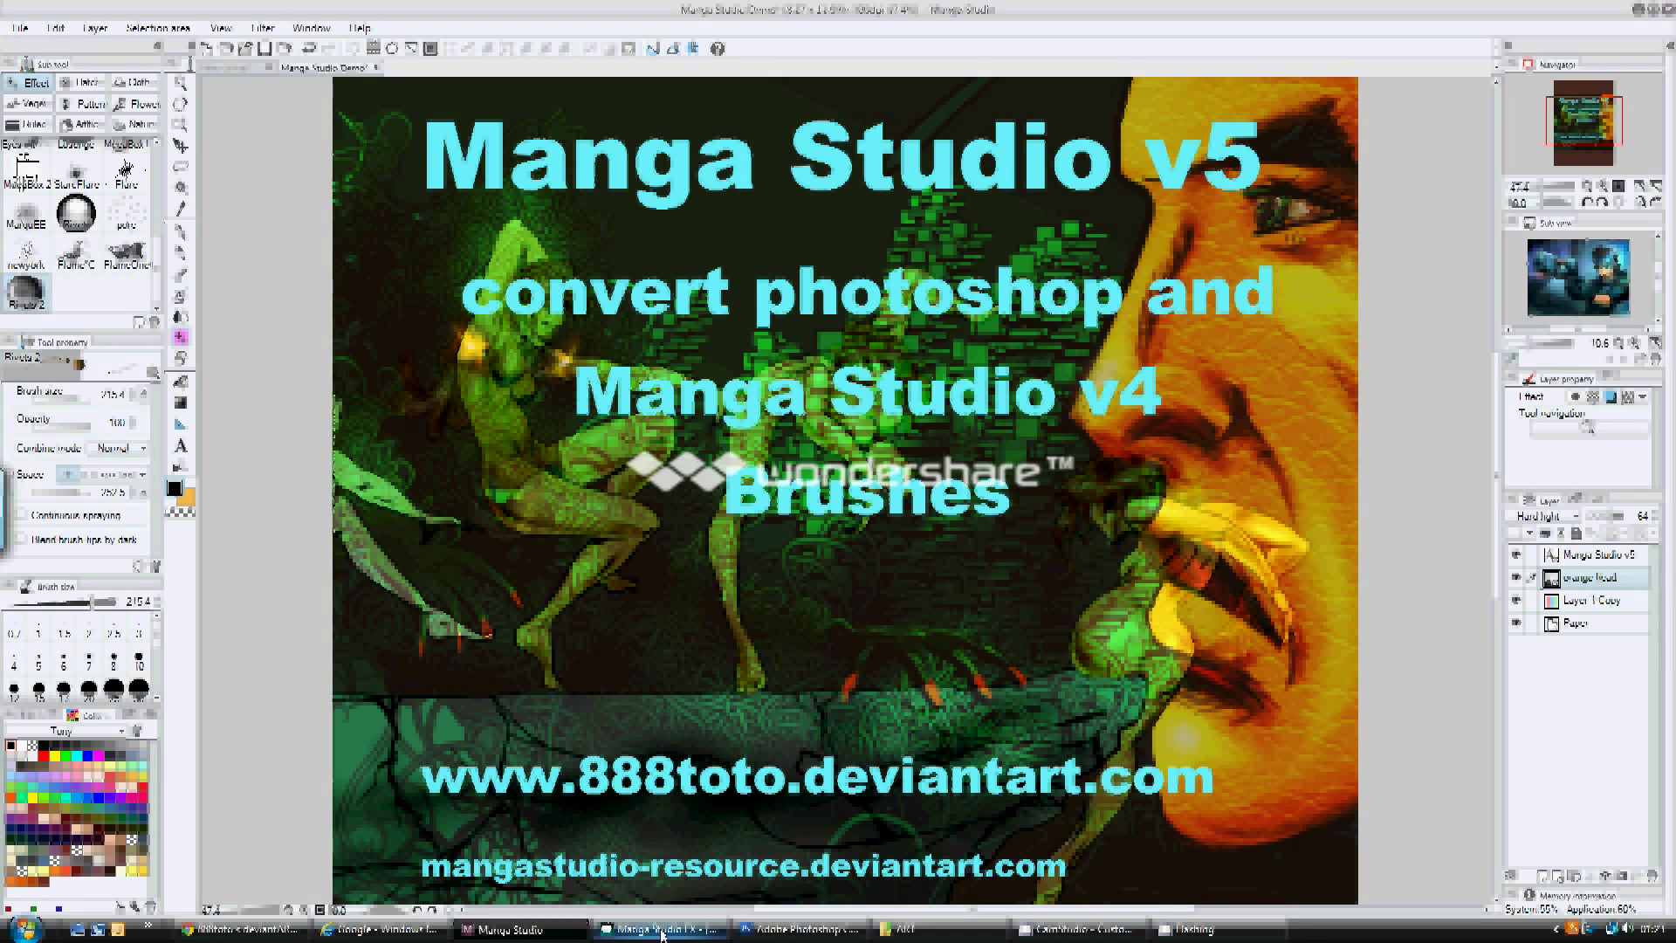
- Switch to Manga Studio EX, choose the Pen tool and inspect the G pen's pressure-controlled size settings in Brush Control
click(662, 931)
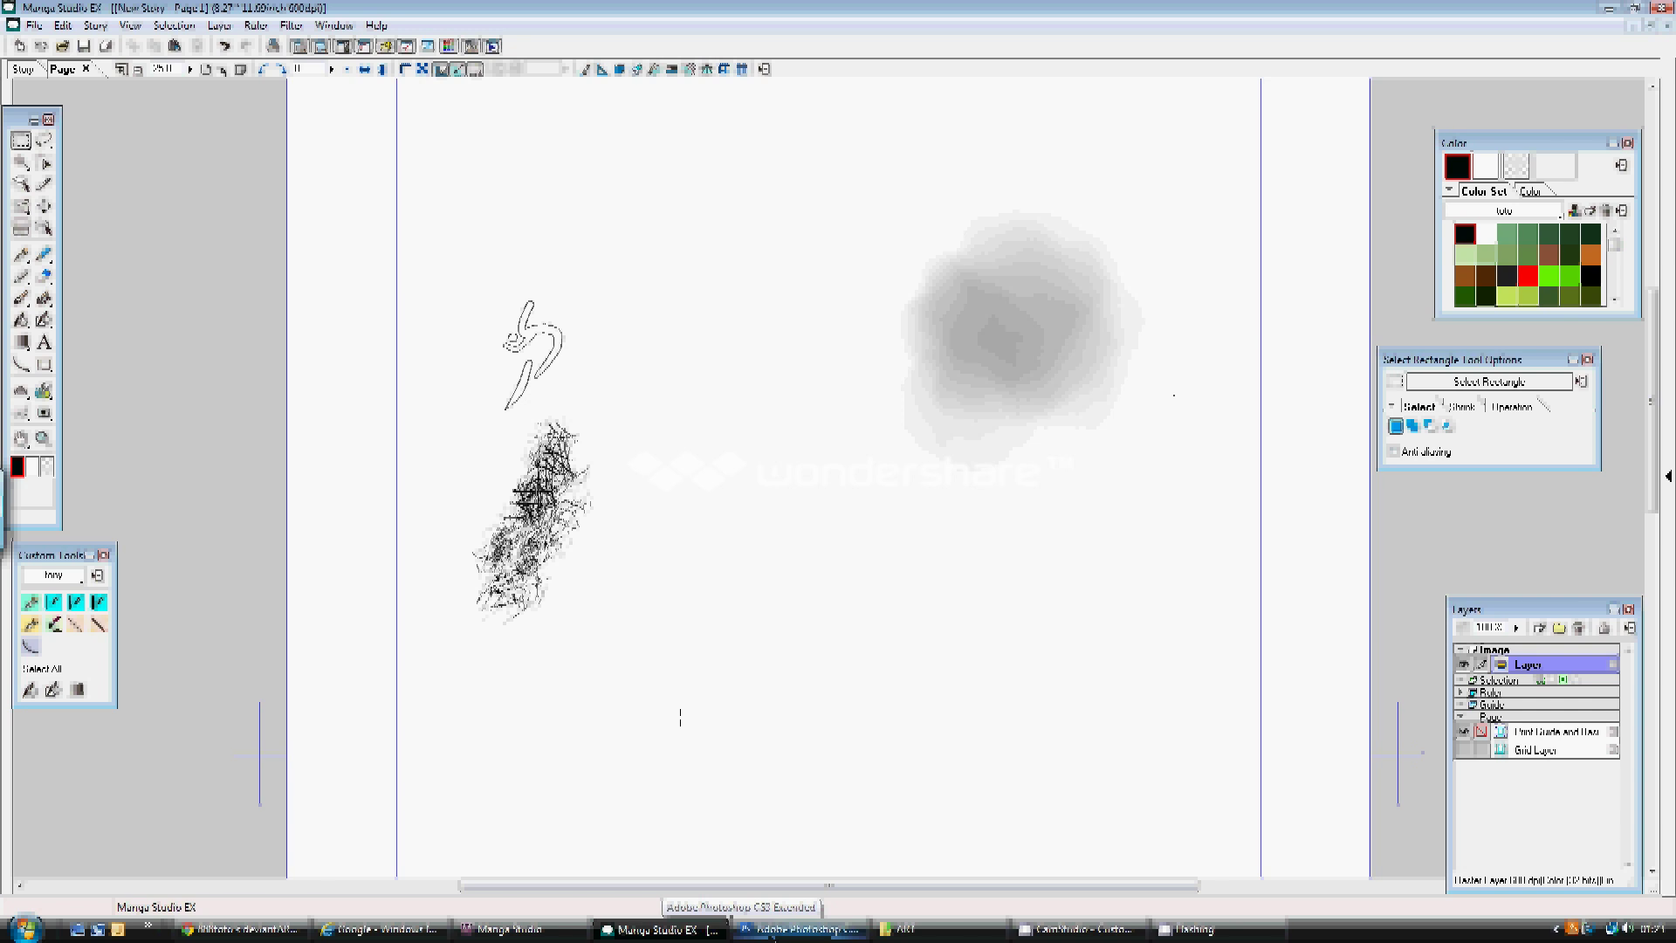
click(23, 258)
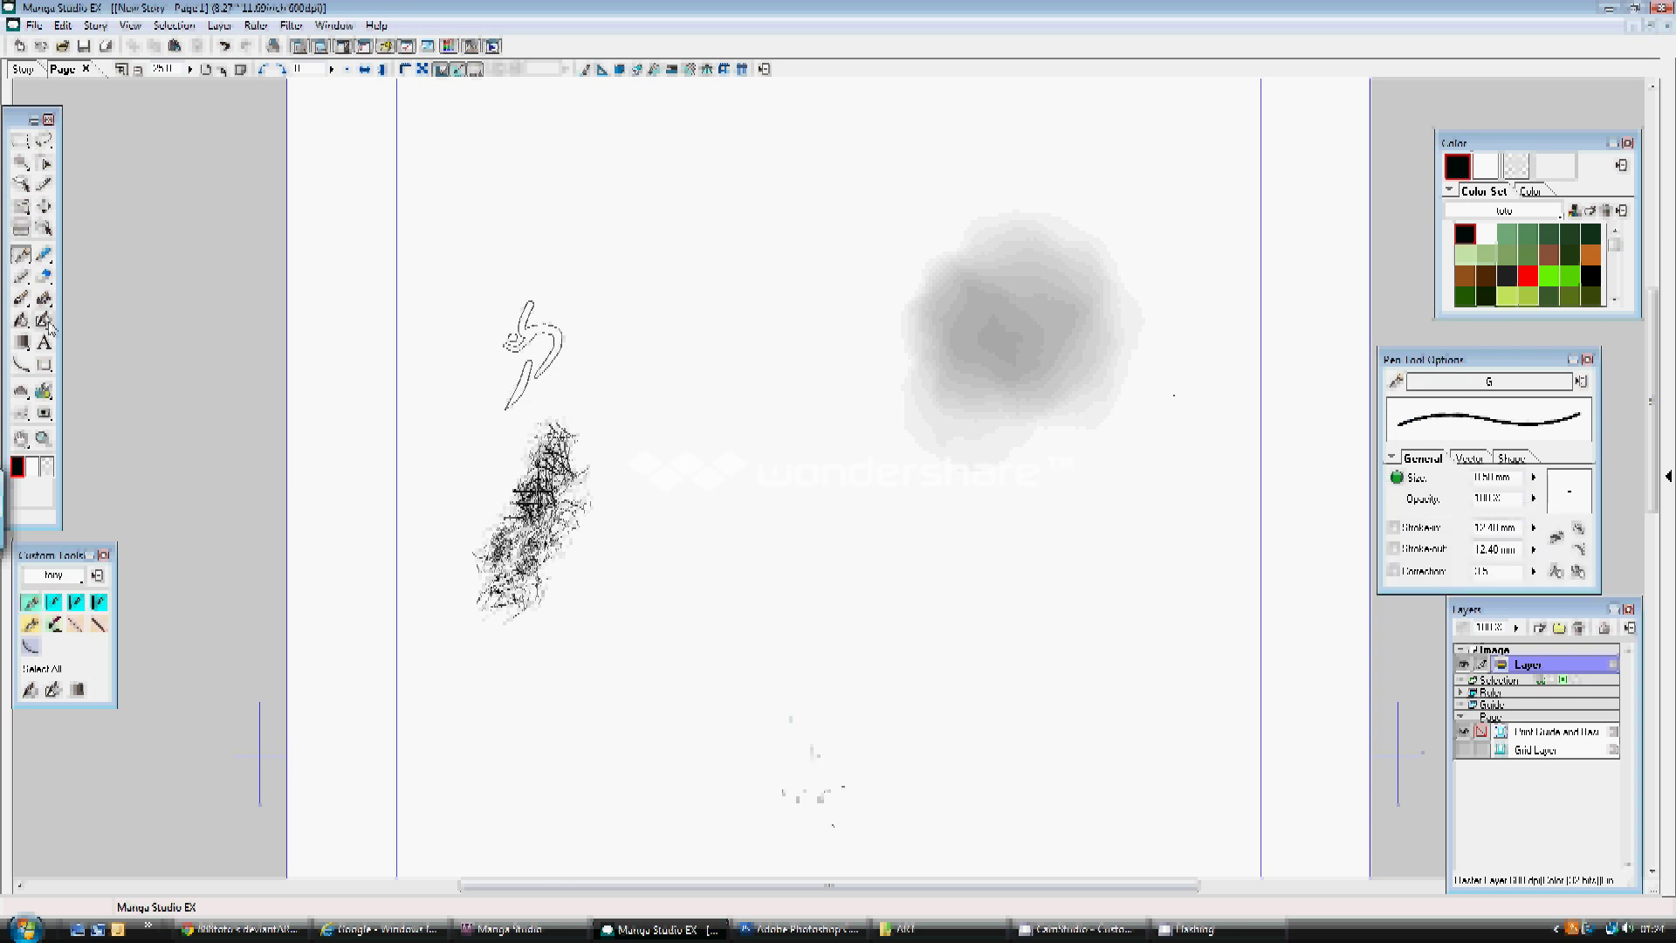
click(23, 254)
click(1397, 479)
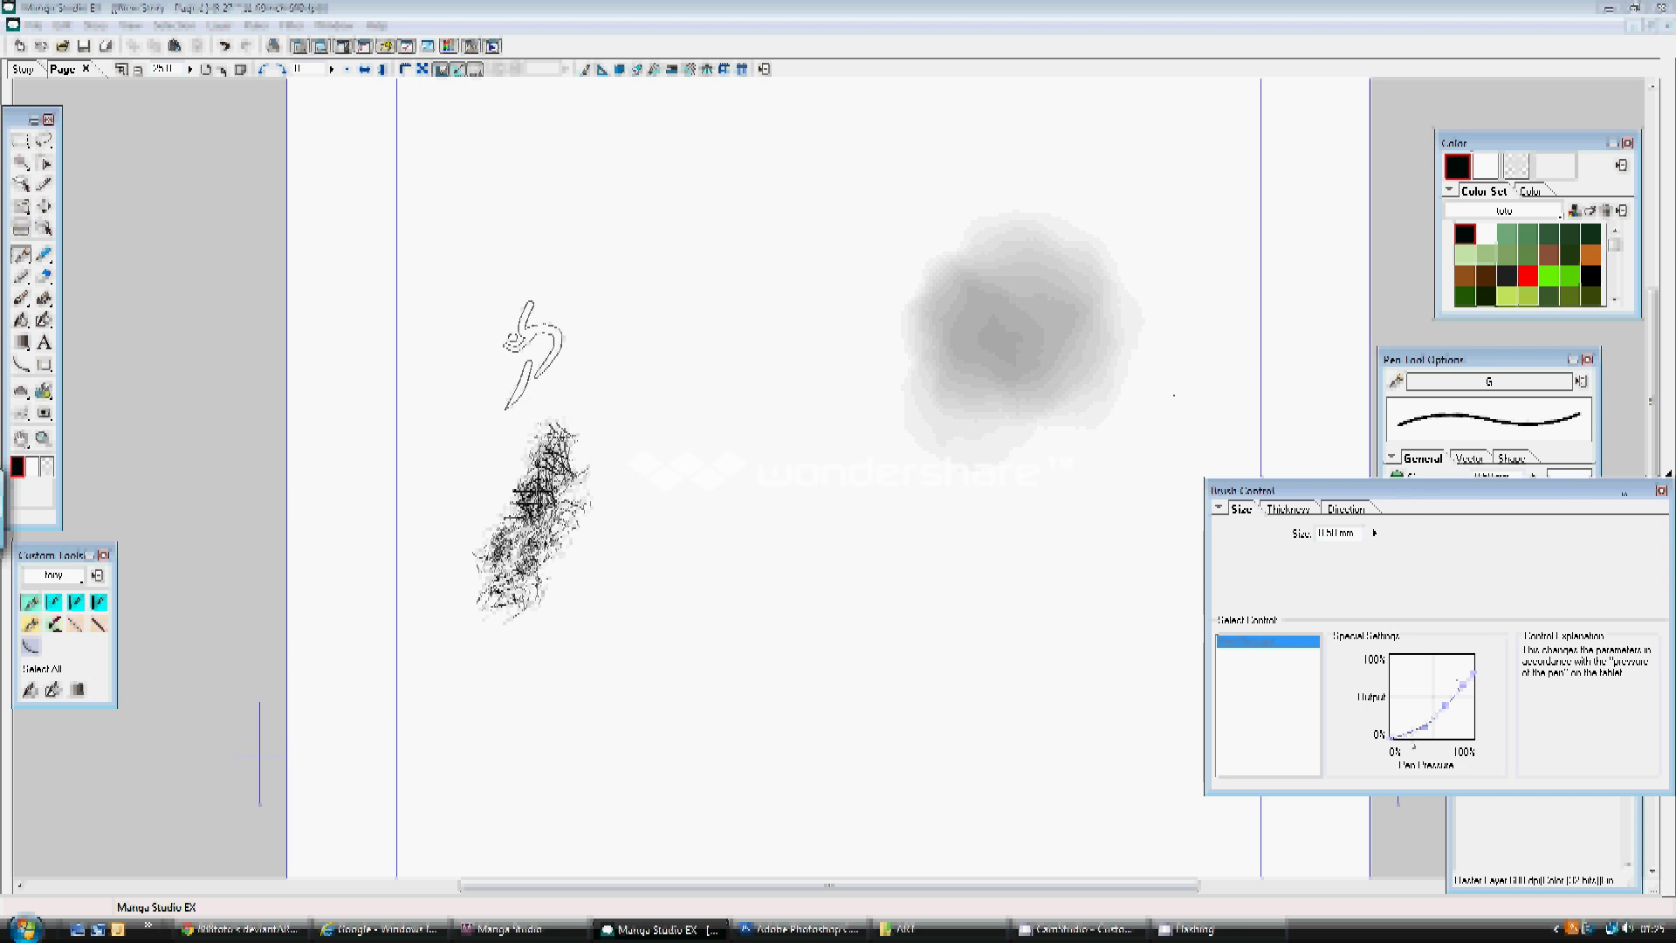
click(1660, 492)
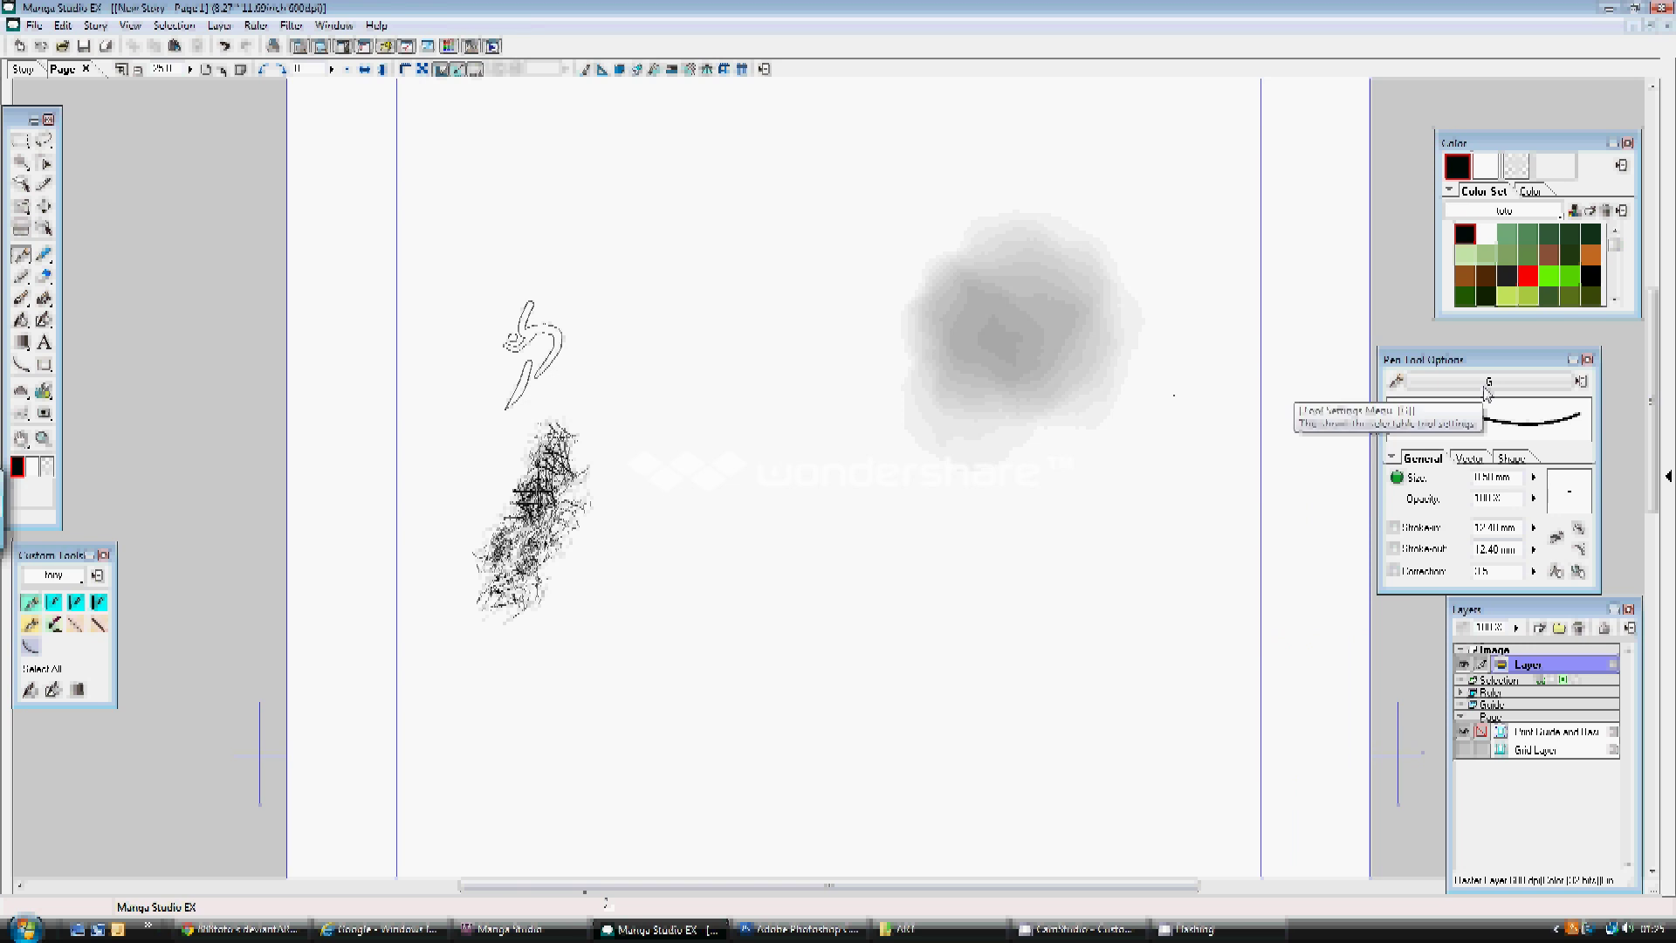
- Choose the Maru pen, open its size pressure settings and draw a looping test stroke on the blank lower part of the page
click(1487, 384)
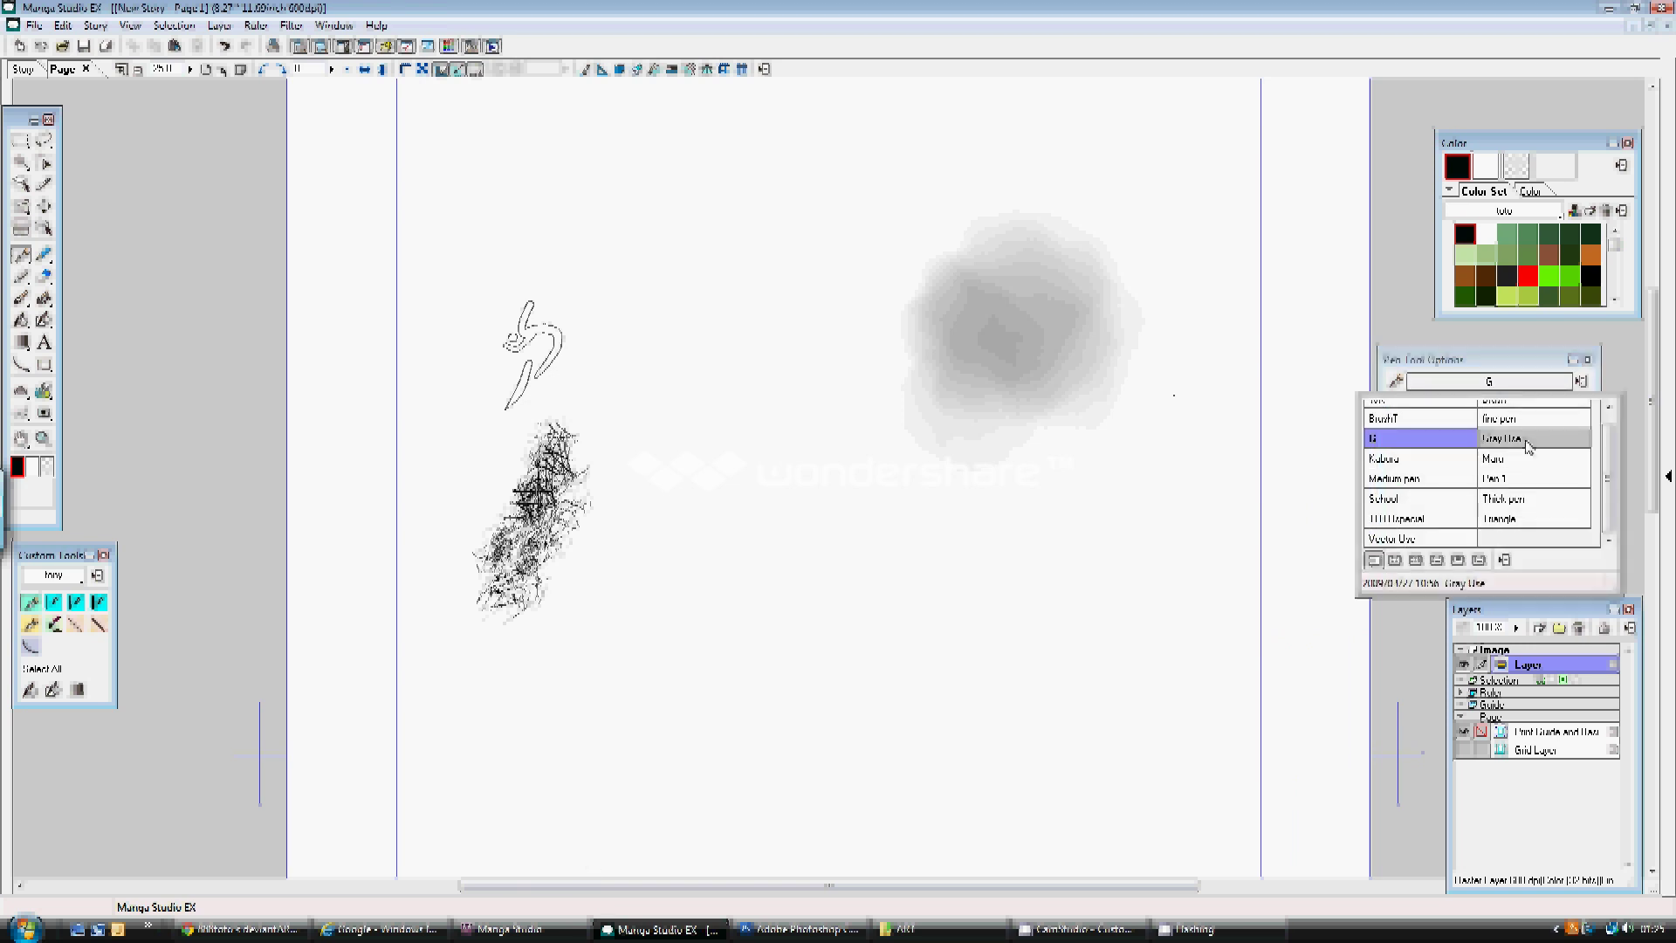
click(1495, 459)
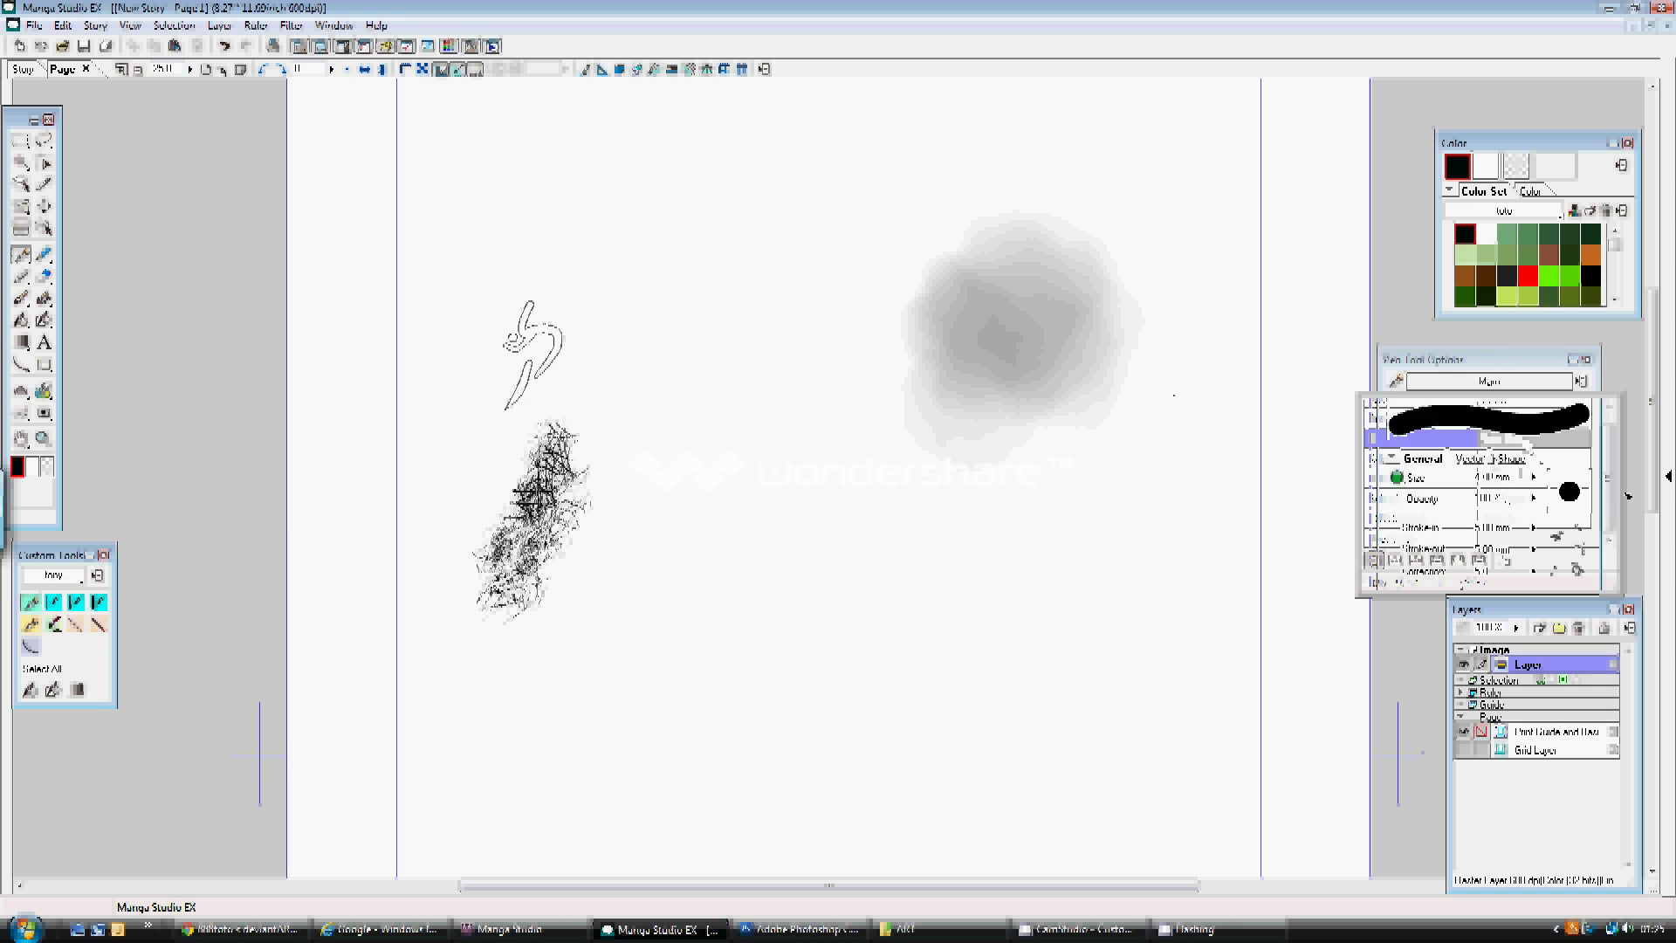
click(1400, 480)
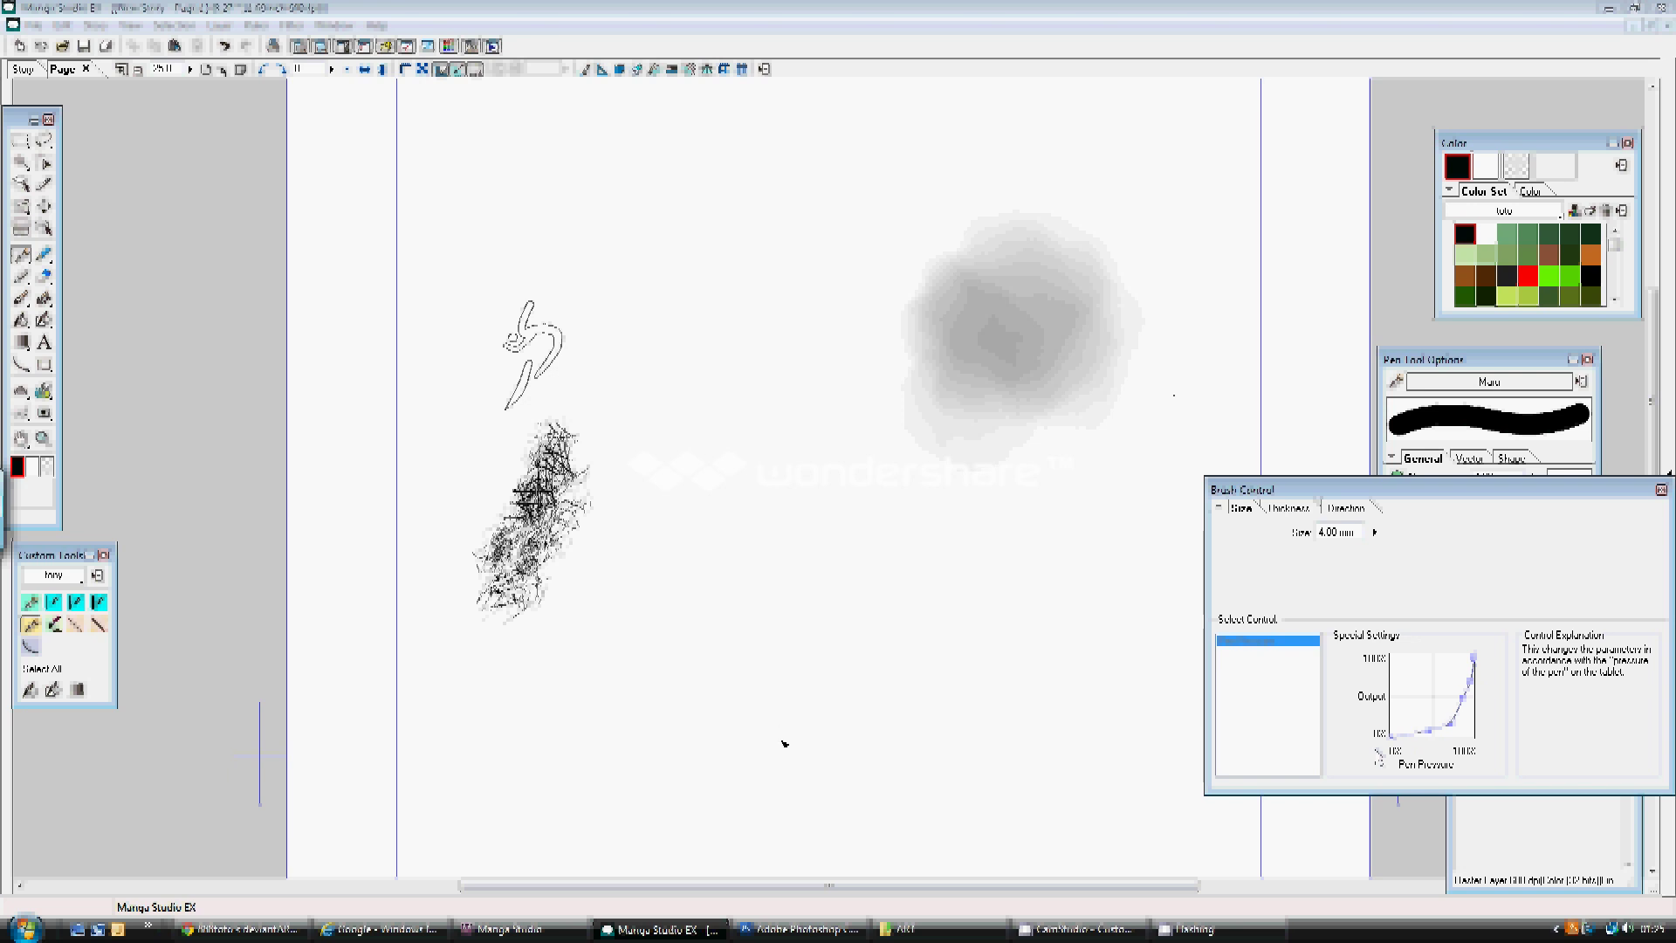
mouse_move(784, 747)
mouse_down()
mouse_move(1017, 622)
mouse_move(947, 744)
mouse_move(840, 648)
mouse_move(827, 688)
mouse_move(912, 786)
mouse_move(801, 800)
mouse_move(777, 646)
mouse_move(658, 689)
mouse_move(771, 766)
mouse_up()
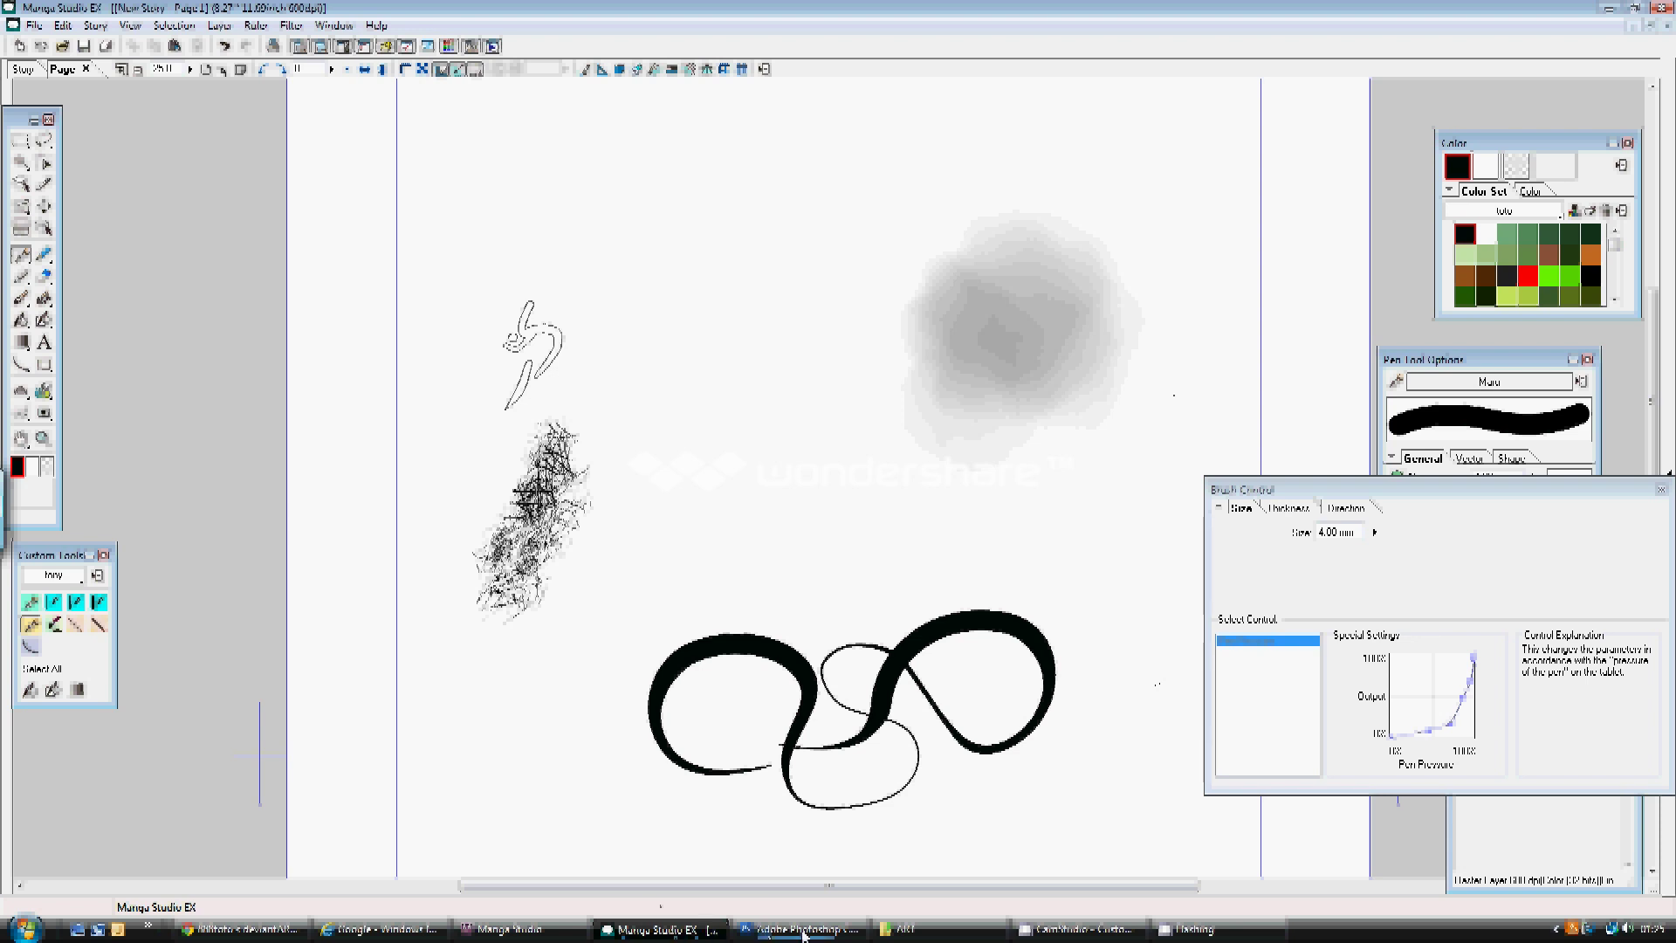
- Switch to Manga Studio 5, select the G-pen and open the effect source settings for its brush size in the sub tool details
click(510, 930)
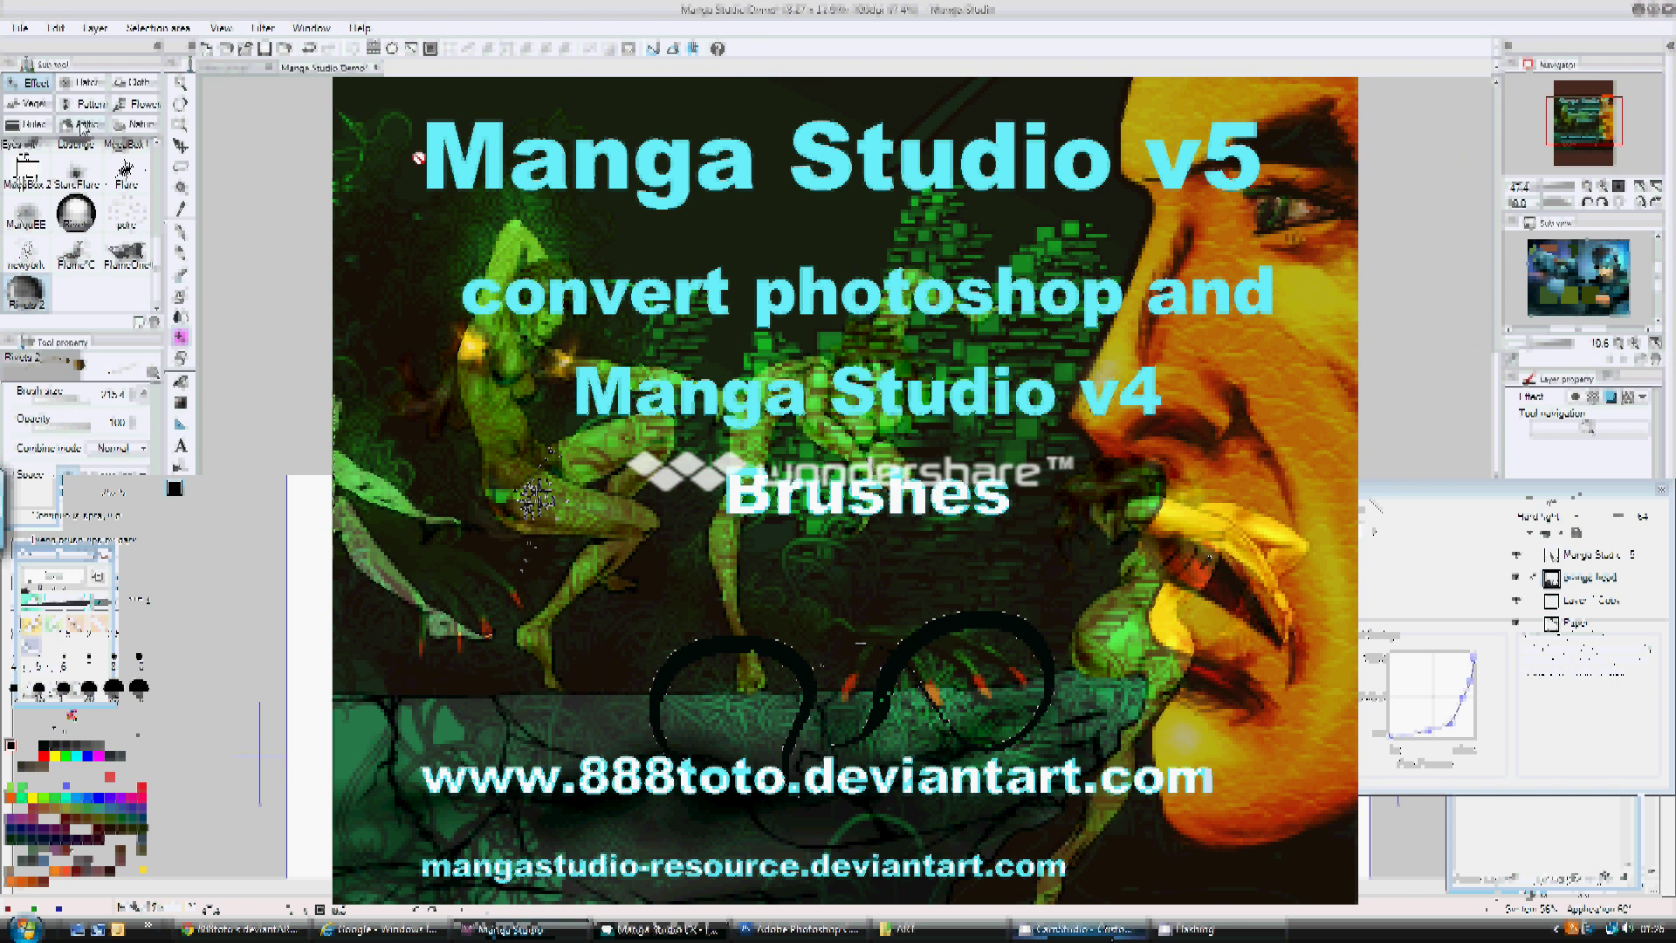
click(183, 236)
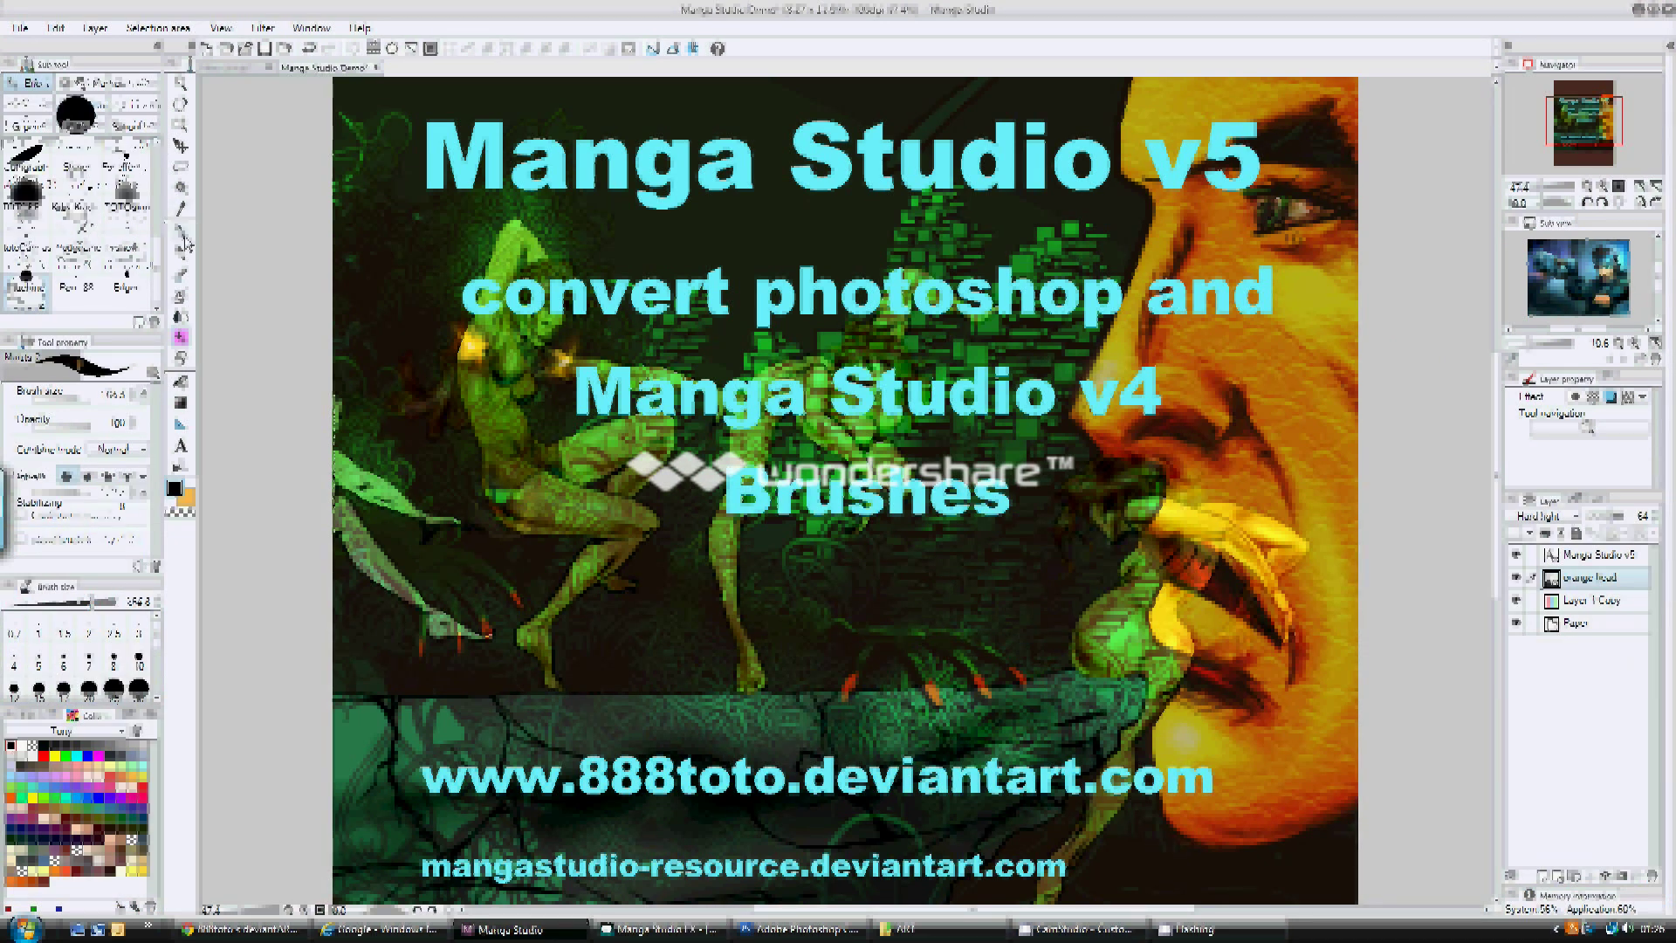
click(26, 122)
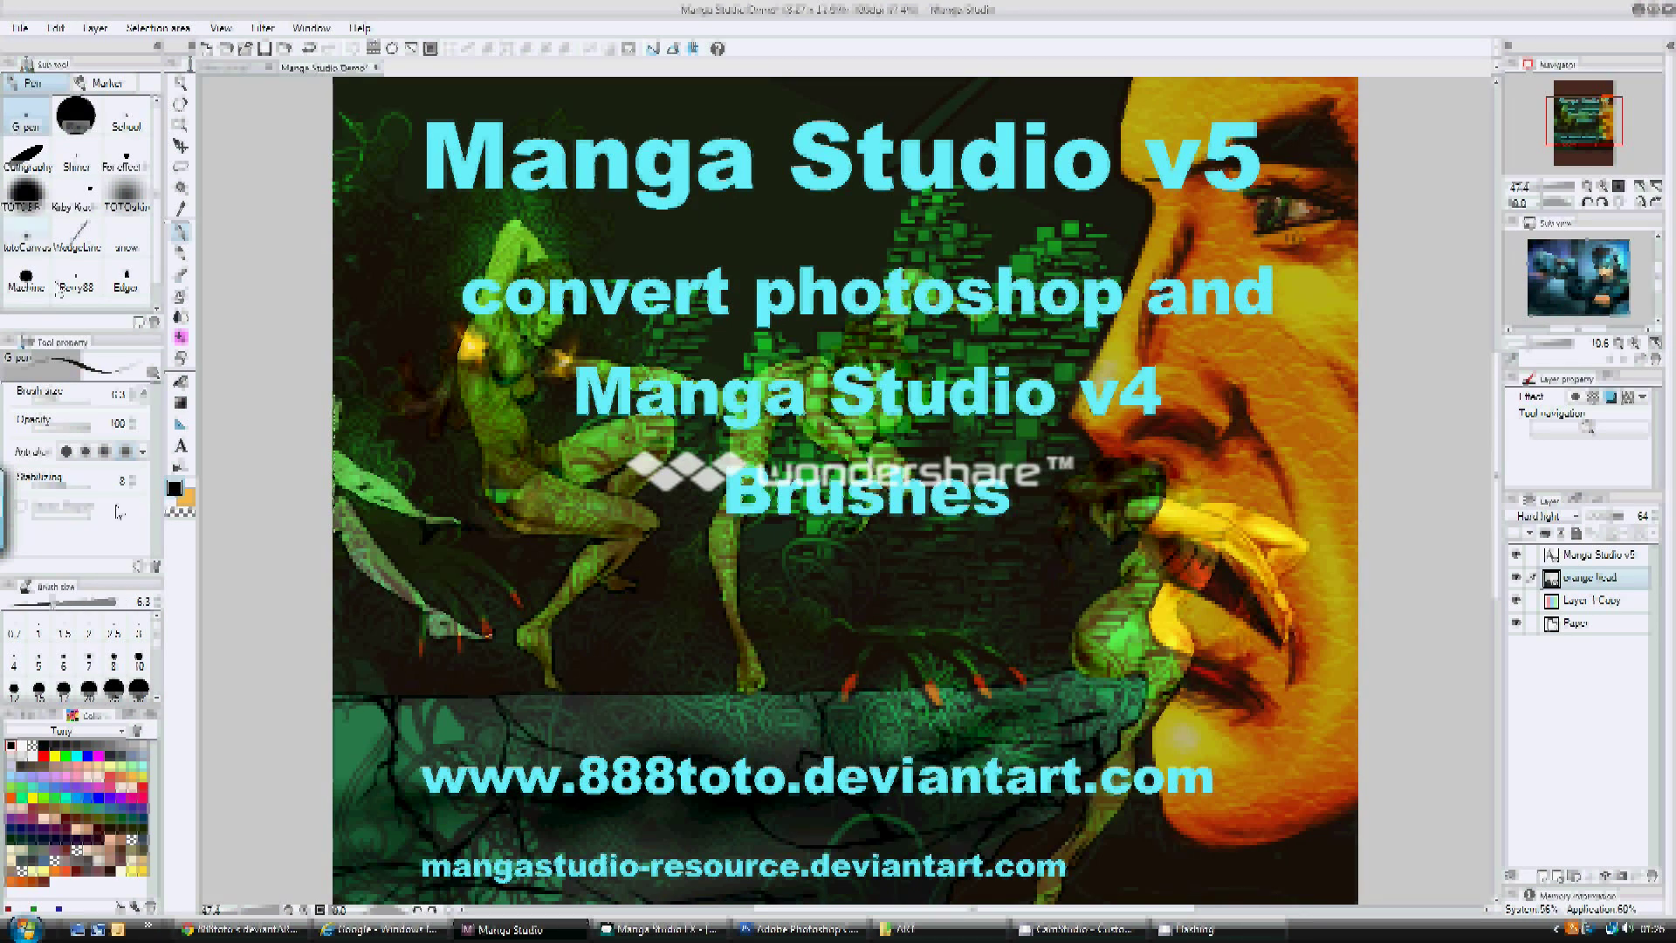
click(155, 566)
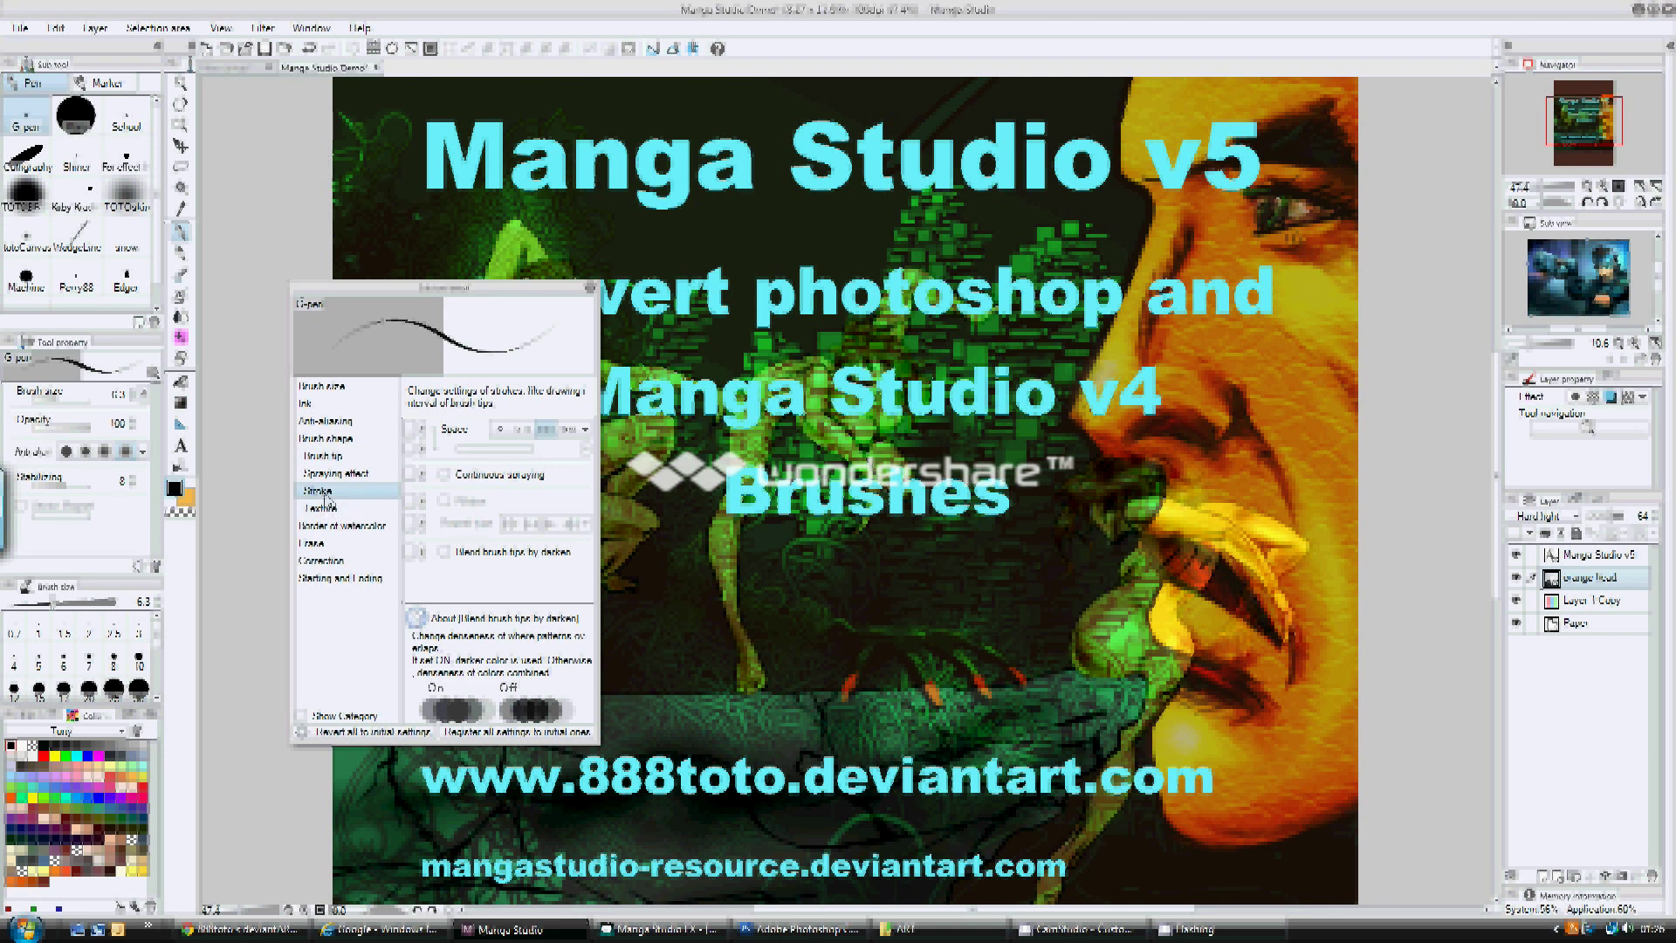
click(329, 460)
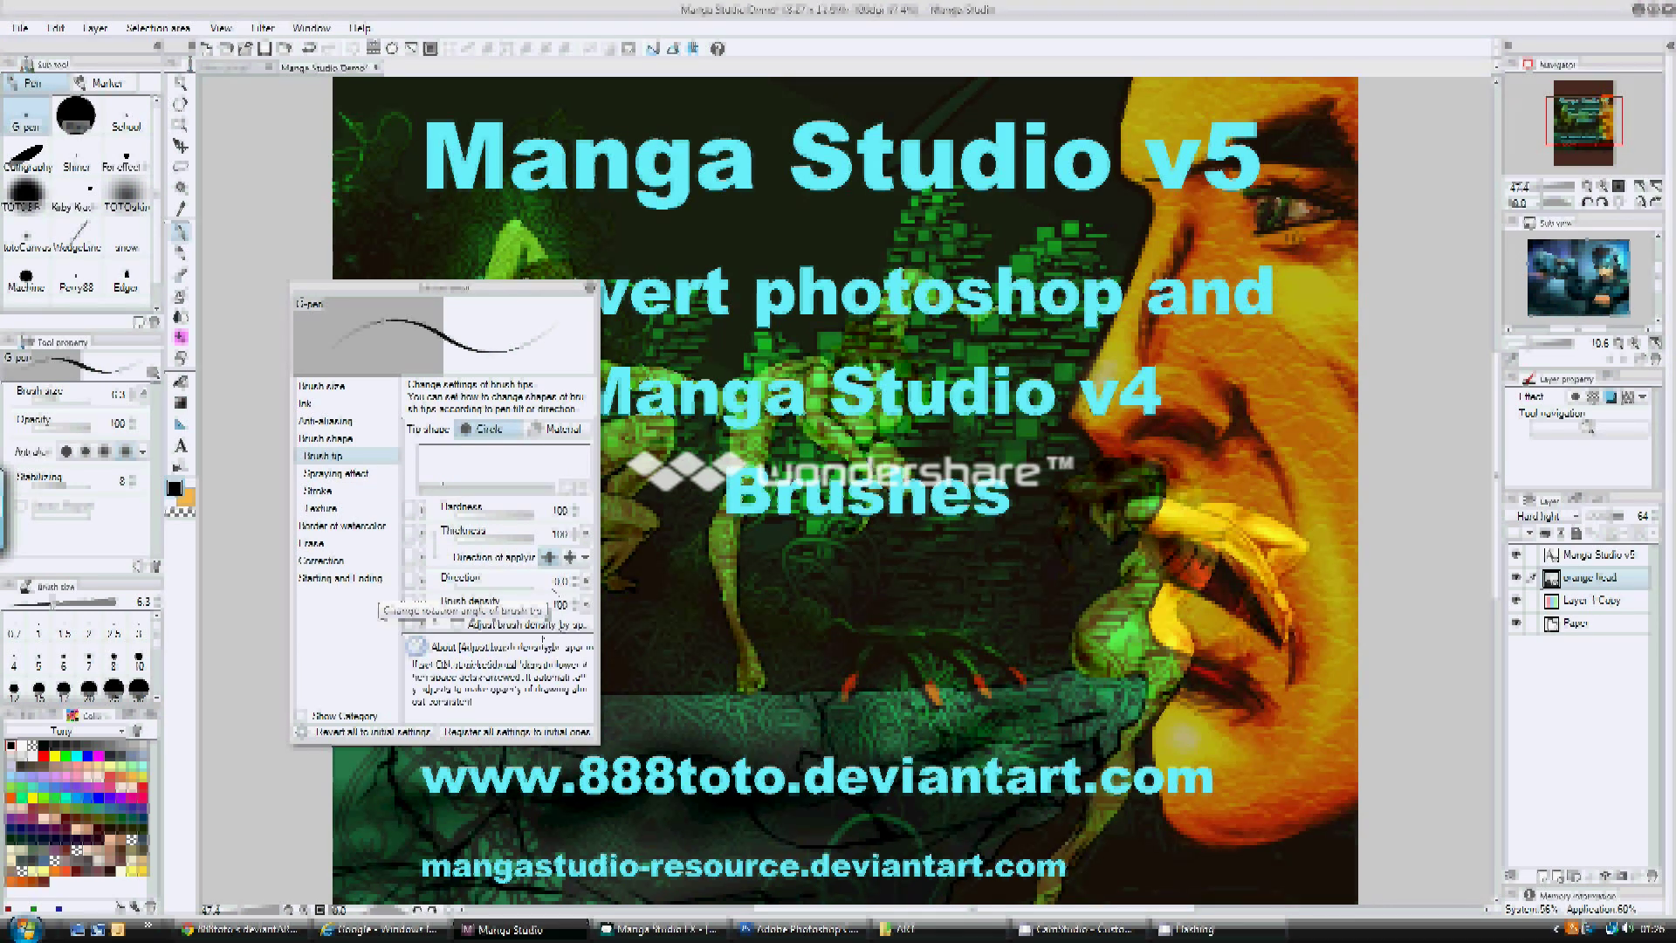
click(322, 386)
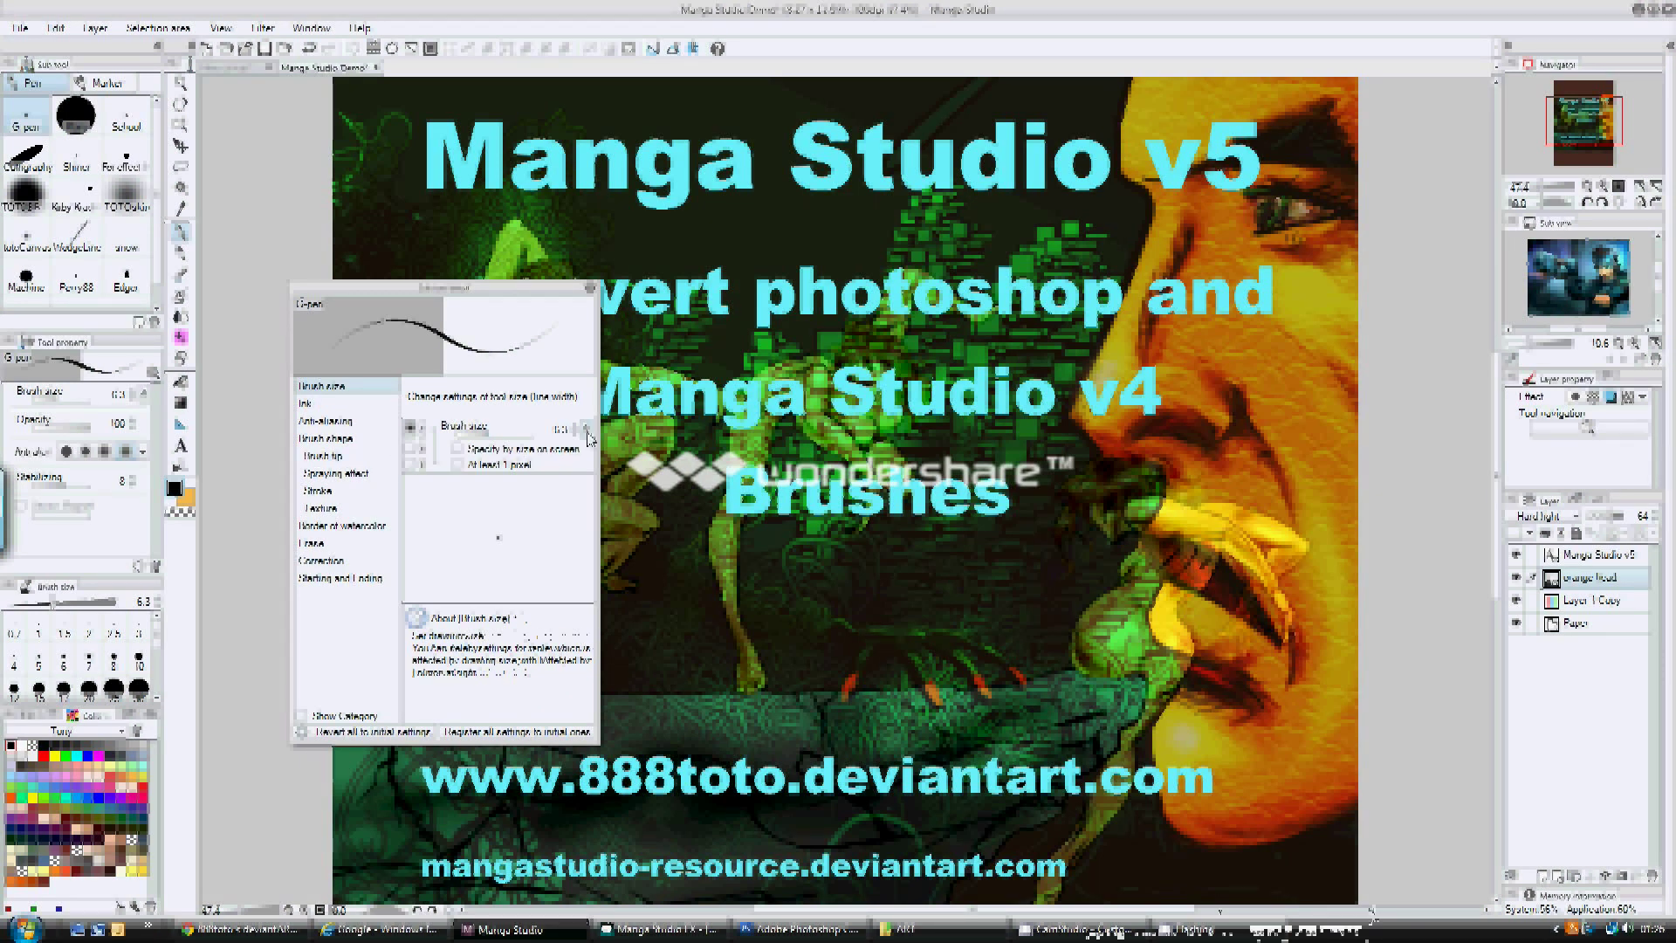
click(586, 430)
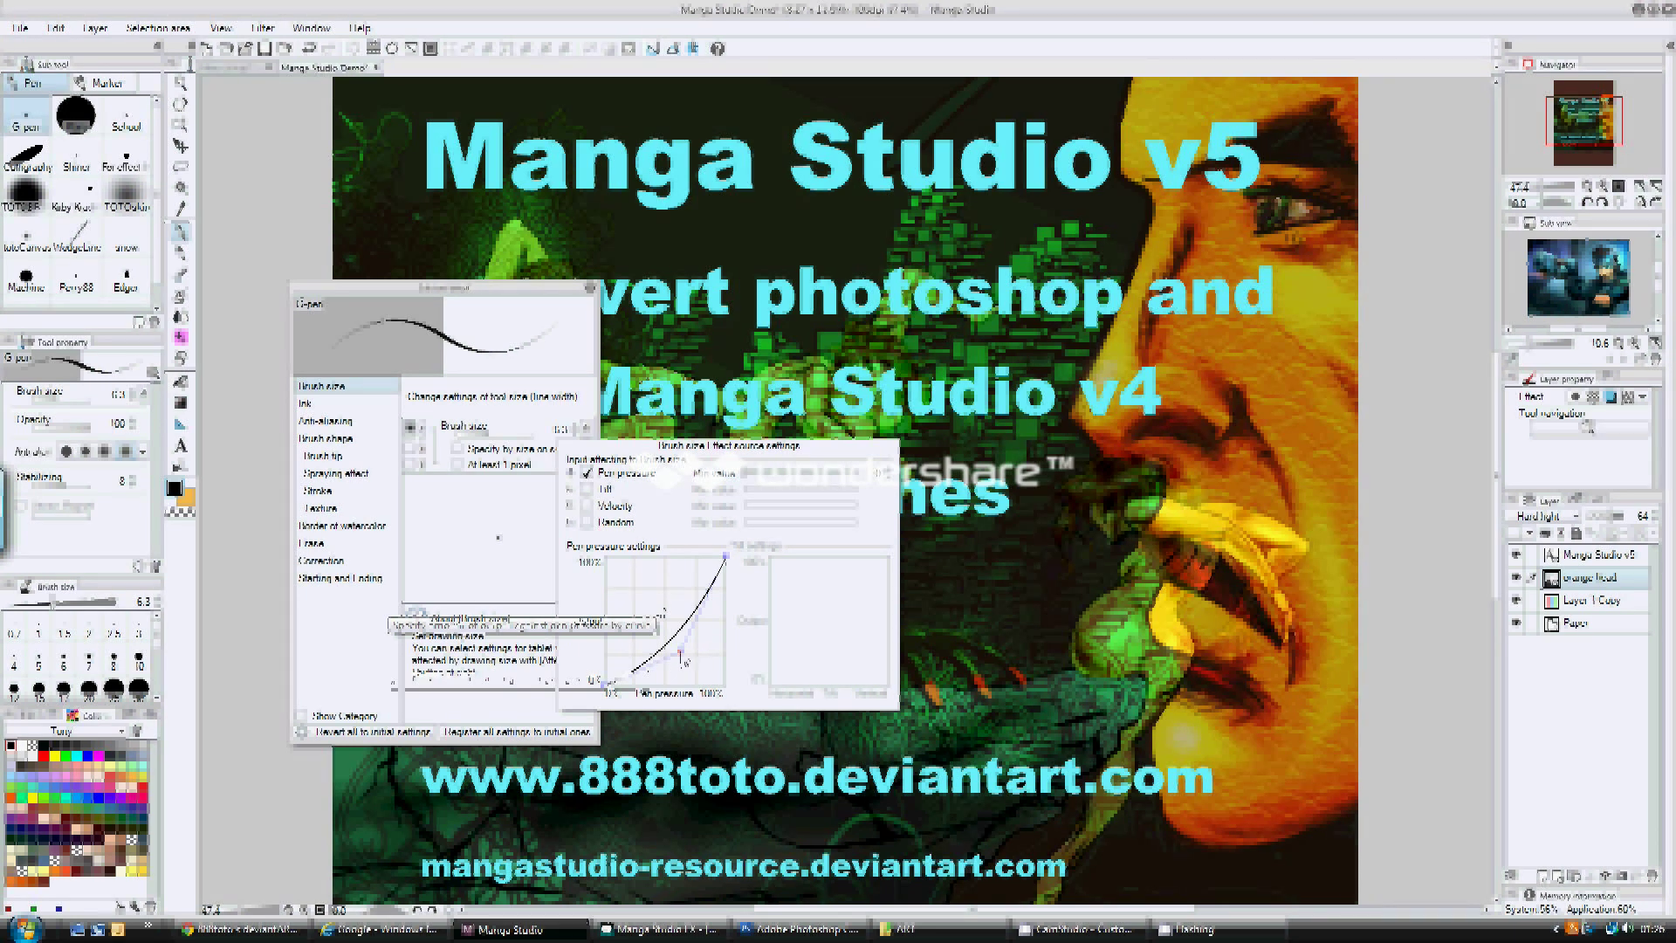
- Reshape the G-pen's brush size pen-pressure curve, ending with a smooth curve that rises gently and then steeply
mouse_move(685, 661)
mouse_down()
mouse_move(723, 721)
mouse_move(691, 661)
mouse_move(671, 657)
mouse_move(674, 673)
mouse_up()
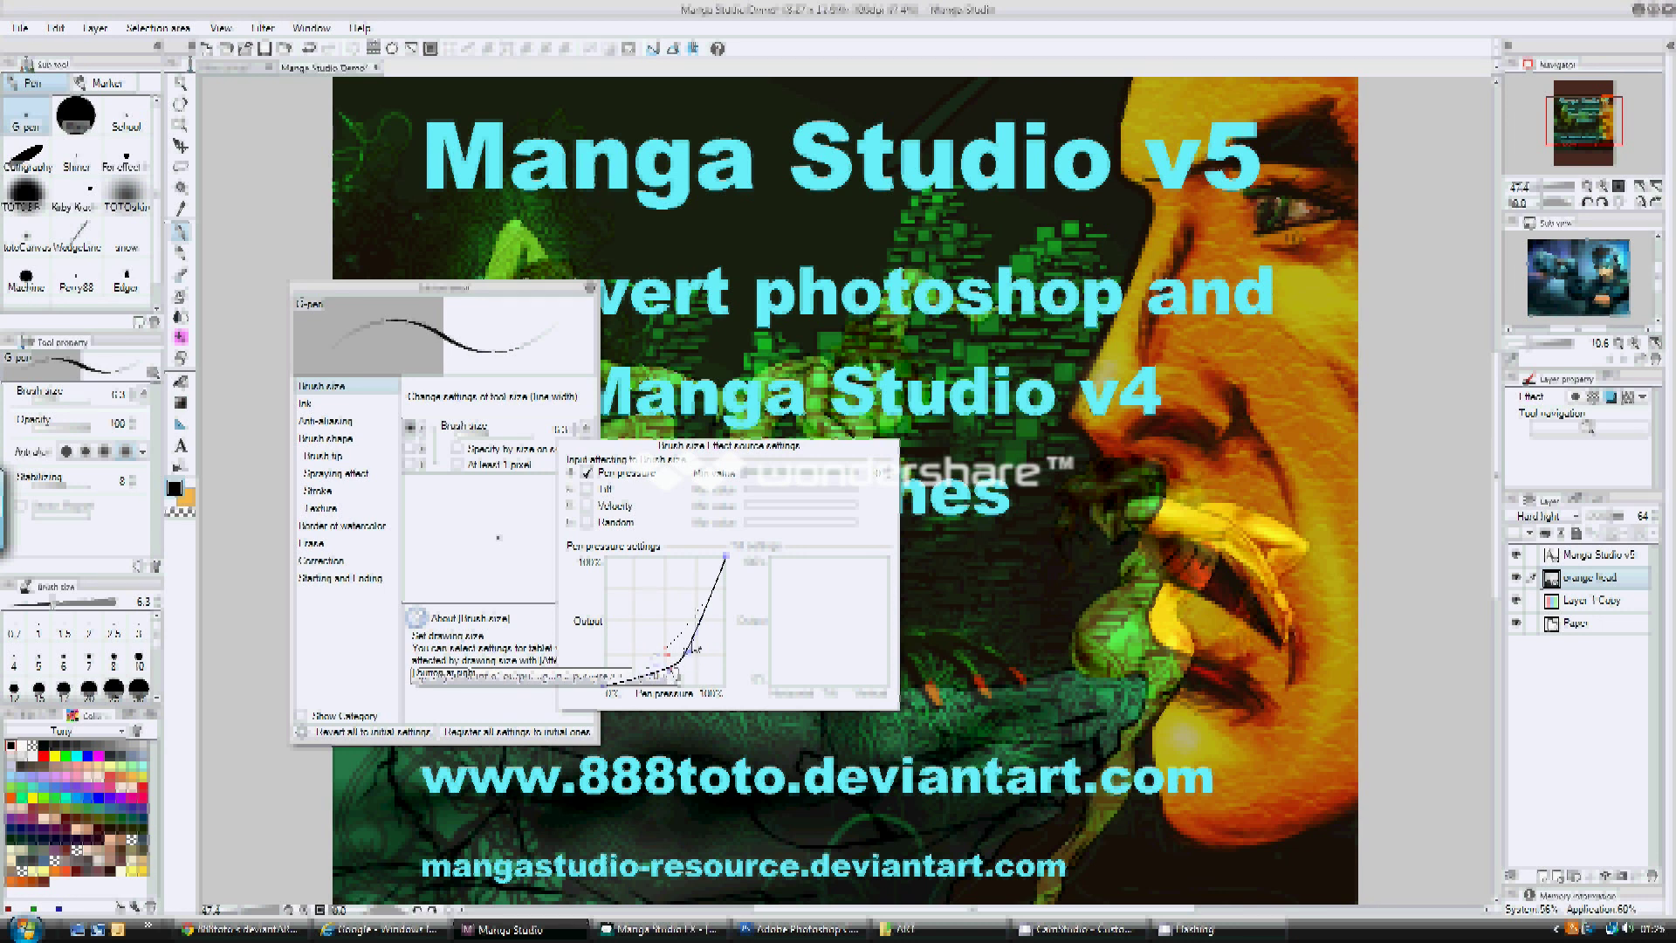
drag(704, 636, 706, 616)
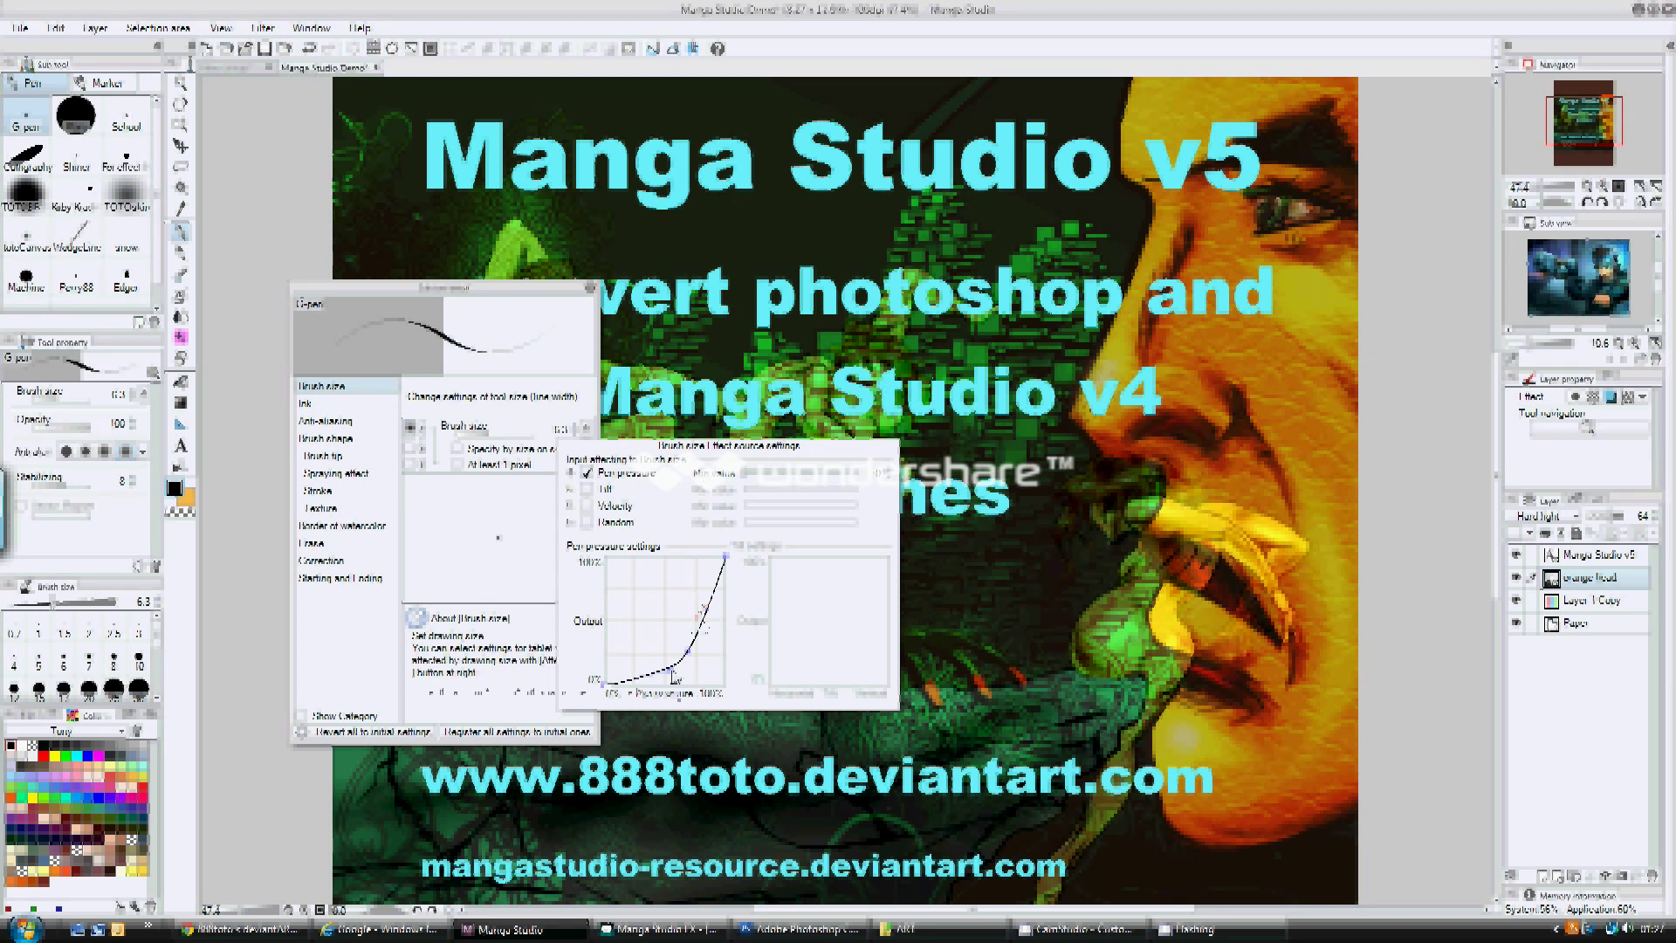
drag(671, 676, 709, 601)
drag(653, 651, 651, 663)
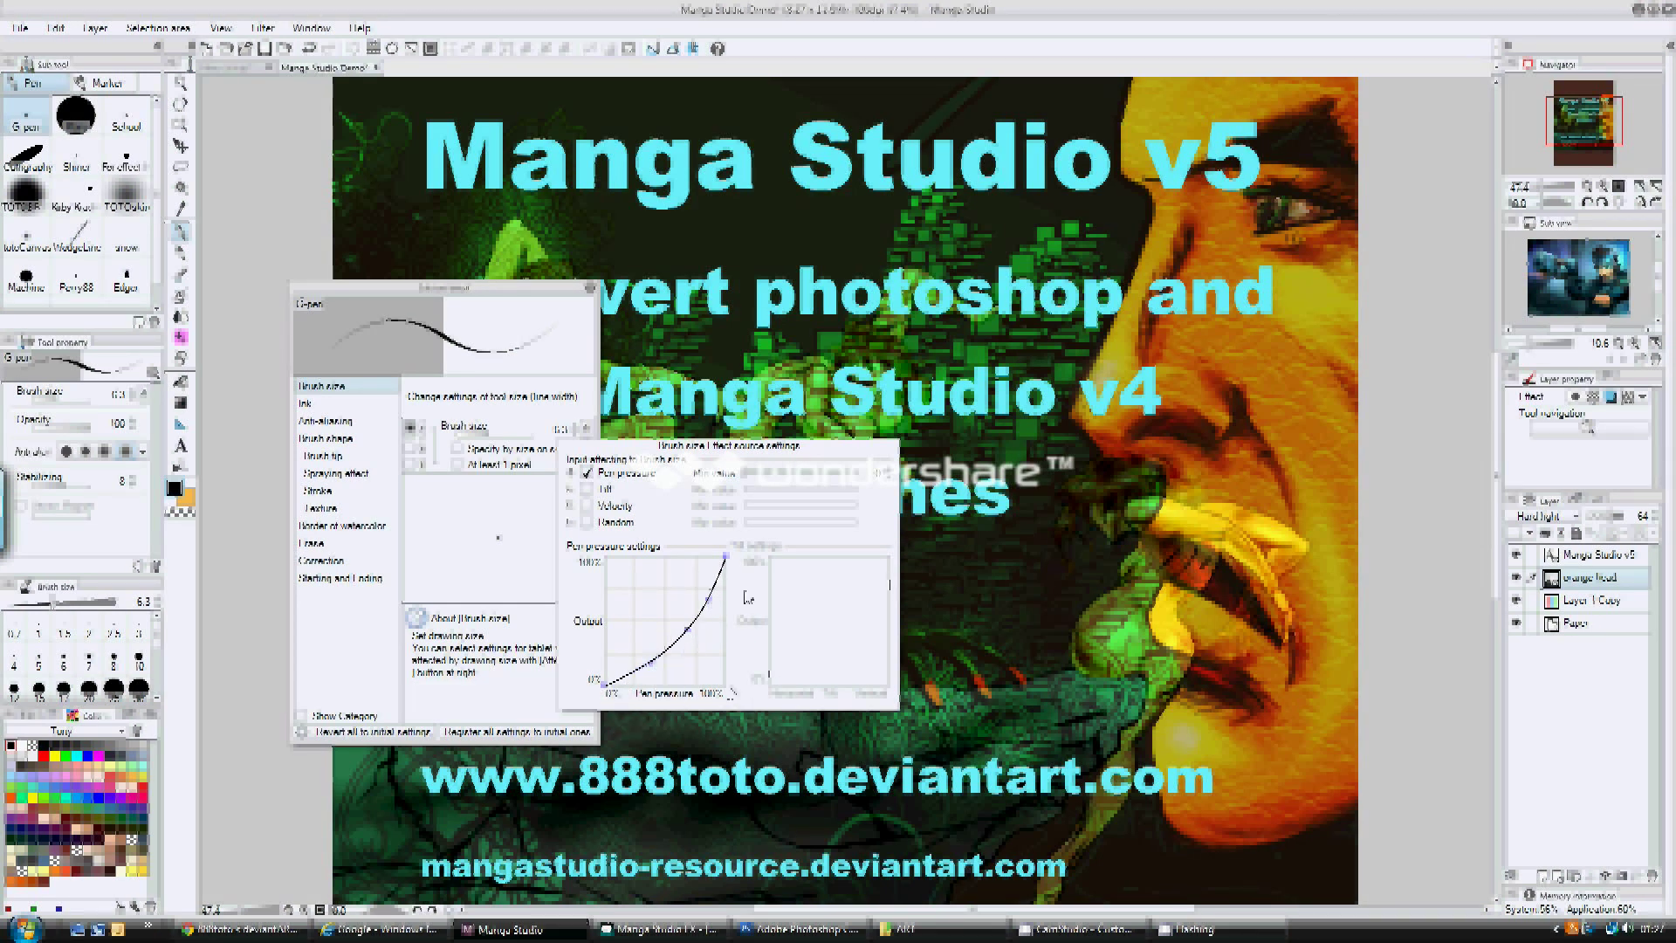
drag(709, 600, 652, 661)
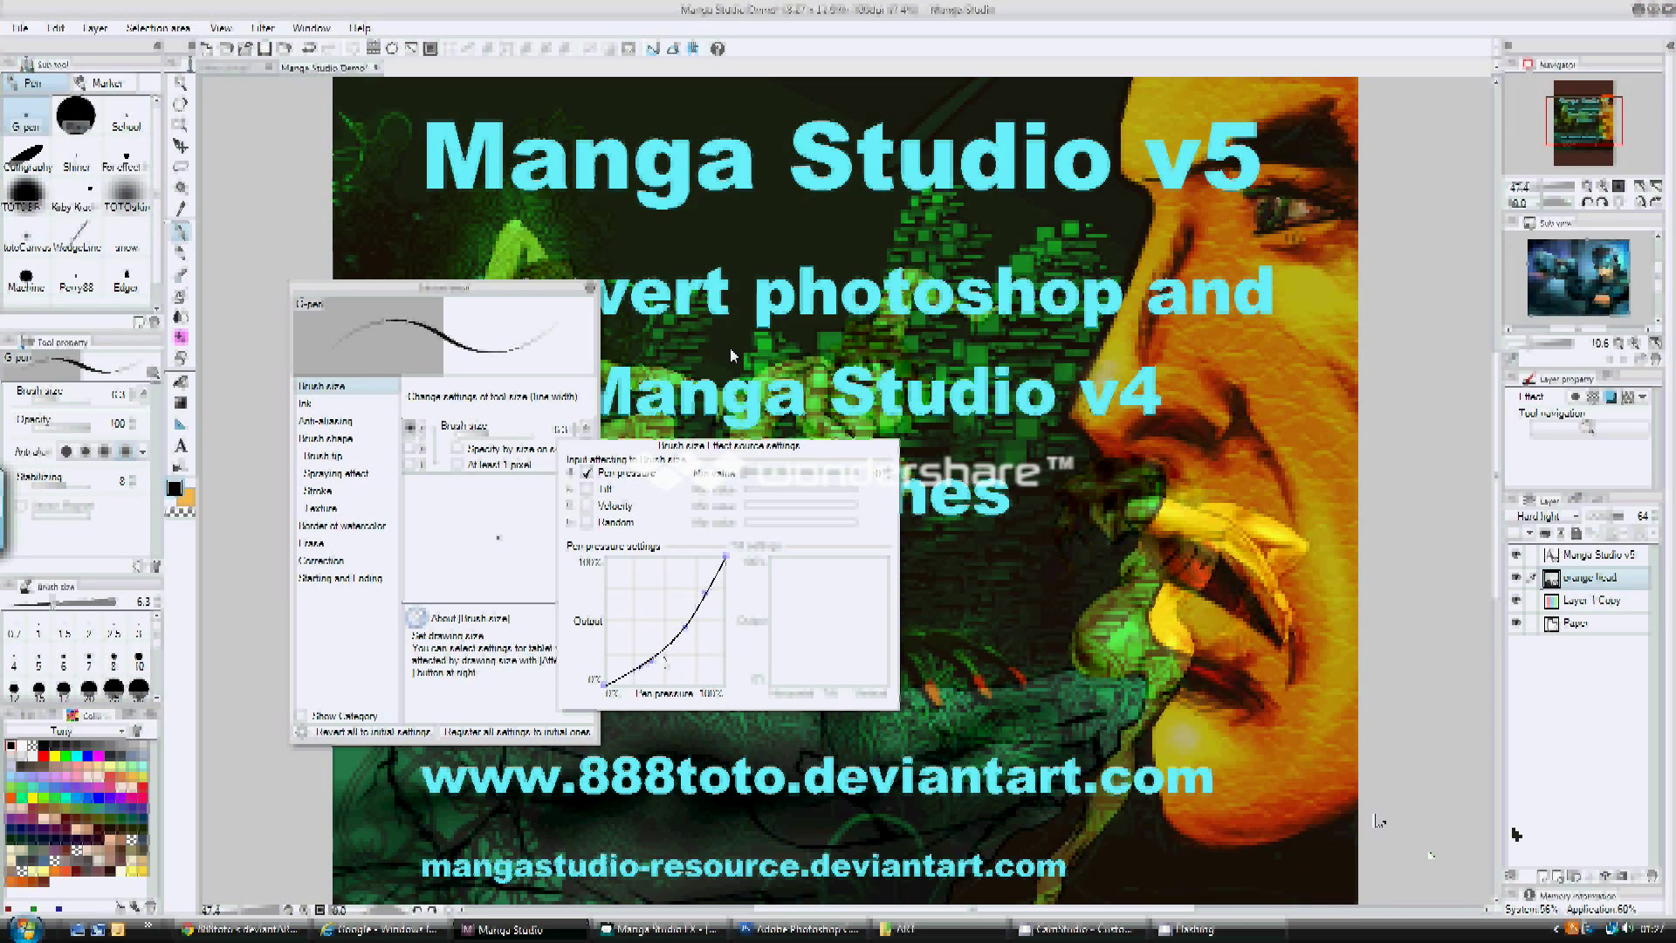
click(515, 292)
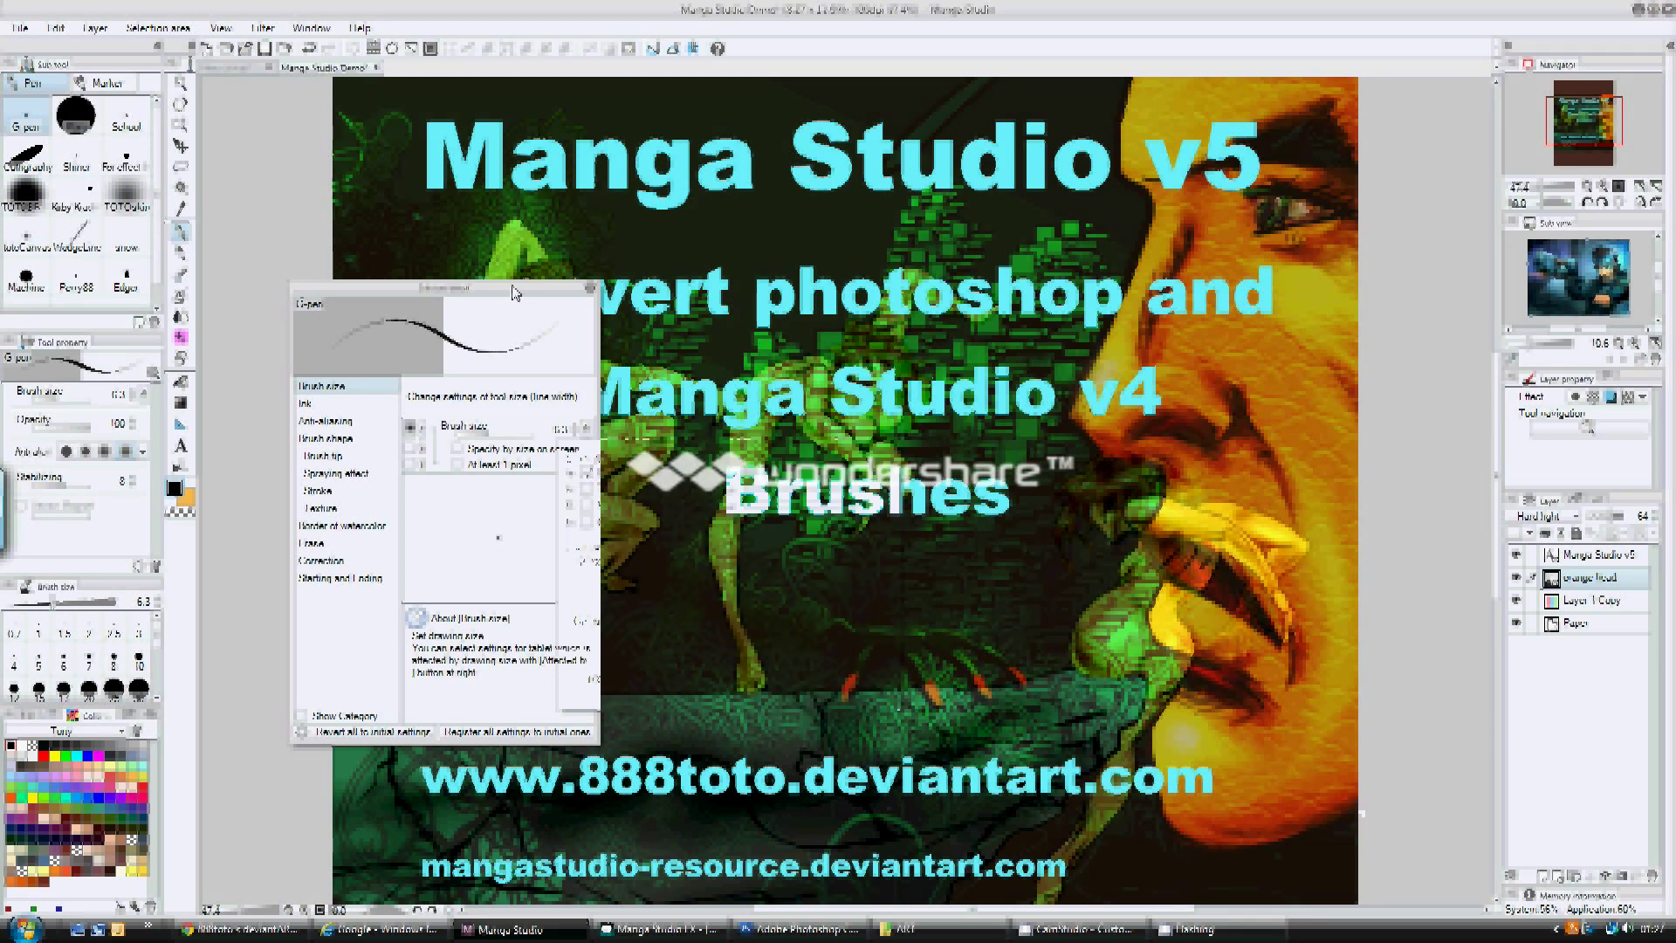
- Test the Maru pen with a curved stroke on the comparison-table canvas, undo it and move the sub tool details off the table
click(84, 114)
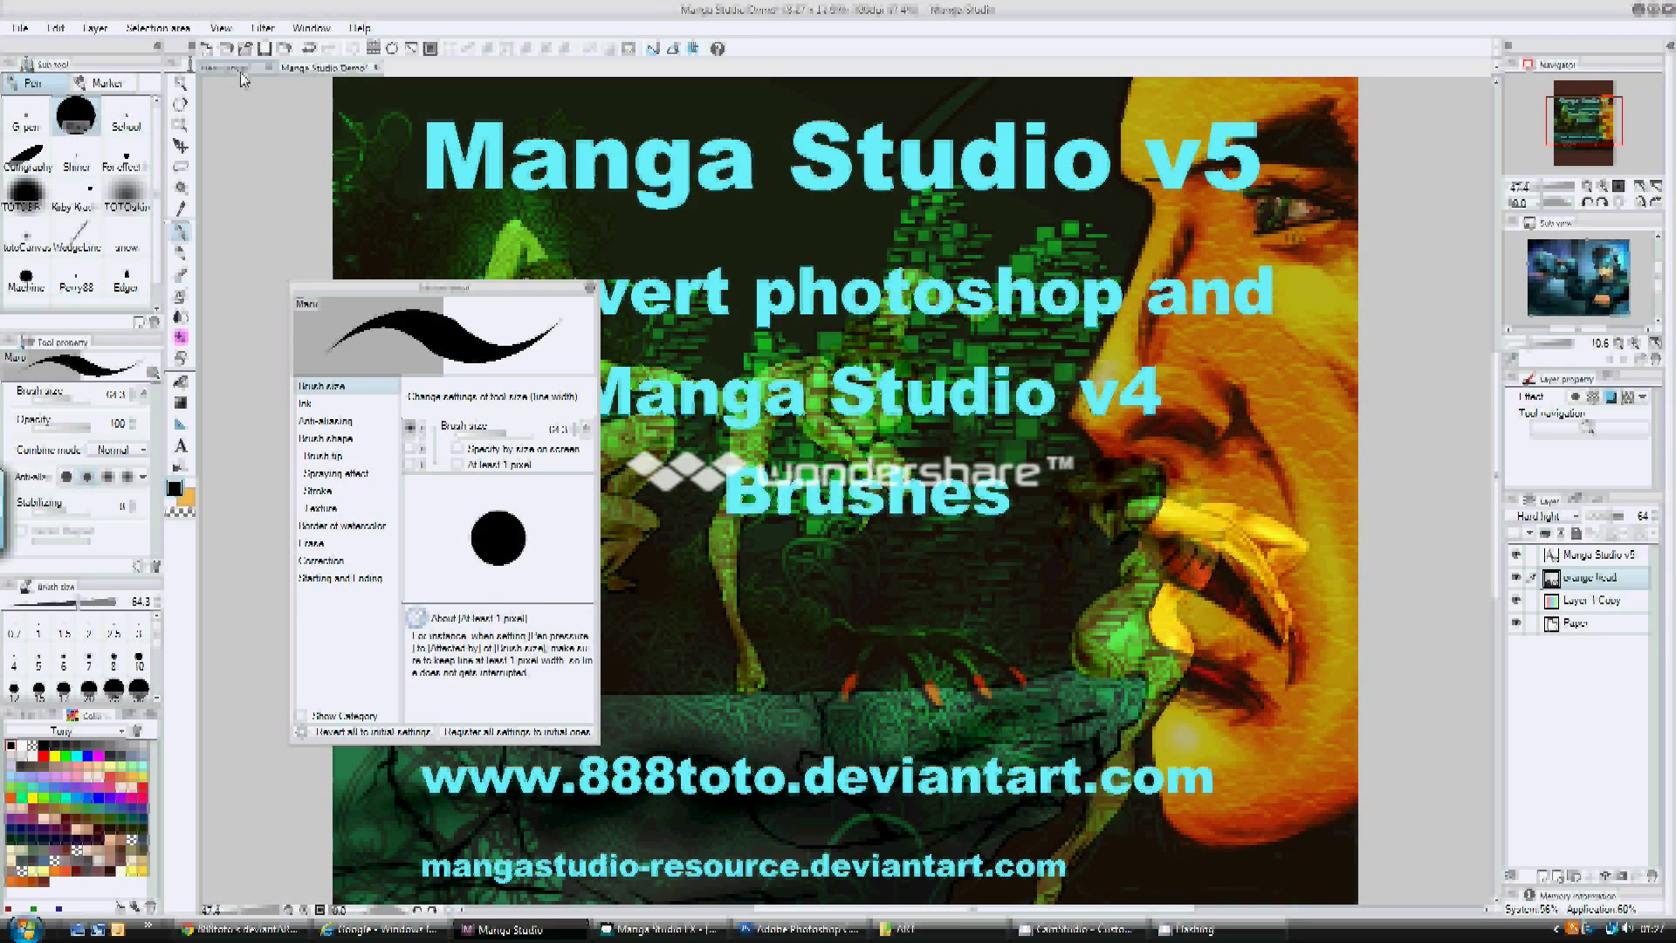
click(236, 69)
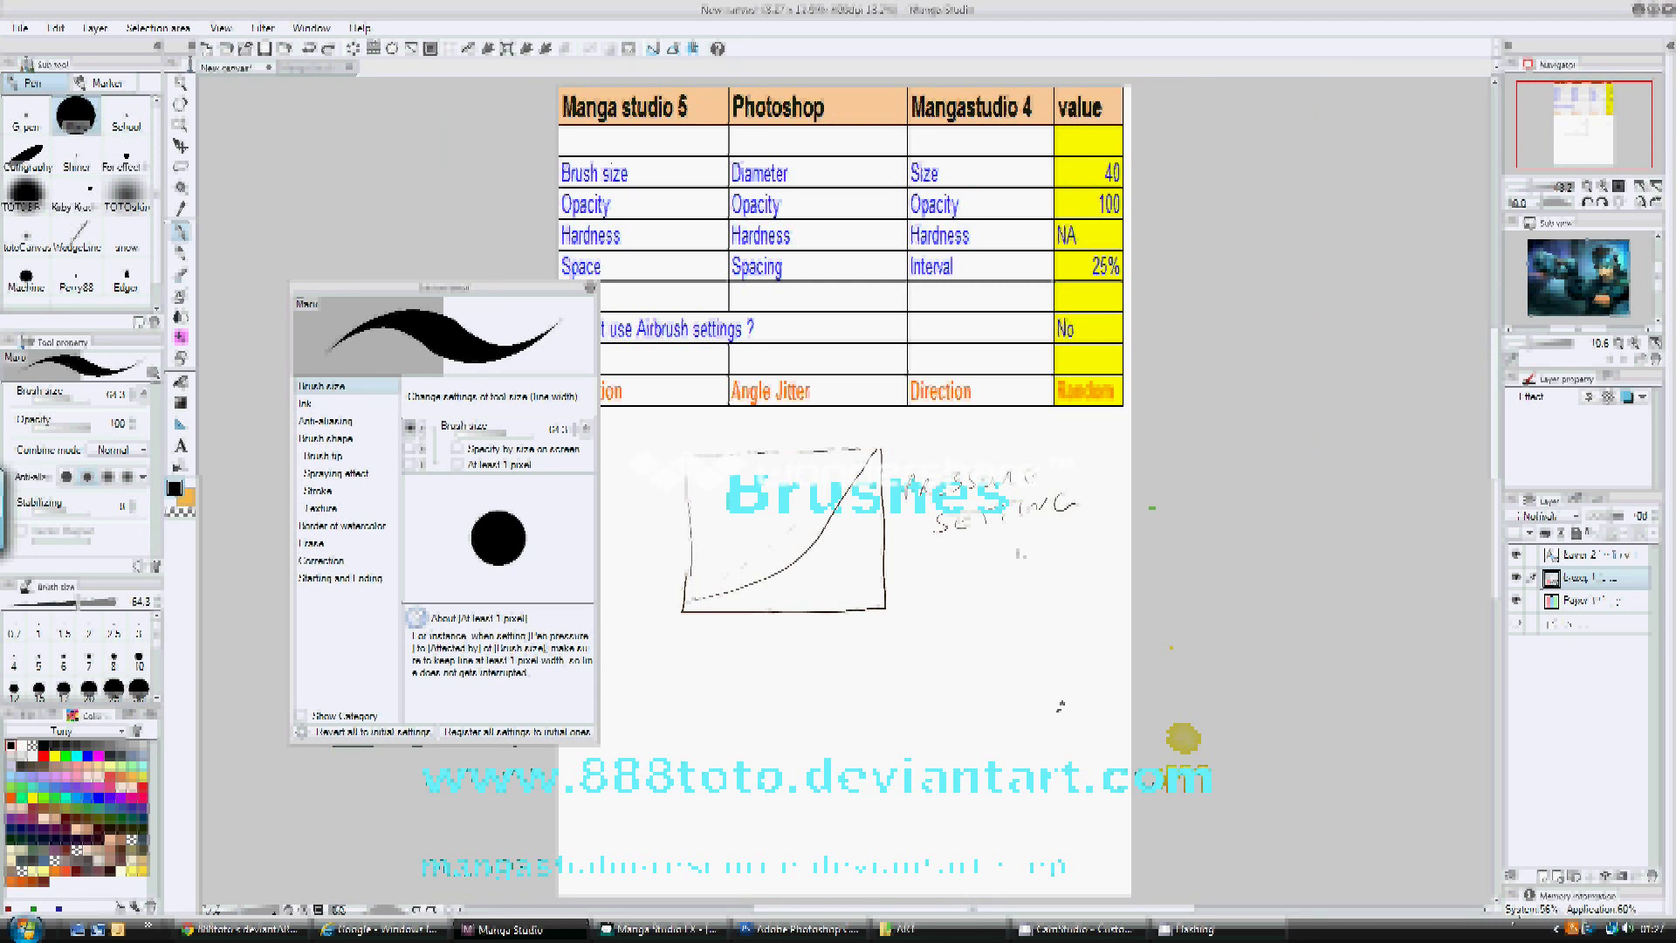
mouse_move(901, 771)
mouse_down()
mouse_move(1074, 751)
mouse_move(1006, 825)
mouse_up()
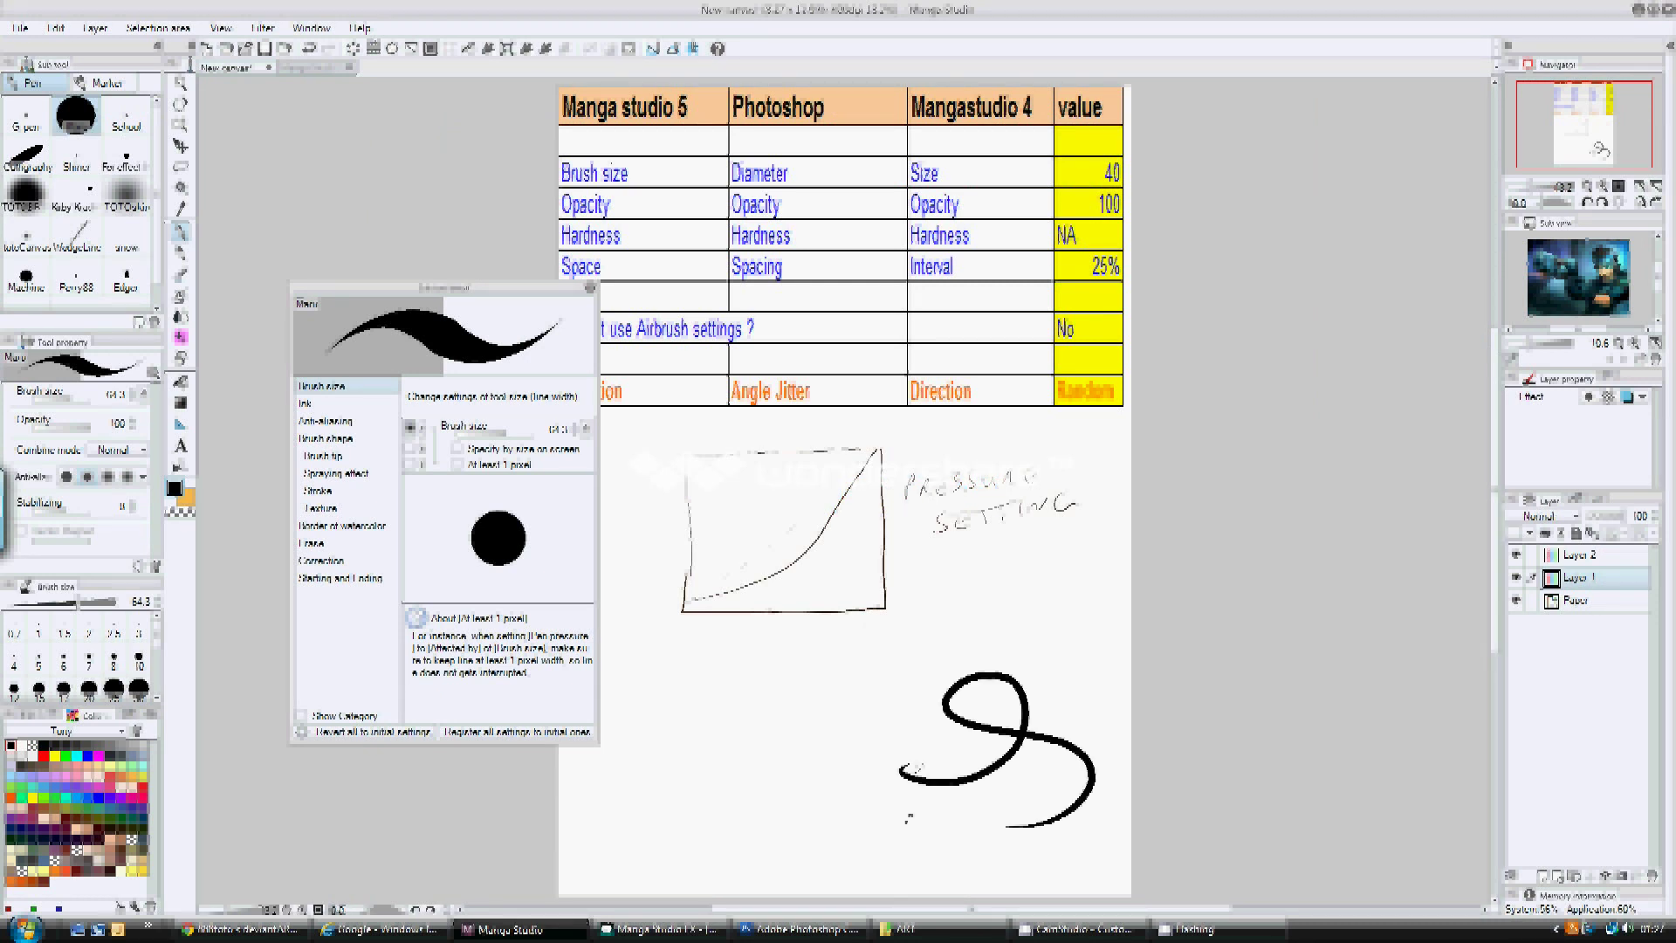
key(ctrl+z)
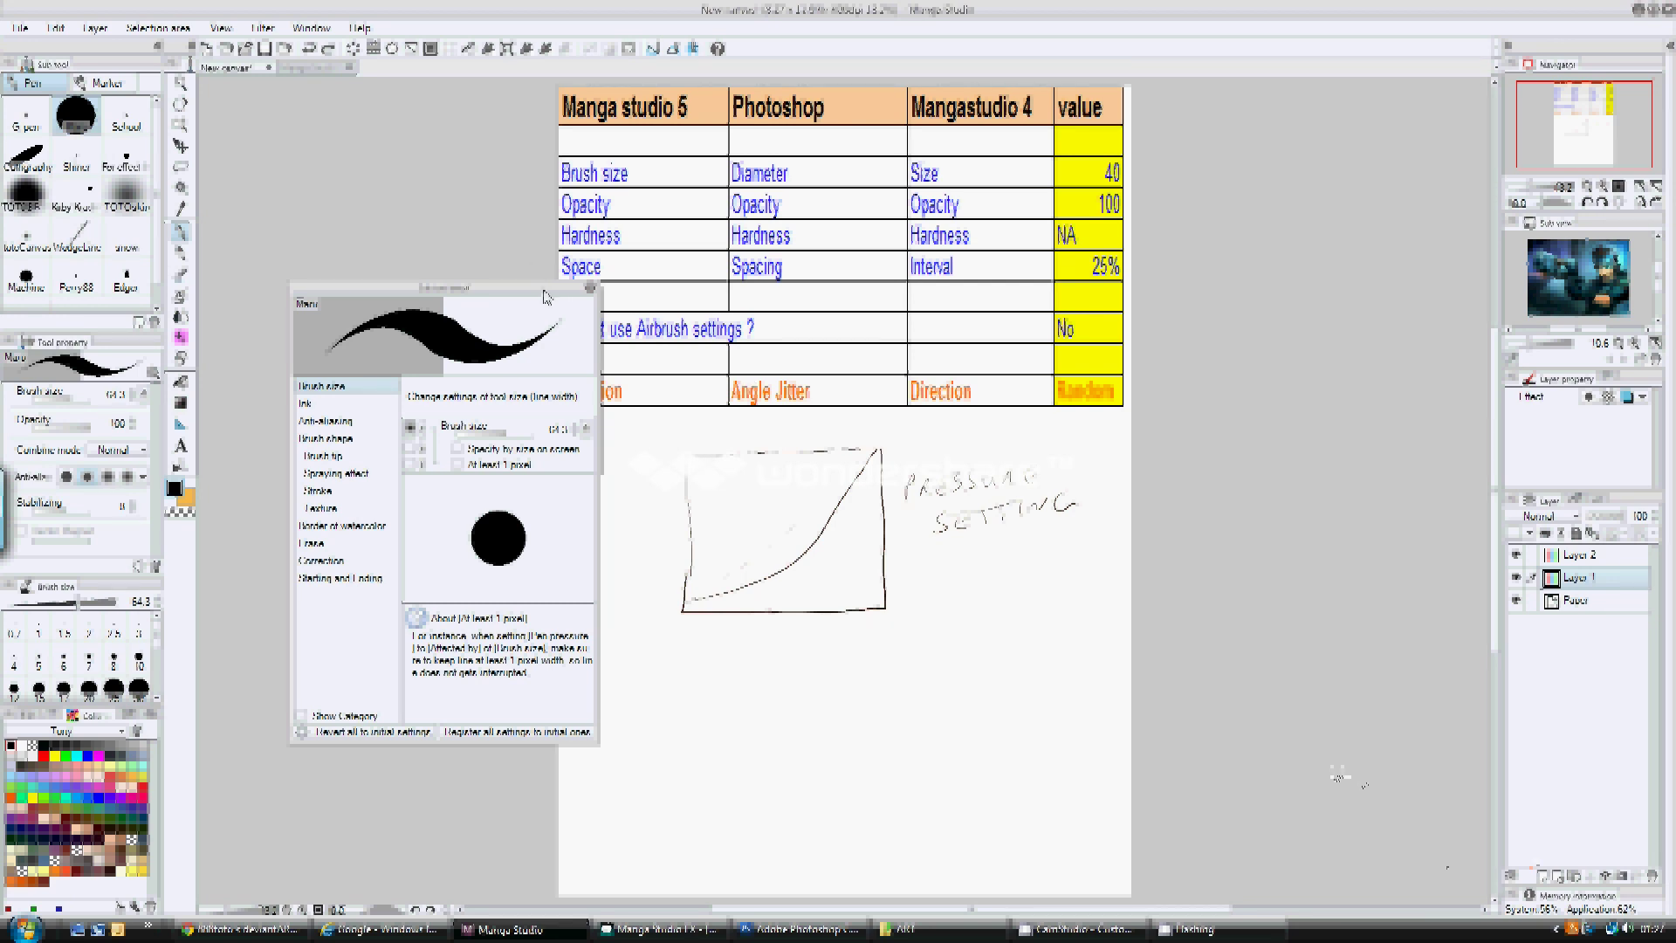
drag(547, 295, 462, 342)
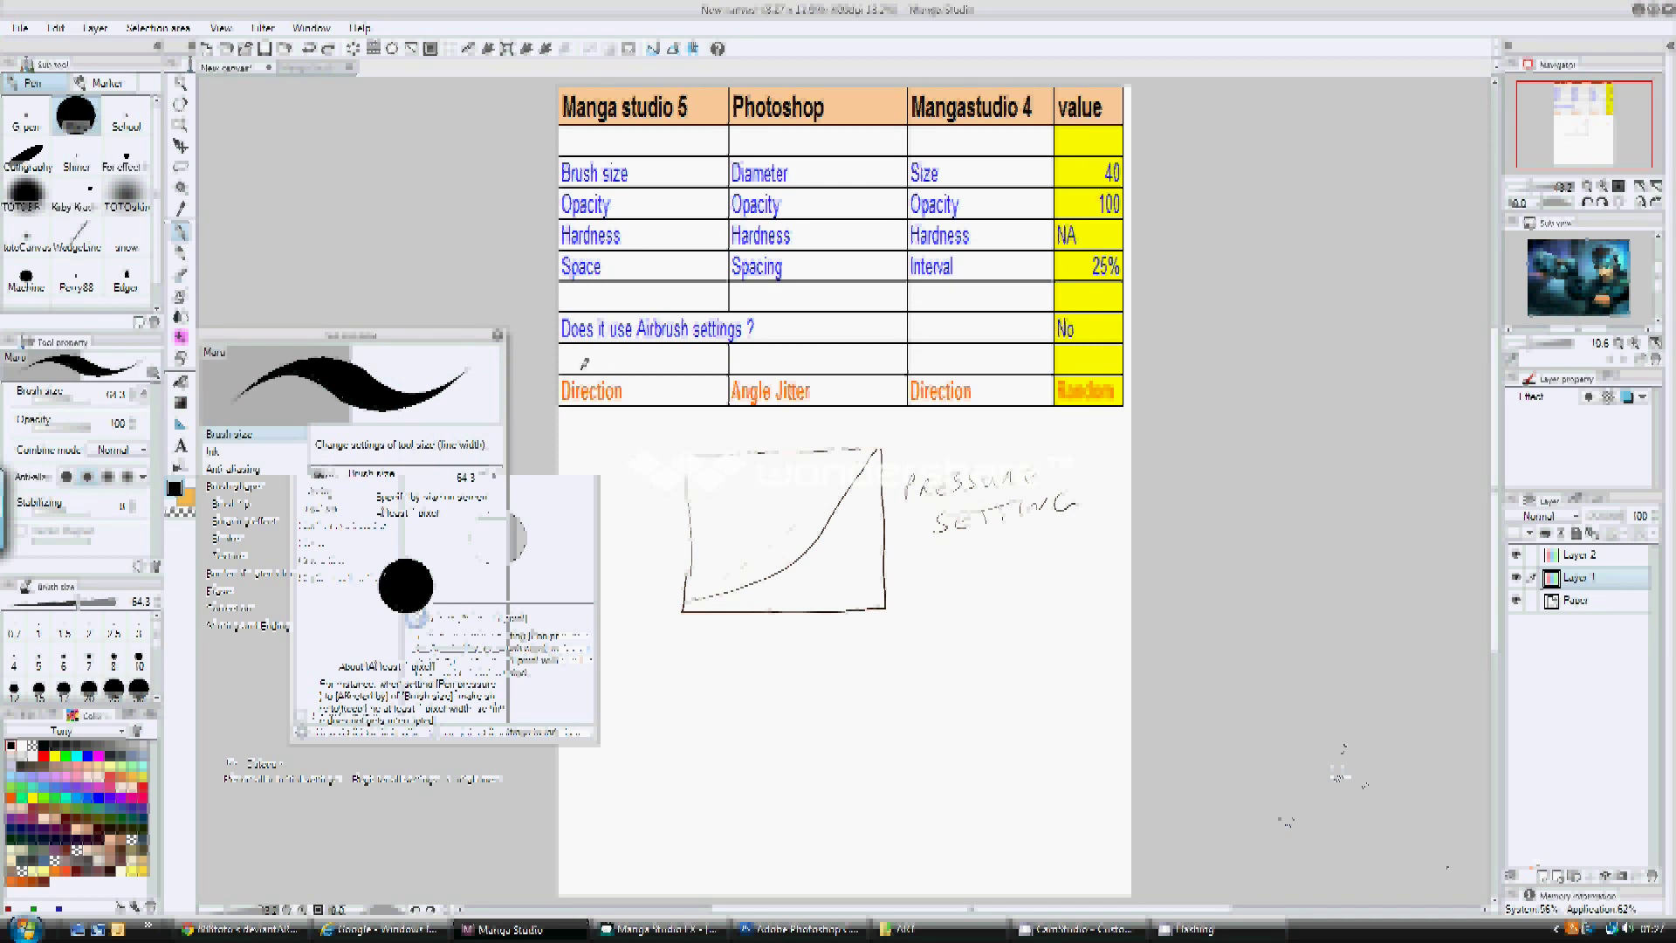
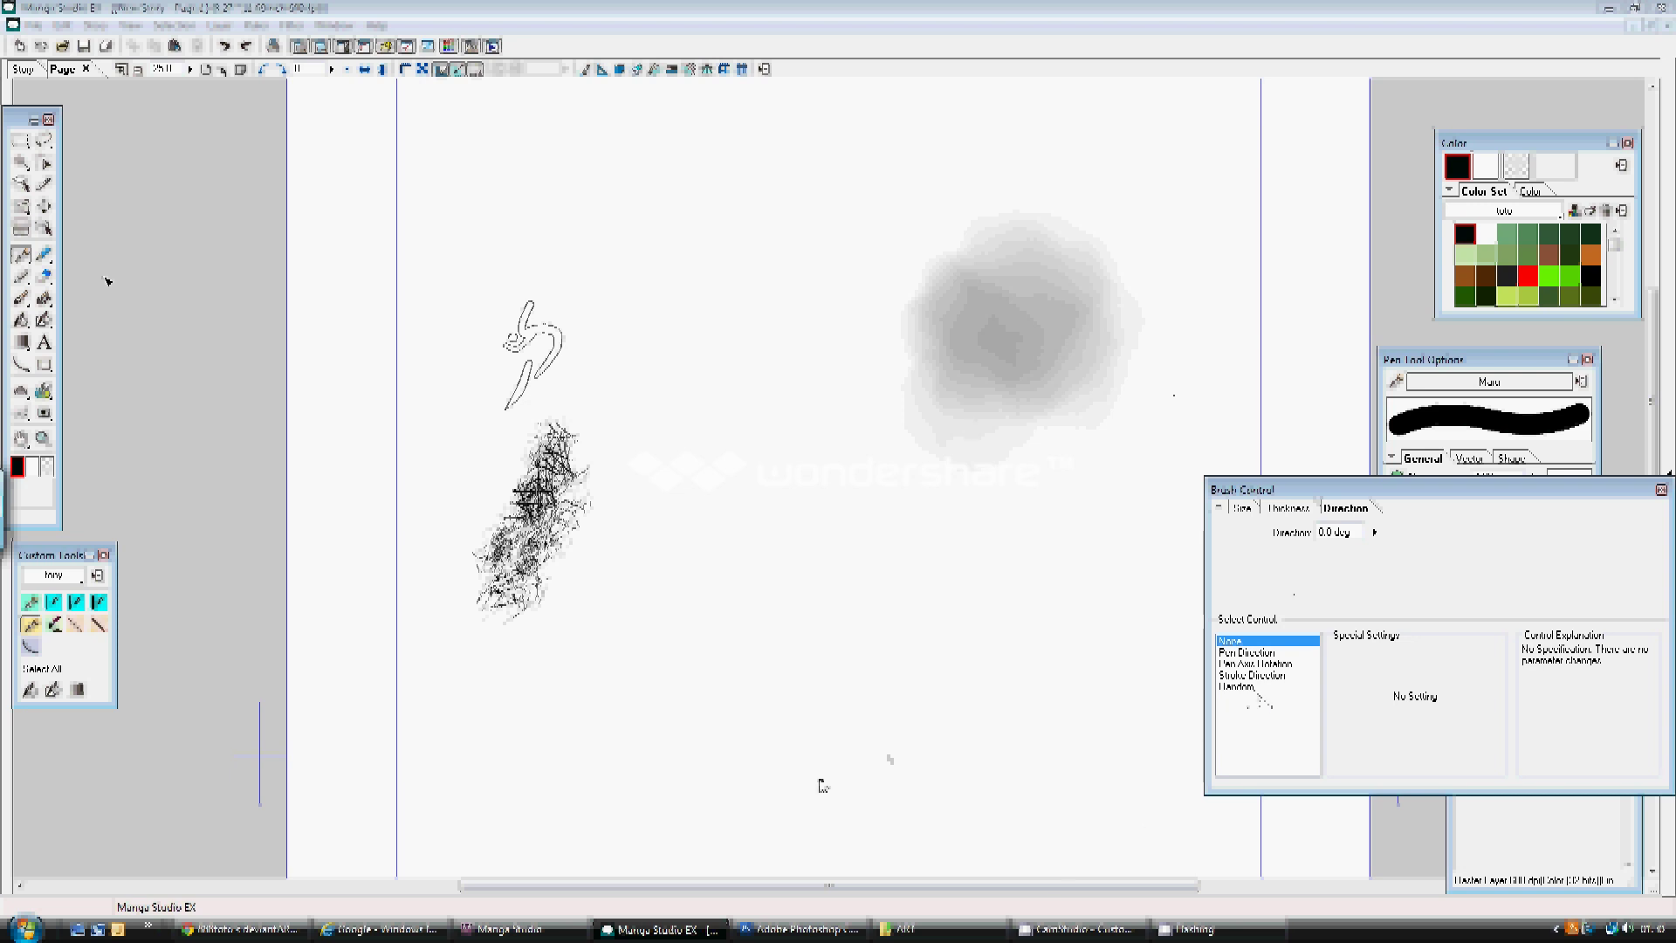
- Switch to the Pattern Brush with the heart 1 pattern and open its direction settings in Brush Control
click(44, 300)
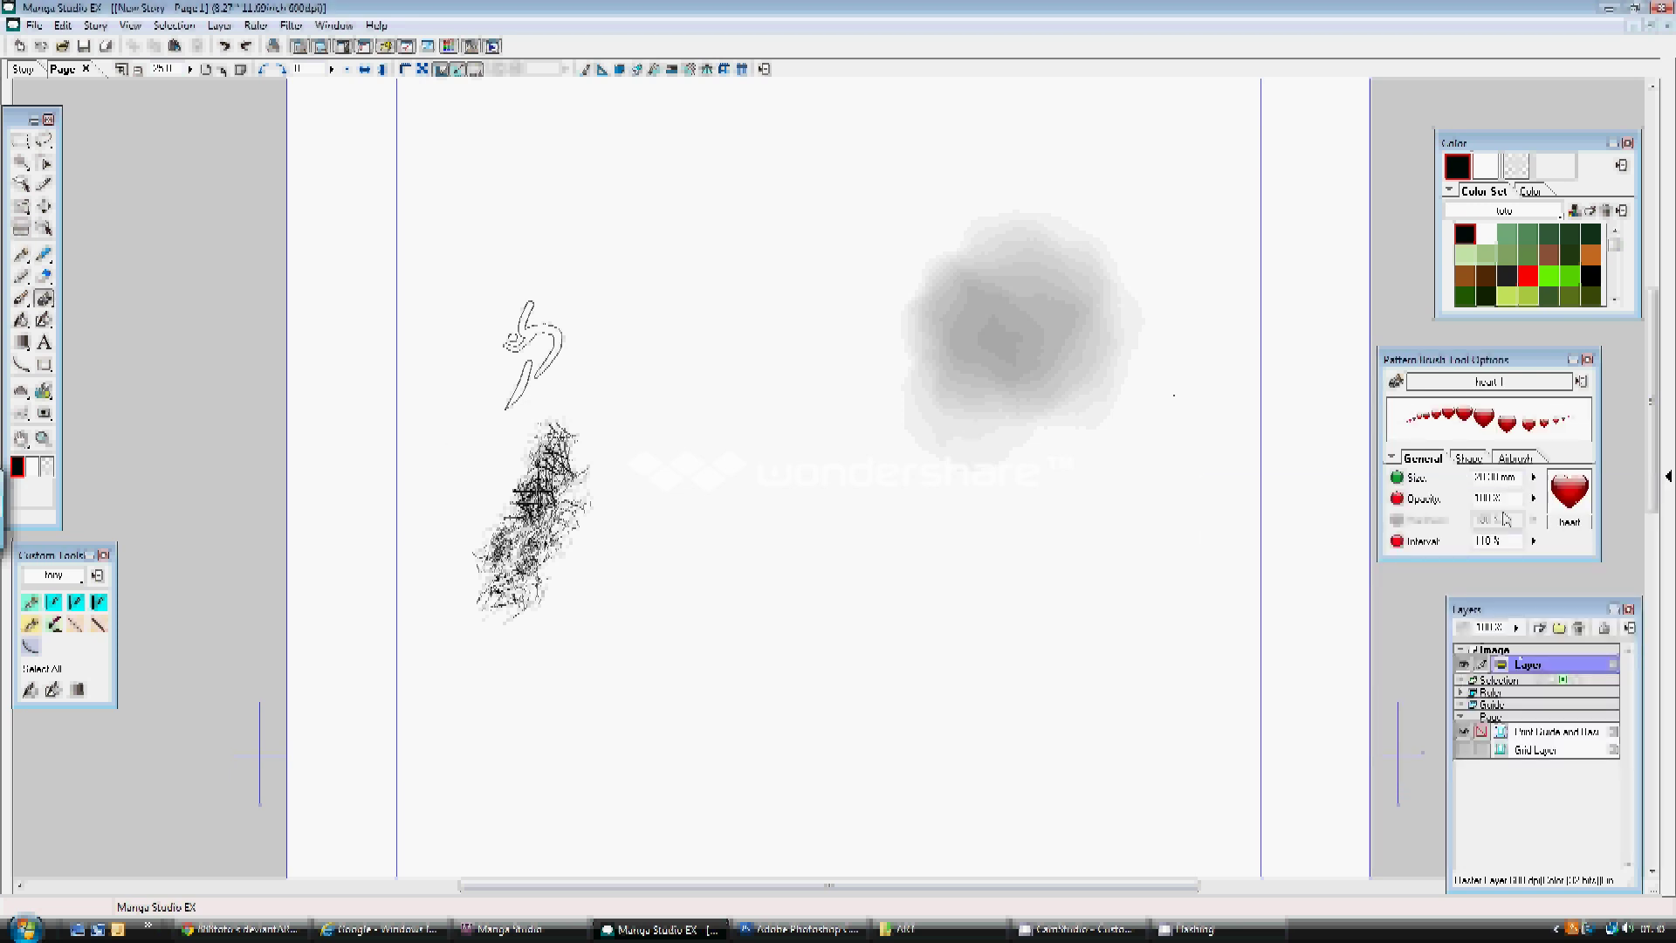
click(1469, 458)
click(1410, 500)
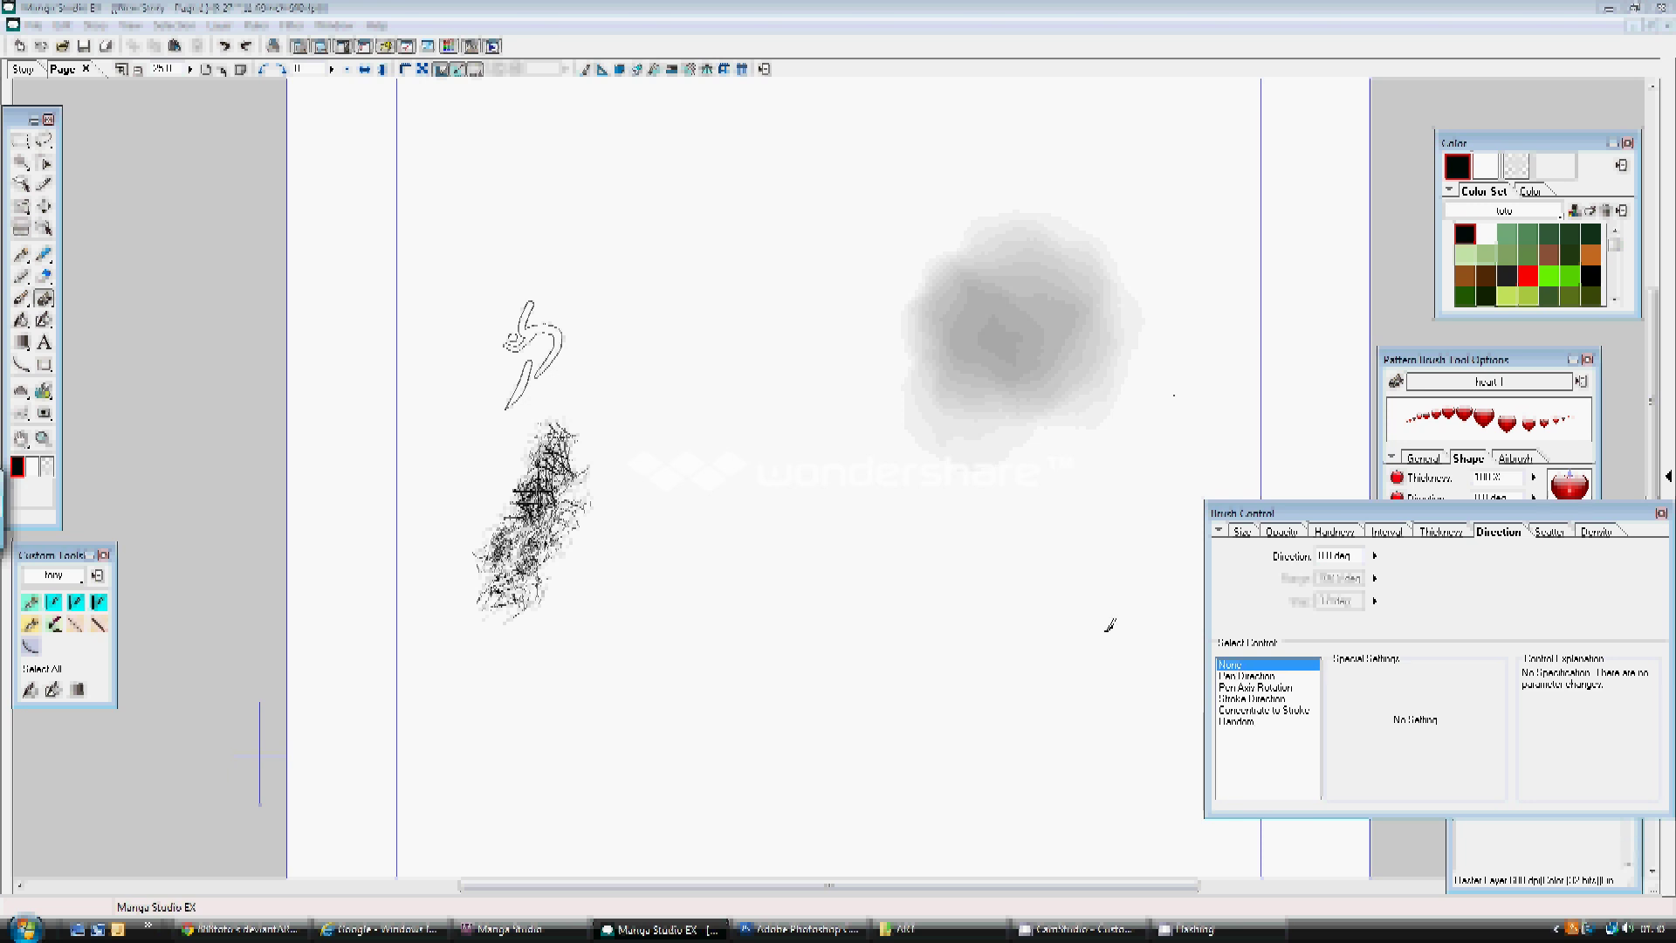
- Set the heart pattern brush's interval to 40% and paint a test stroke of overlapping hearts on the lower part of the page
click(1385, 532)
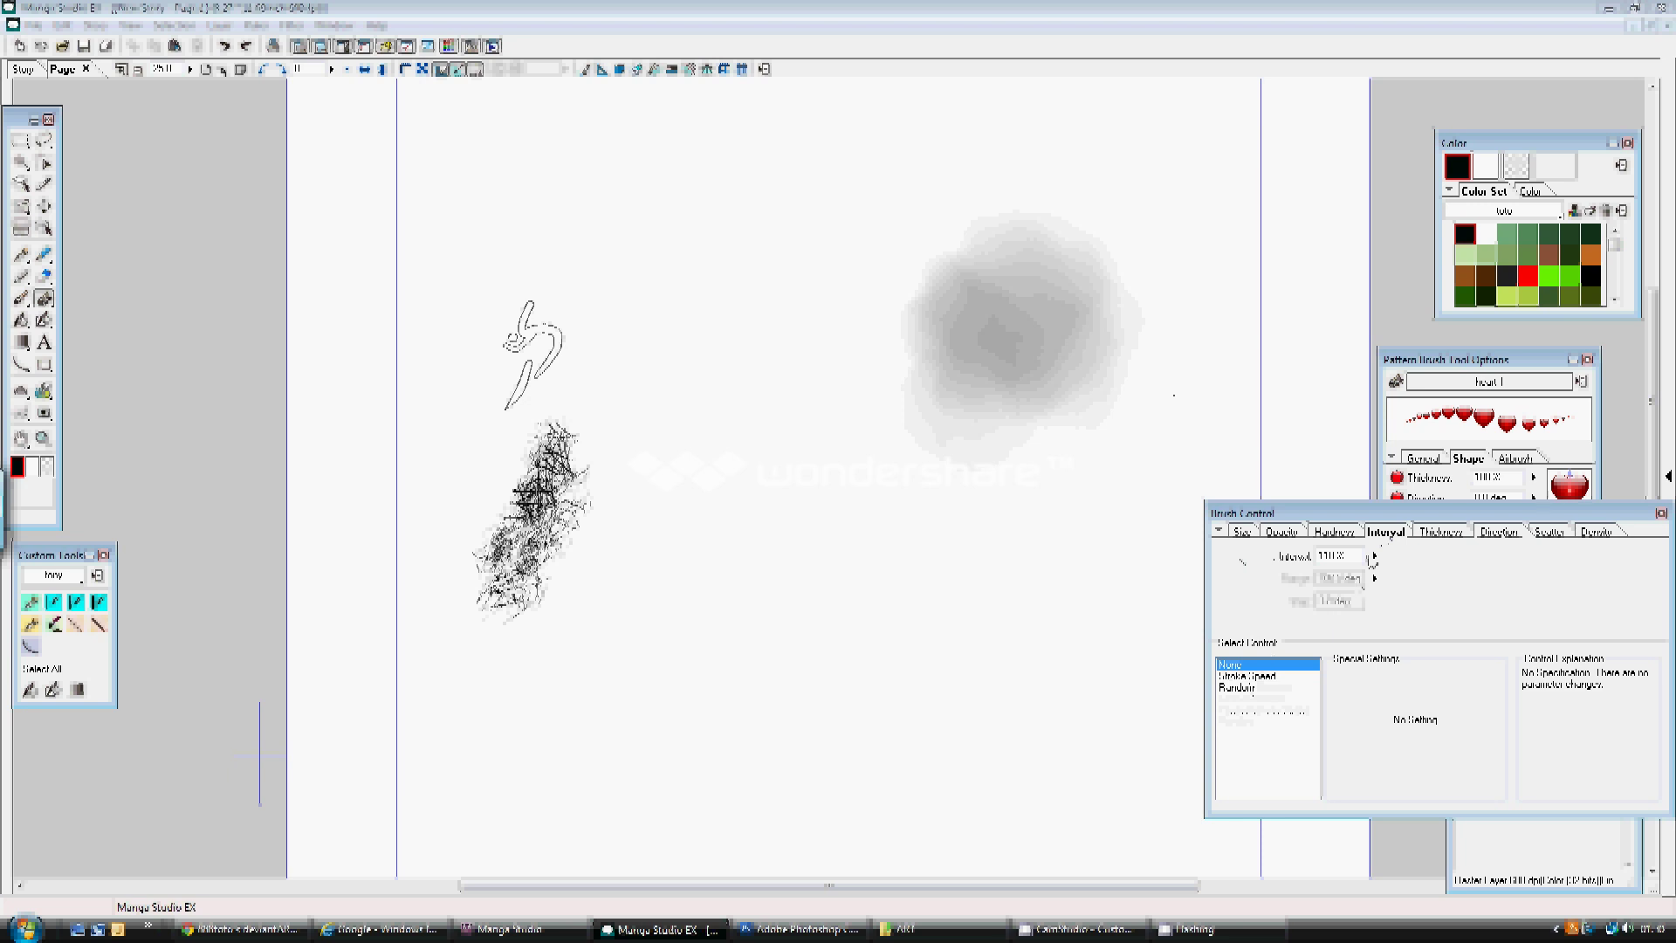
click(1375, 556)
drag(1374, 563, 1388, 561)
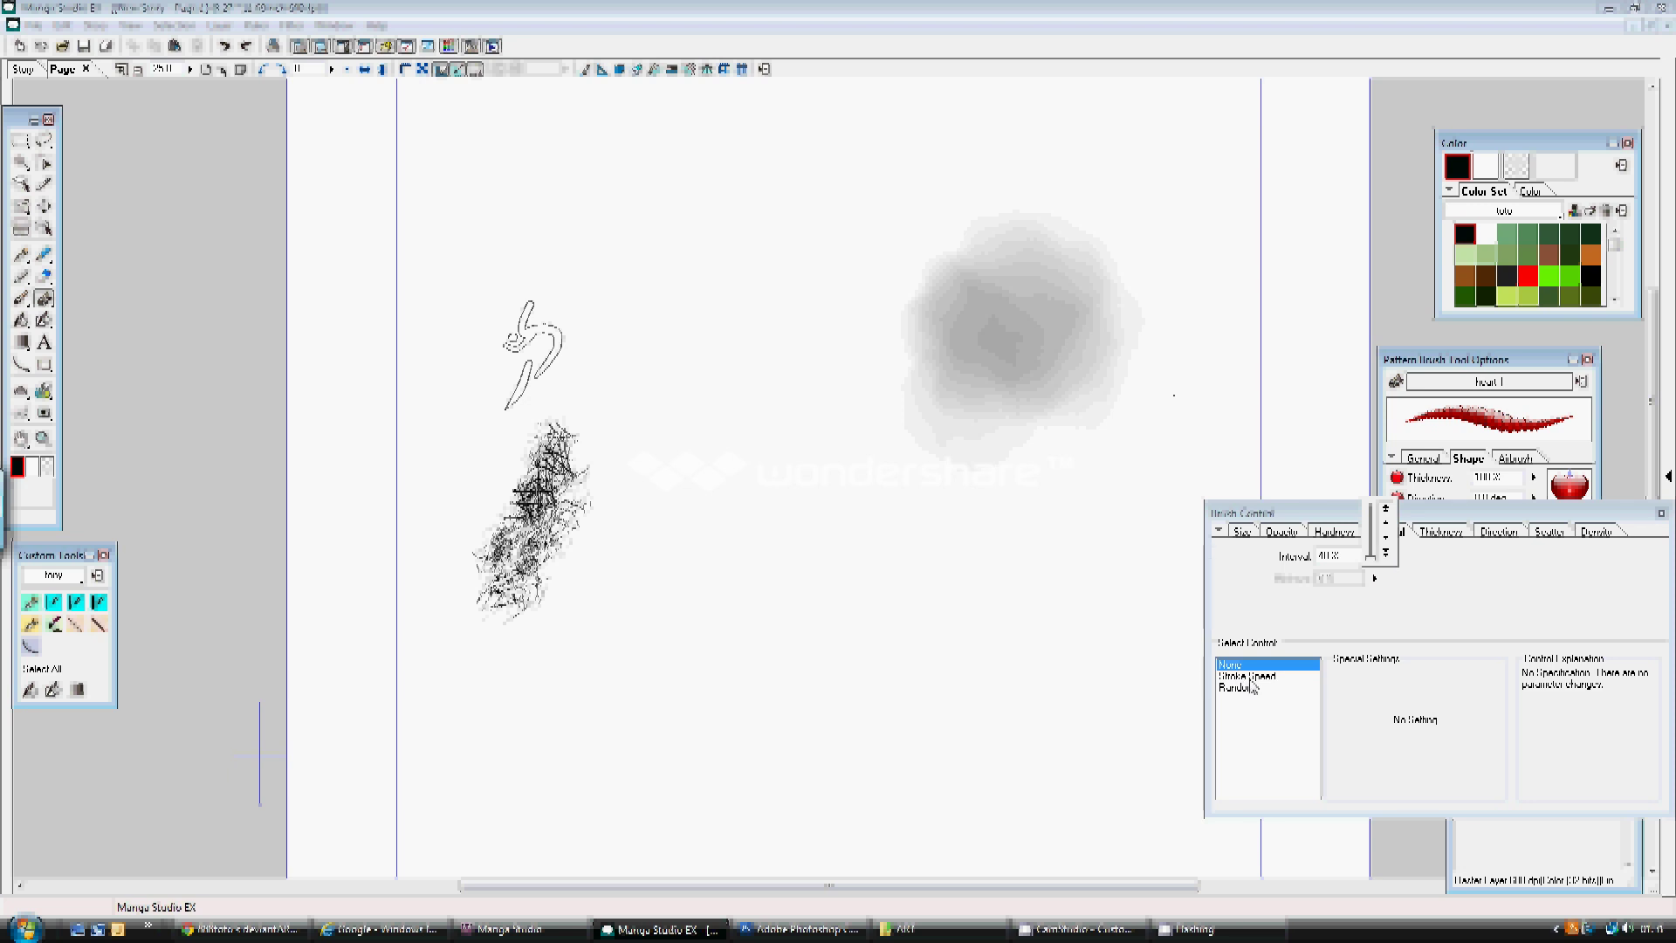
click(991, 636)
mouse_move(991, 635)
mouse_down()
mouse_move(926, 593)
mouse_move(886, 672)
mouse_move(860, 611)
mouse_move(952, 596)
mouse_move(1013, 650)
mouse_move(969, 685)
mouse_up()
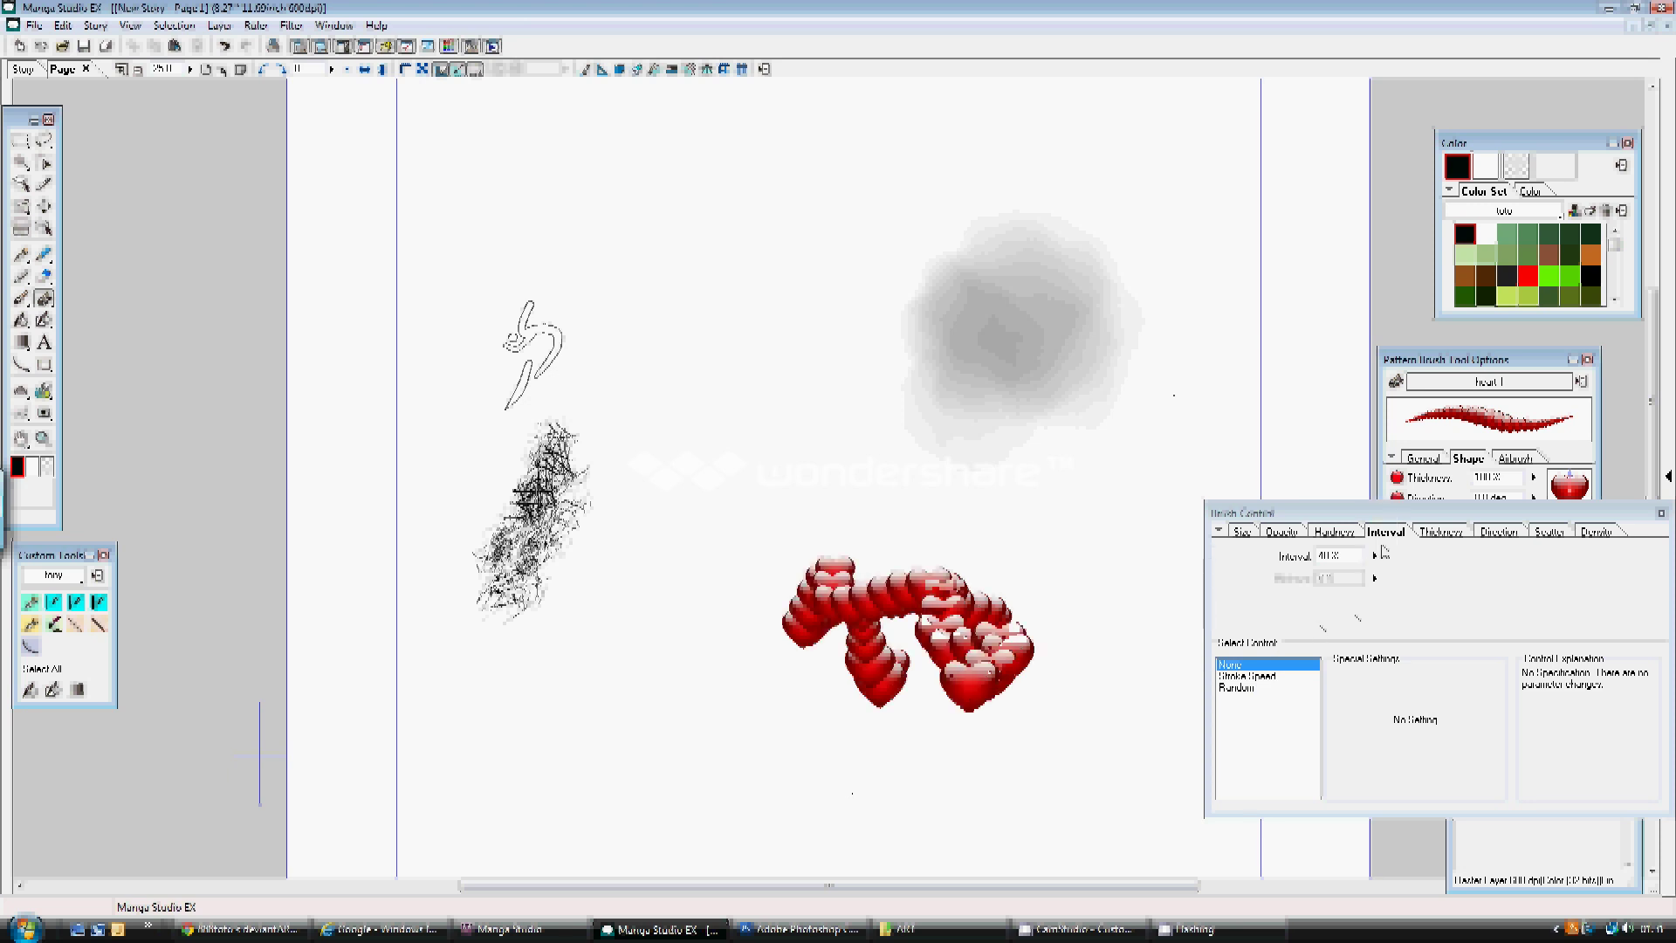
- Set the heart brush's direction control to Stroke Direction and paint a long curving test stroke across the existing hearts
click(1500, 536)
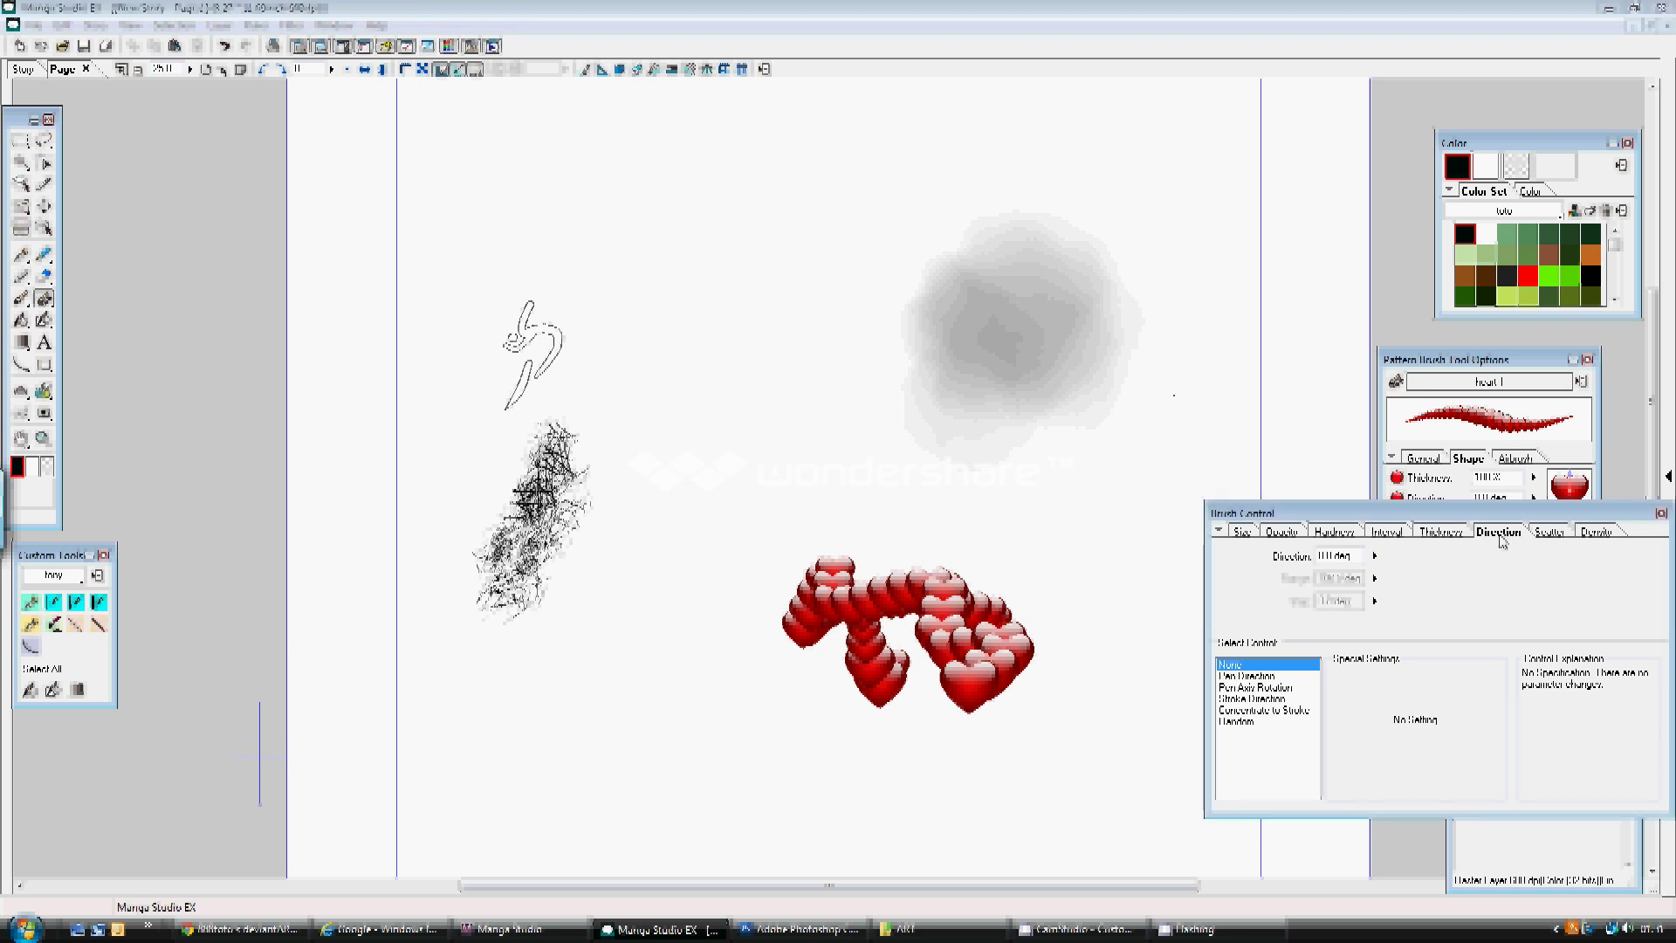
click(1250, 699)
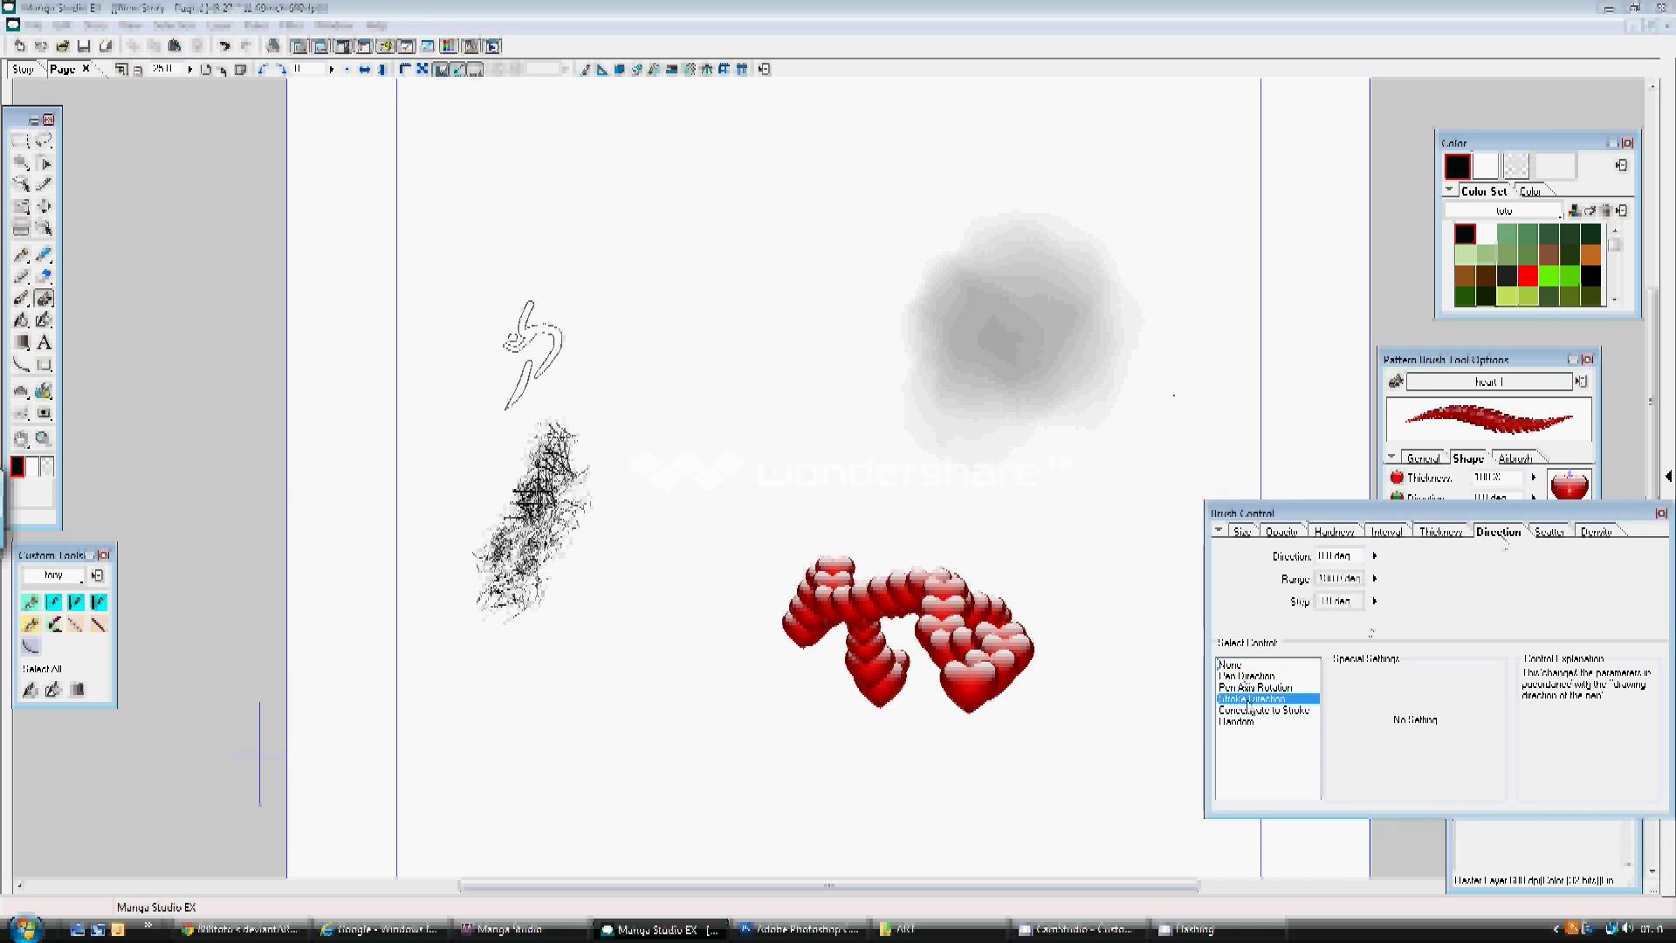
click(1096, 679)
mouse_move(1093, 682)
mouse_down()
mouse_move(1077, 573)
mouse_move(960, 576)
mouse_move(889, 680)
mouse_move(945, 786)
mouse_move(800, 788)
mouse_move(766, 722)
mouse_up()
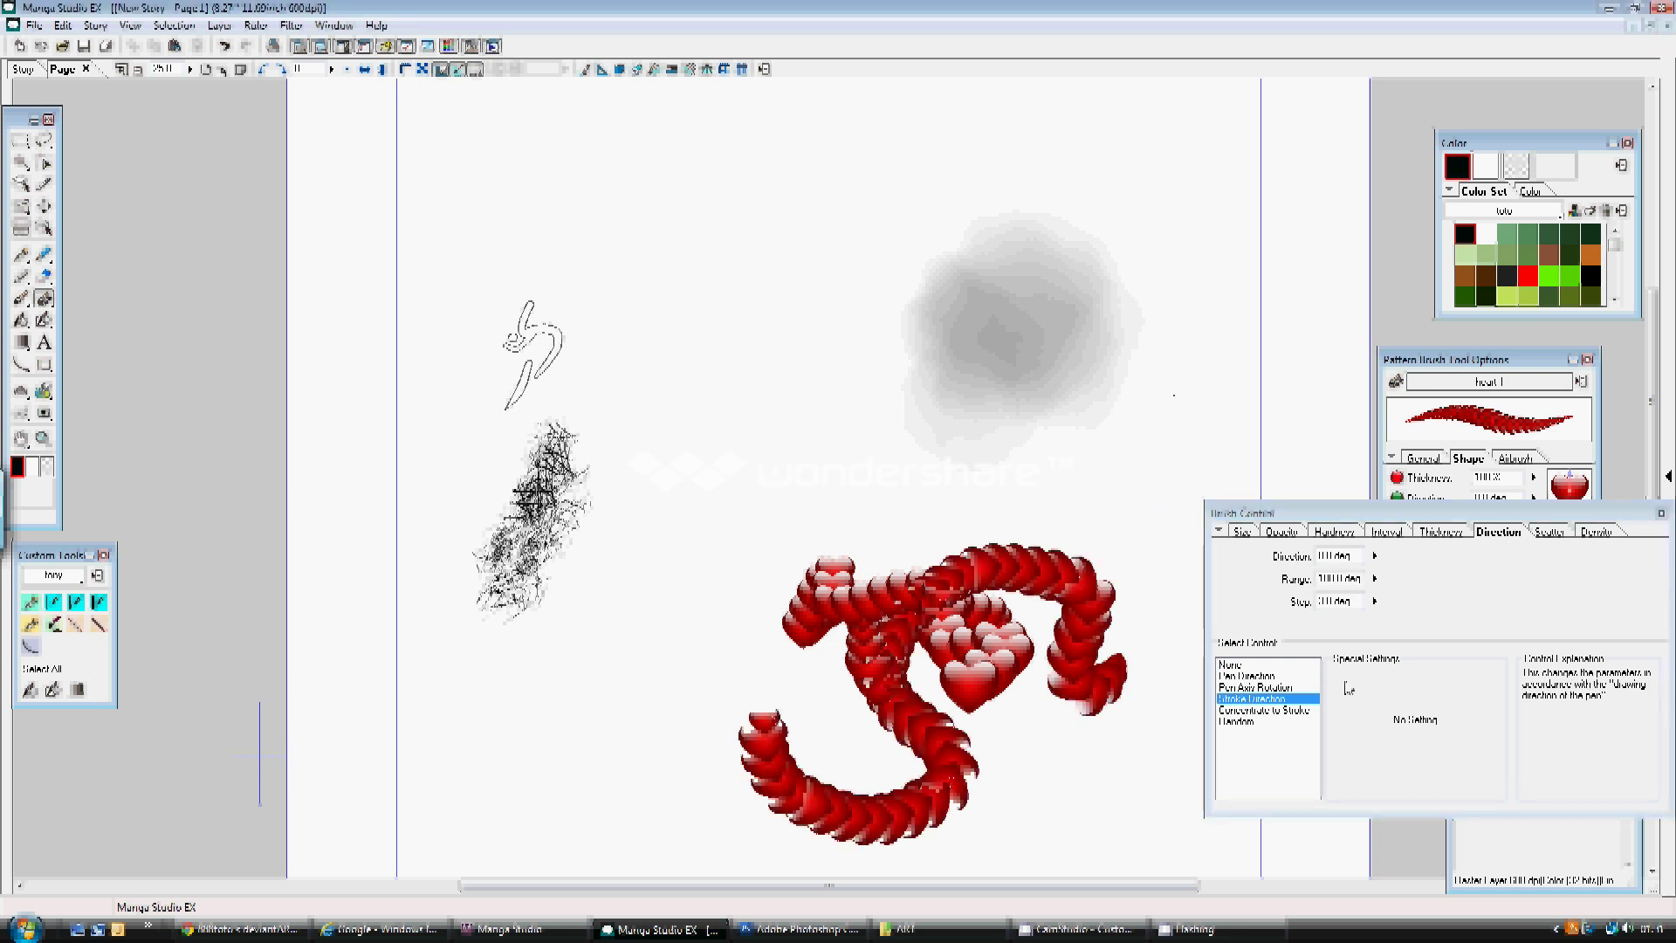
- Set the heart brush's direction control to Random and paint a looping test stroke across the lower part of the page
click(1250, 722)
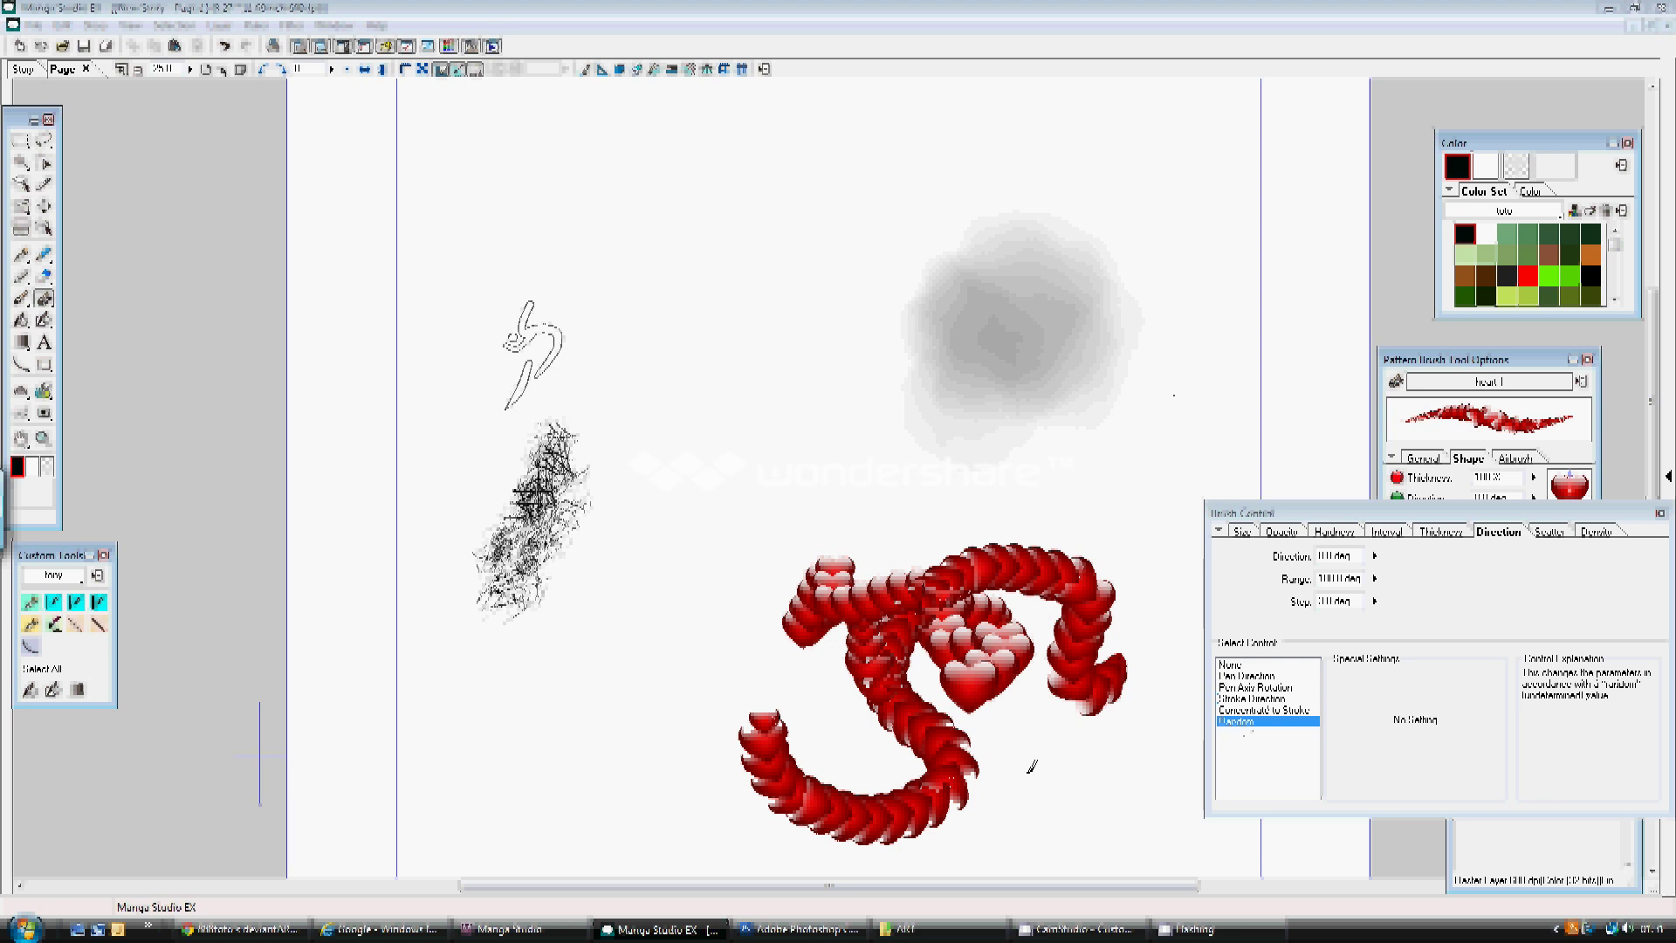
mouse_move(1032, 768)
mouse_down()
mouse_move(1063, 825)
mouse_move(1071, 750)
mouse_move(1135, 751)
mouse_move(1153, 783)
mouse_move(1100, 811)
mouse_move(891, 774)
mouse_move(760, 685)
mouse_up()
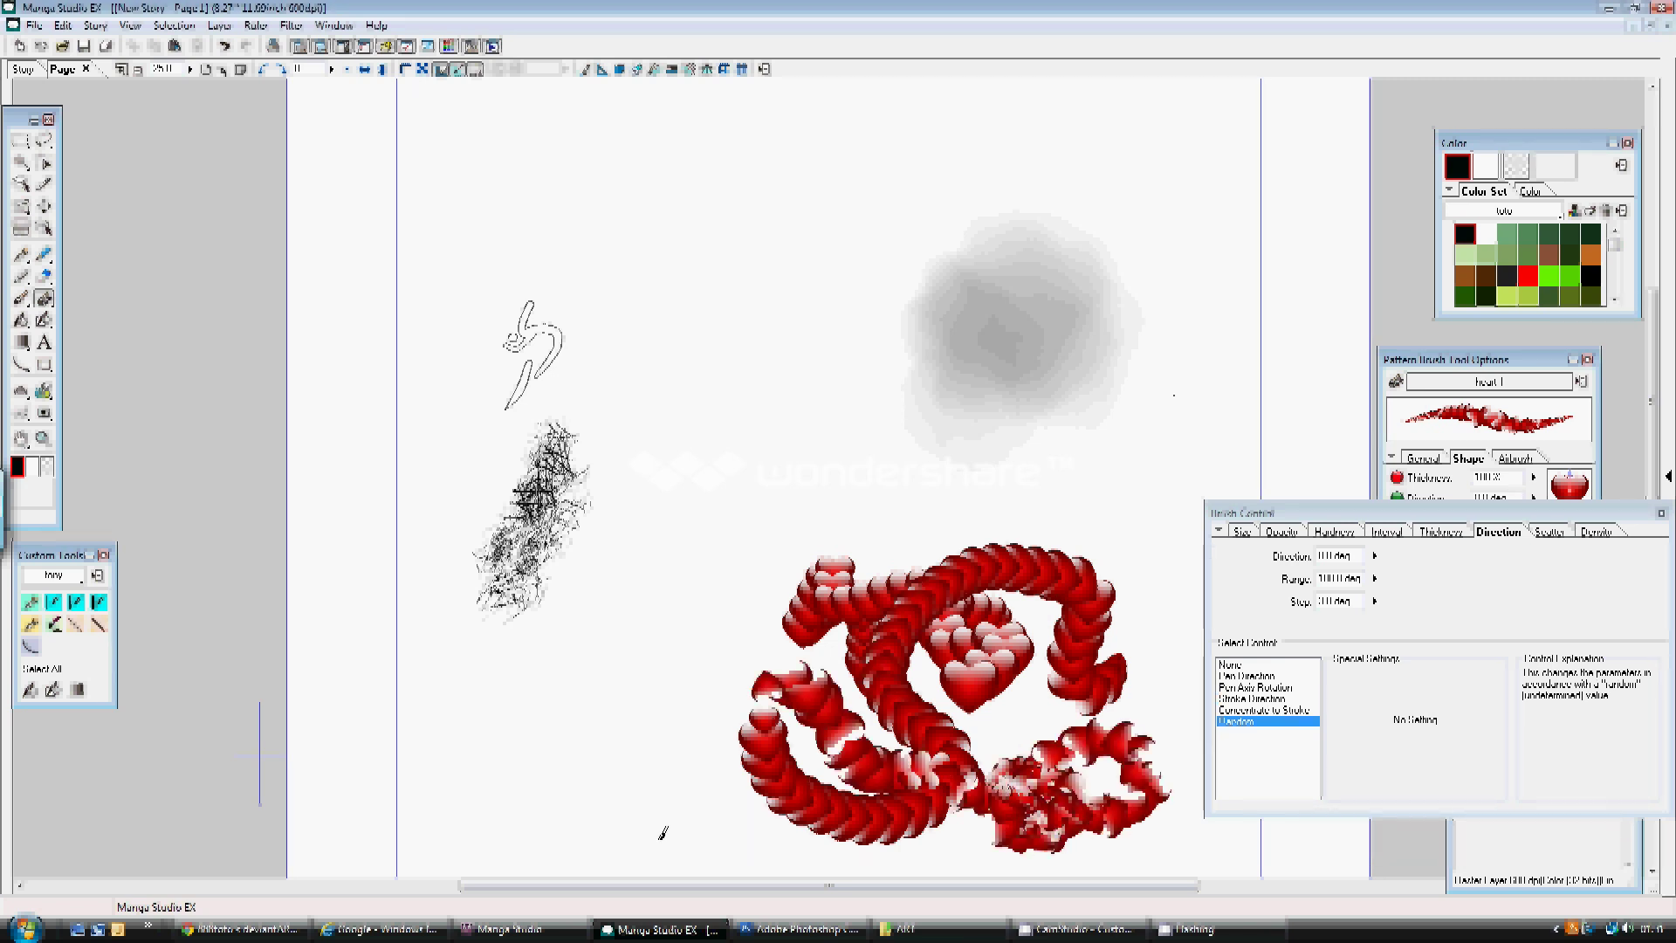
- Undo all the heart test strokes on the lower part of the page
key(ctrl+z)
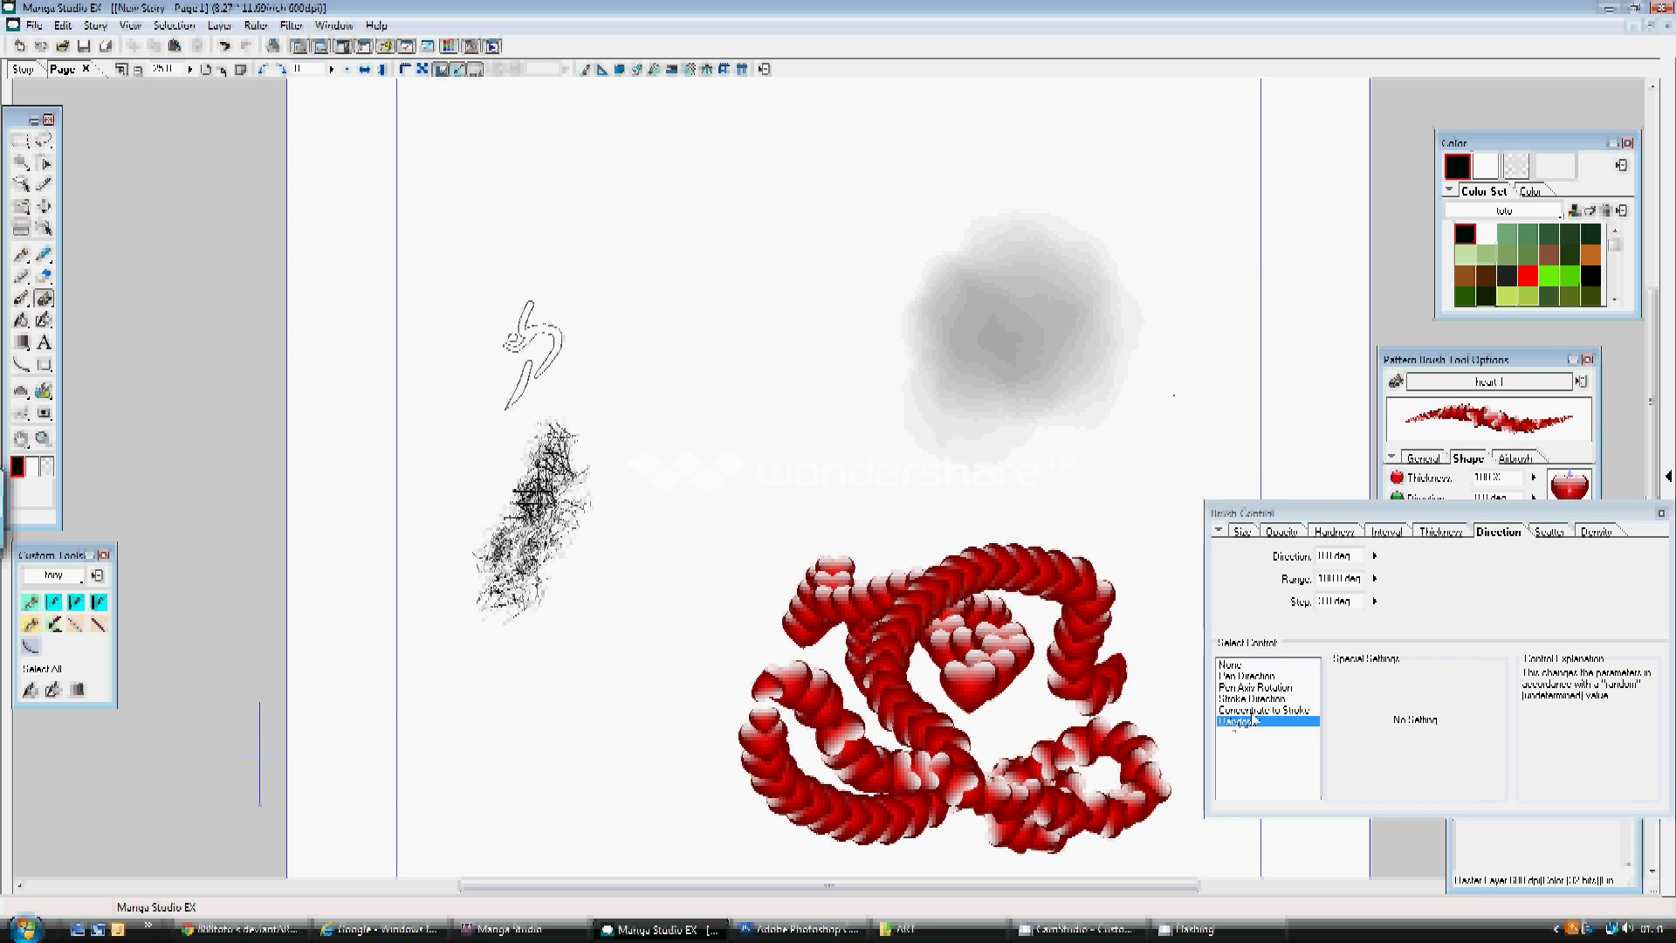
key(ctrl+z)
key(ctrl+z)
key(ctrl+z)
key(ctrl+z)
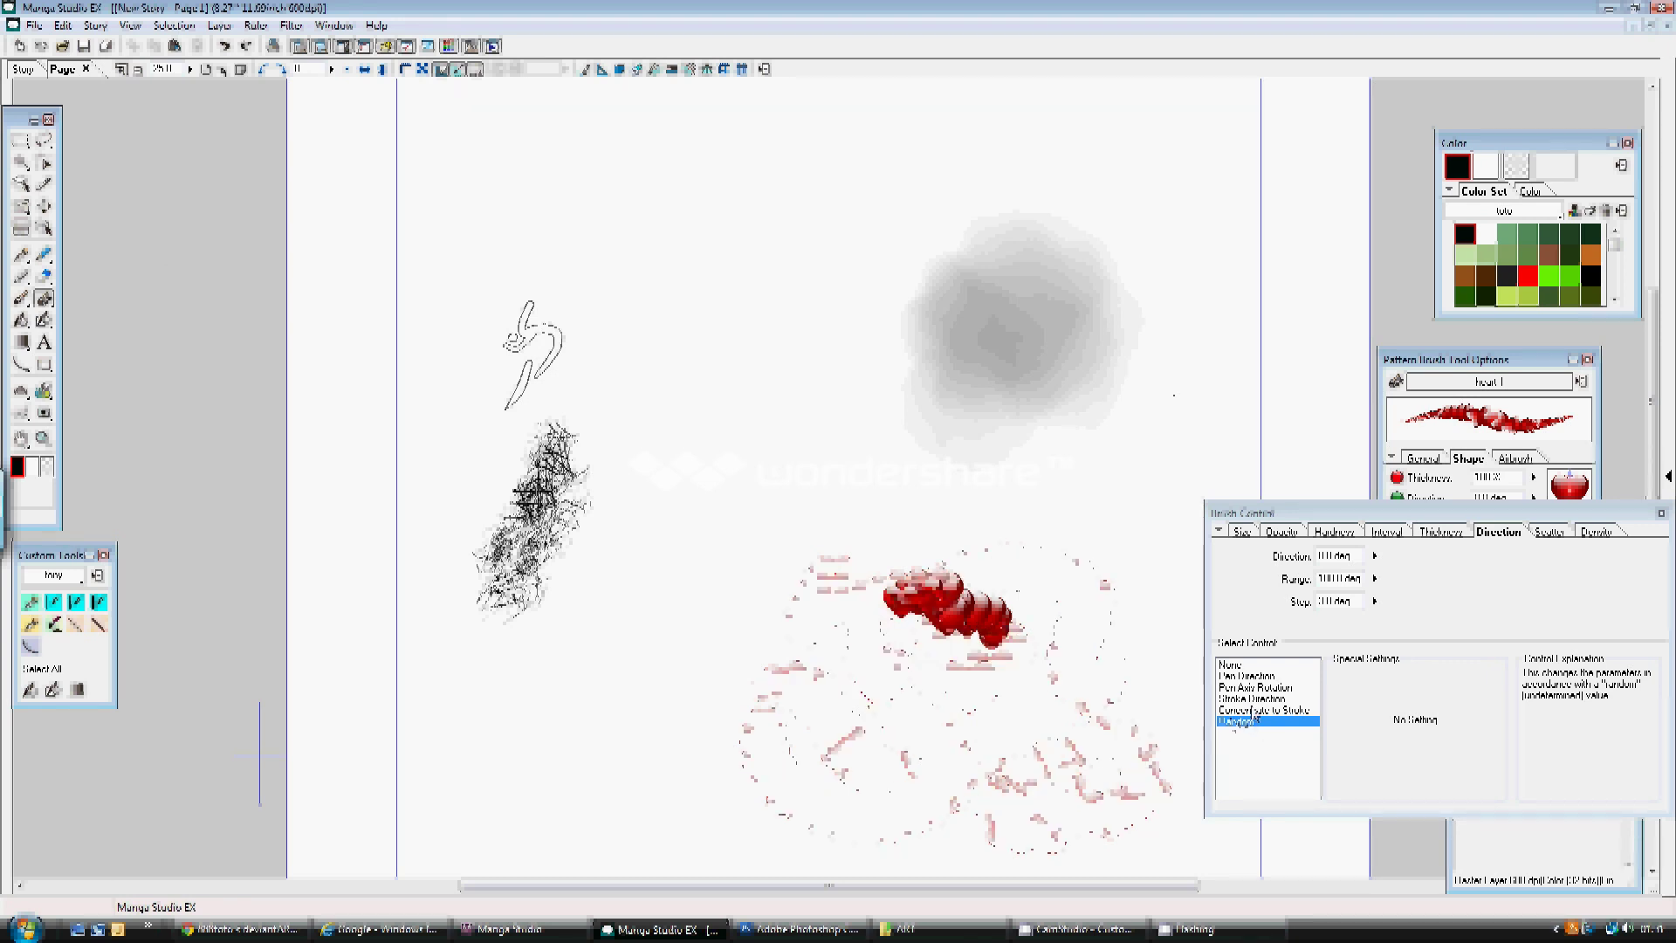
key(ctrl+z)
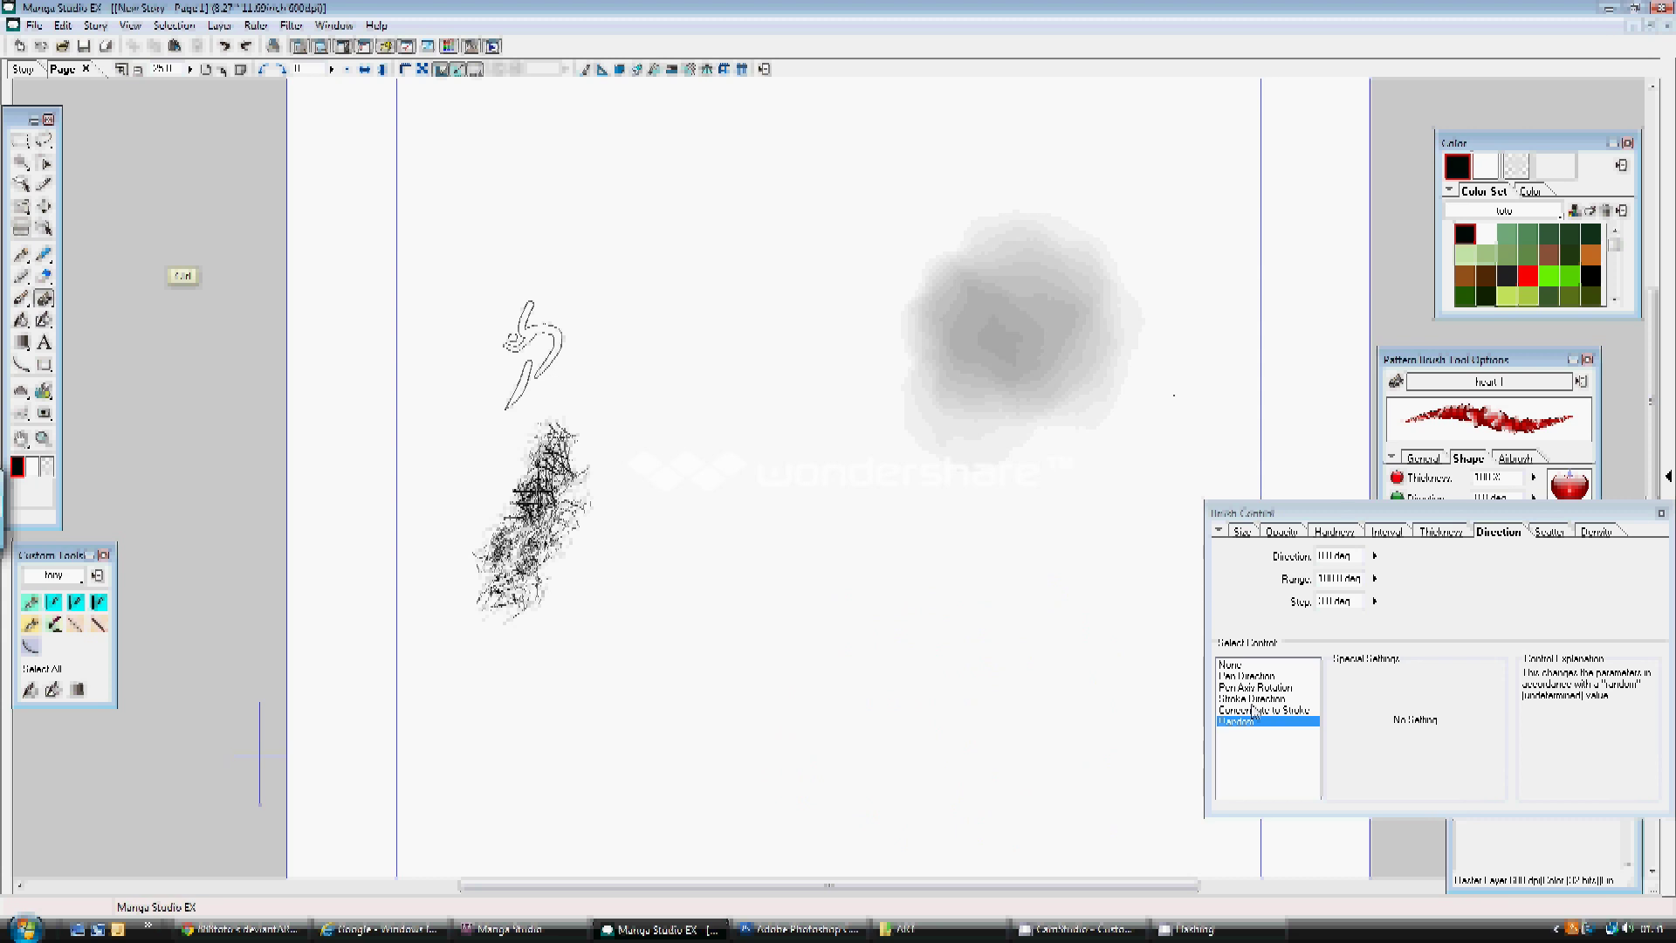
- Review the heart brush's scatter, density and size control settings
click(1553, 534)
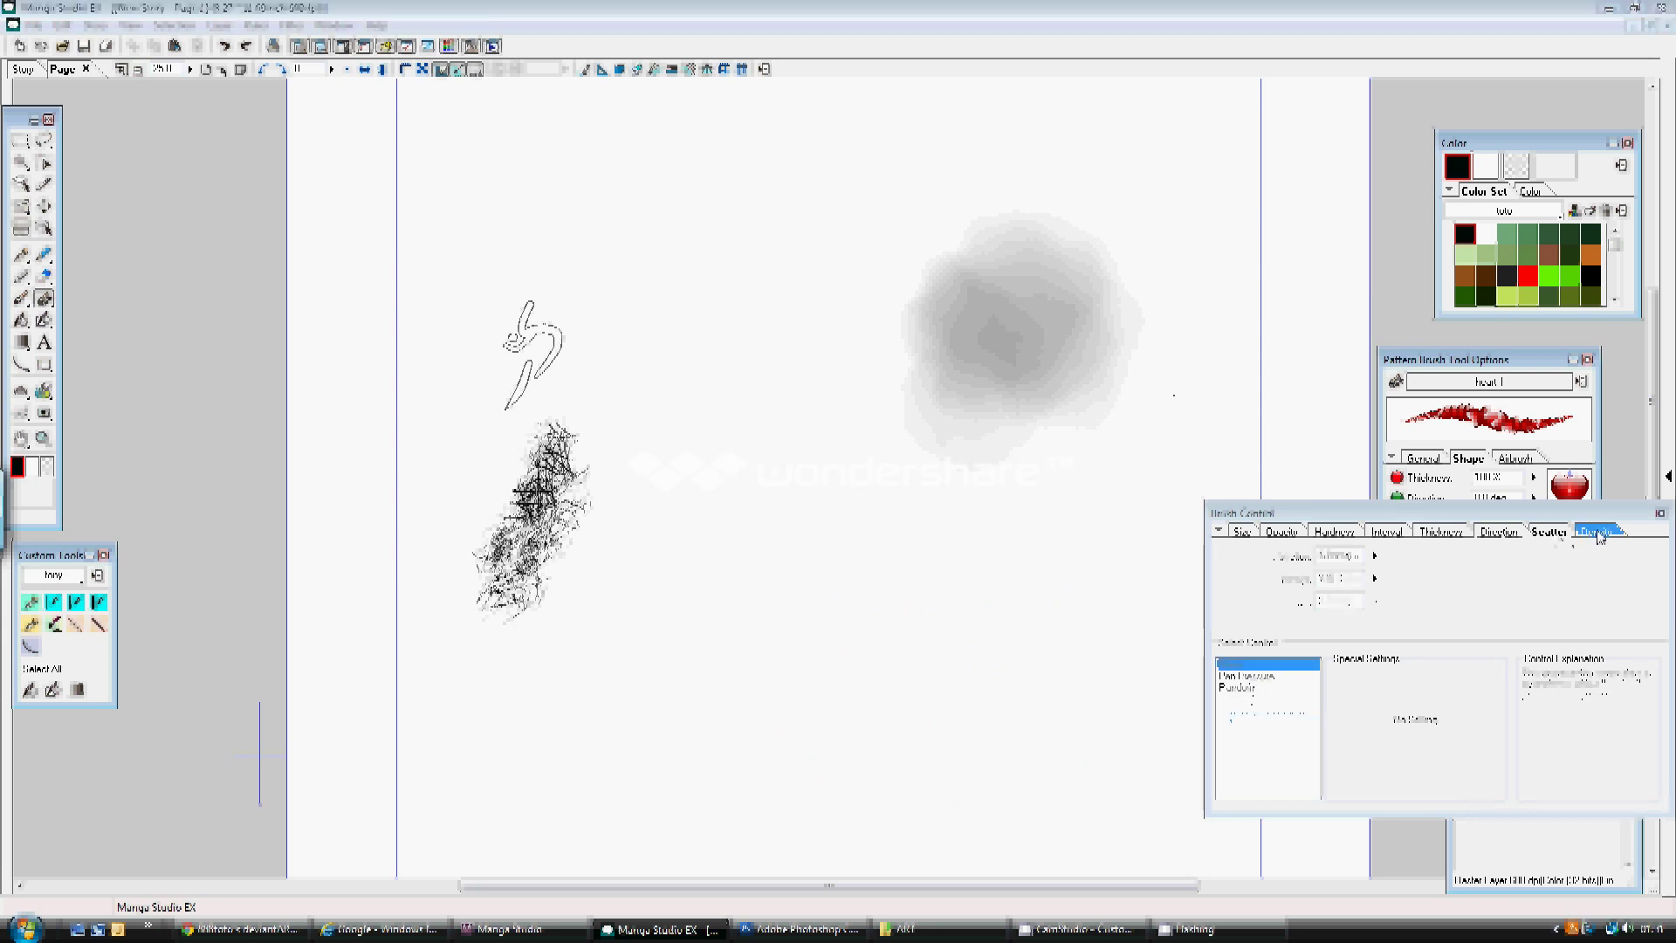
click(1596, 534)
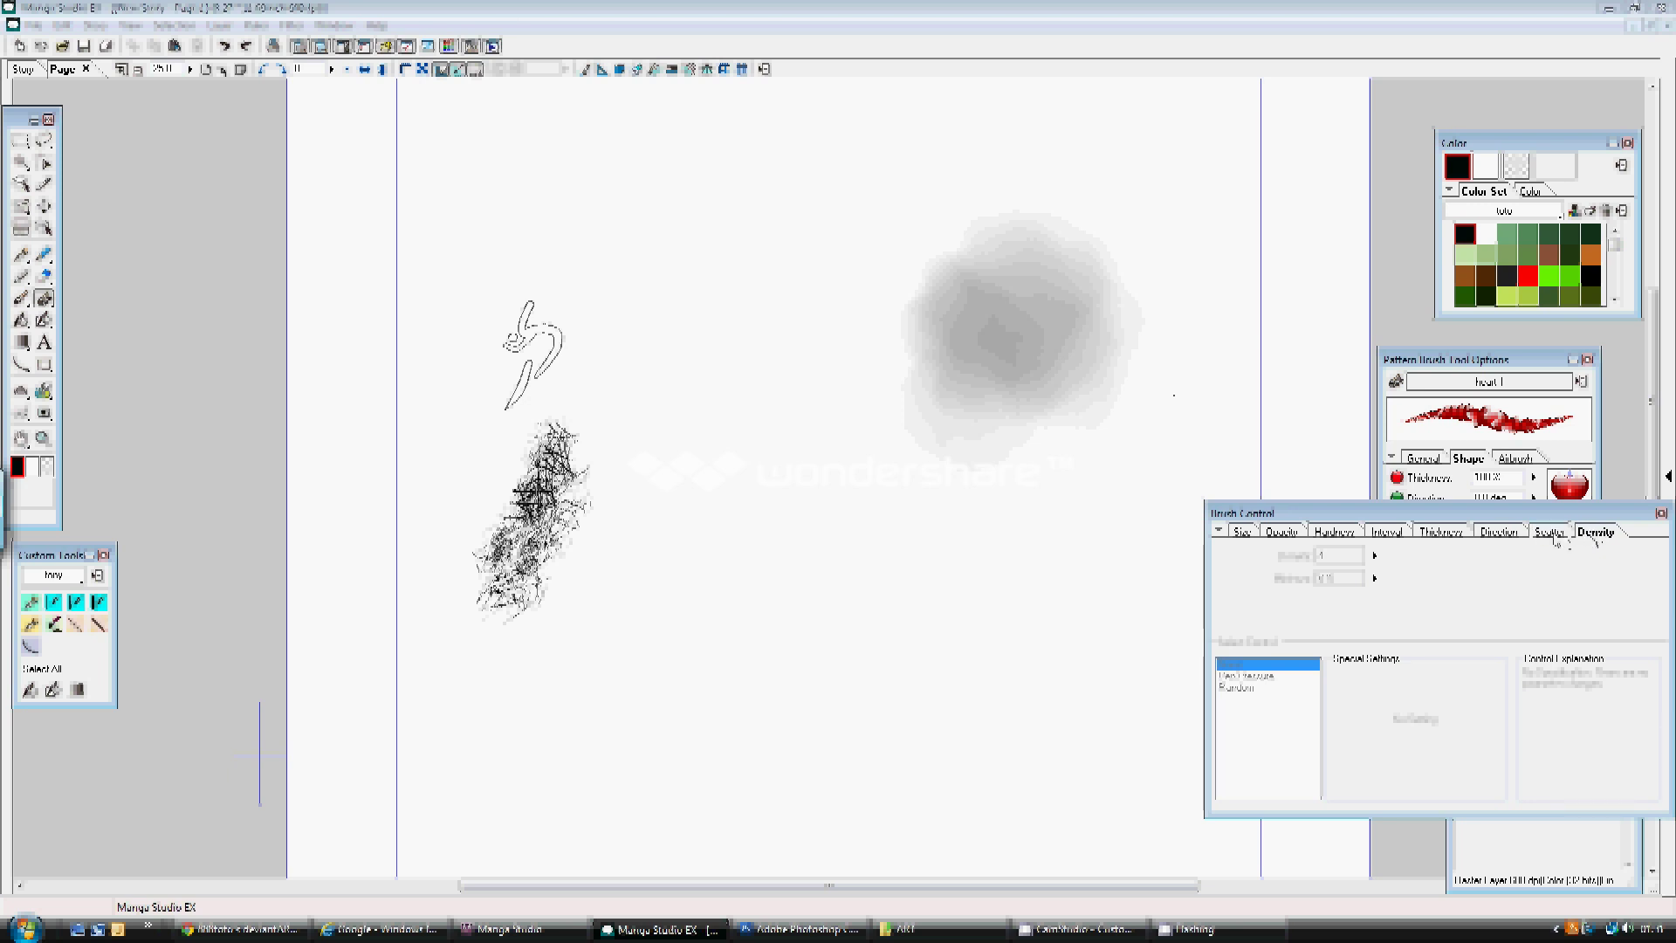
click(1592, 534)
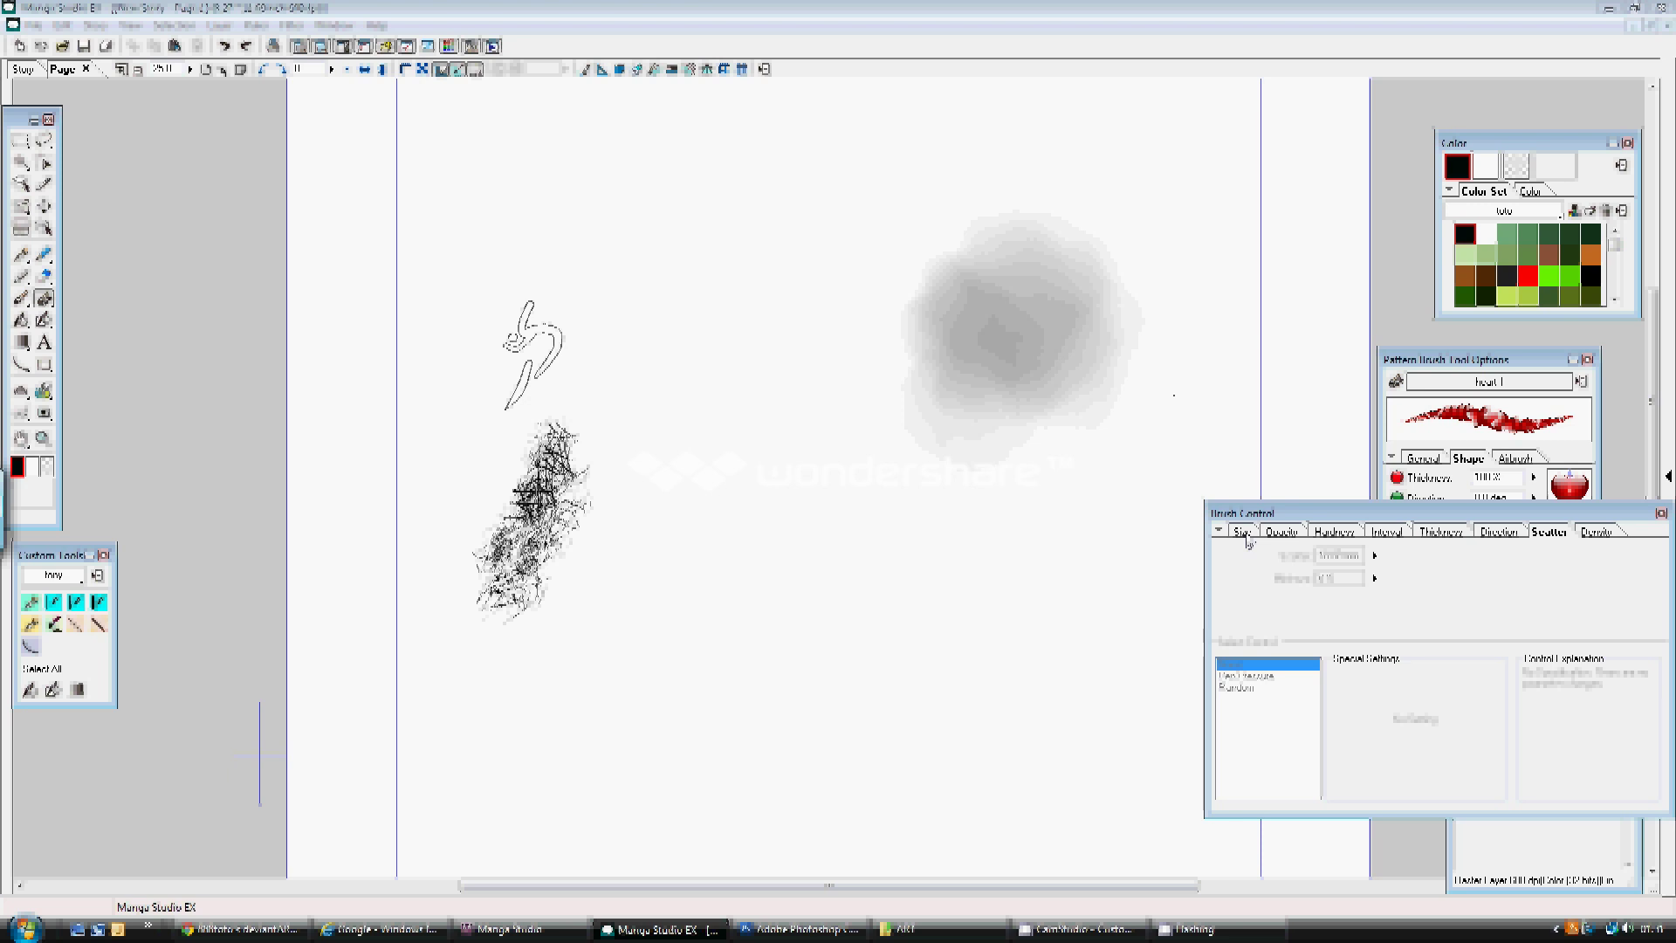
click(1241, 531)
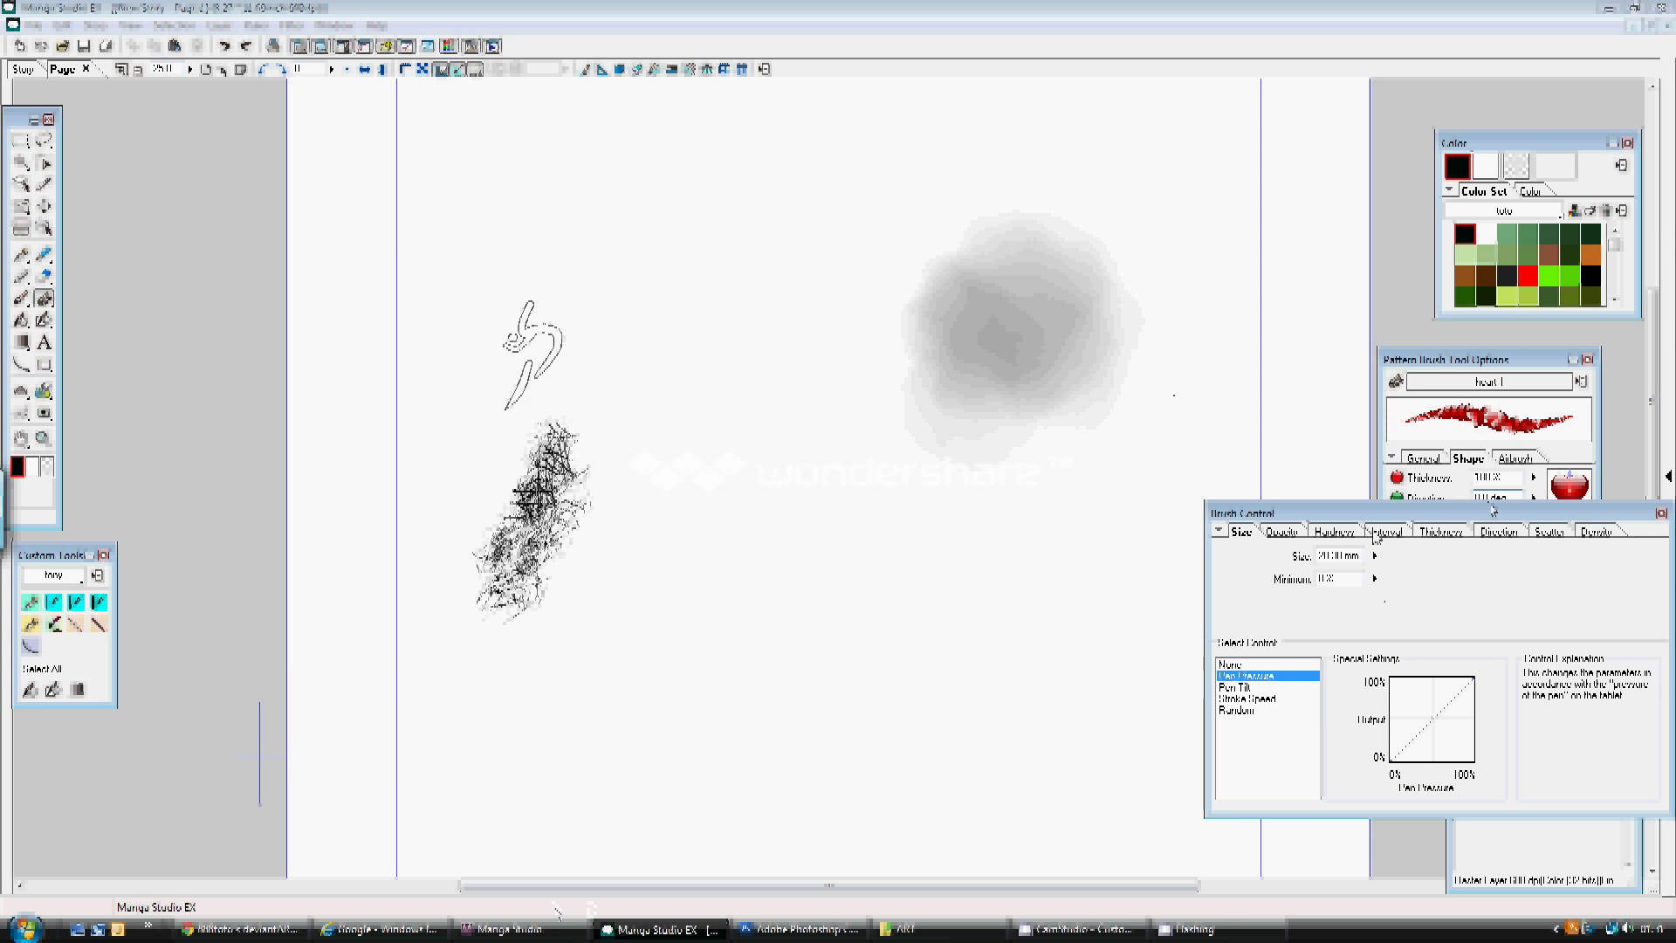
- Set the heart brush's interval to 110%, stamp one test heart near the top of the page and undo it
click(1390, 533)
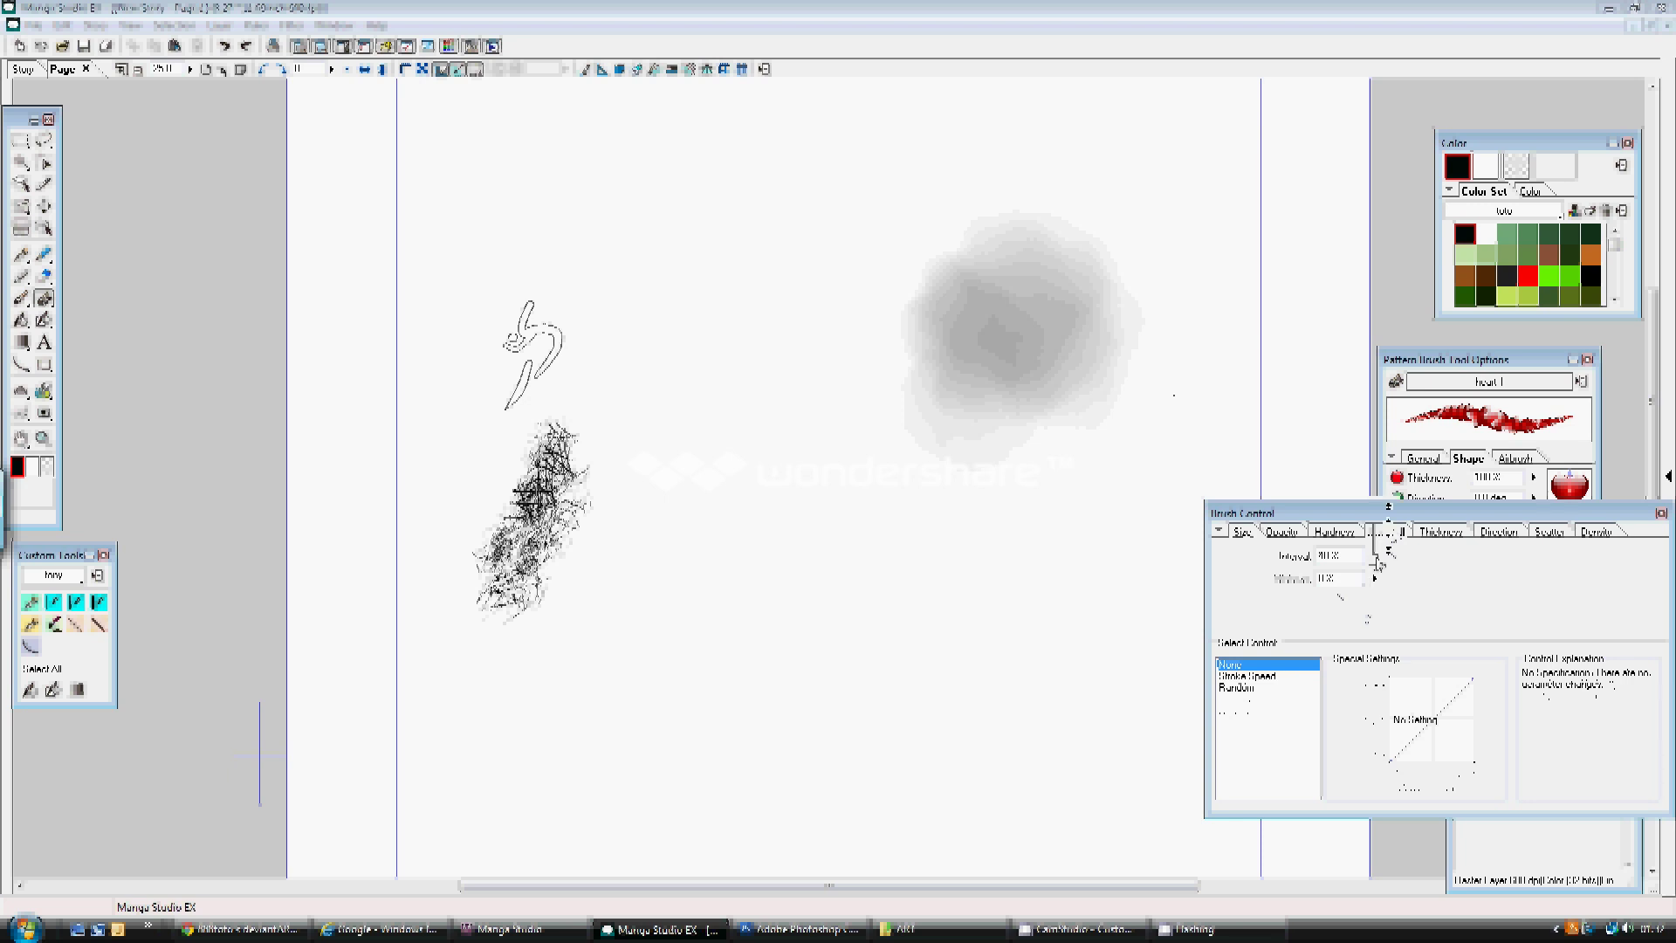
drag(1376, 564, 1376, 557)
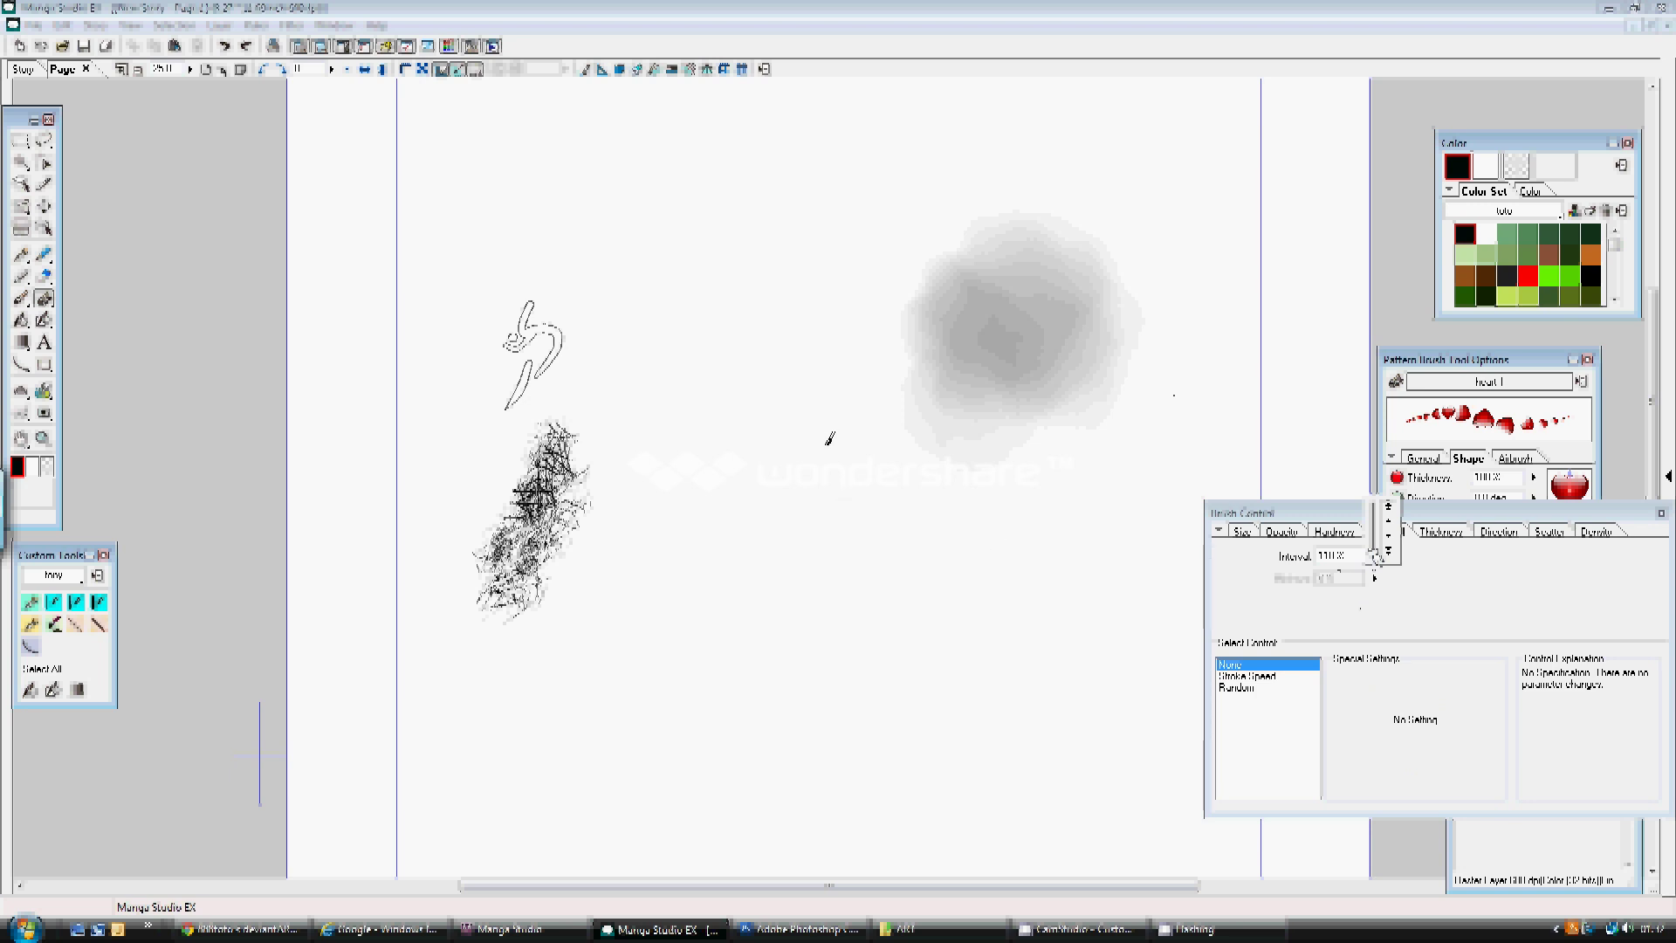
click(717, 232)
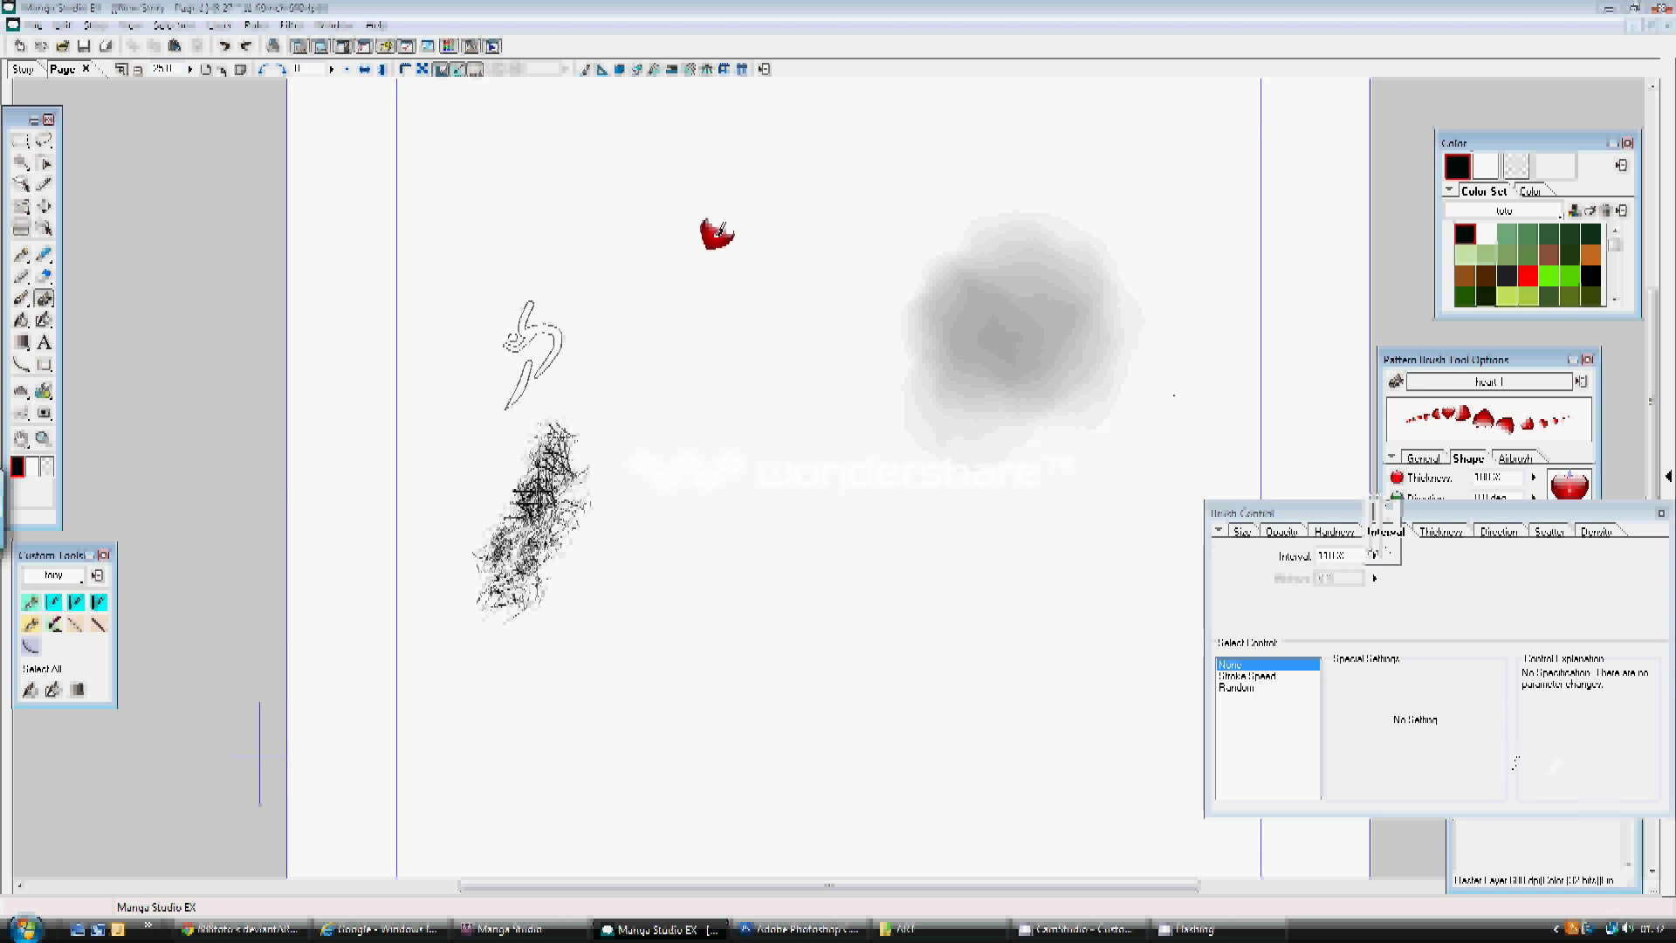
key(ctrl+z)
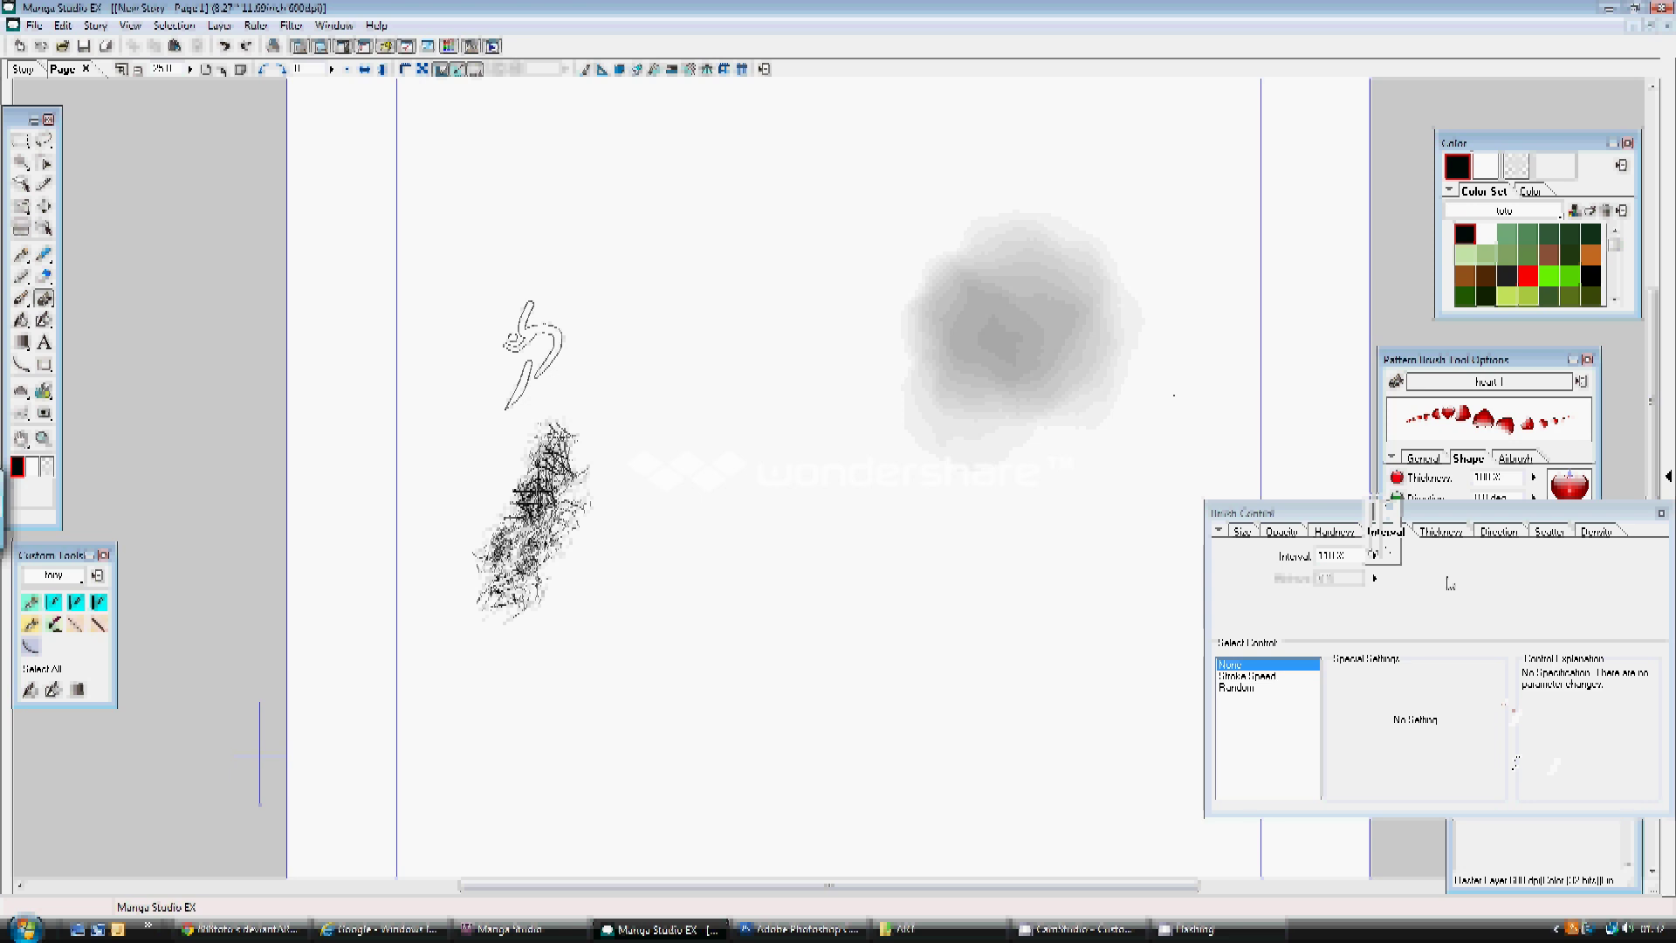
- Set the direction control to None and the brush size to about 42 mm, stamp one upright heart and close Brush Control
click(1501, 534)
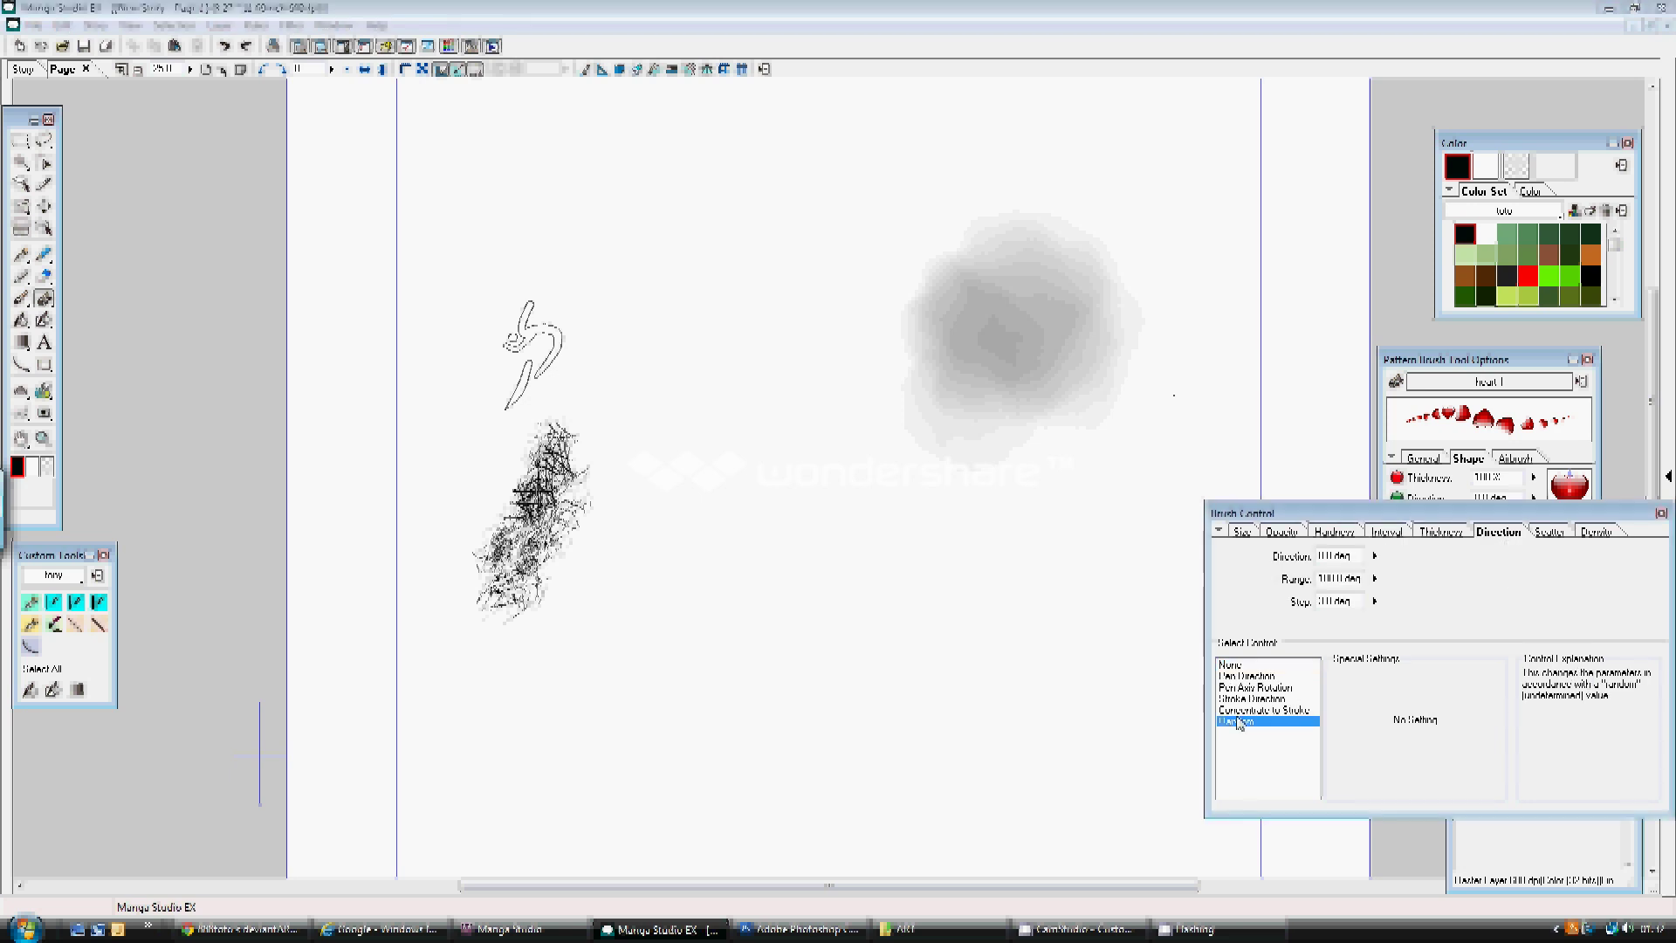
click(1258, 667)
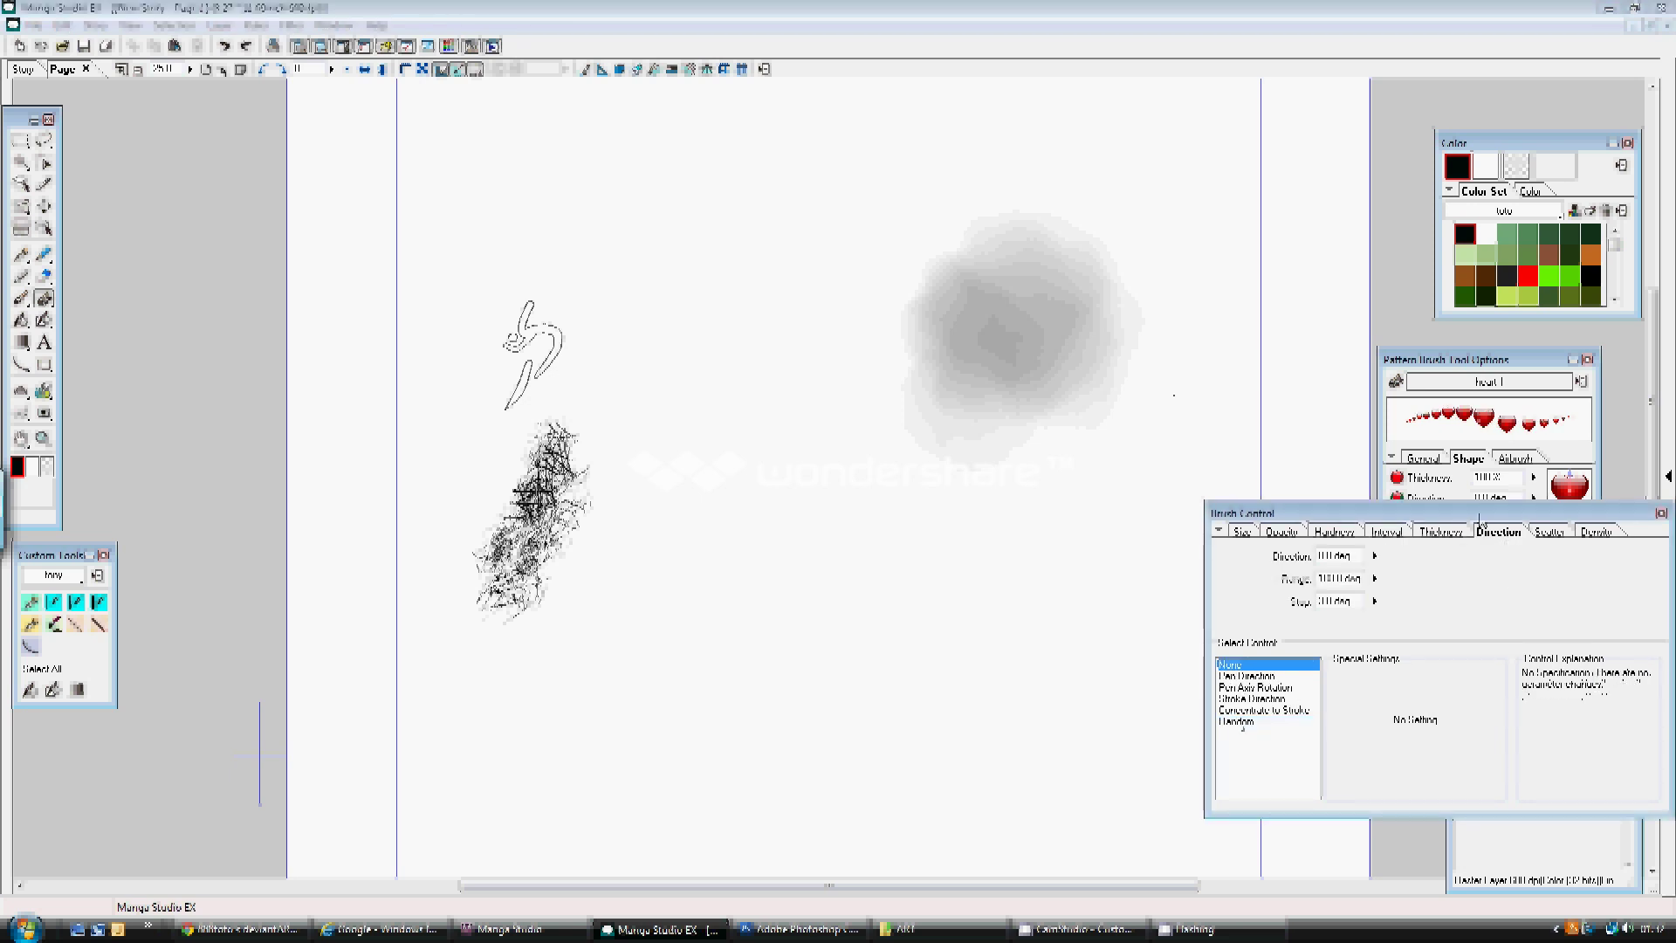
click(1242, 531)
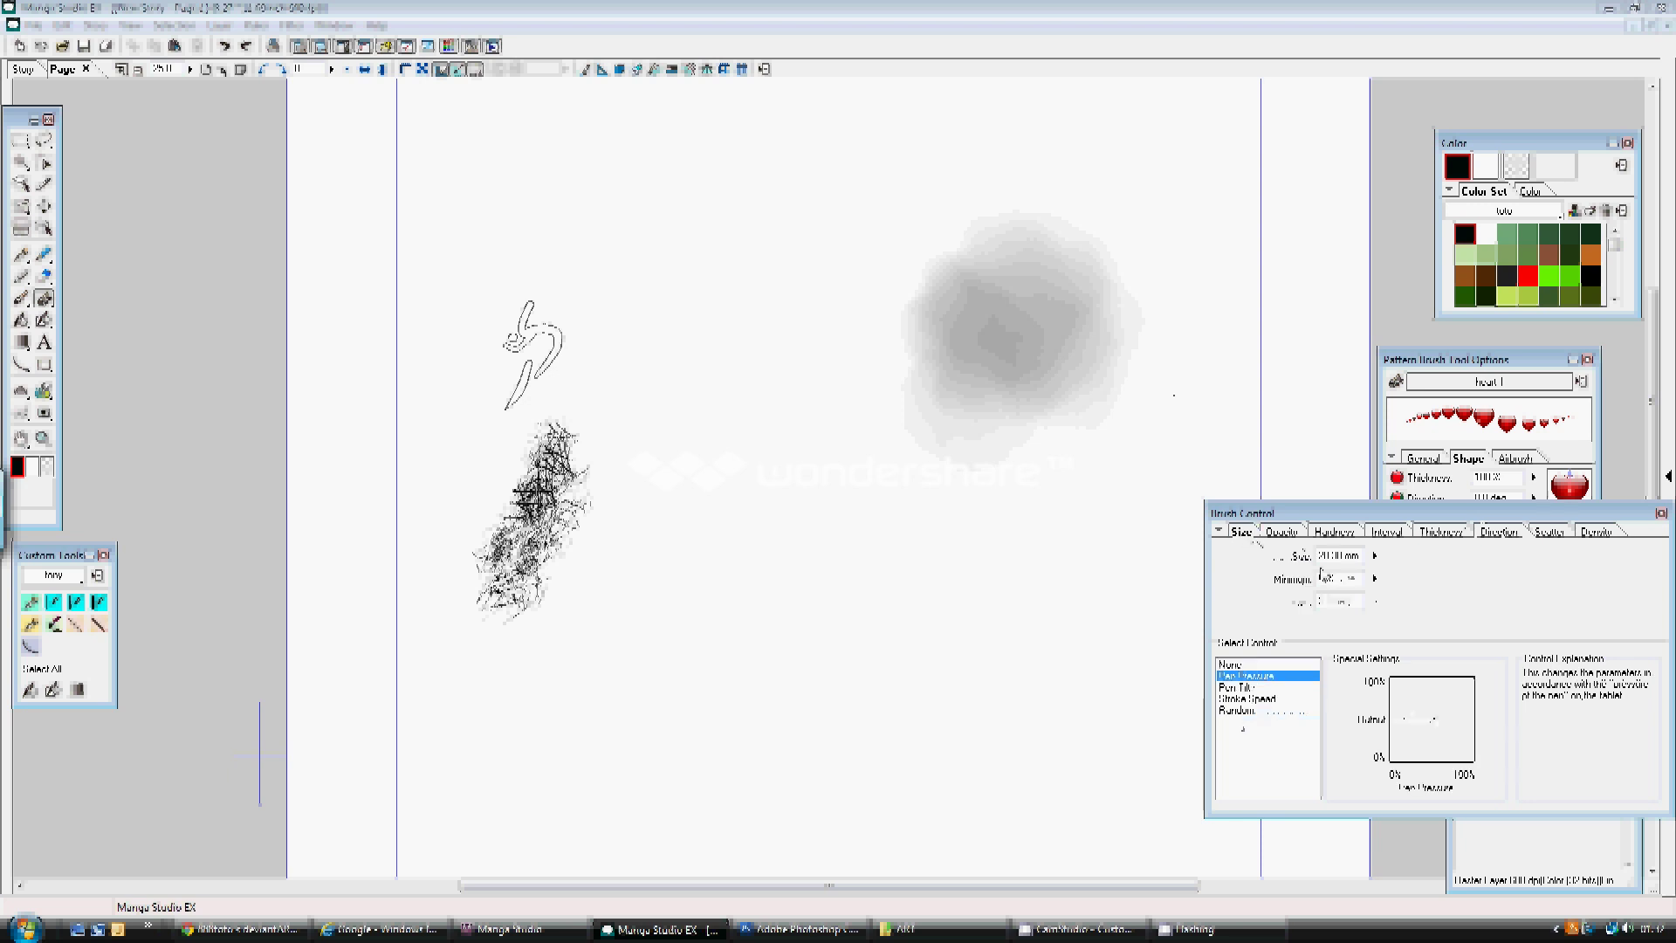
click(1374, 556)
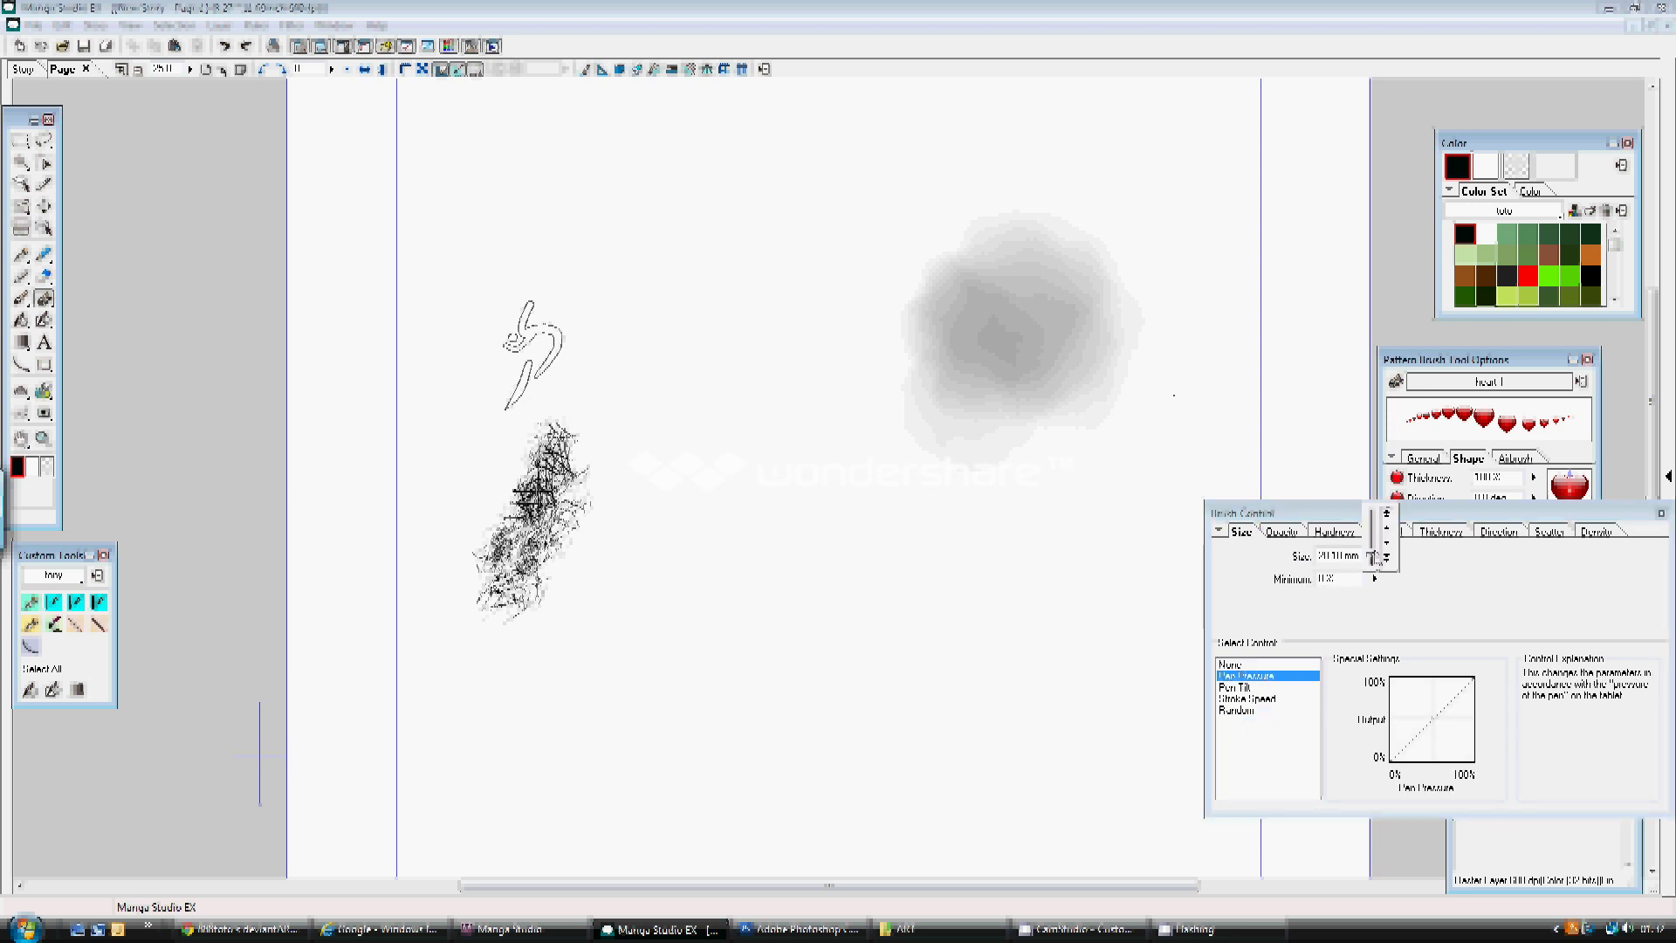
drag(1373, 558, 1373, 550)
click(724, 242)
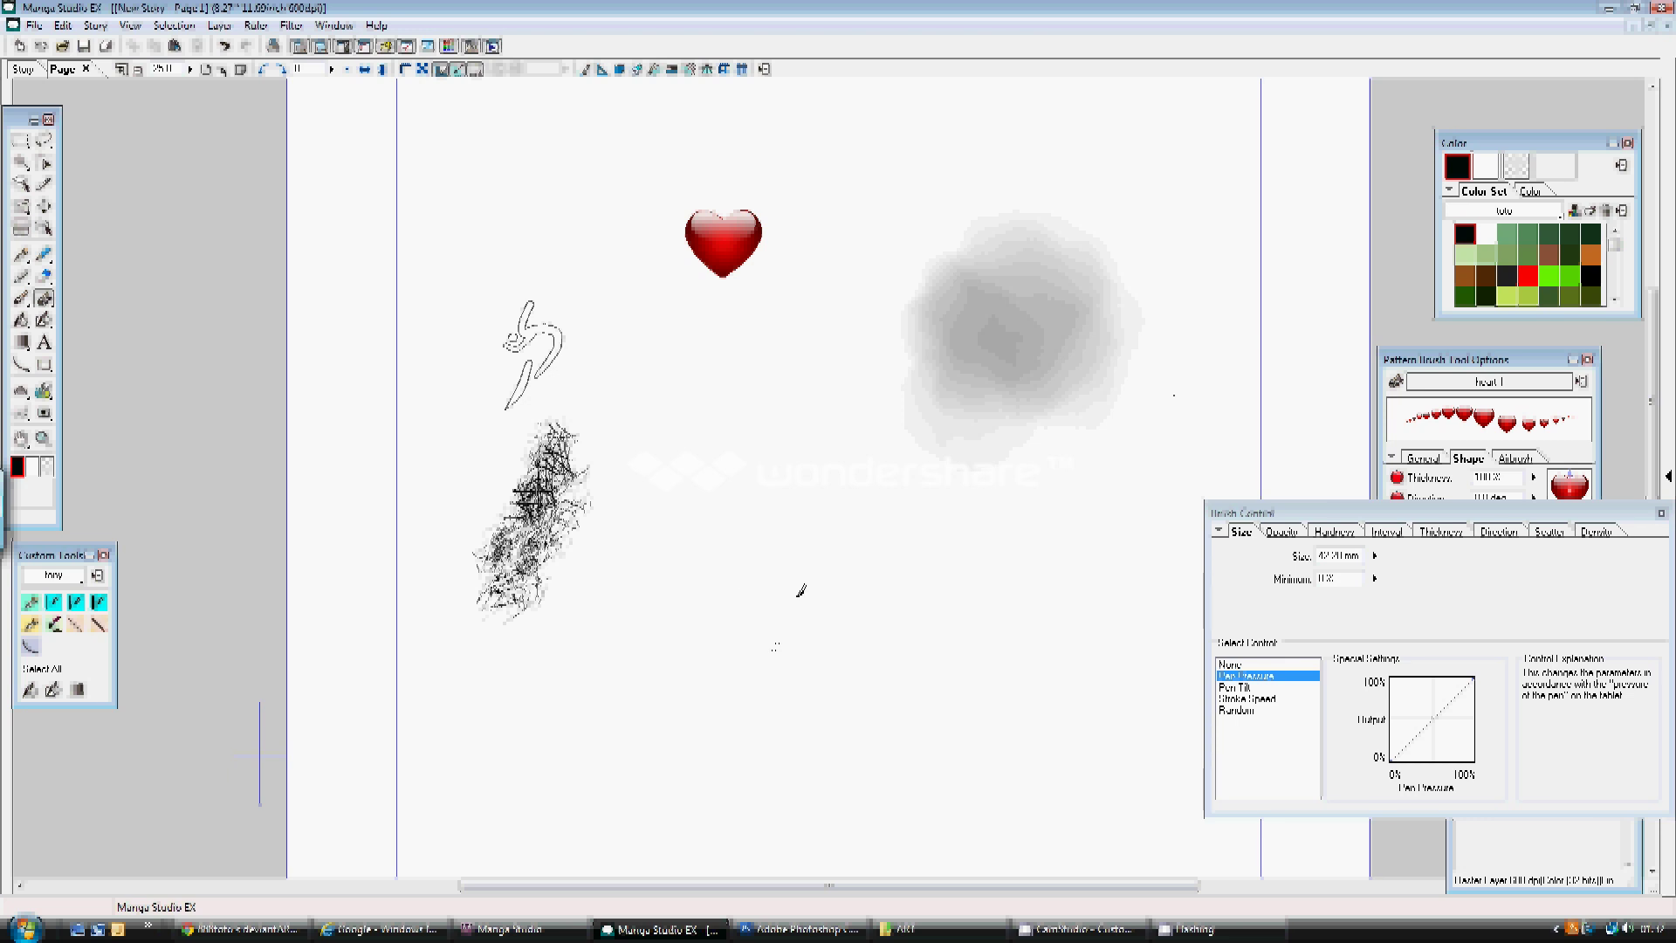
click(1661, 514)
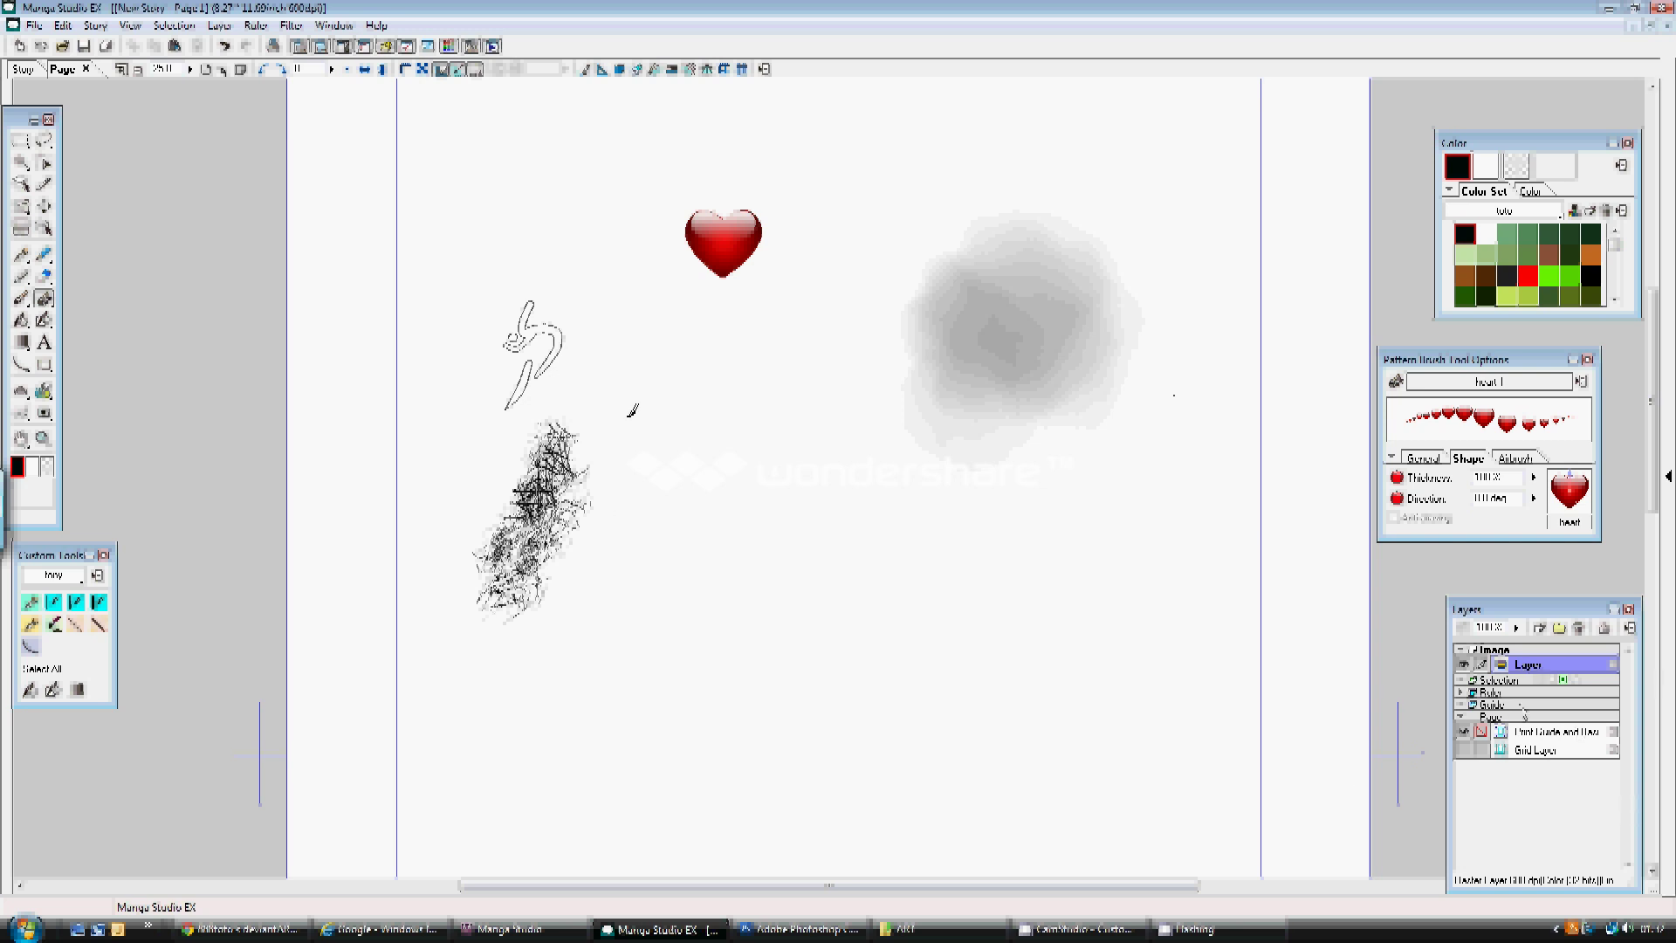
- Export the entire page in pixels at actual size as a Photoshop file named brushmove, overwriting the existing file
click(34, 25)
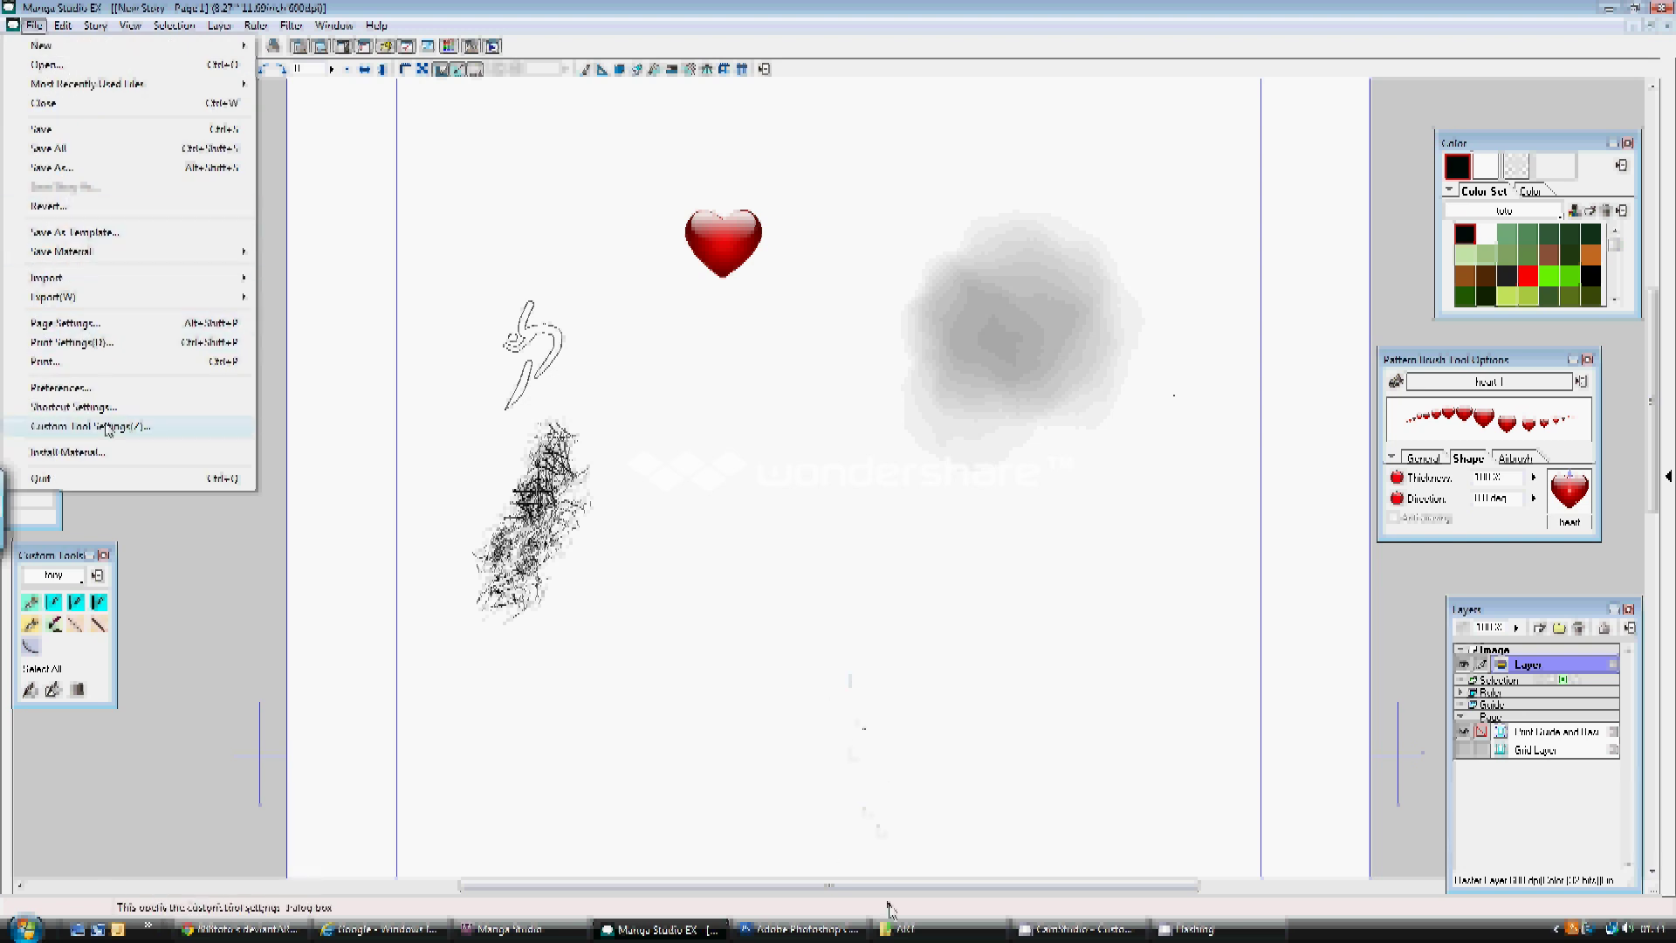
mouse_move(70, 298)
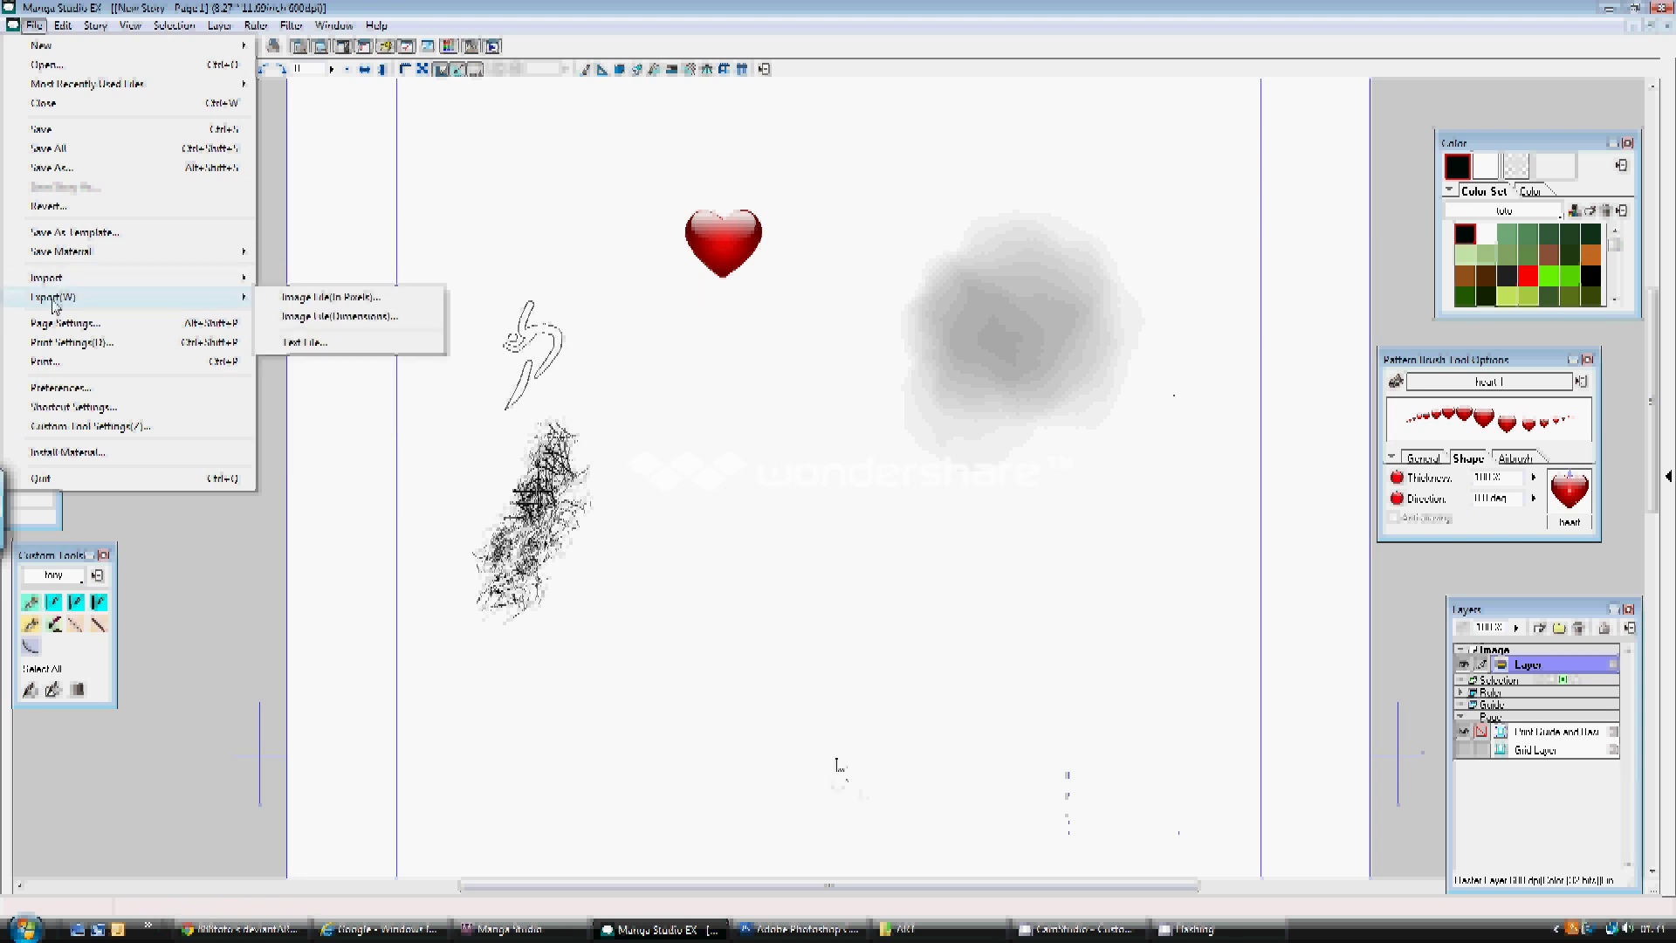
click(332, 297)
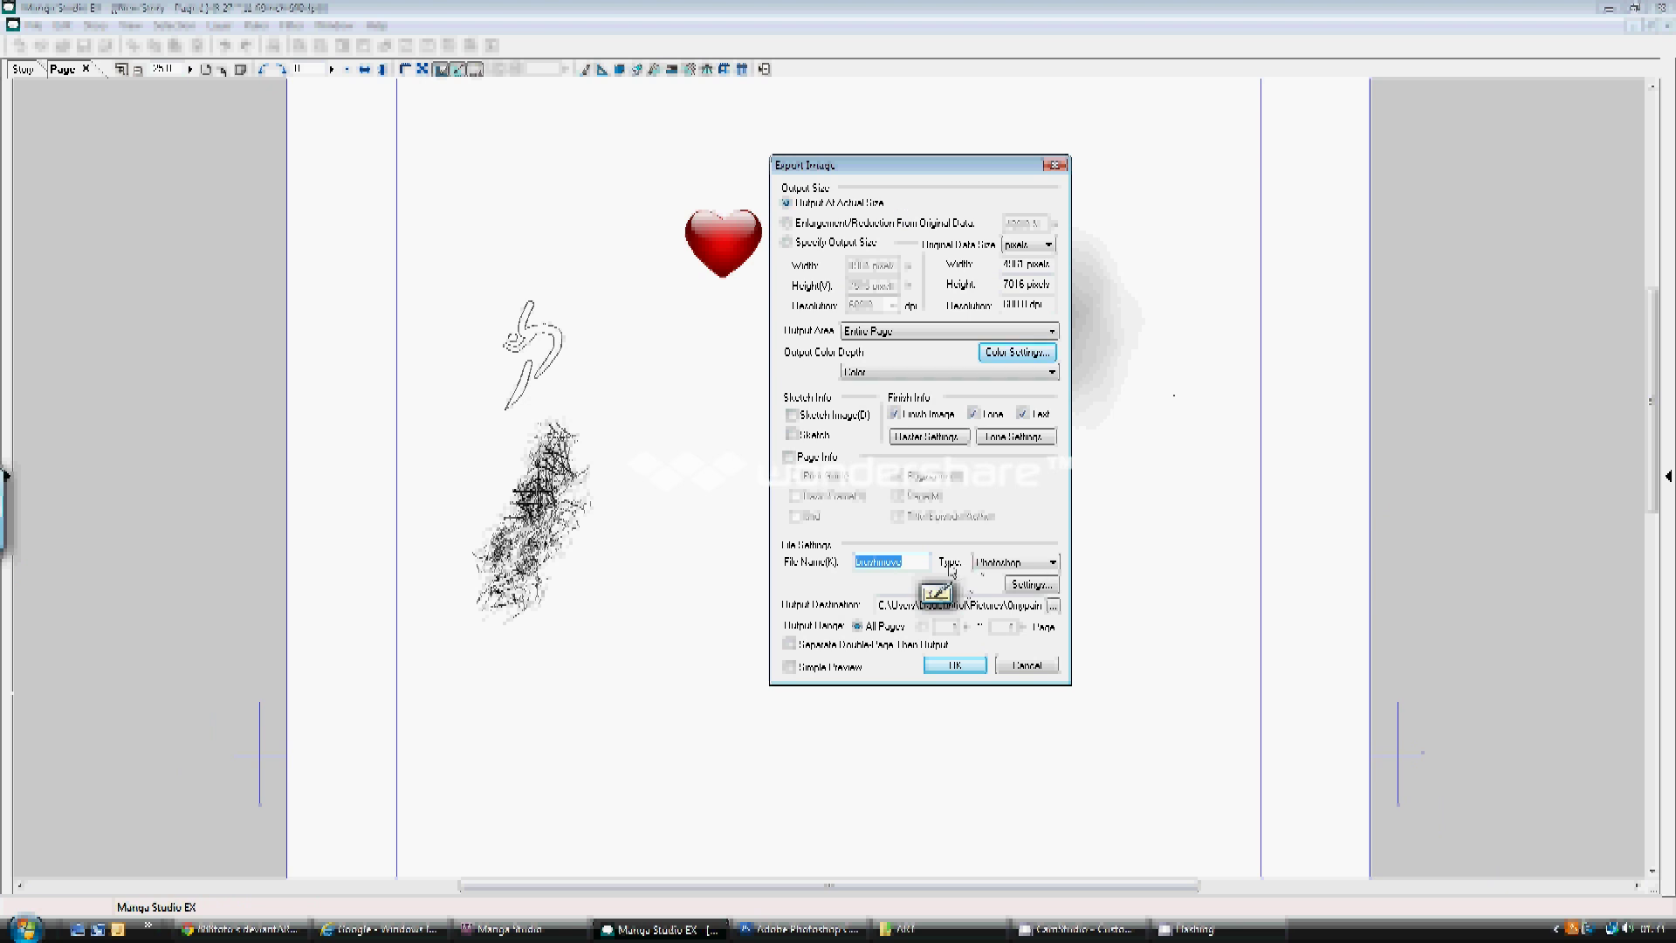
click(1053, 564)
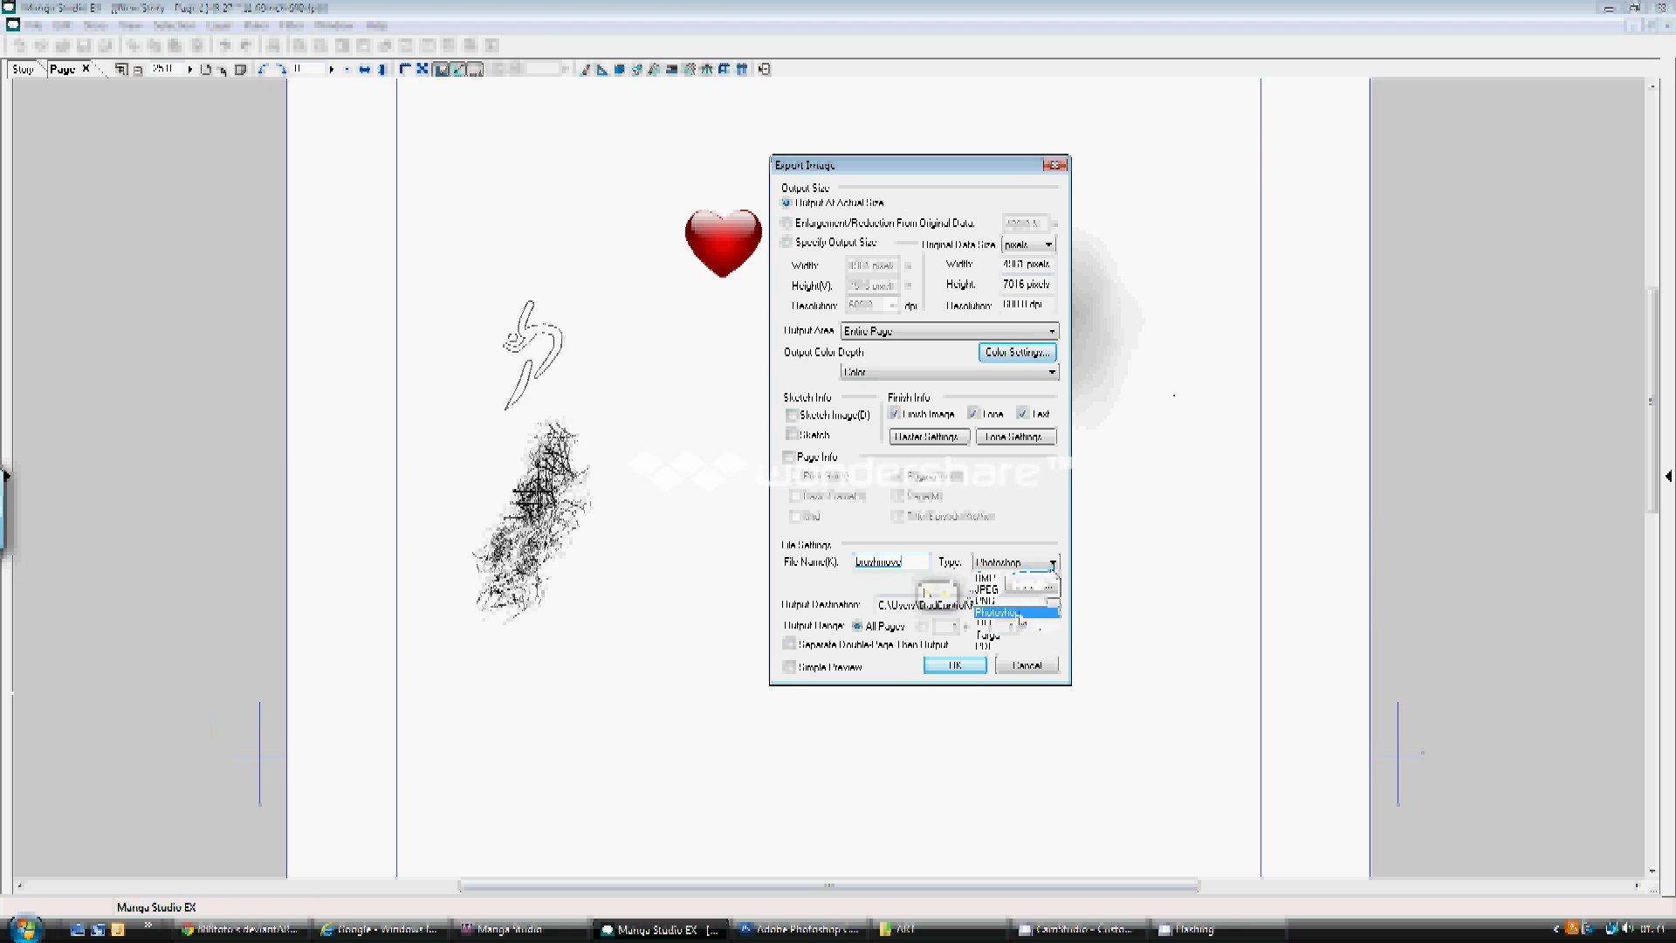
click(1013, 612)
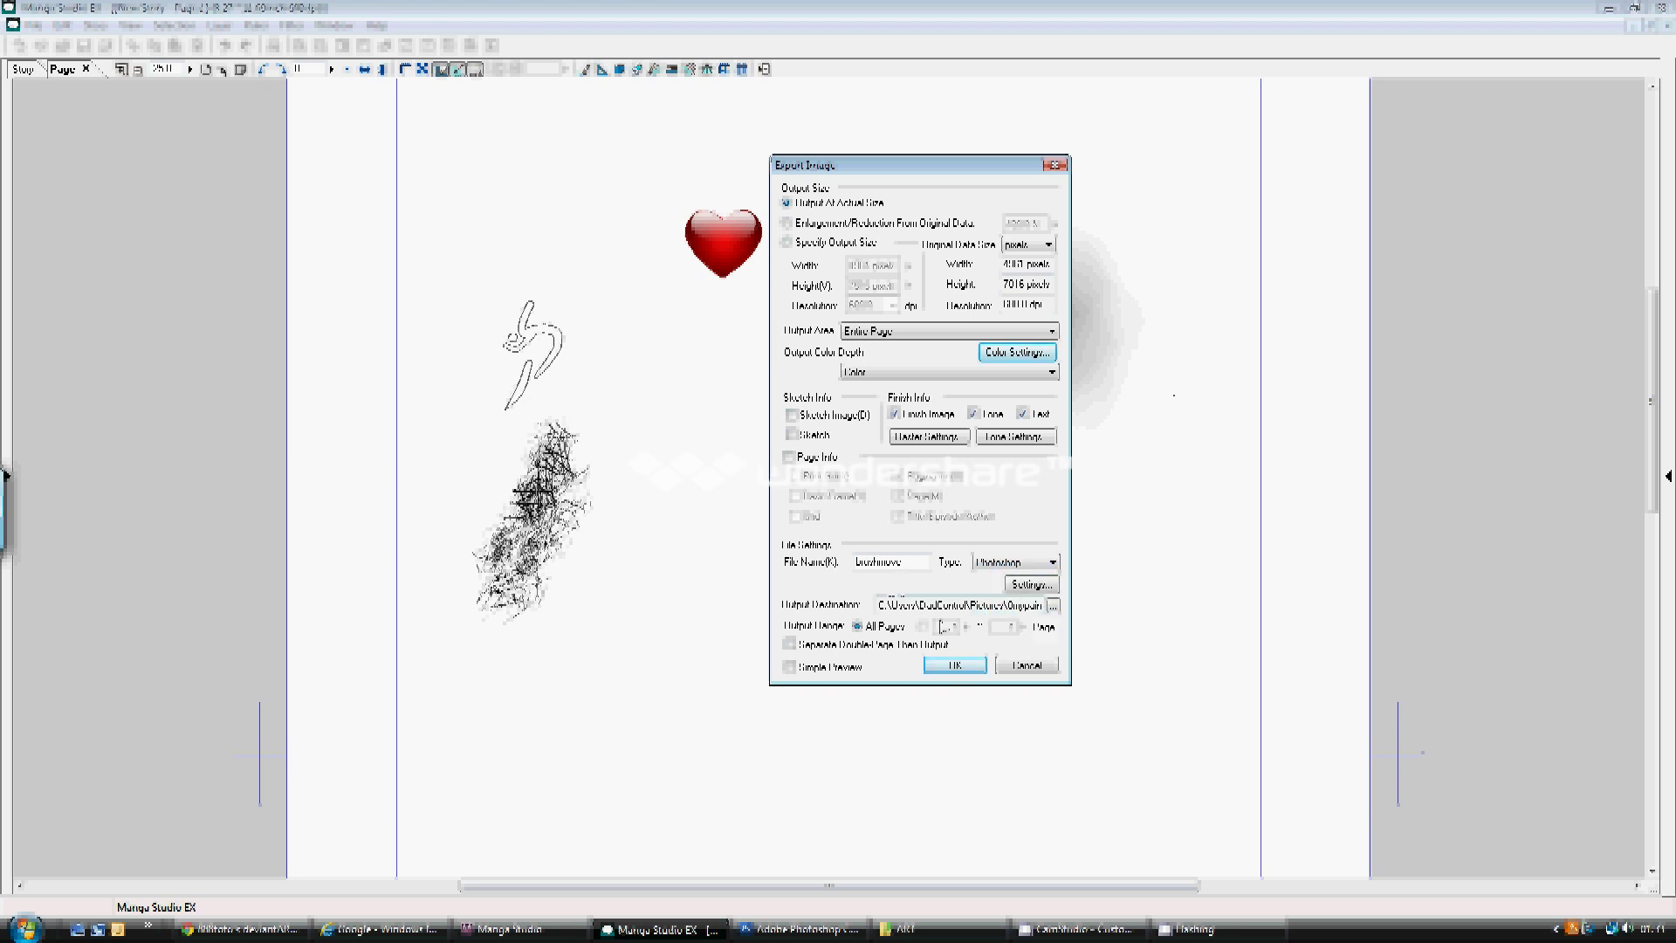
click(964, 669)
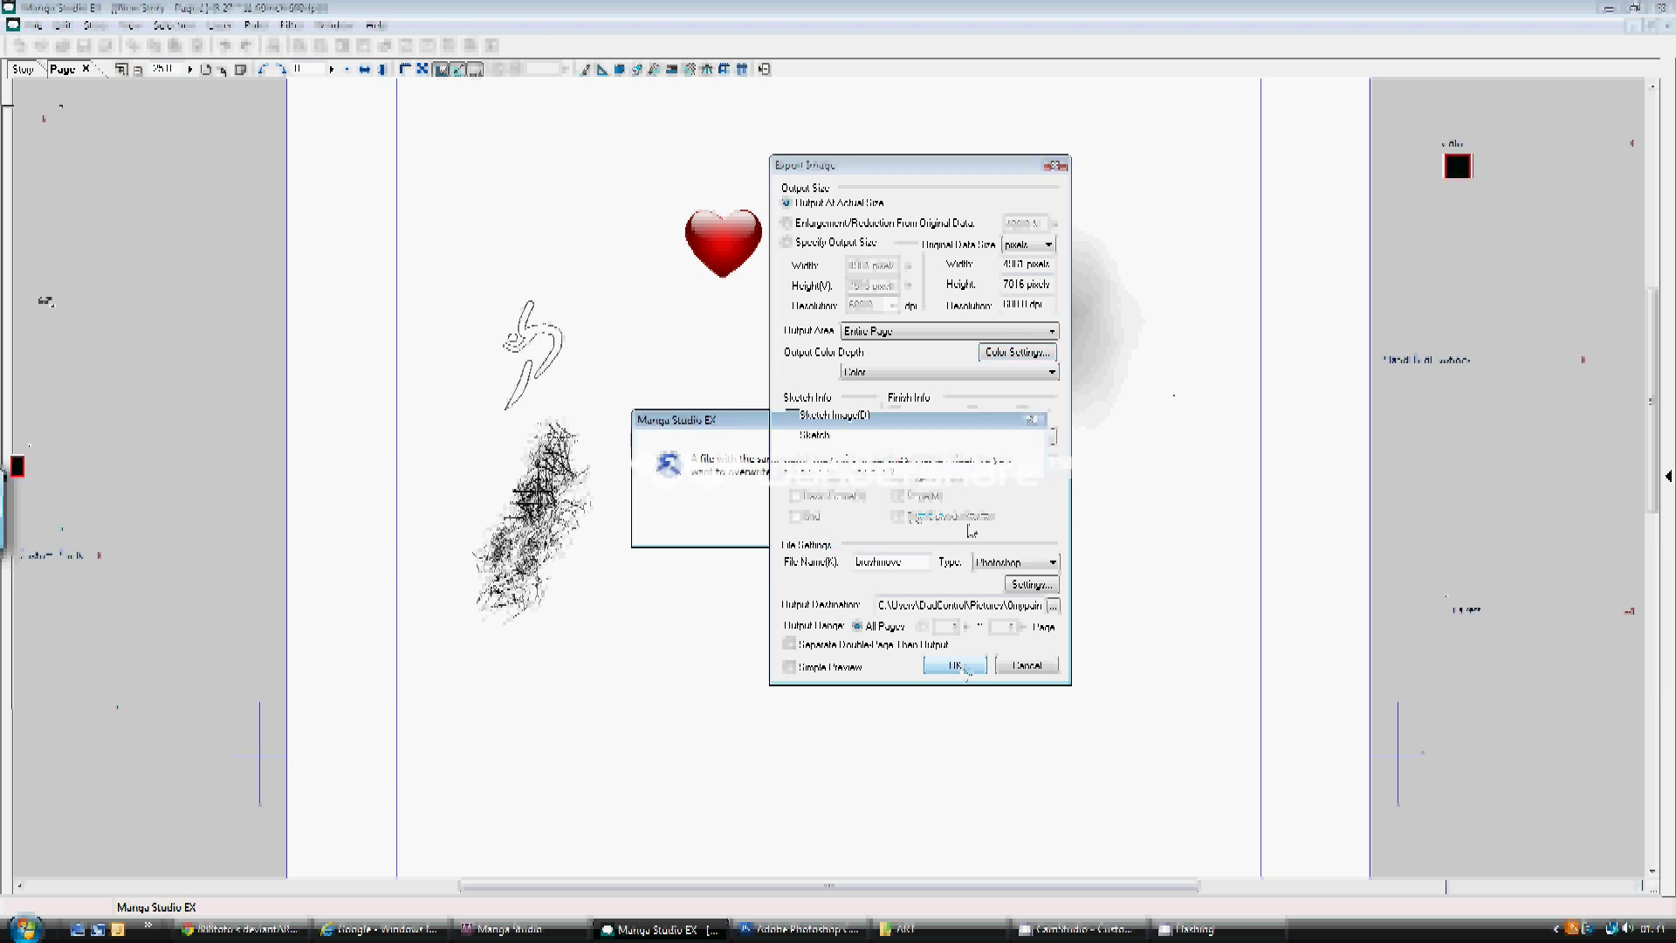
key(Return)
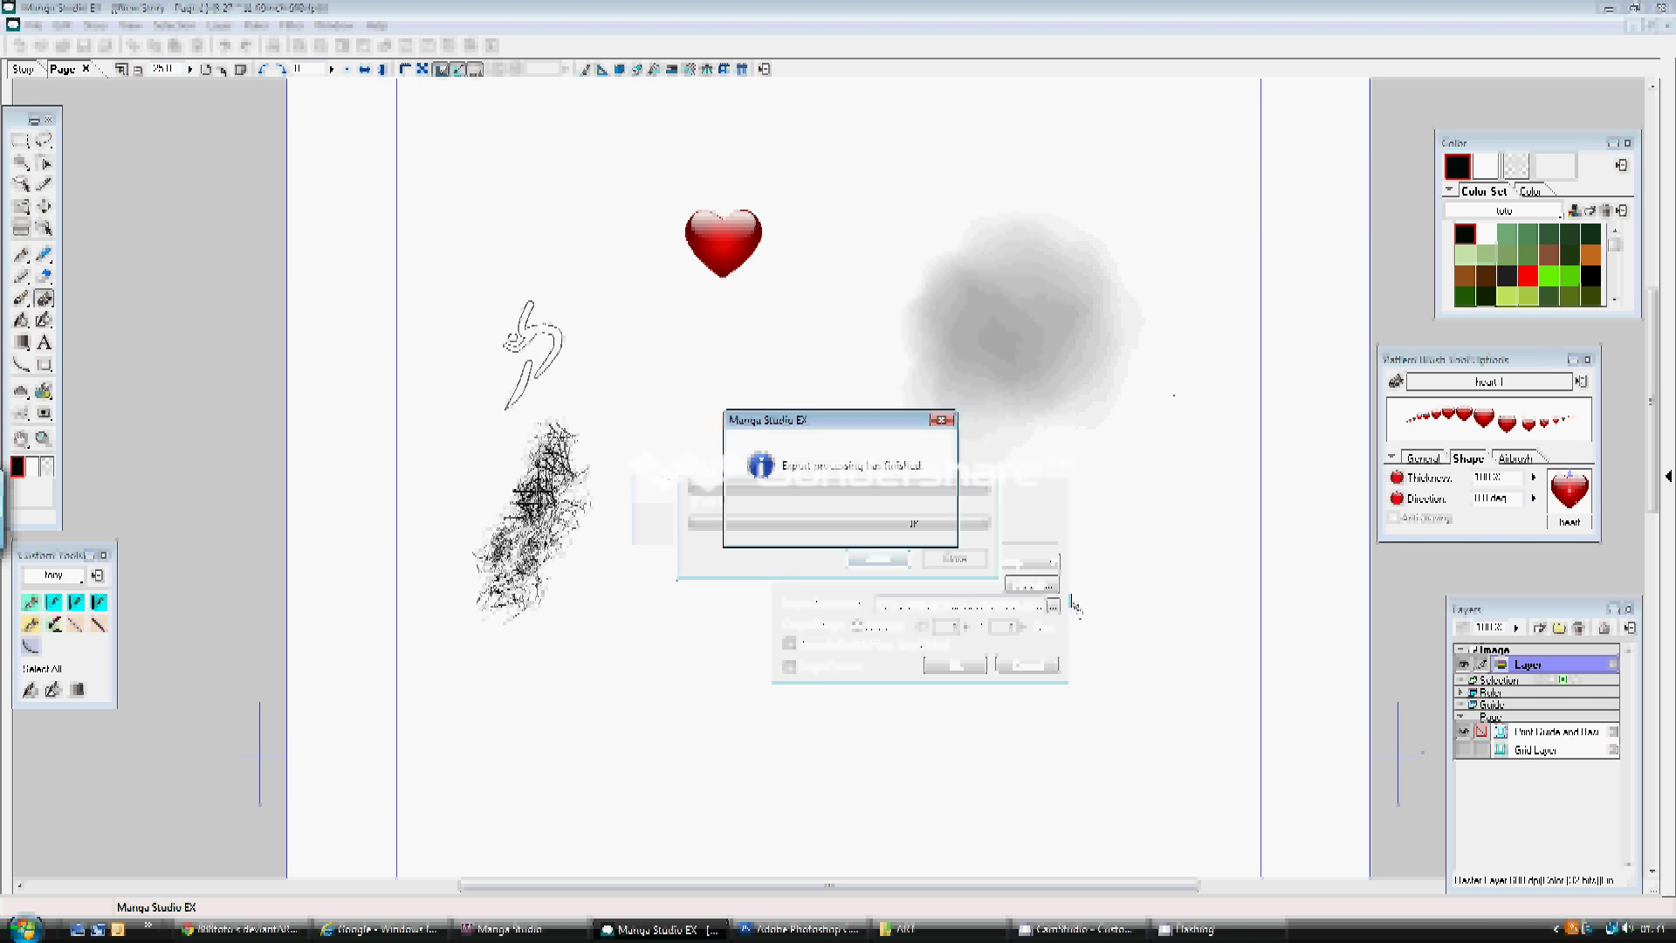
click(912, 524)
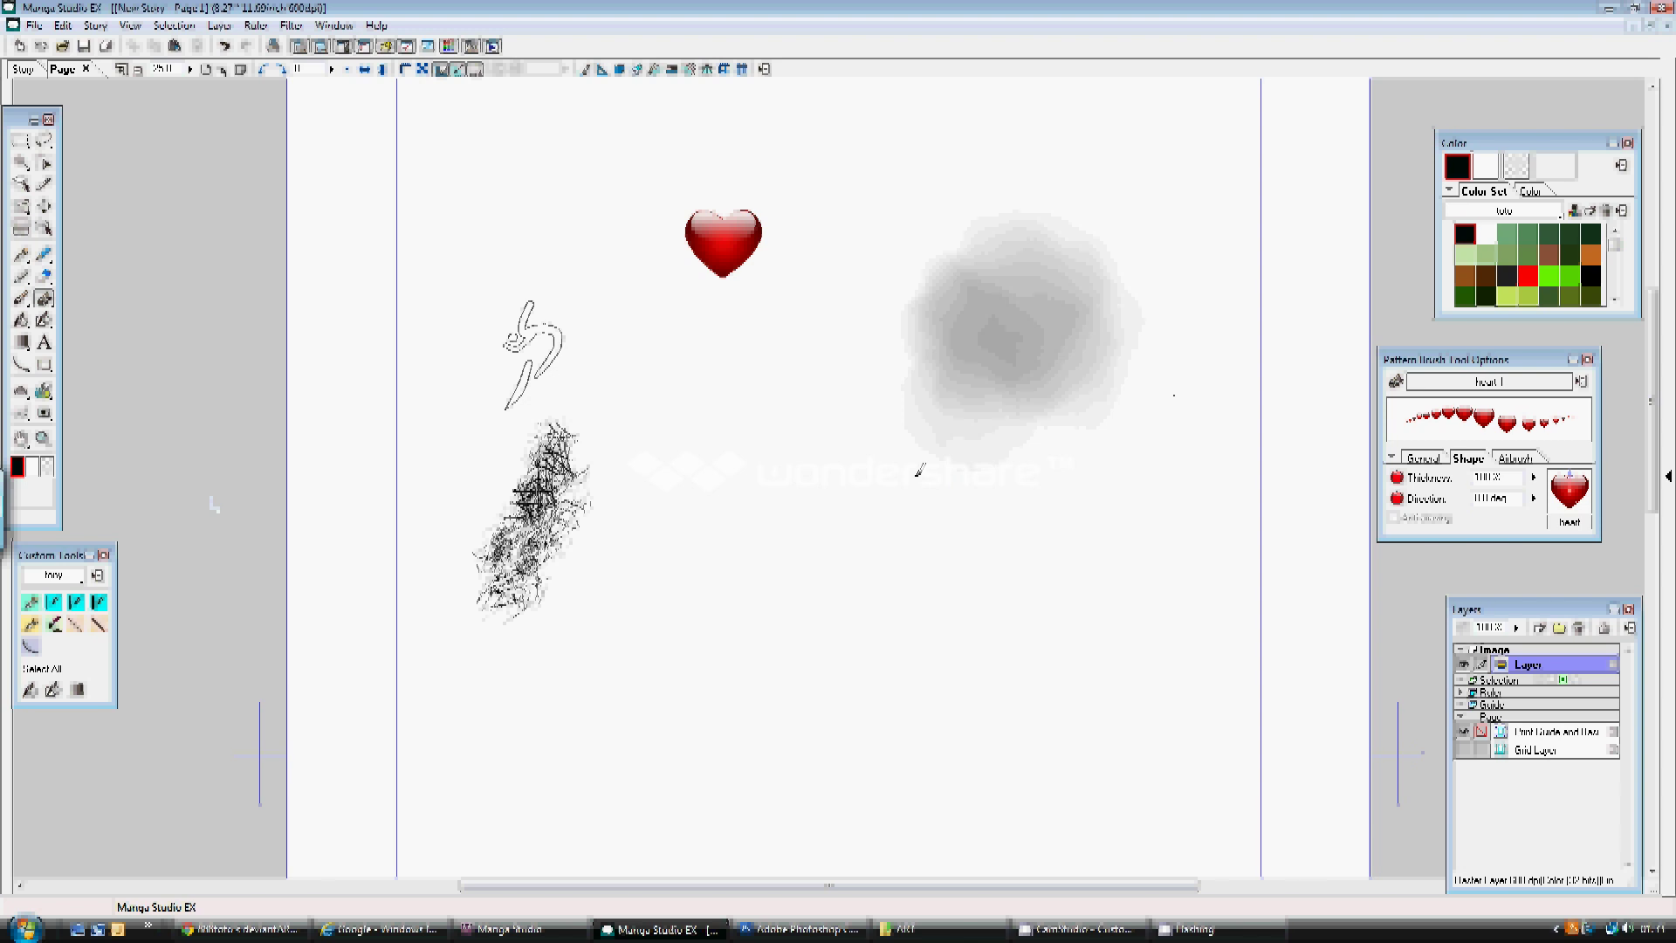
- Switch to Adobe Photoshop and open the exported brushmove file
click(798, 928)
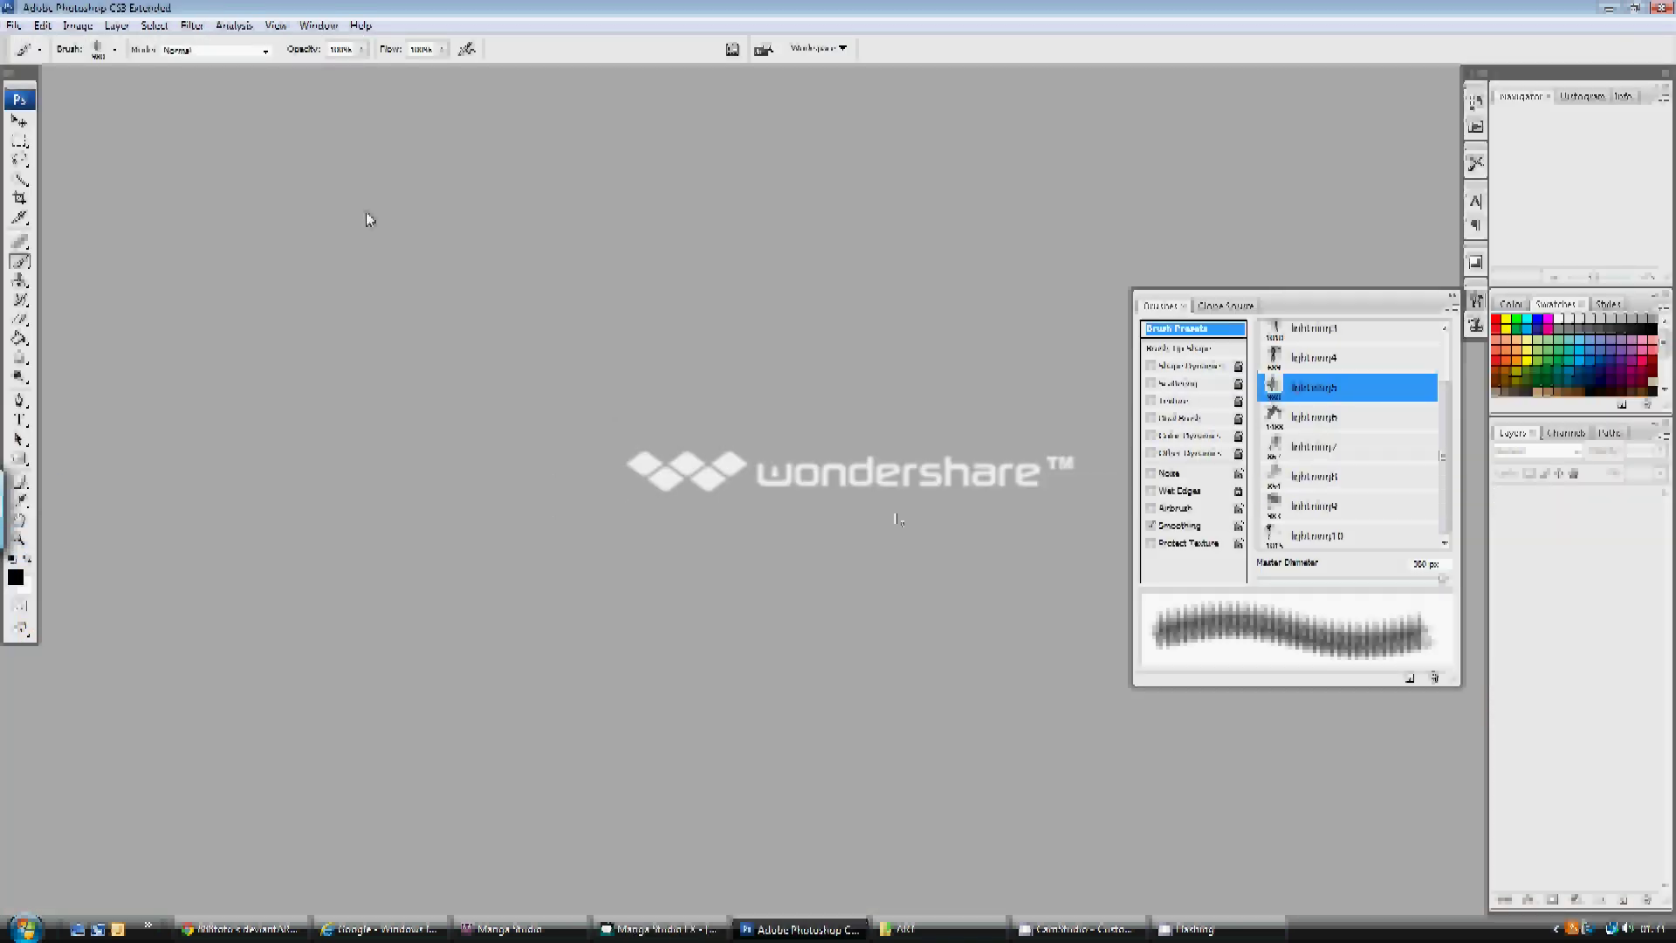
click(13, 25)
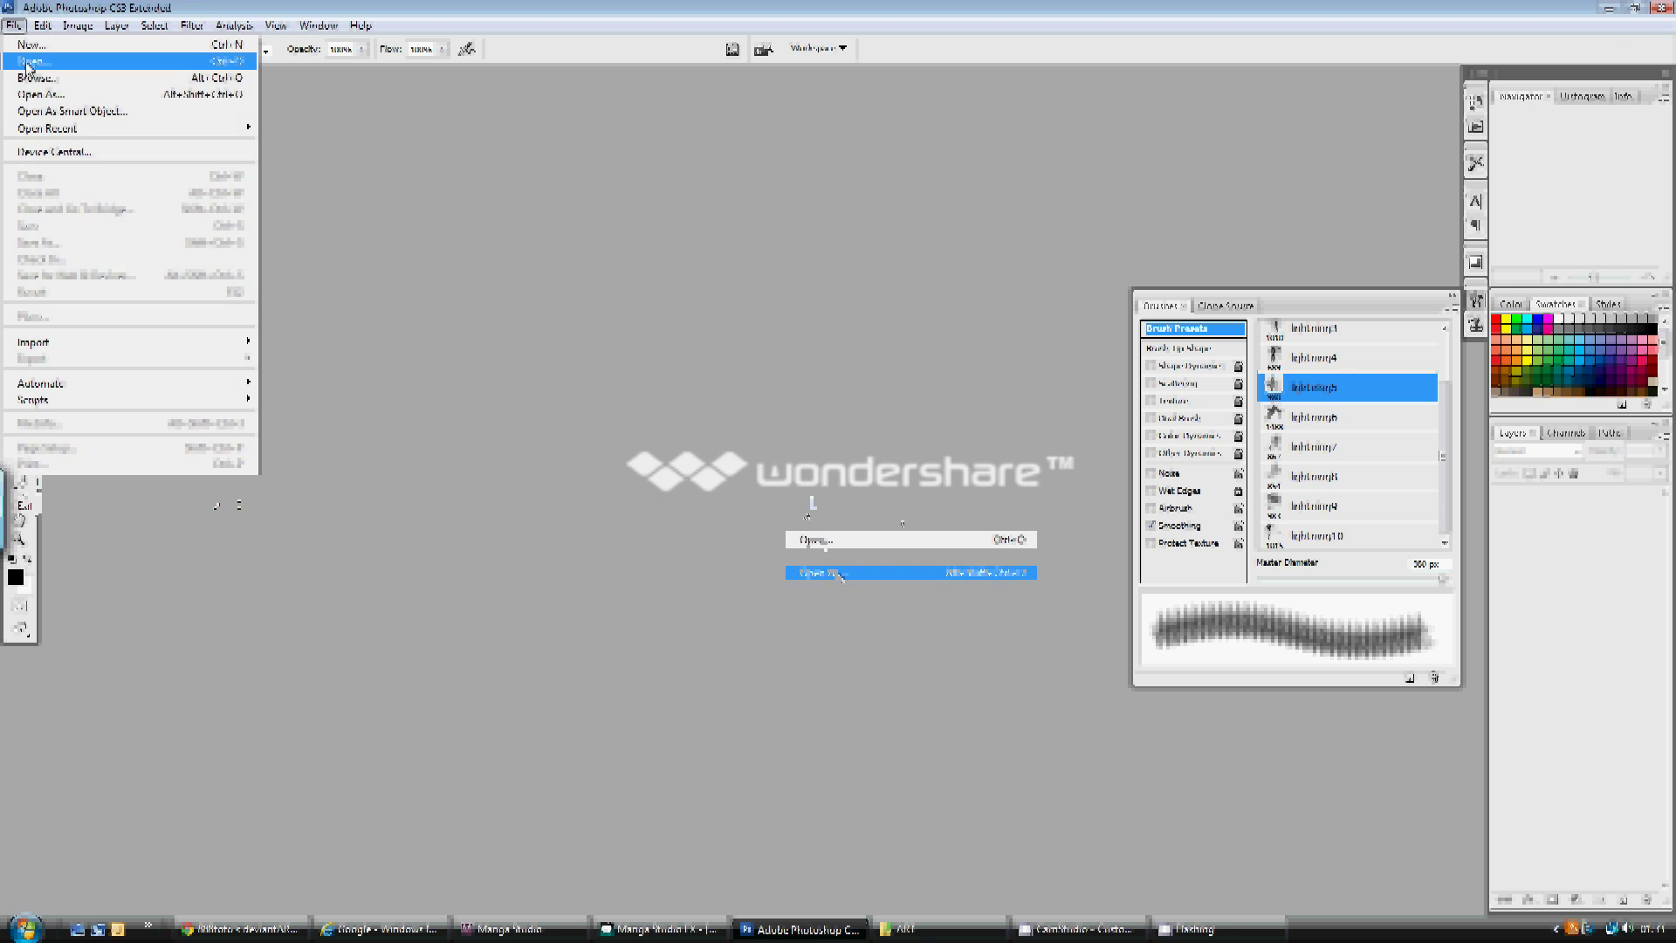
click(29, 62)
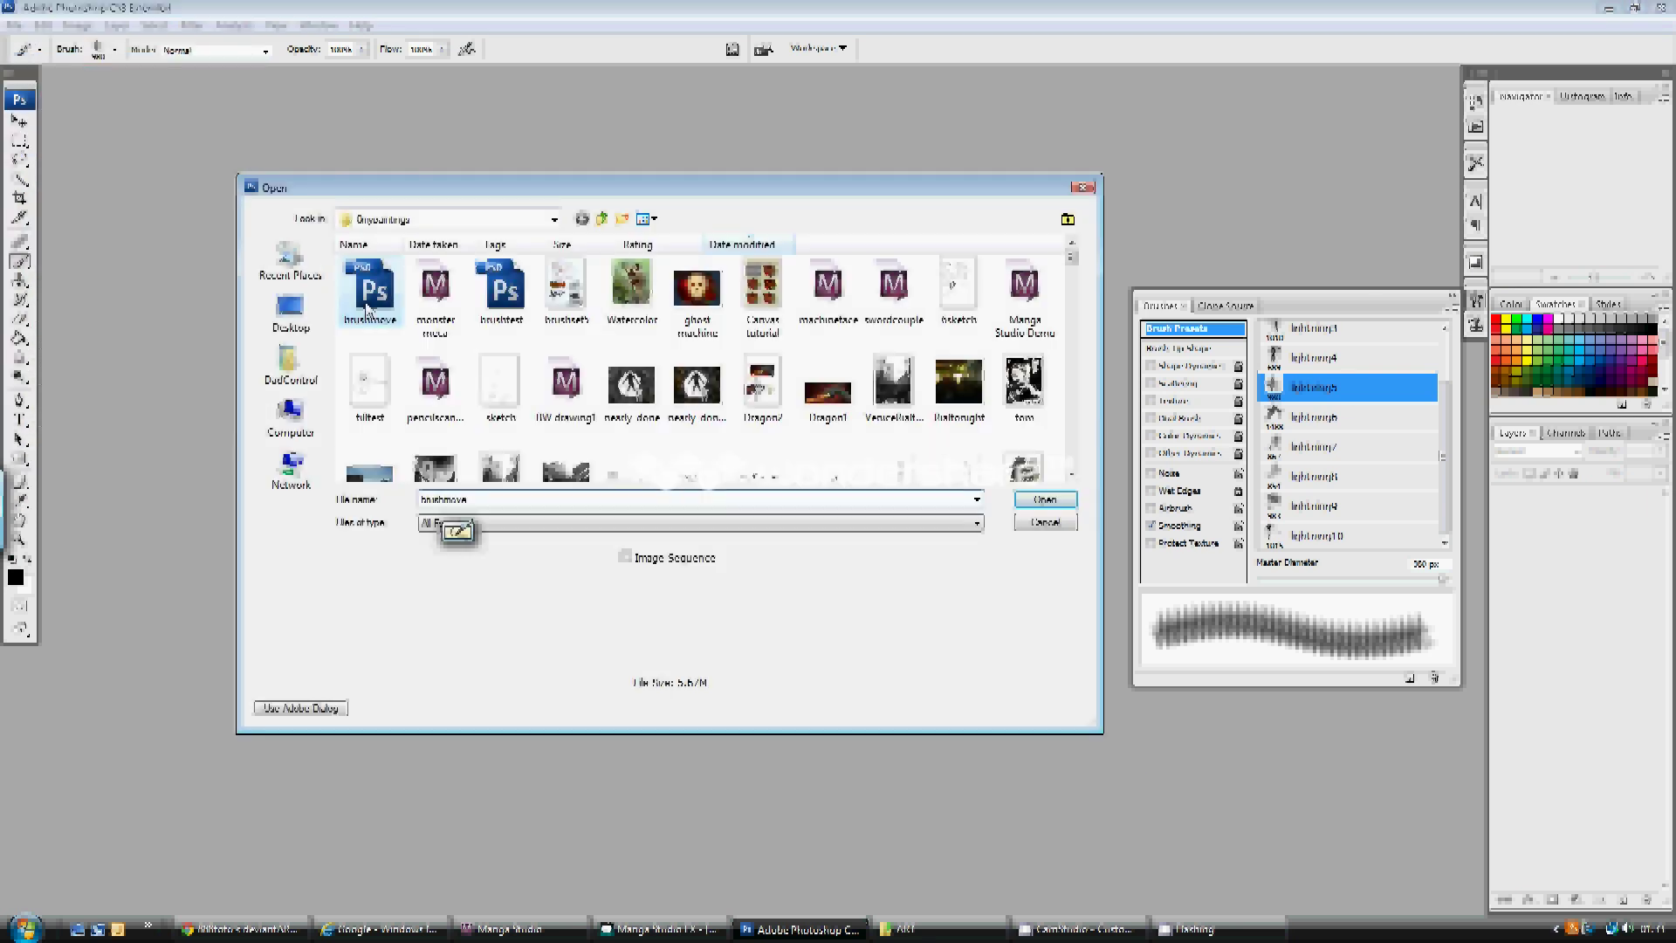
click(1040, 501)
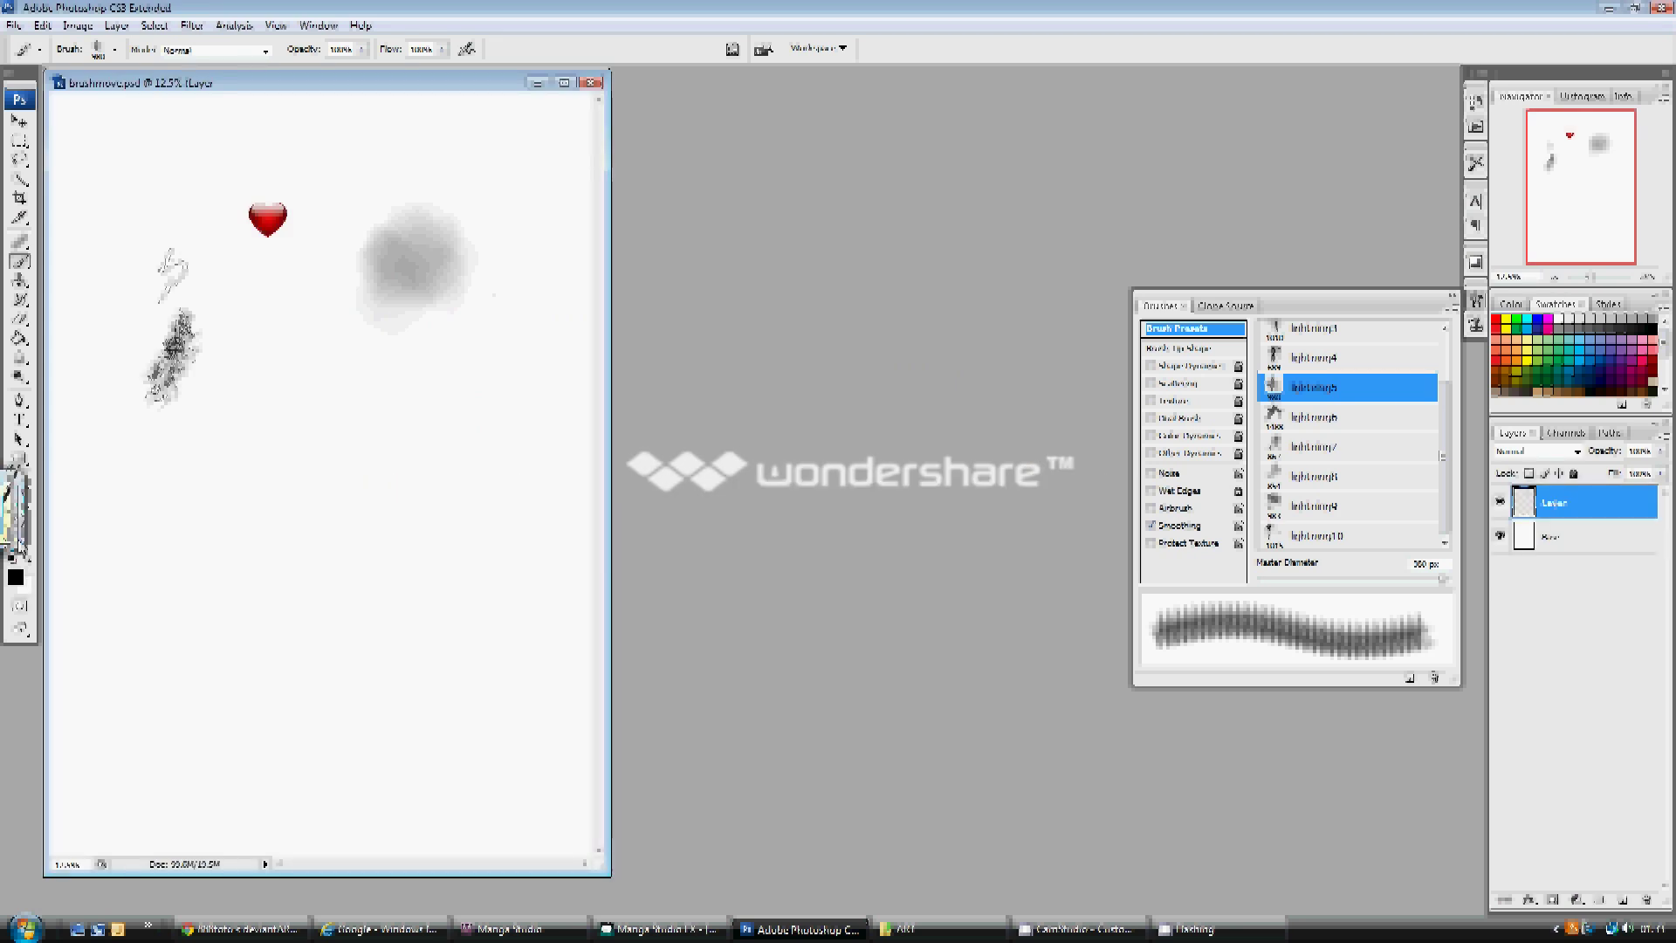
- Magnify the page to 66.7% so the whole red heart is in view
click(19, 543)
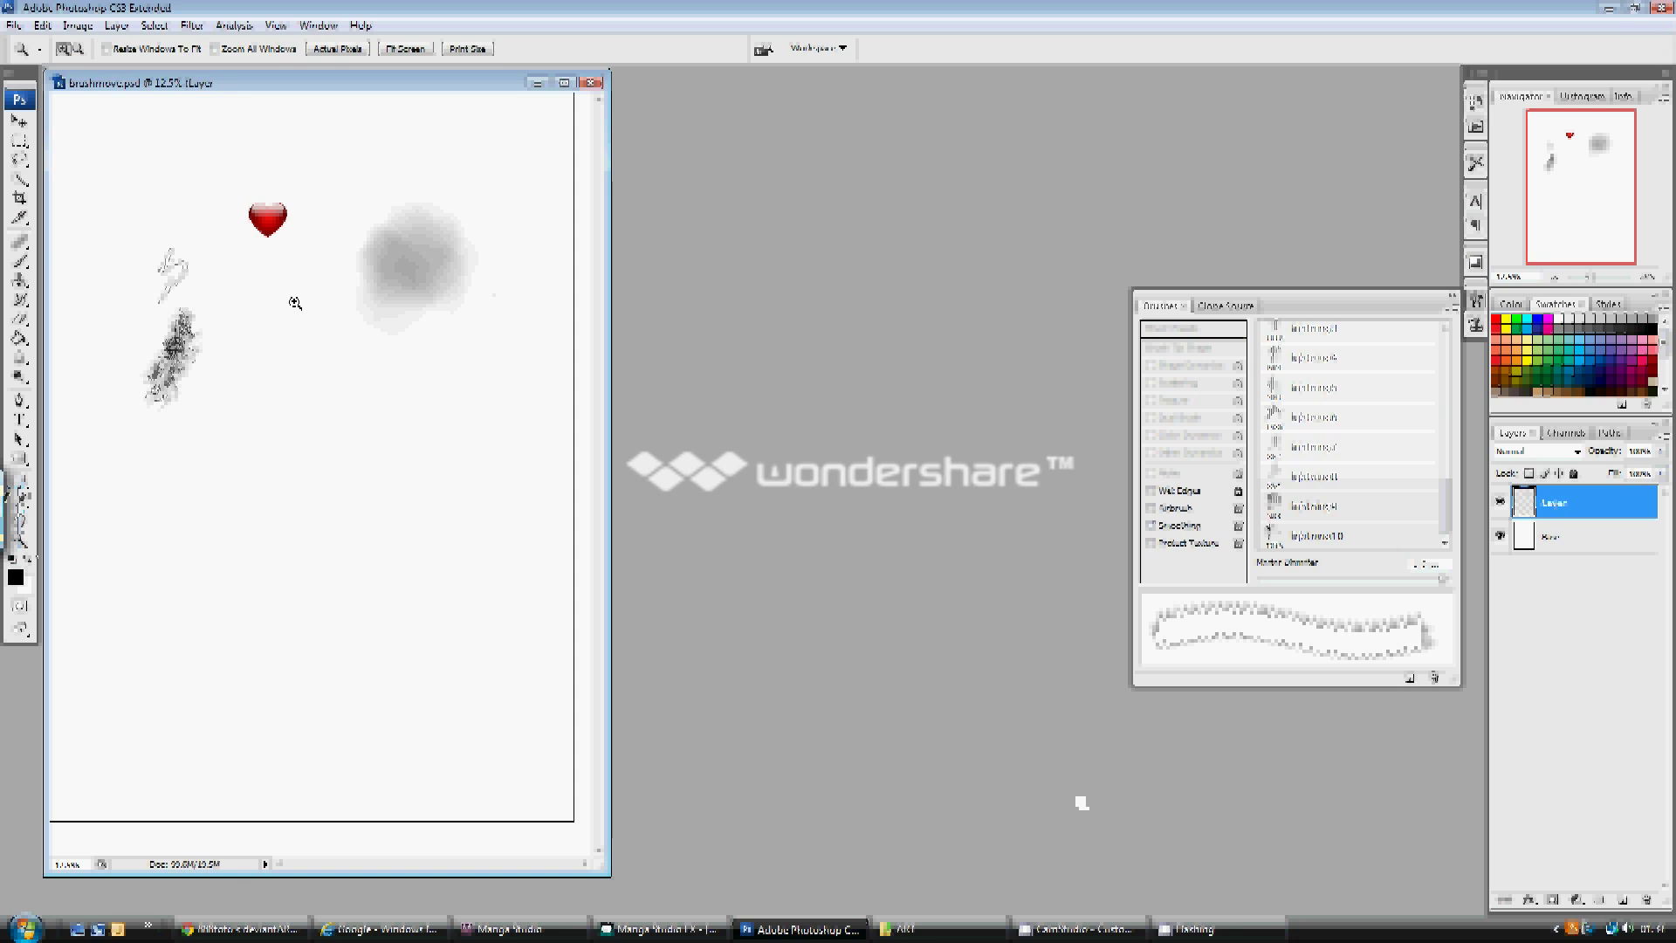
click(264, 301)
drag(259, 301, 318, 359)
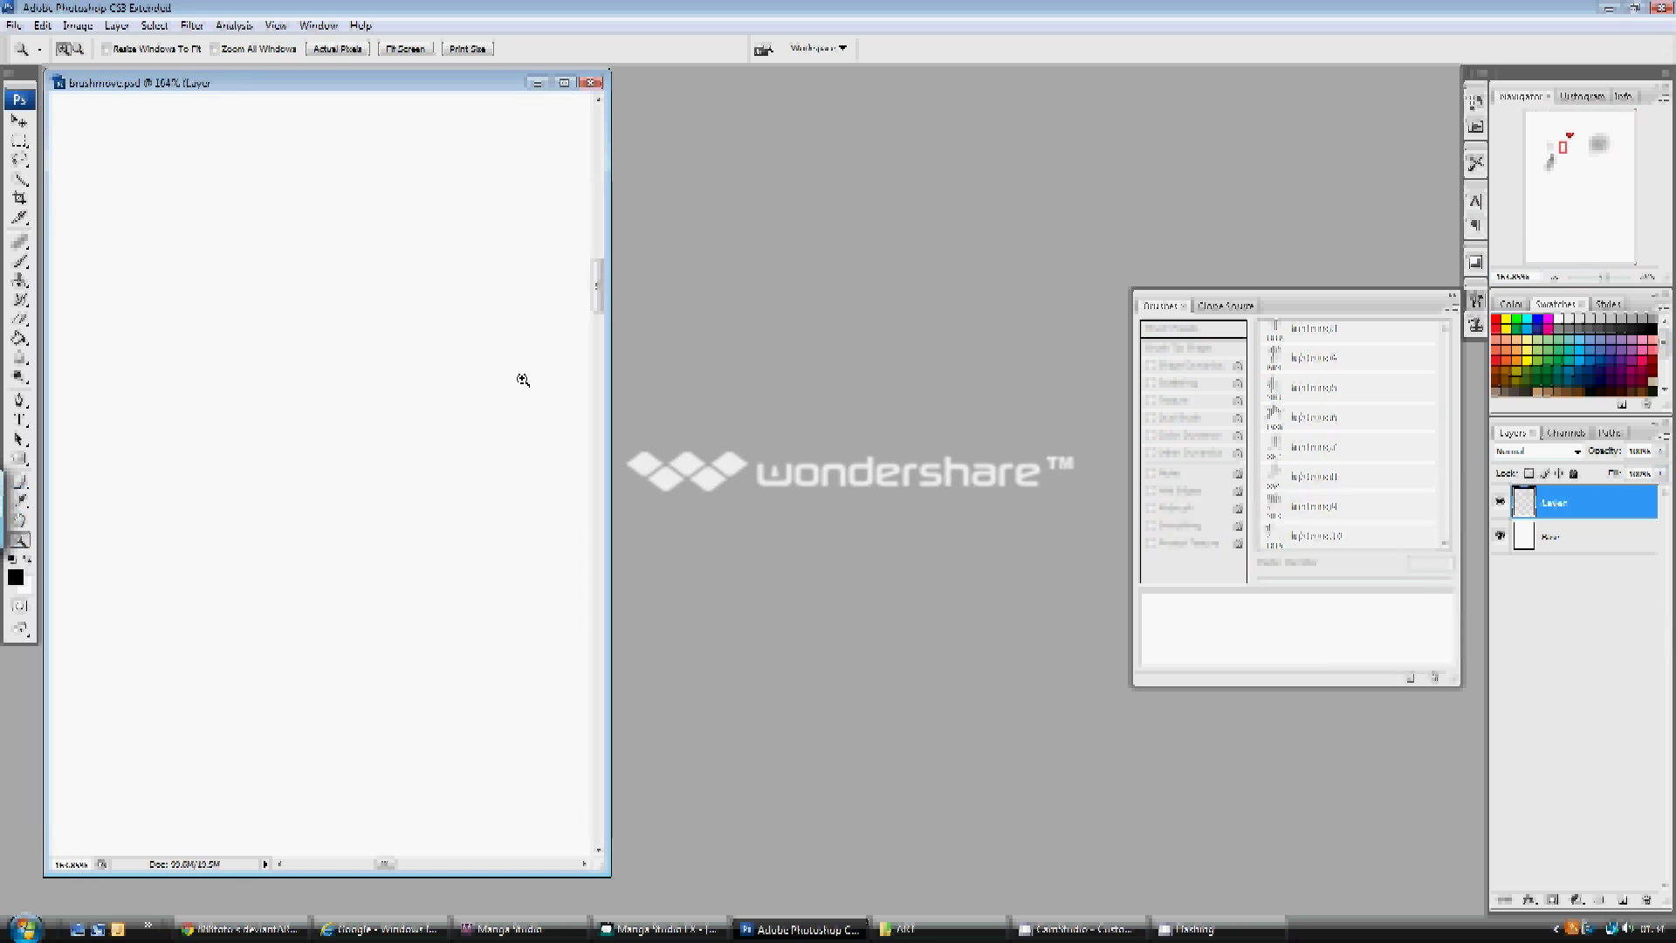
drag(600, 298, 604, 261)
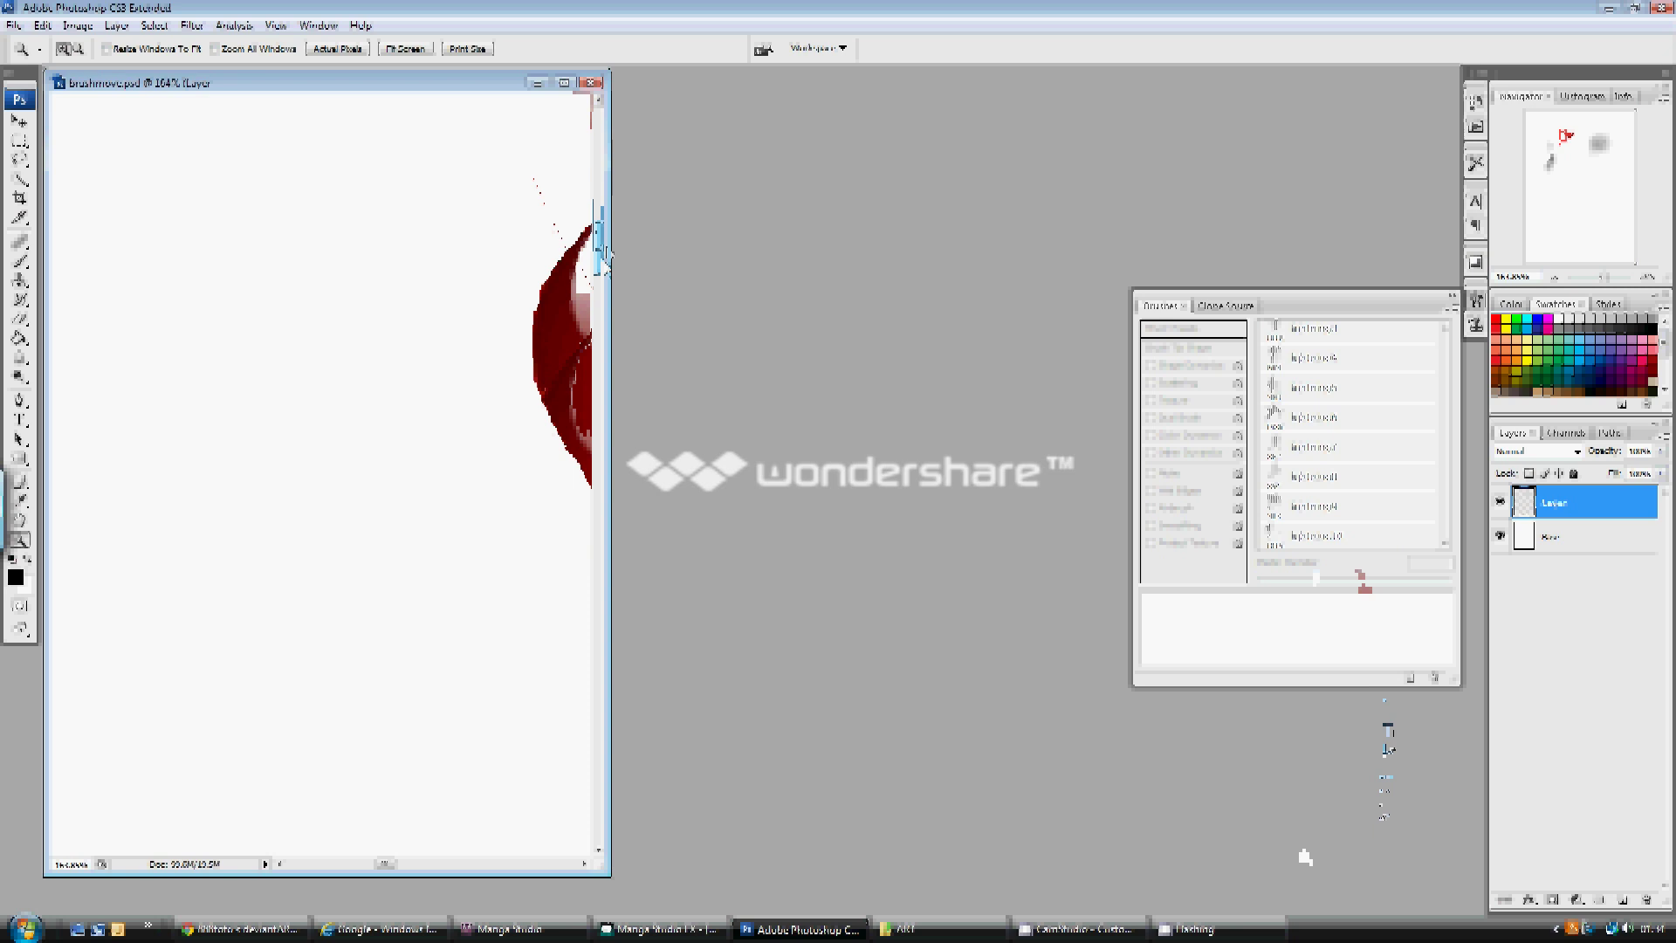
alt+click(404, 391)
alt+click(425, 407)
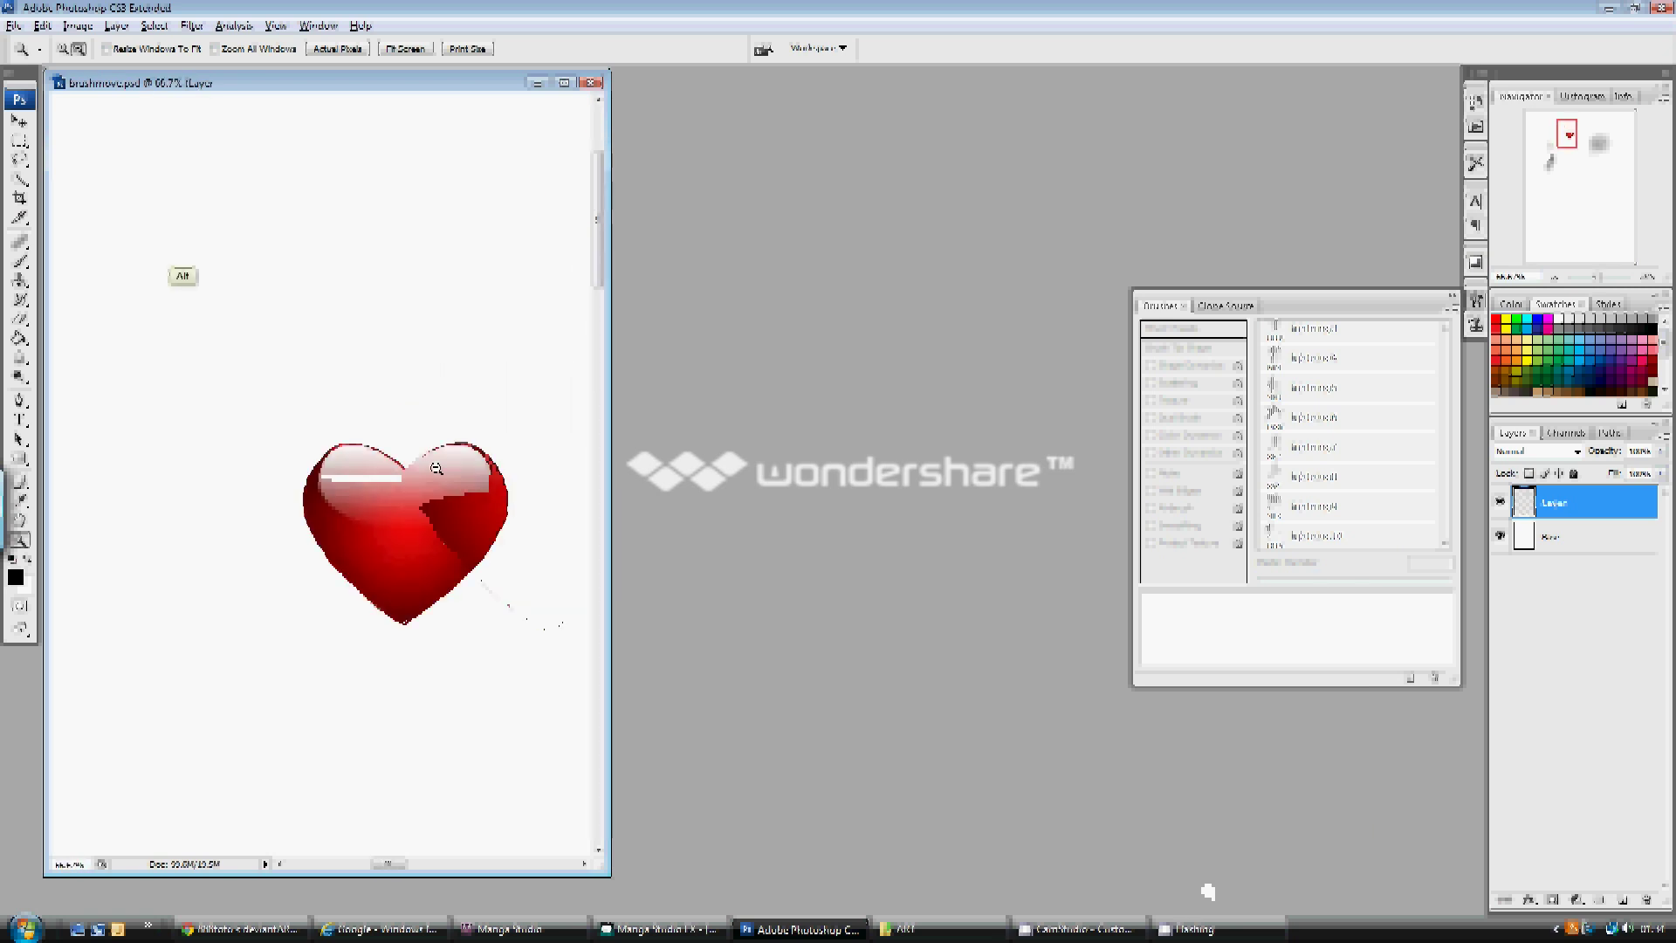
- Stamp the lightning5 brush once below the red heart with the Brush tool and save the file
scroll(512, 359, down, 4)
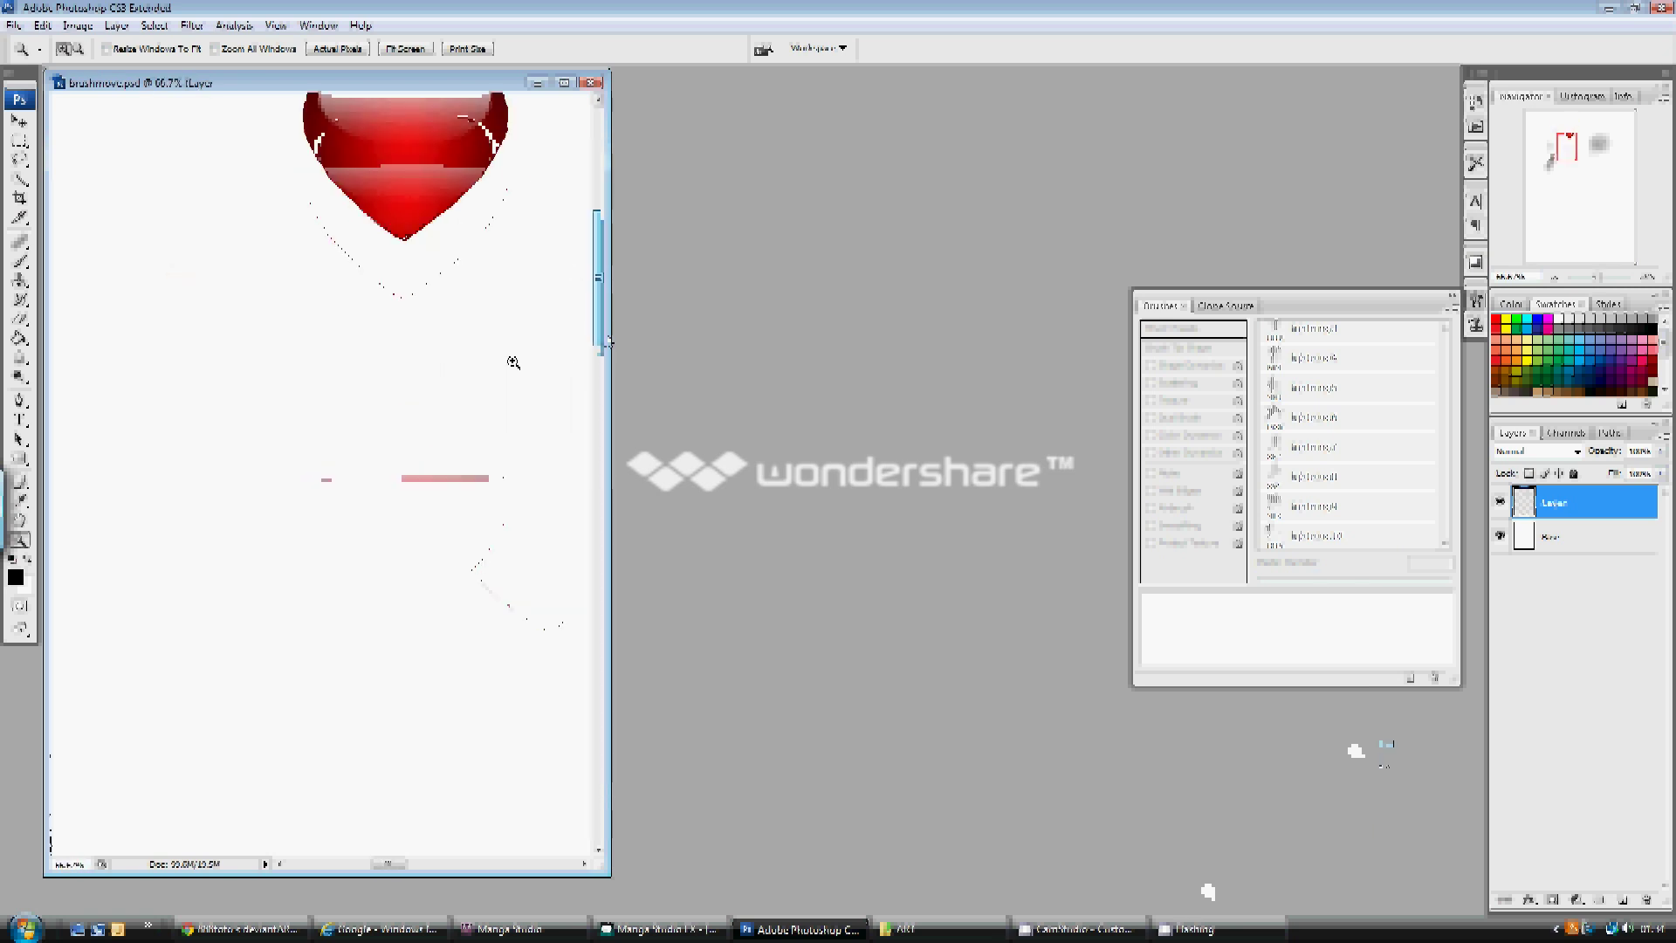
alt+click(385, 378)
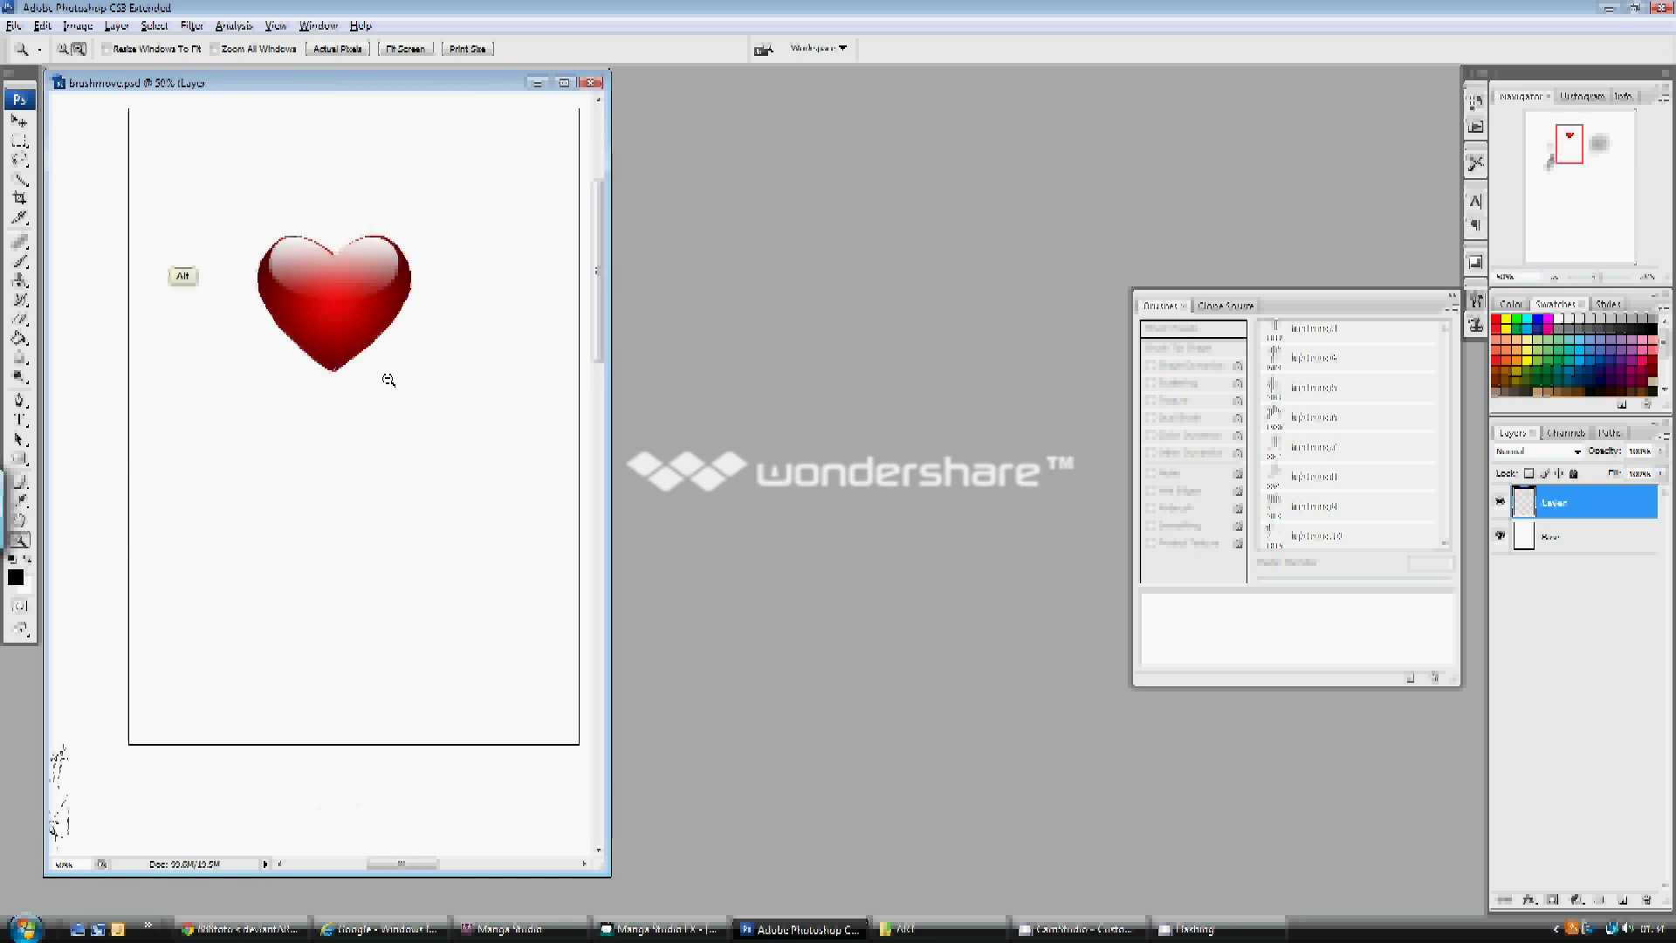
alt+click(385, 378)
alt+click(332, 611)
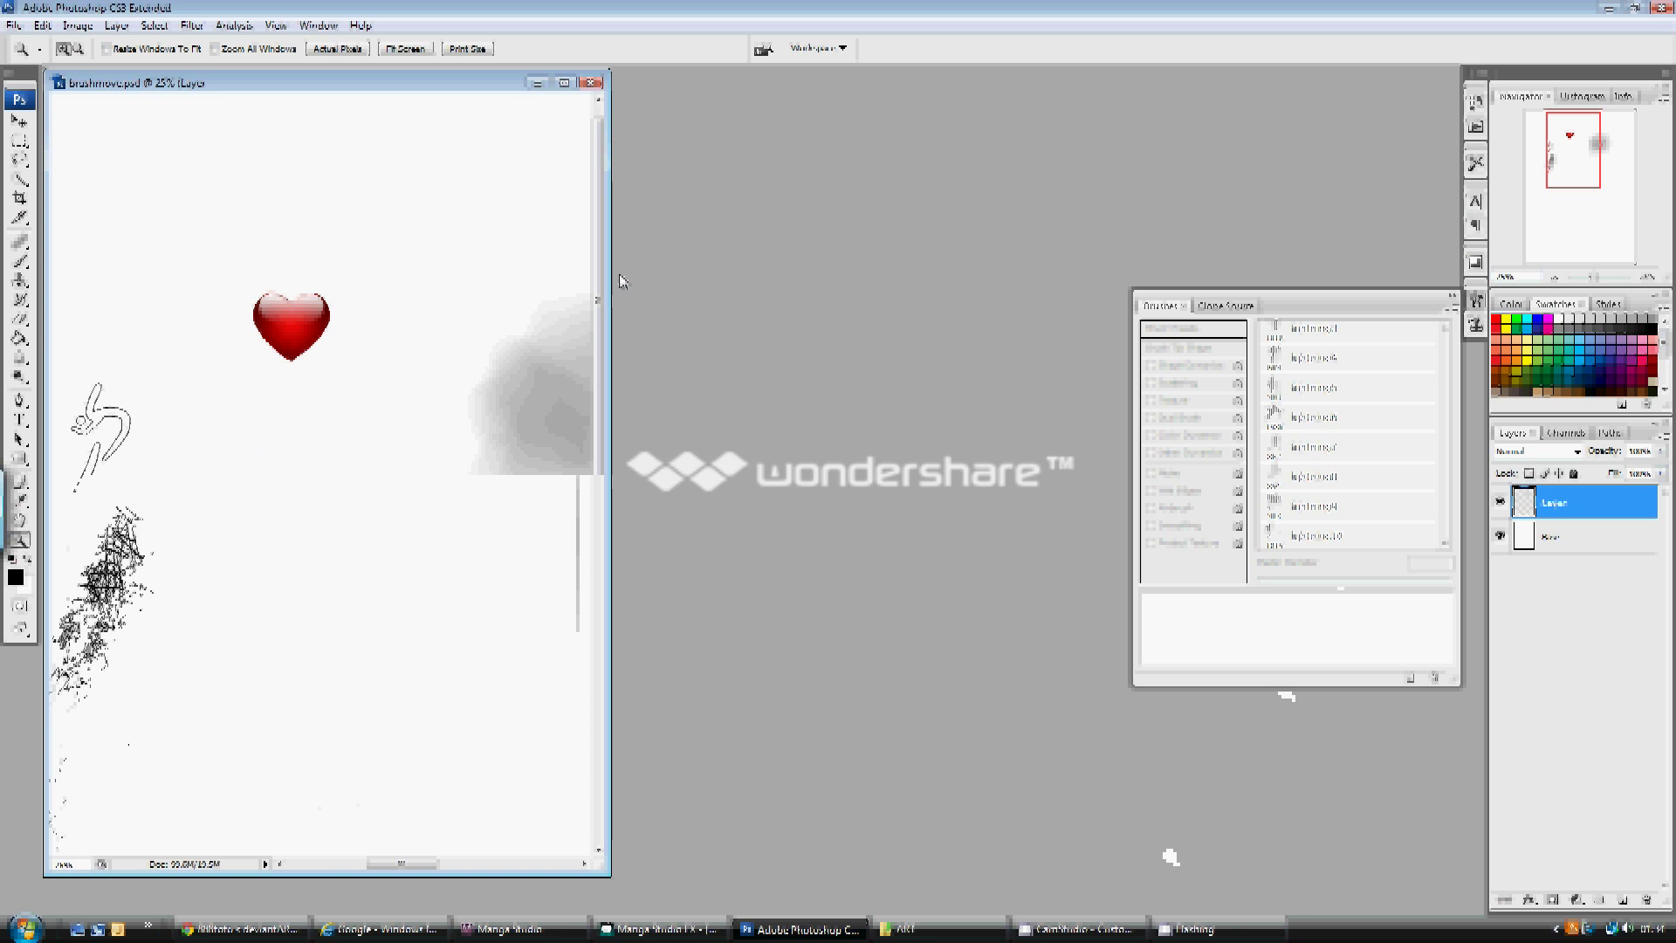
drag(602, 282, 965, 292)
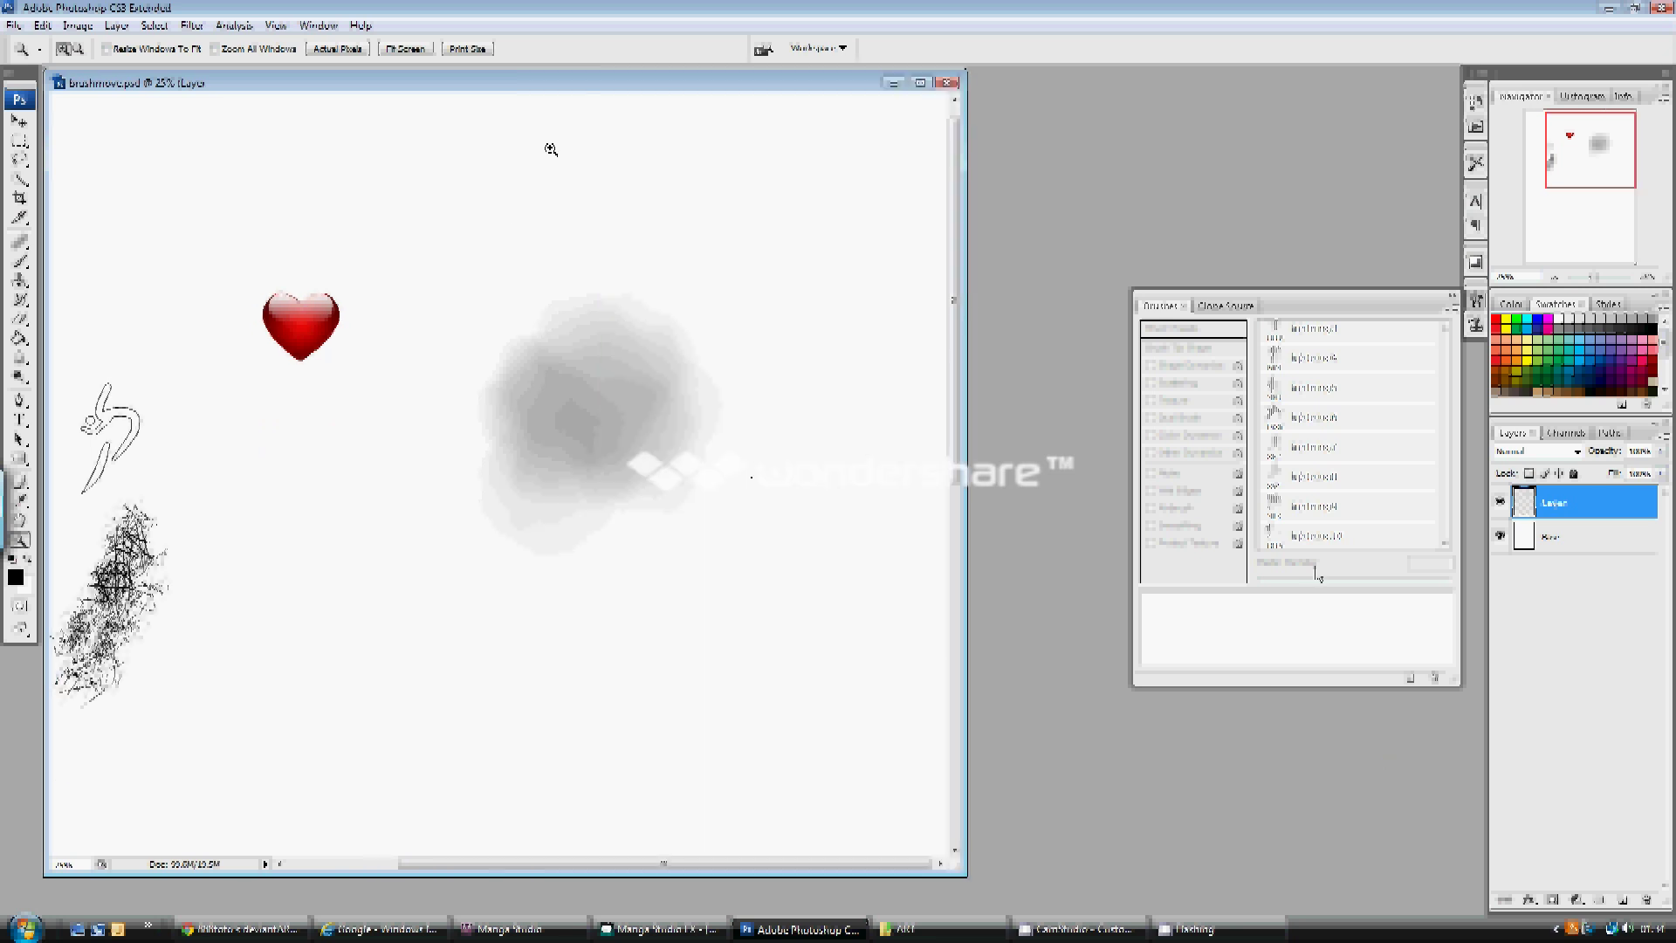
drag(533, 83, 680, 106)
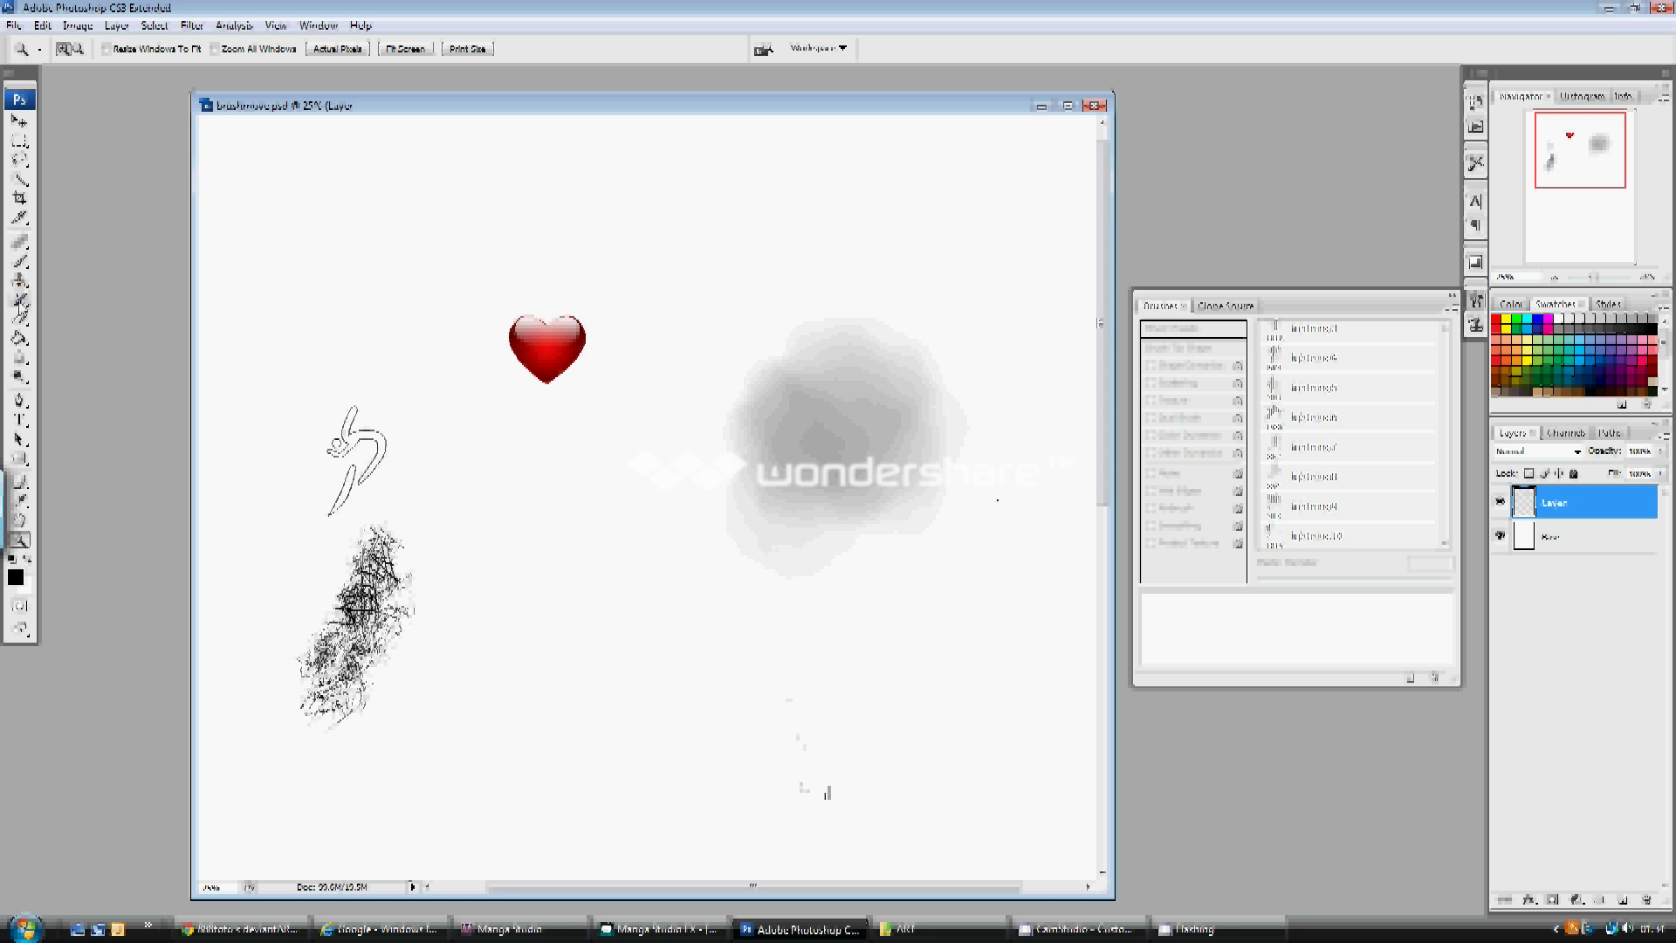
click(19, 261)
click(1344, 387)
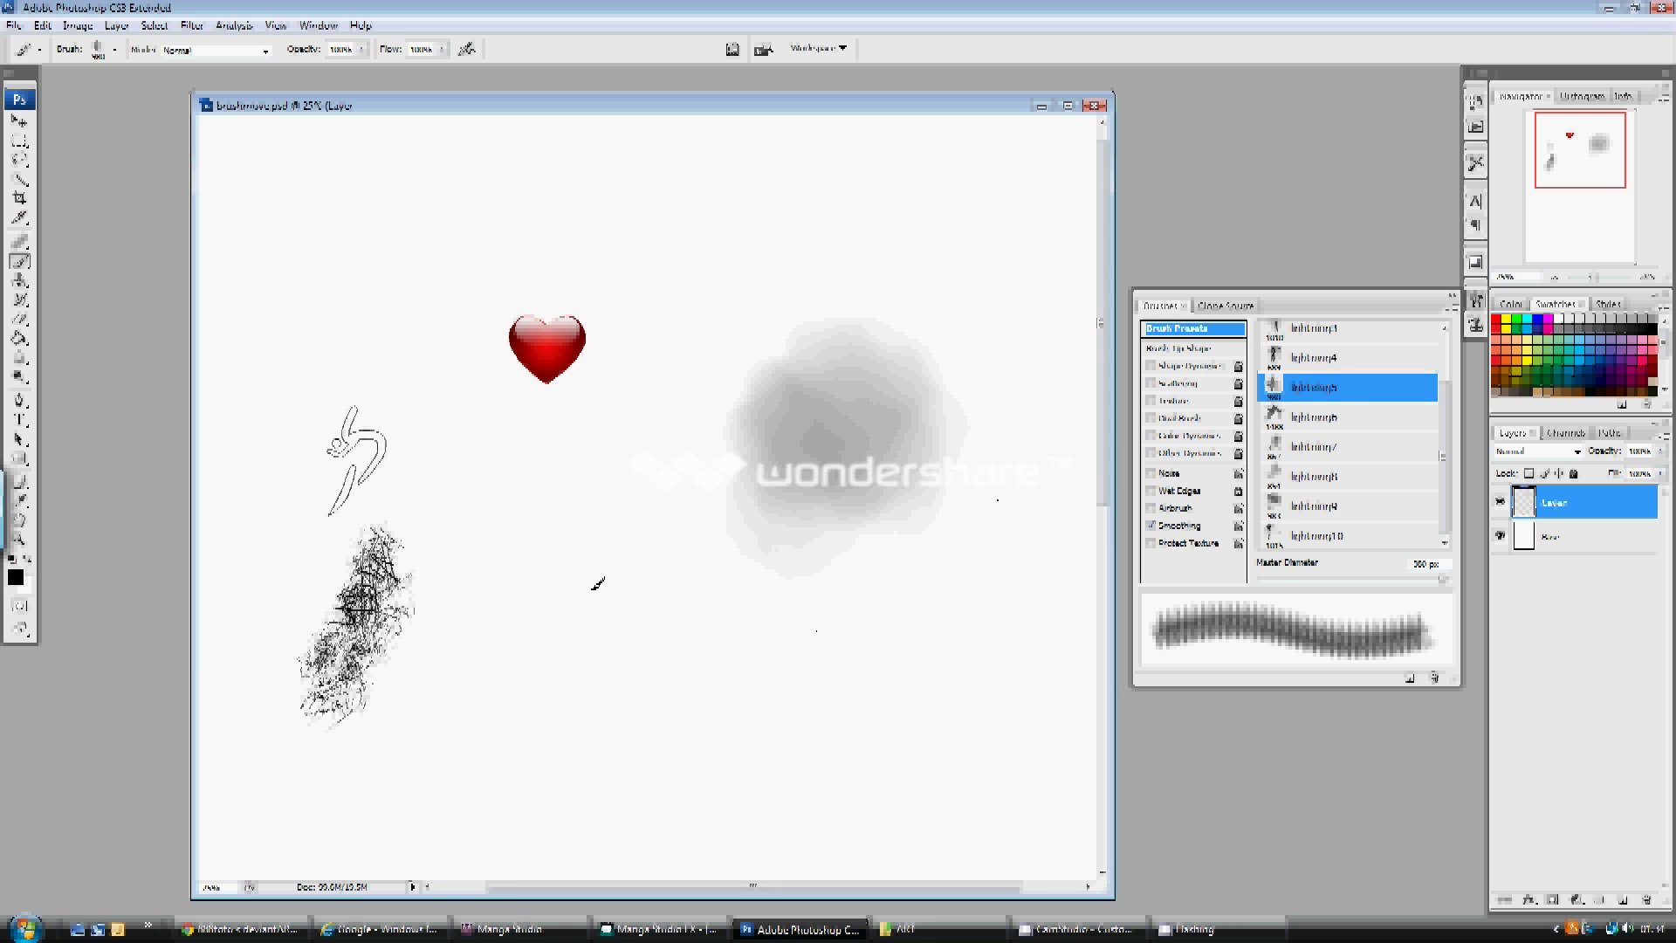
click(597, 585)
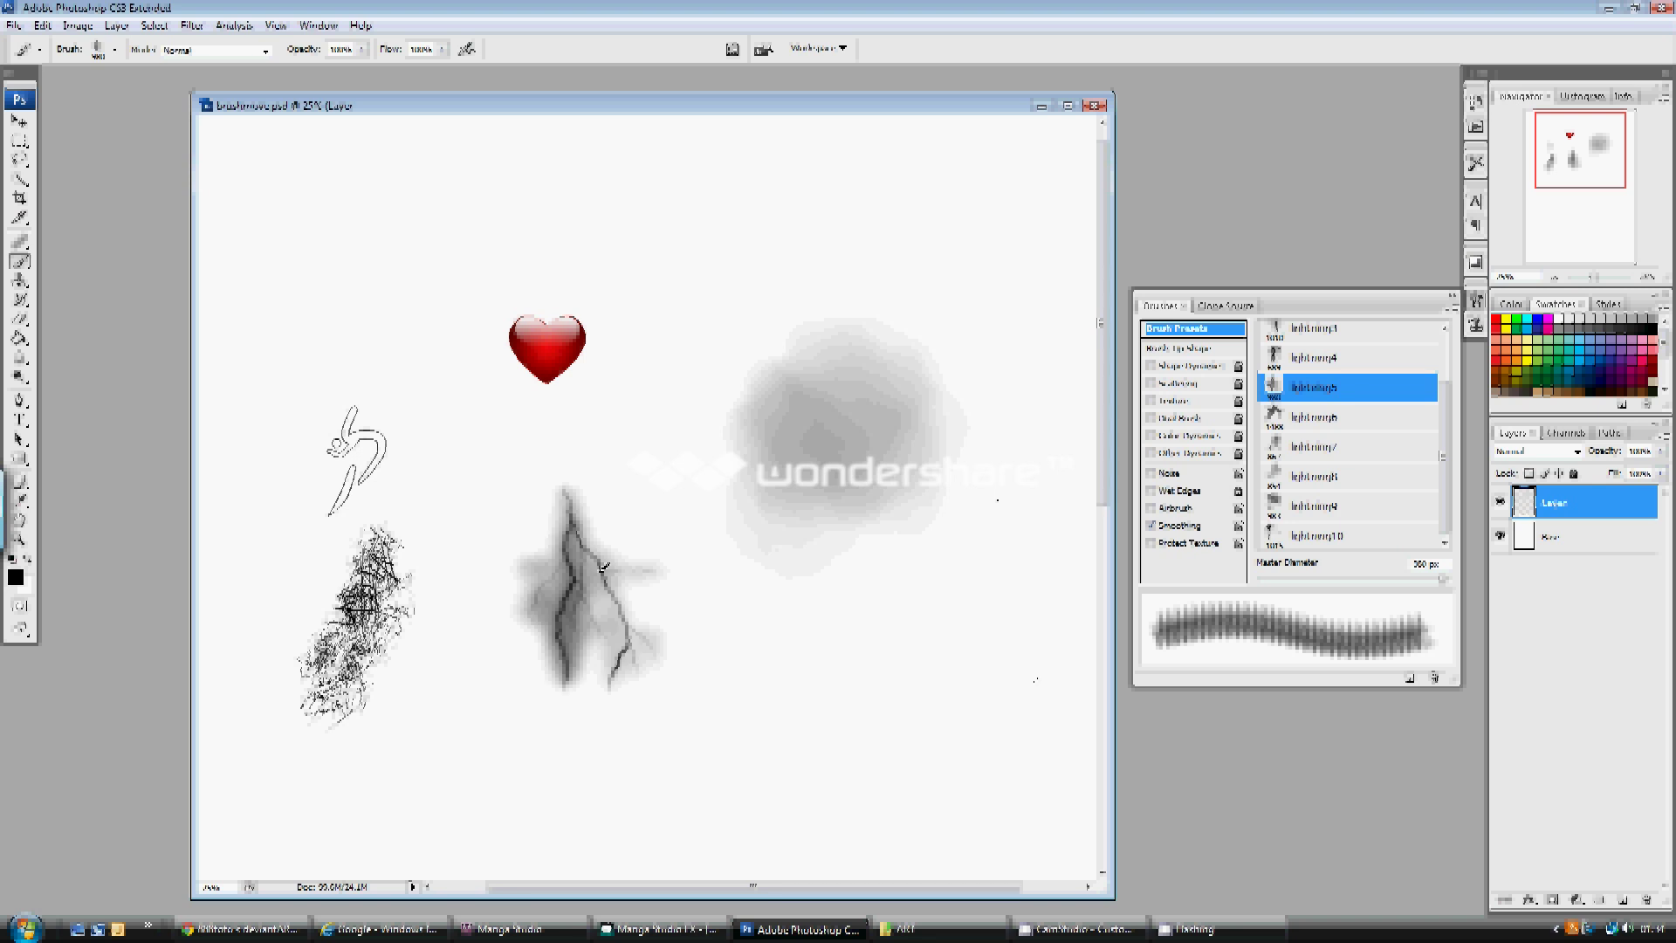
click(13, 26)
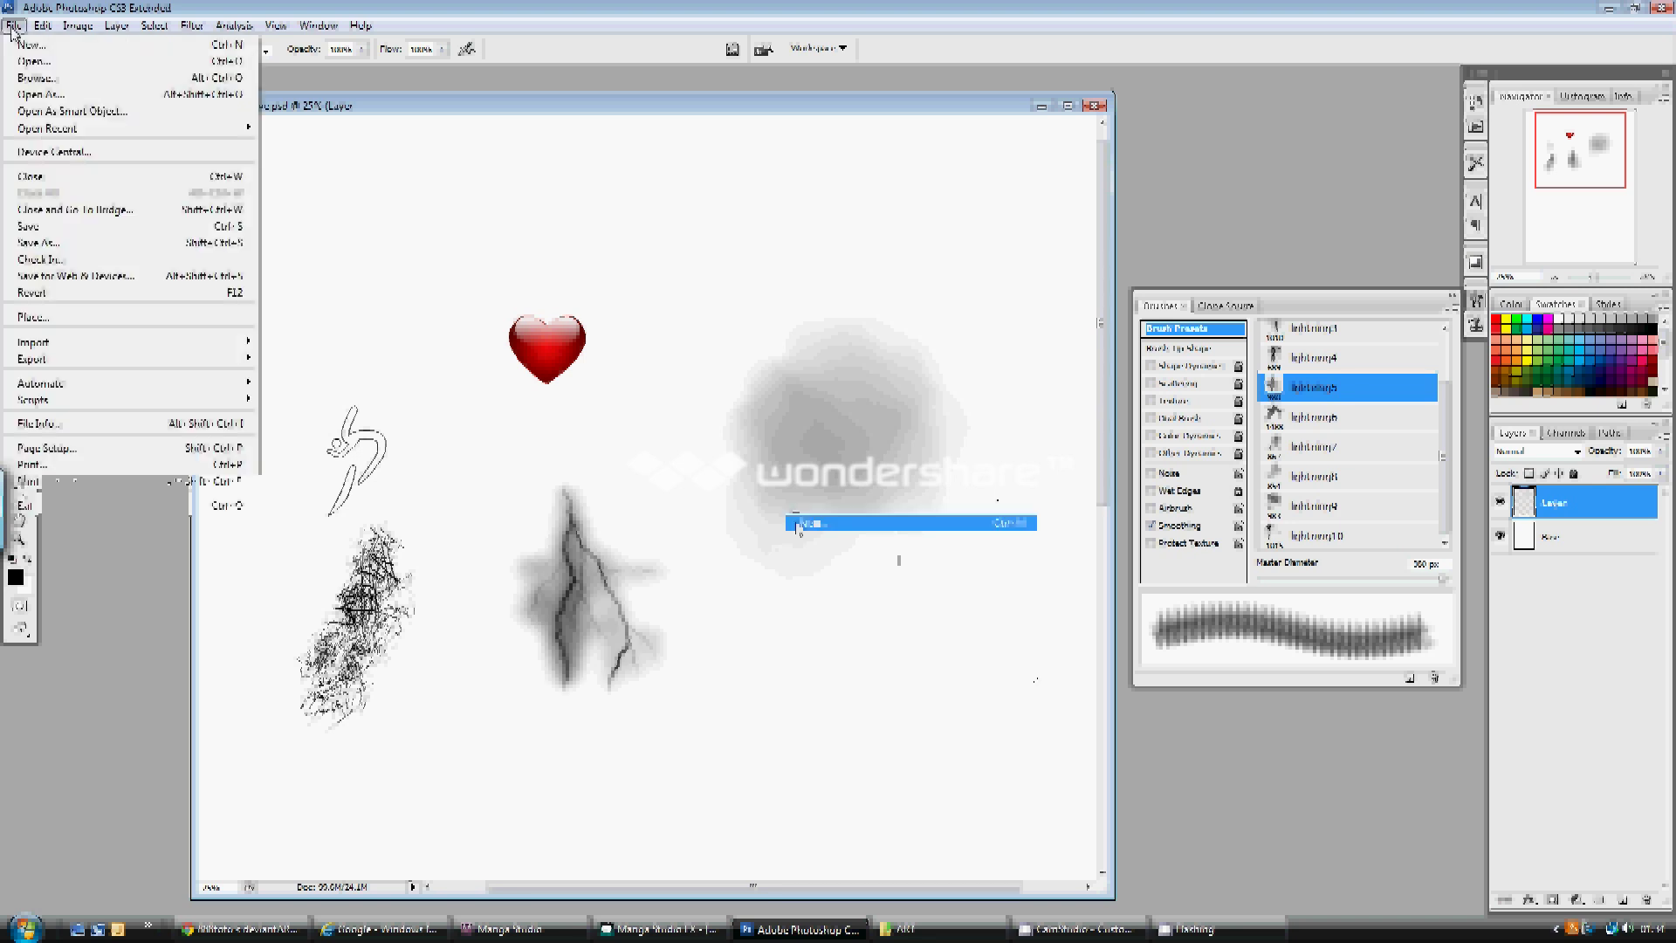
click(26, 226)
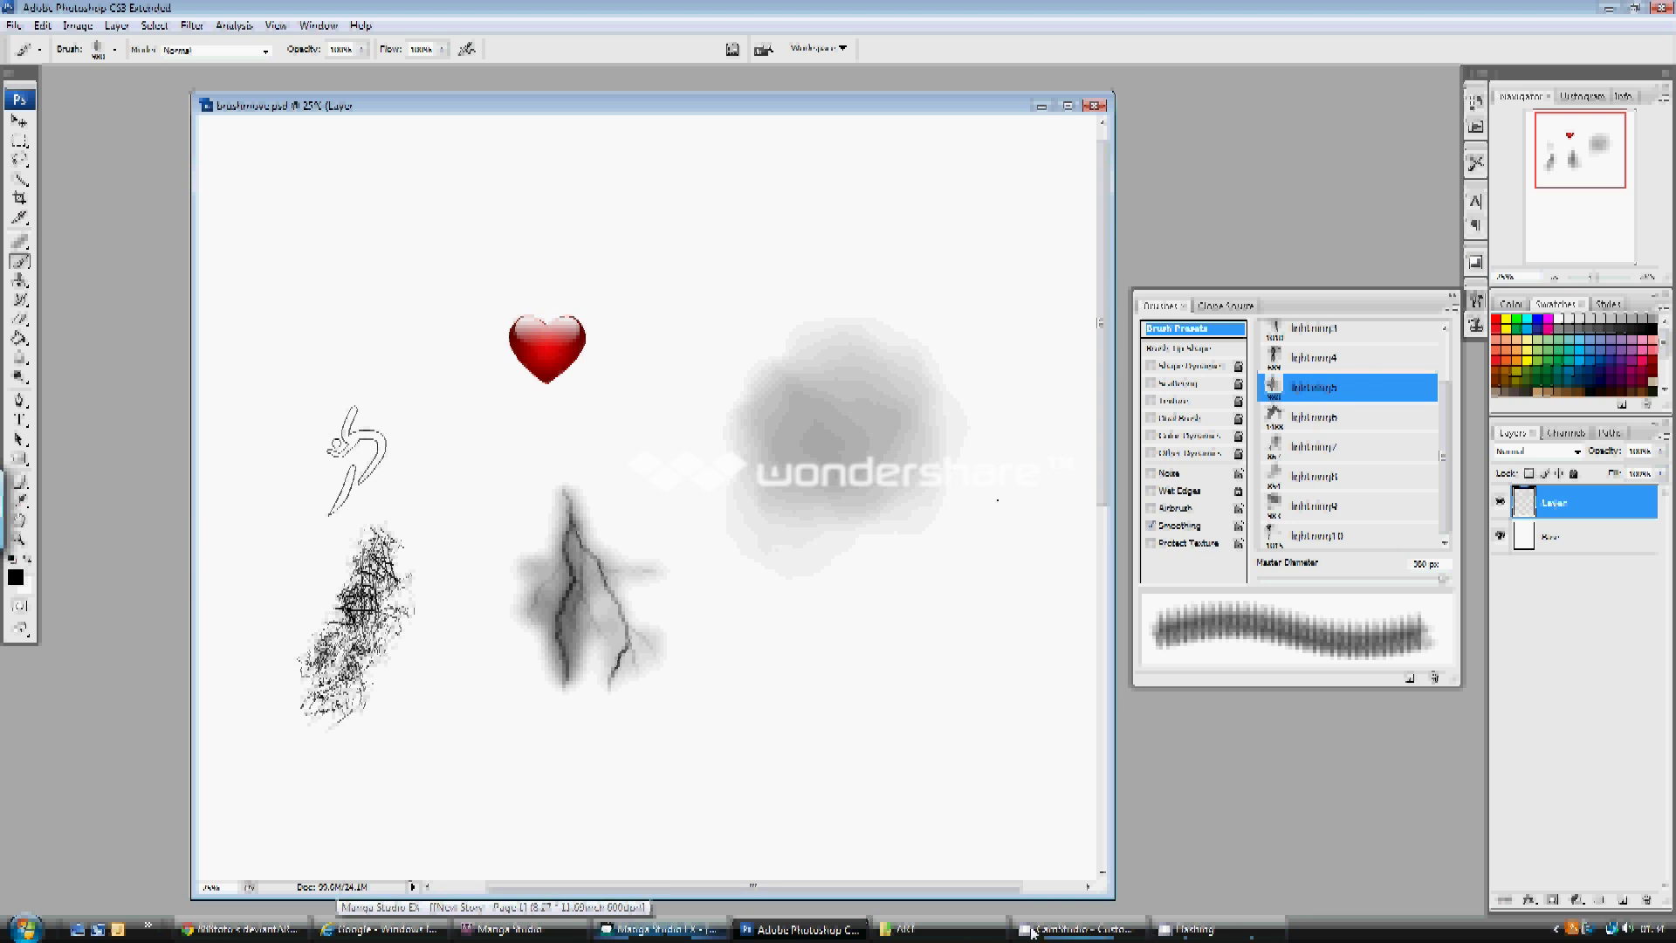
- Switch to Manga Studio 5, open brushmove.psd and delete its Alpha 1 layer
click(546, 931)
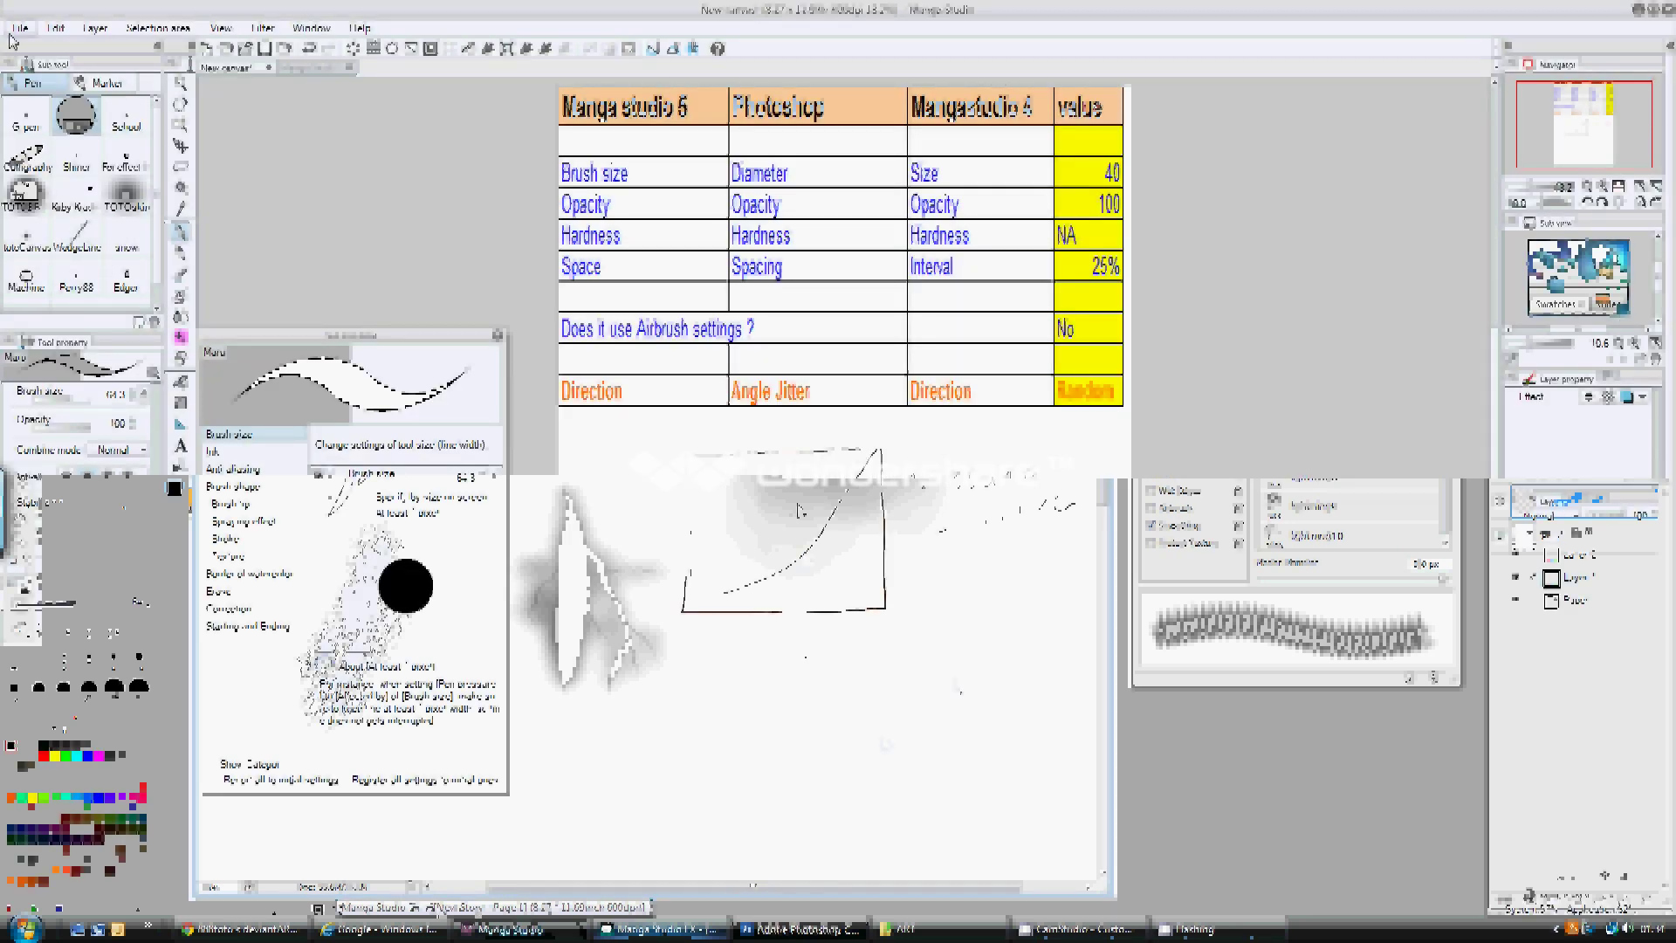
click(19, 28)
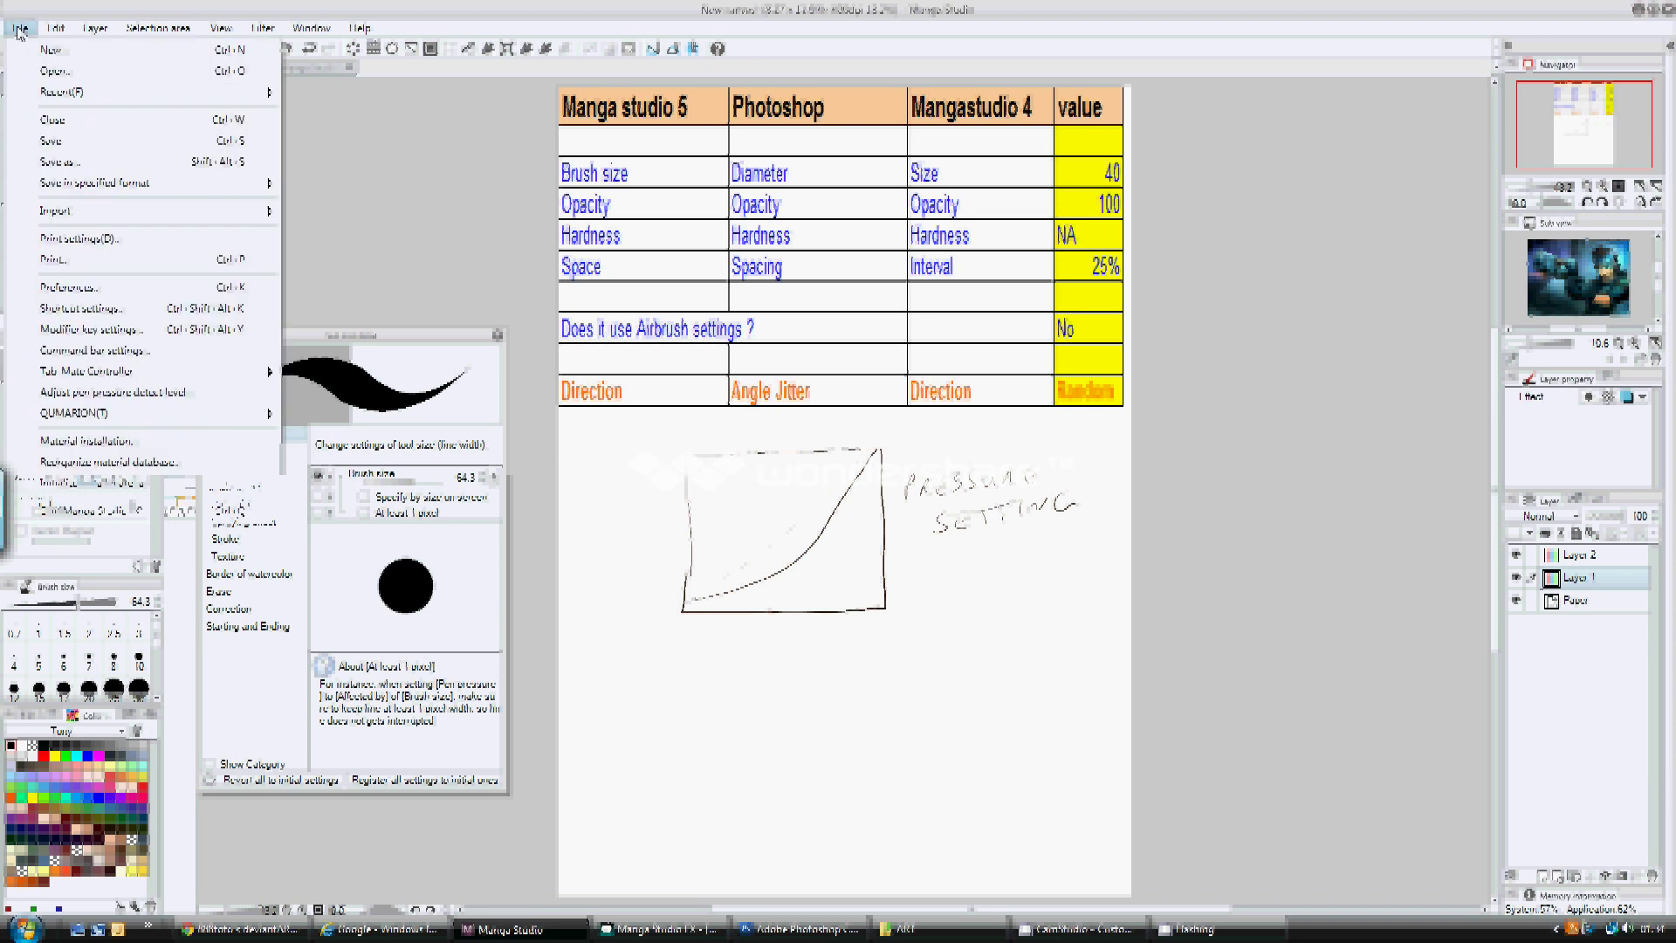
click(54, 76)
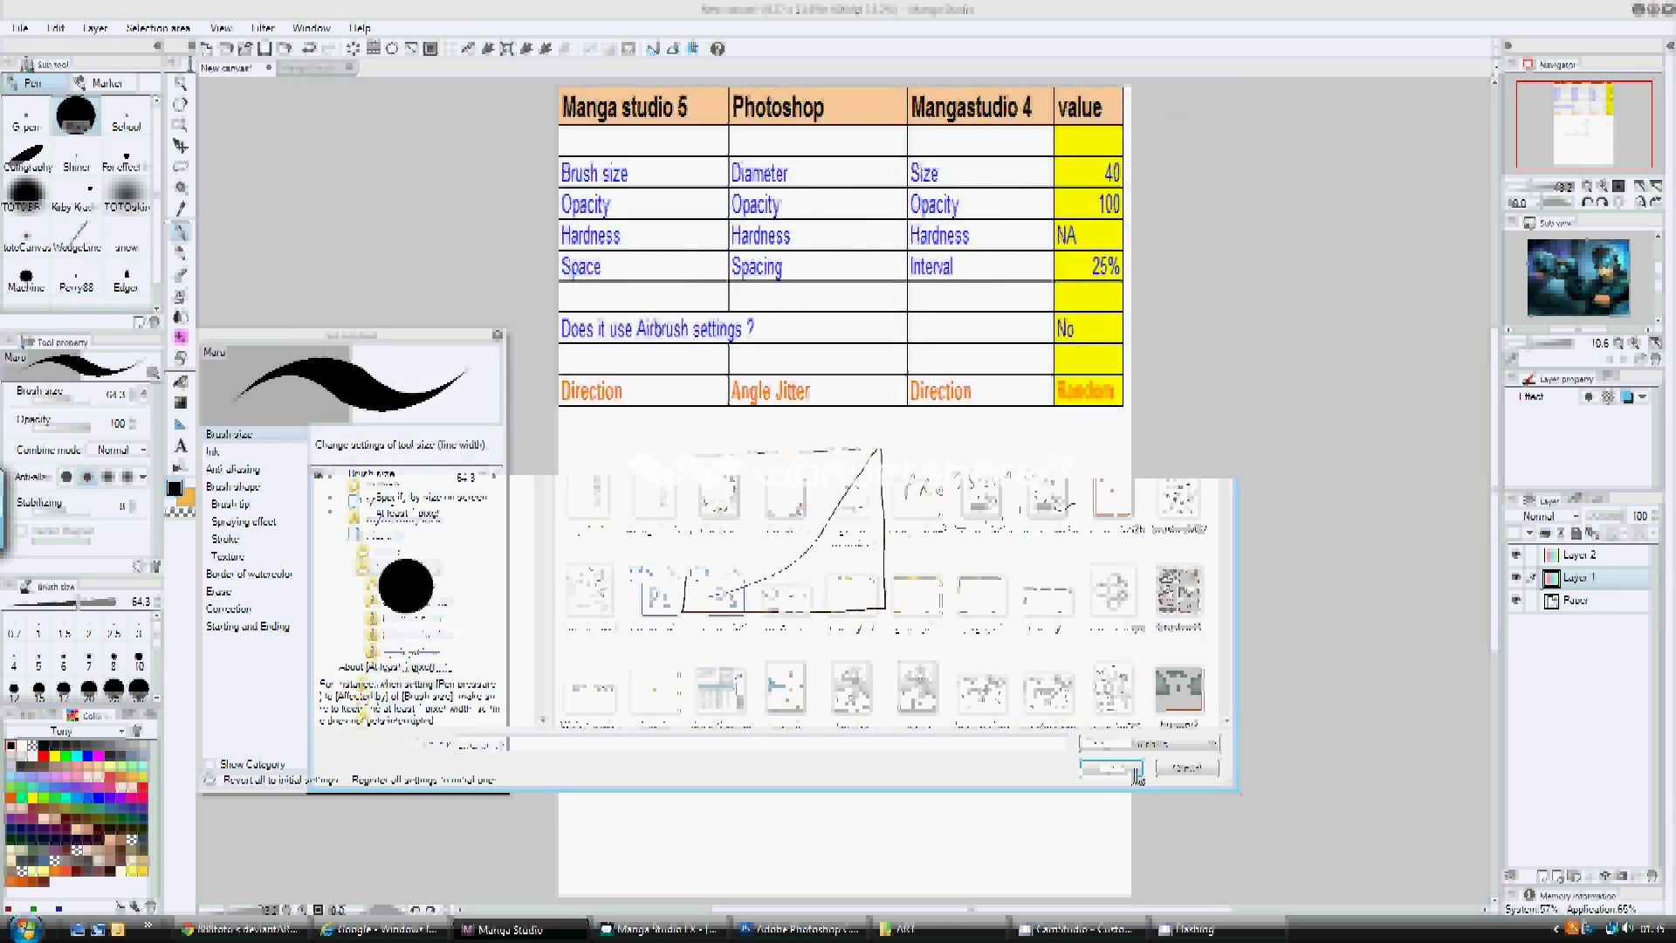
click(1138, 773)
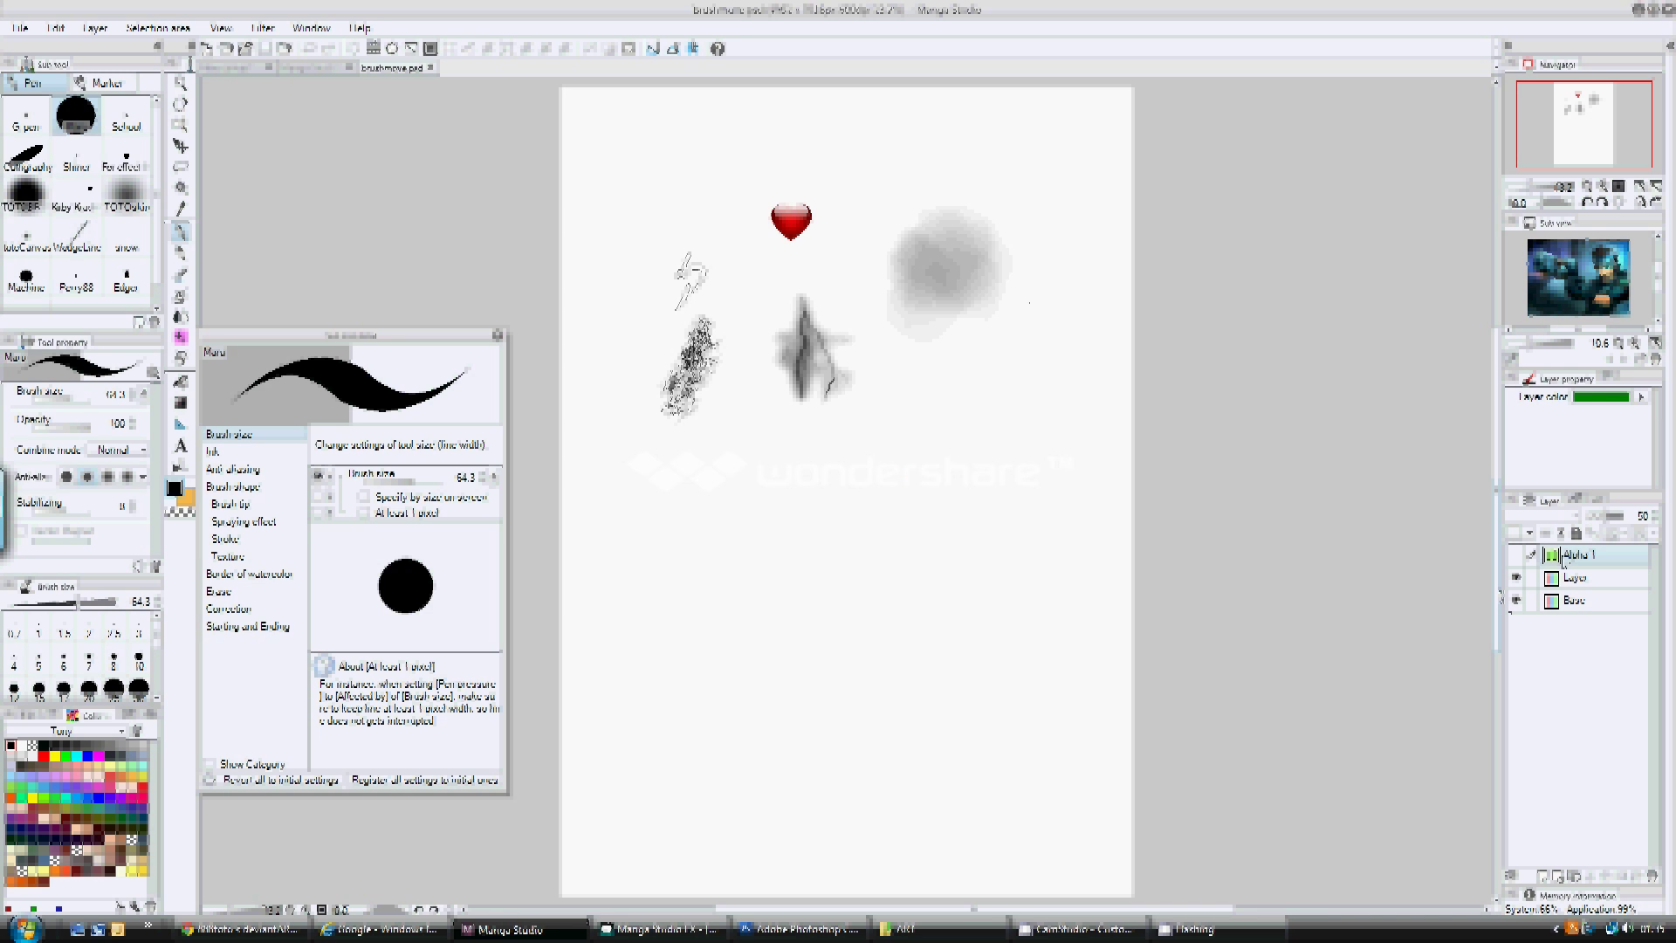
click(1655, 876)
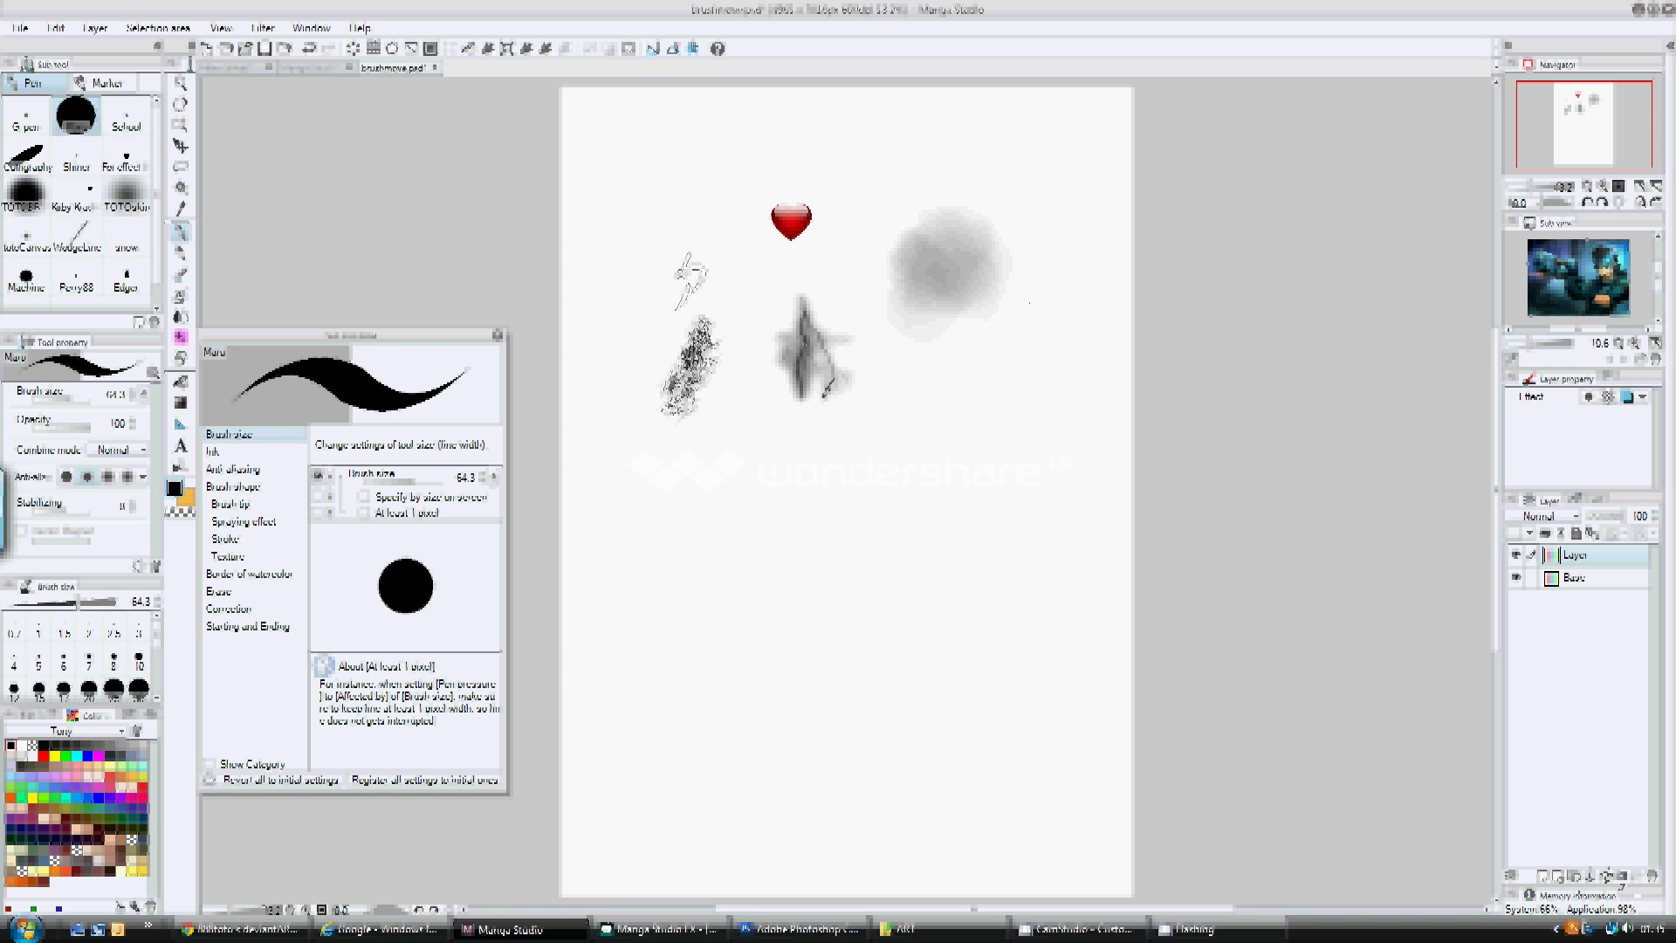
- Convert the layer holding the brush stamps to a raster layer with Gray expression color
drag(831, 367, 821, 409)
click(1604, 190)
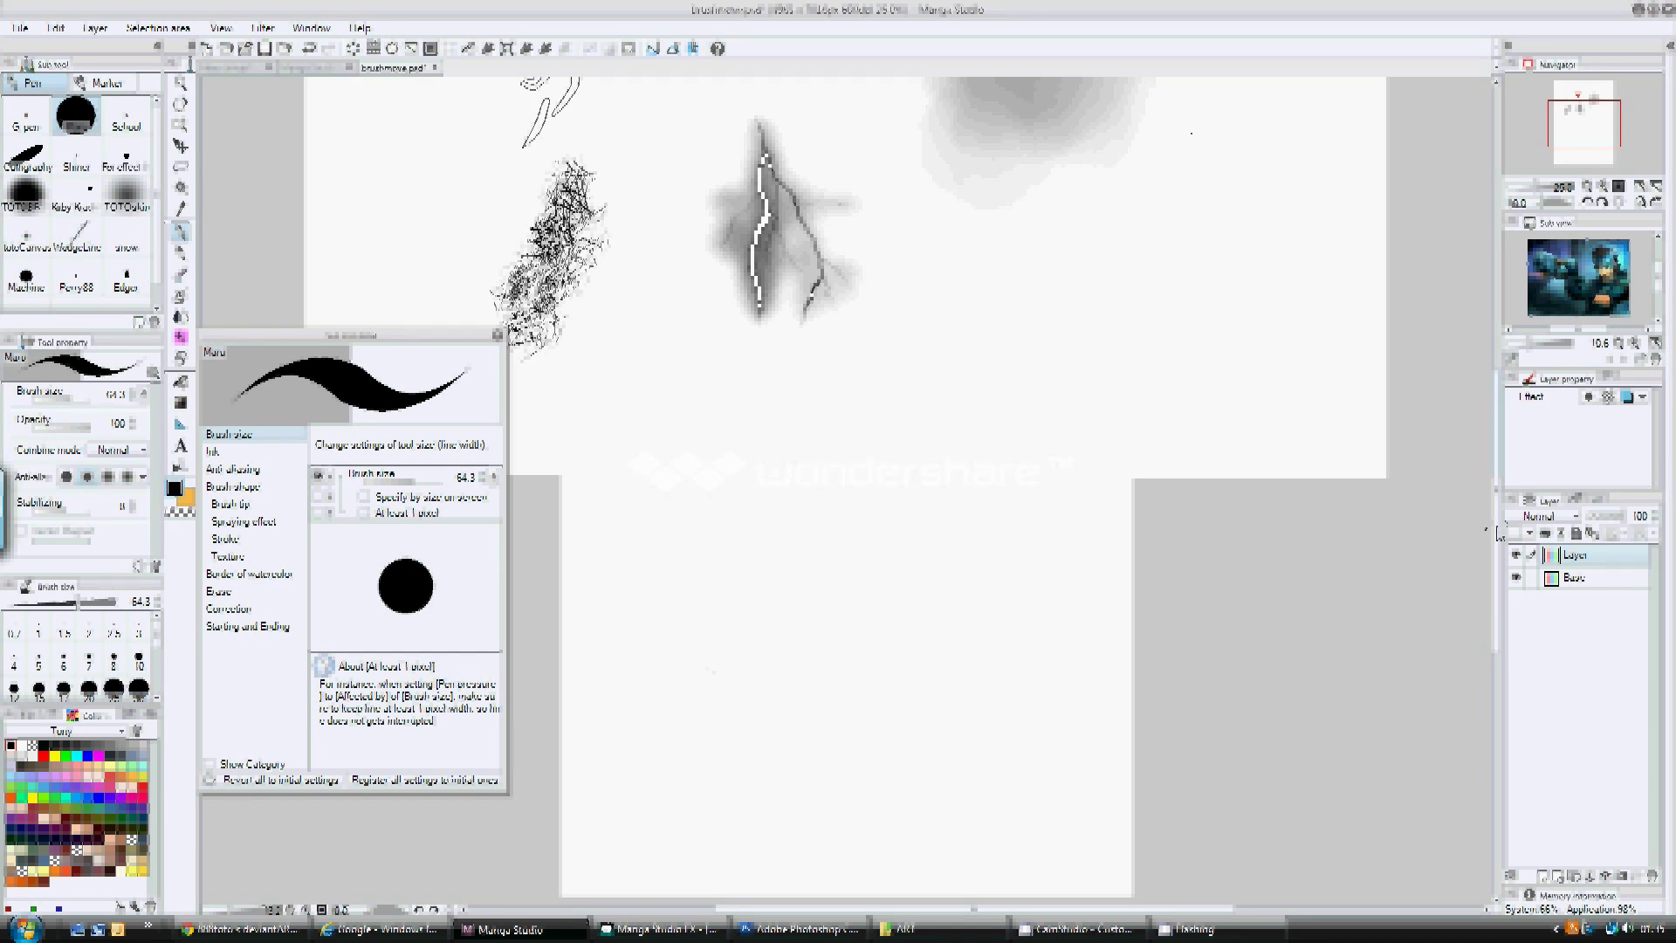
drag(1497, 527, 1503, 443)
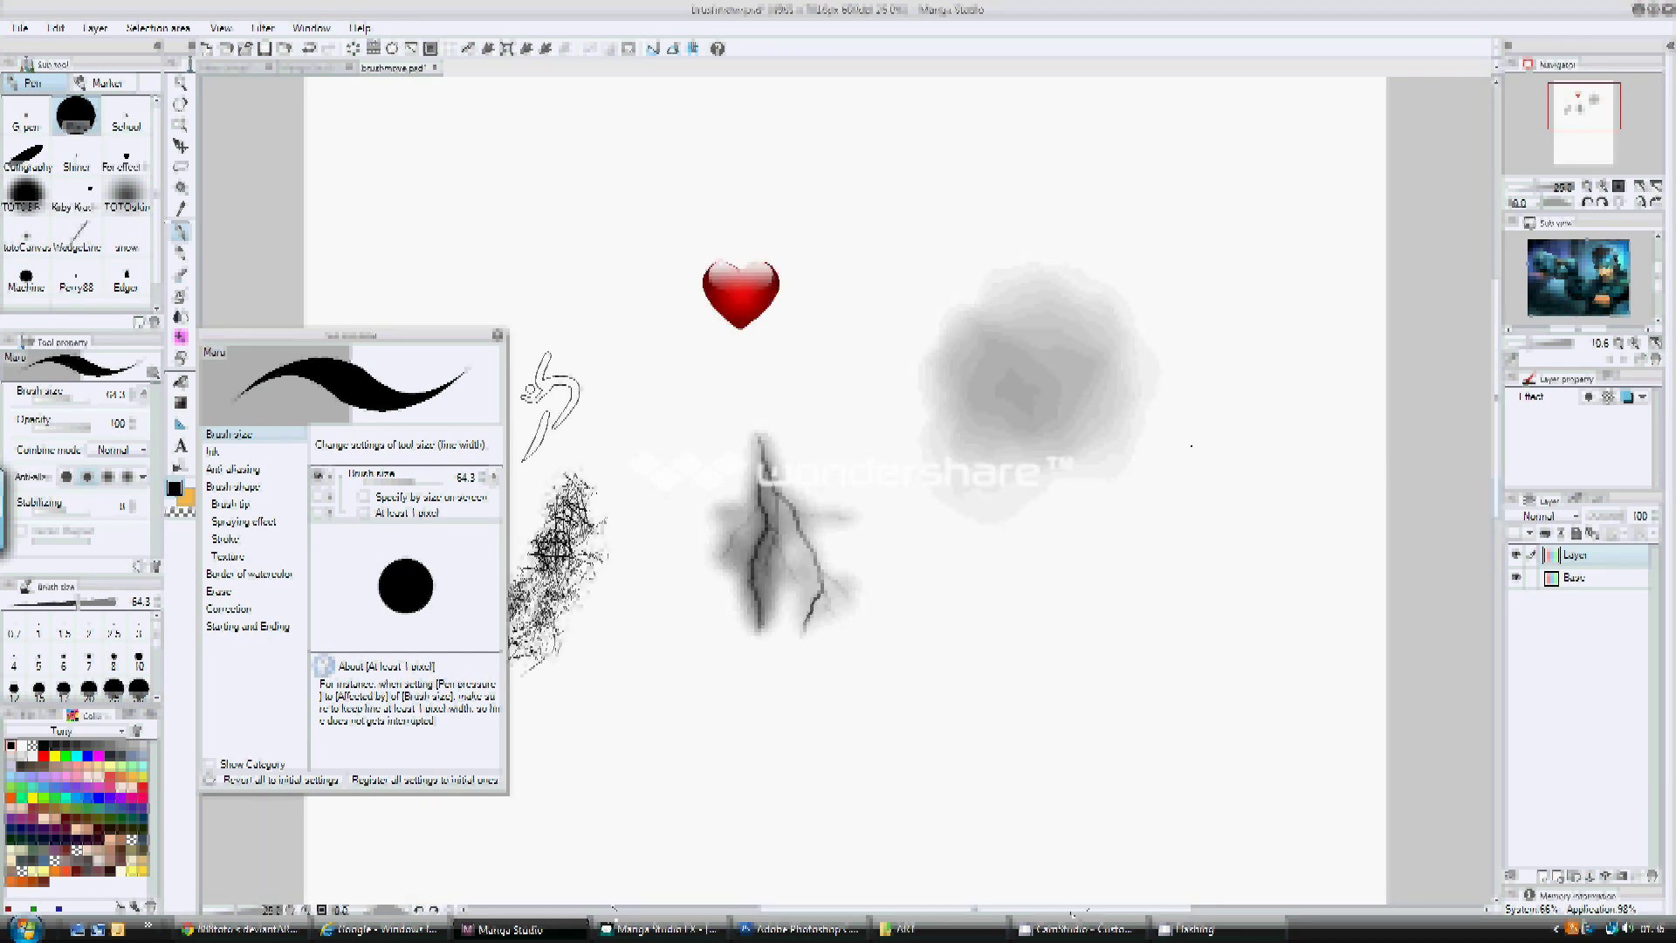
drag(1067, 912, 1027, 911)
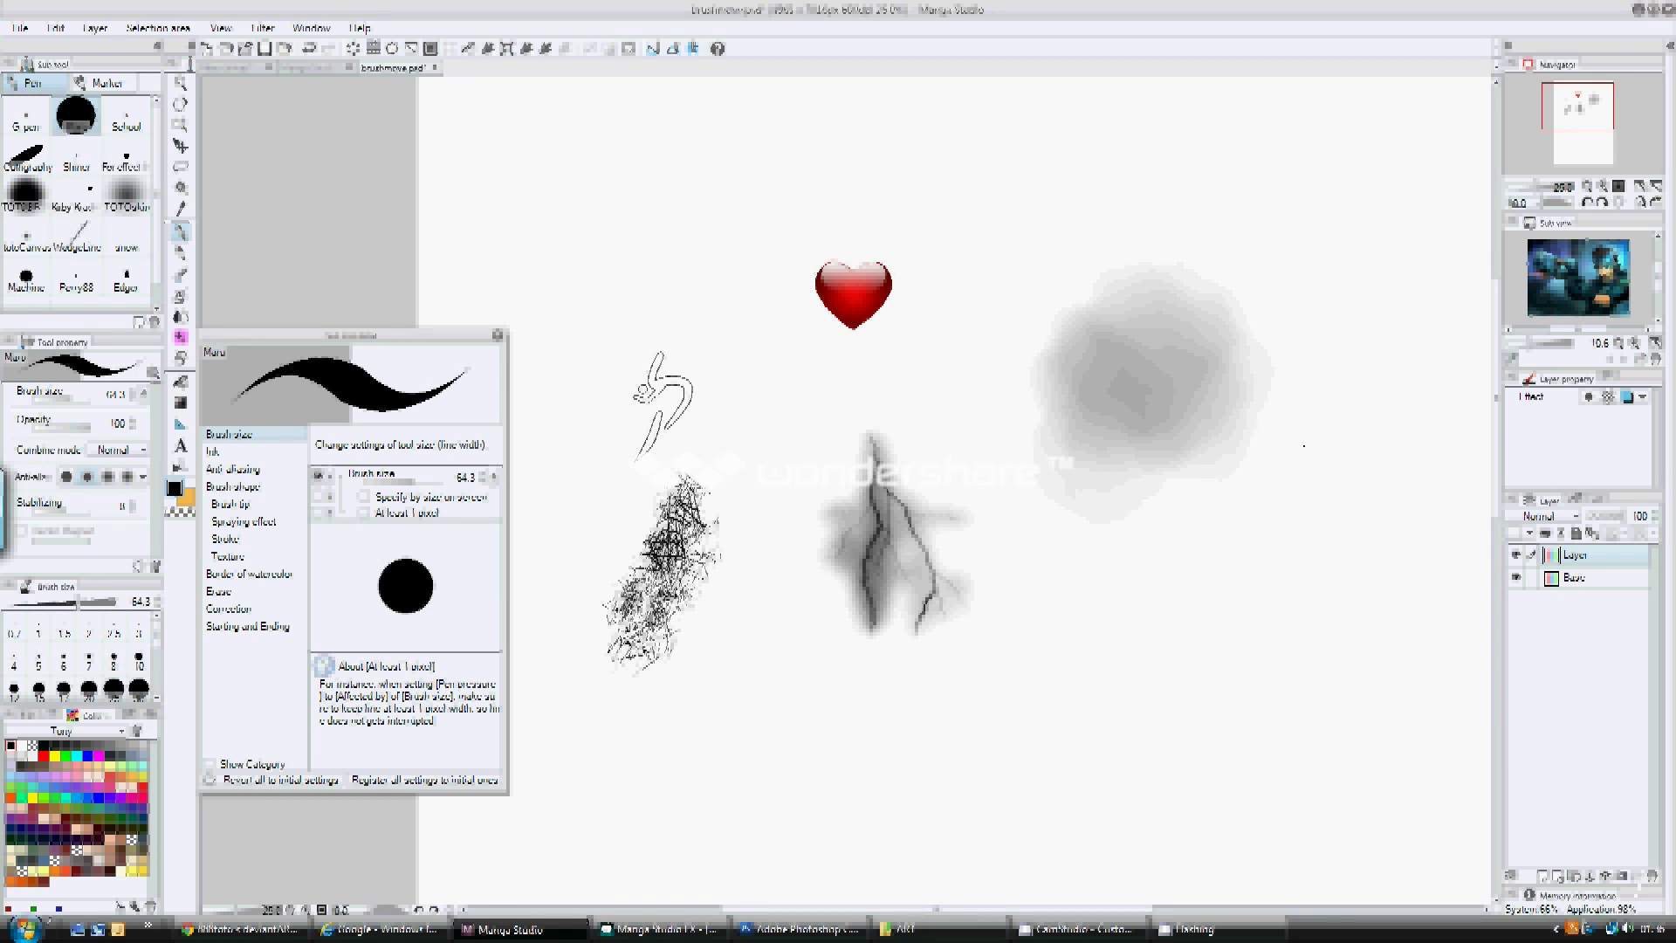
click(1514, 502)
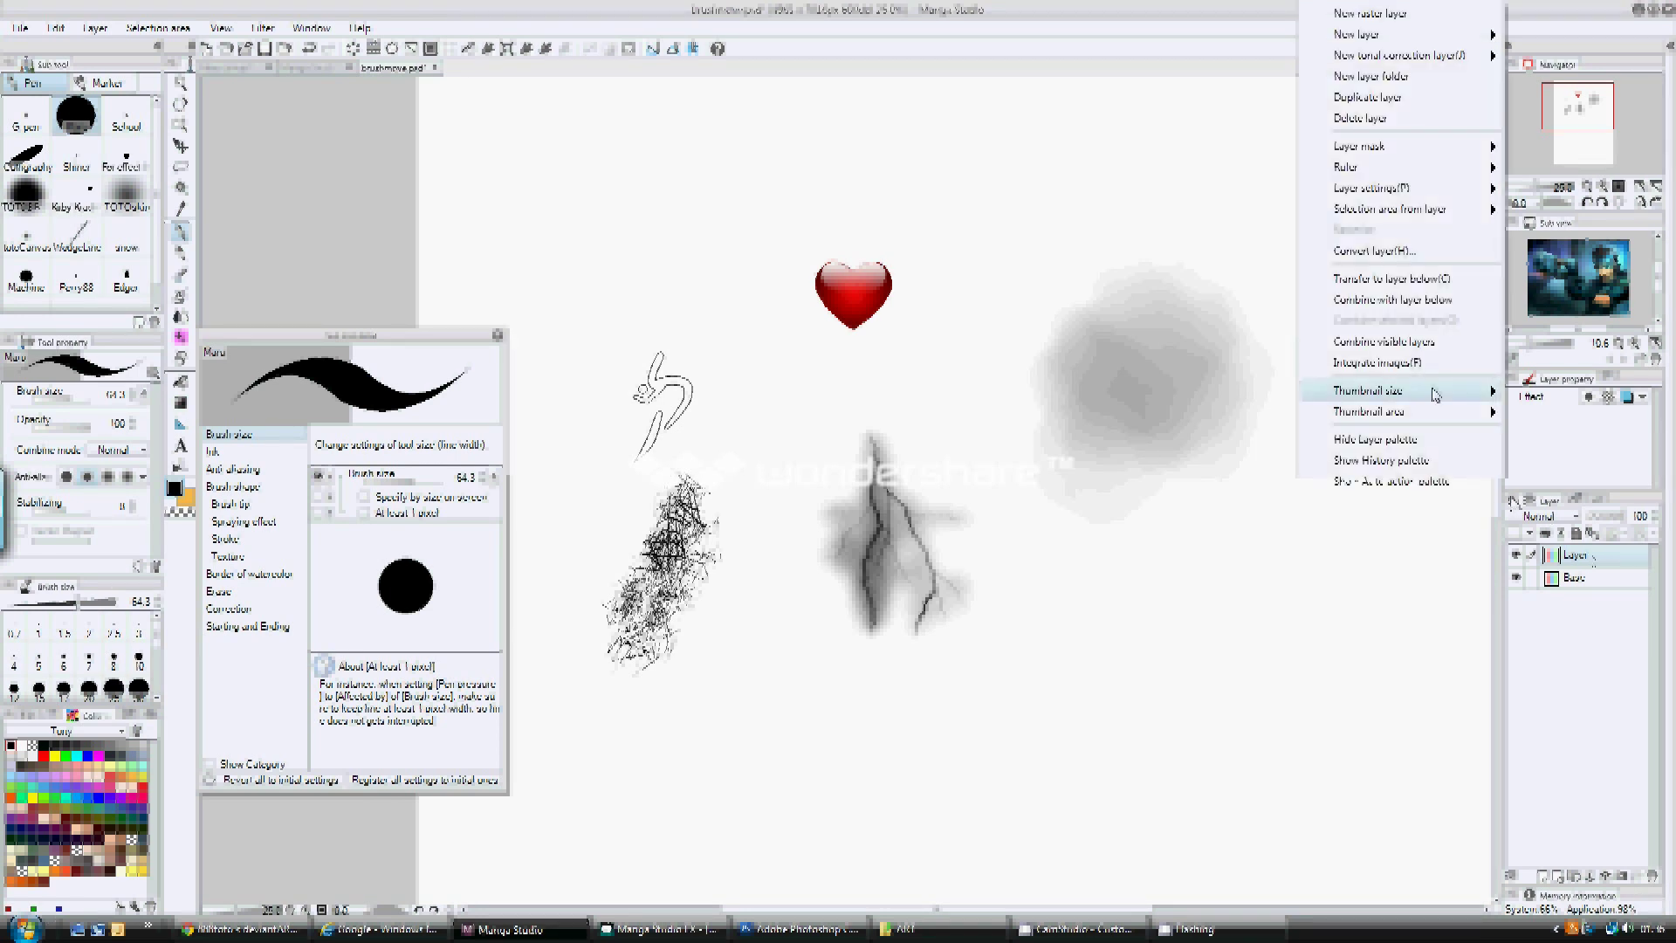
click(1367, 252)
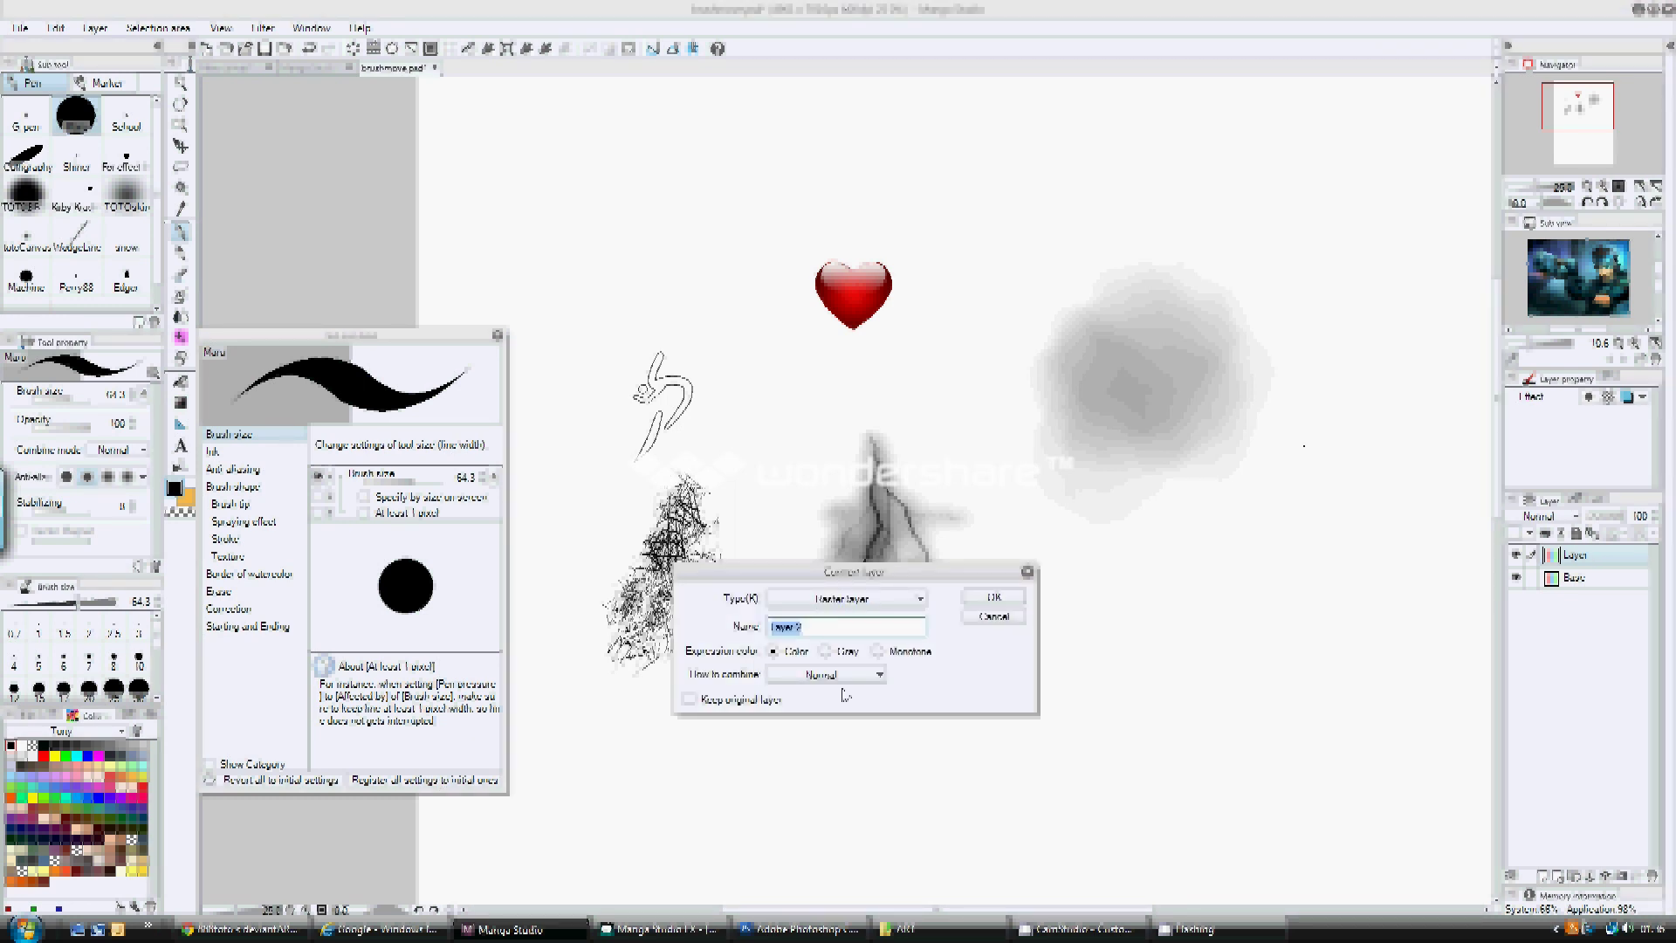
click(825, 651)
key(Return)
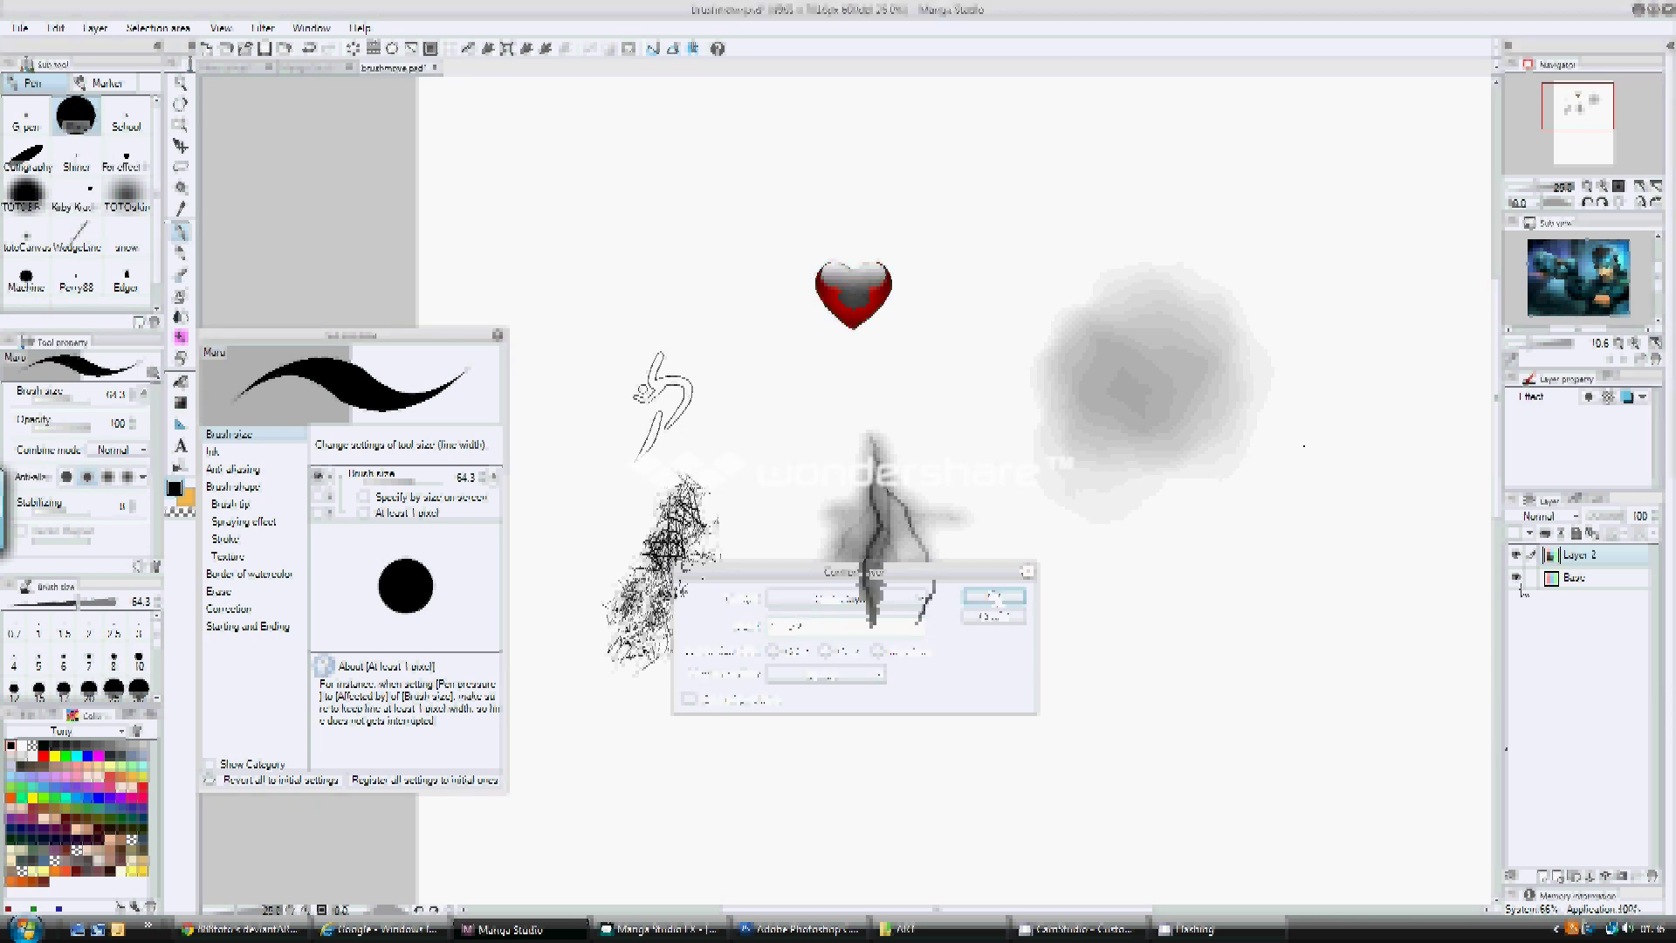
- Hide the Base layer to check the stamps' transparency, show it again, and select the lightning stamp with Shrink selection
click(1518, 582)
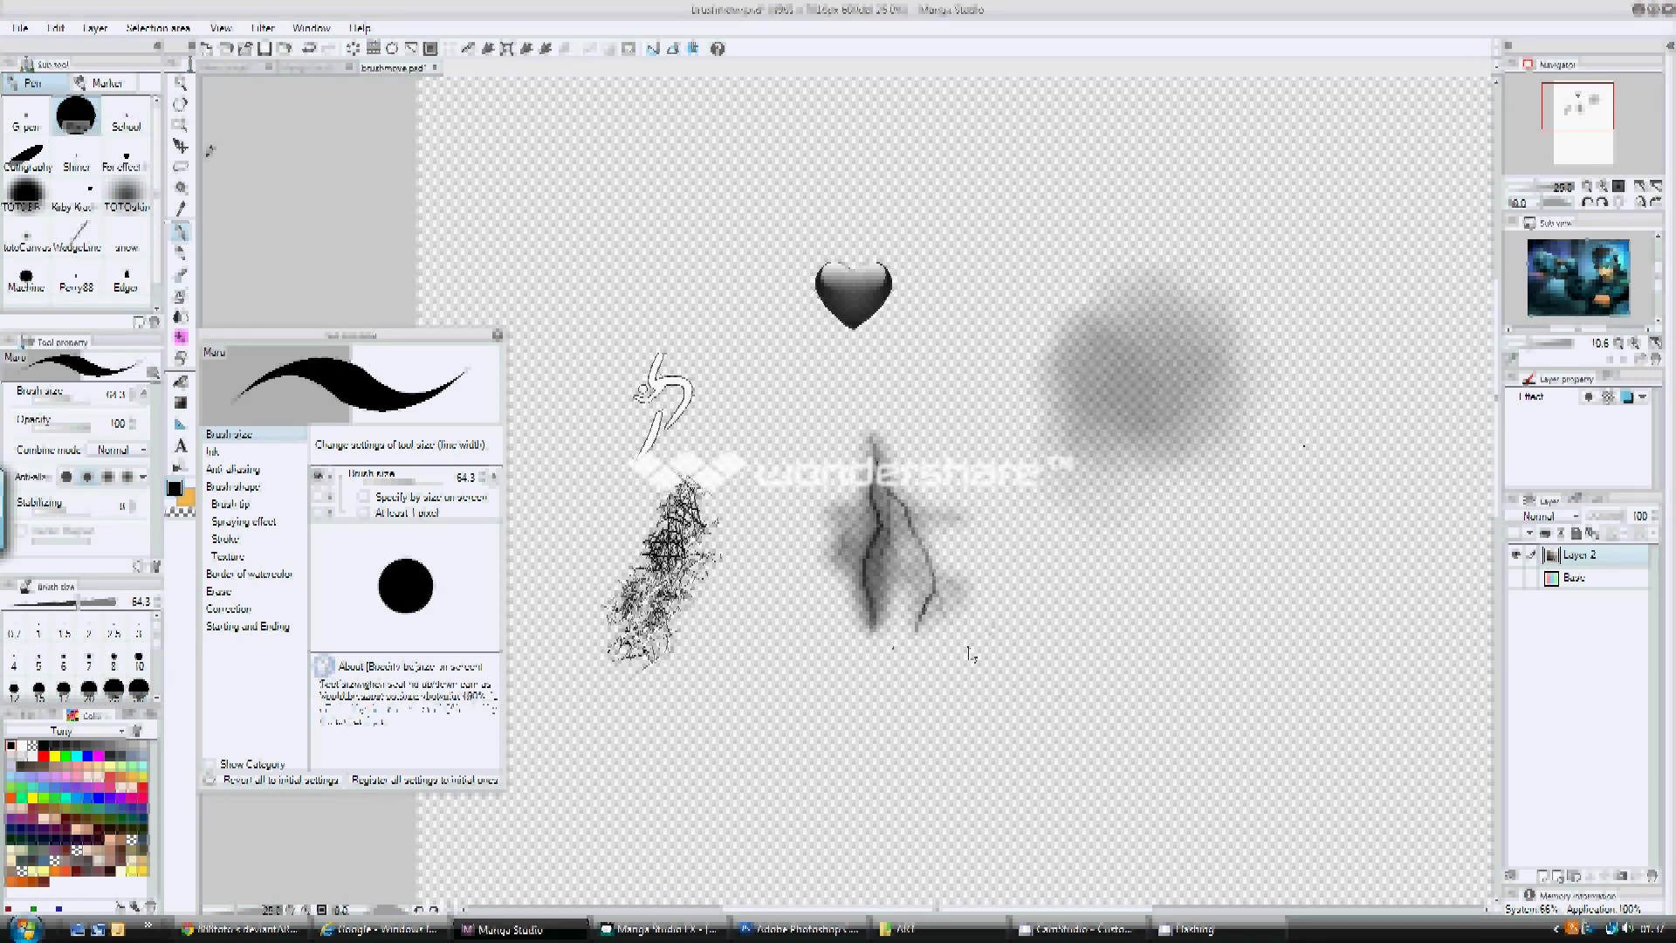
click(182, 168)
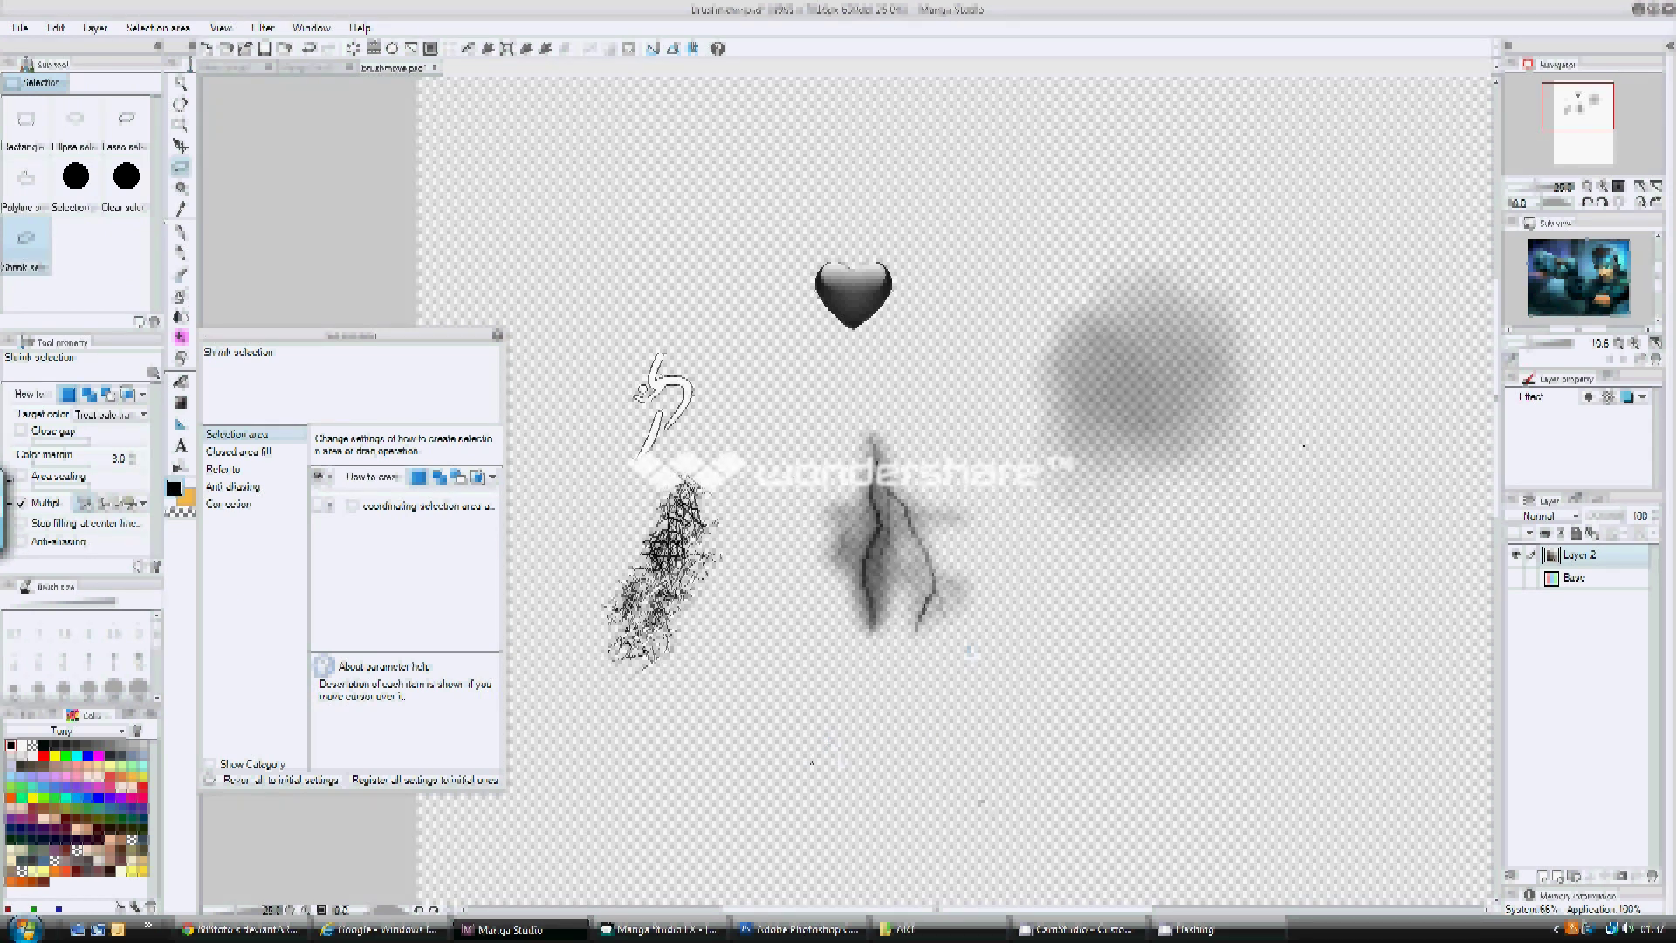
click(1516, 577)
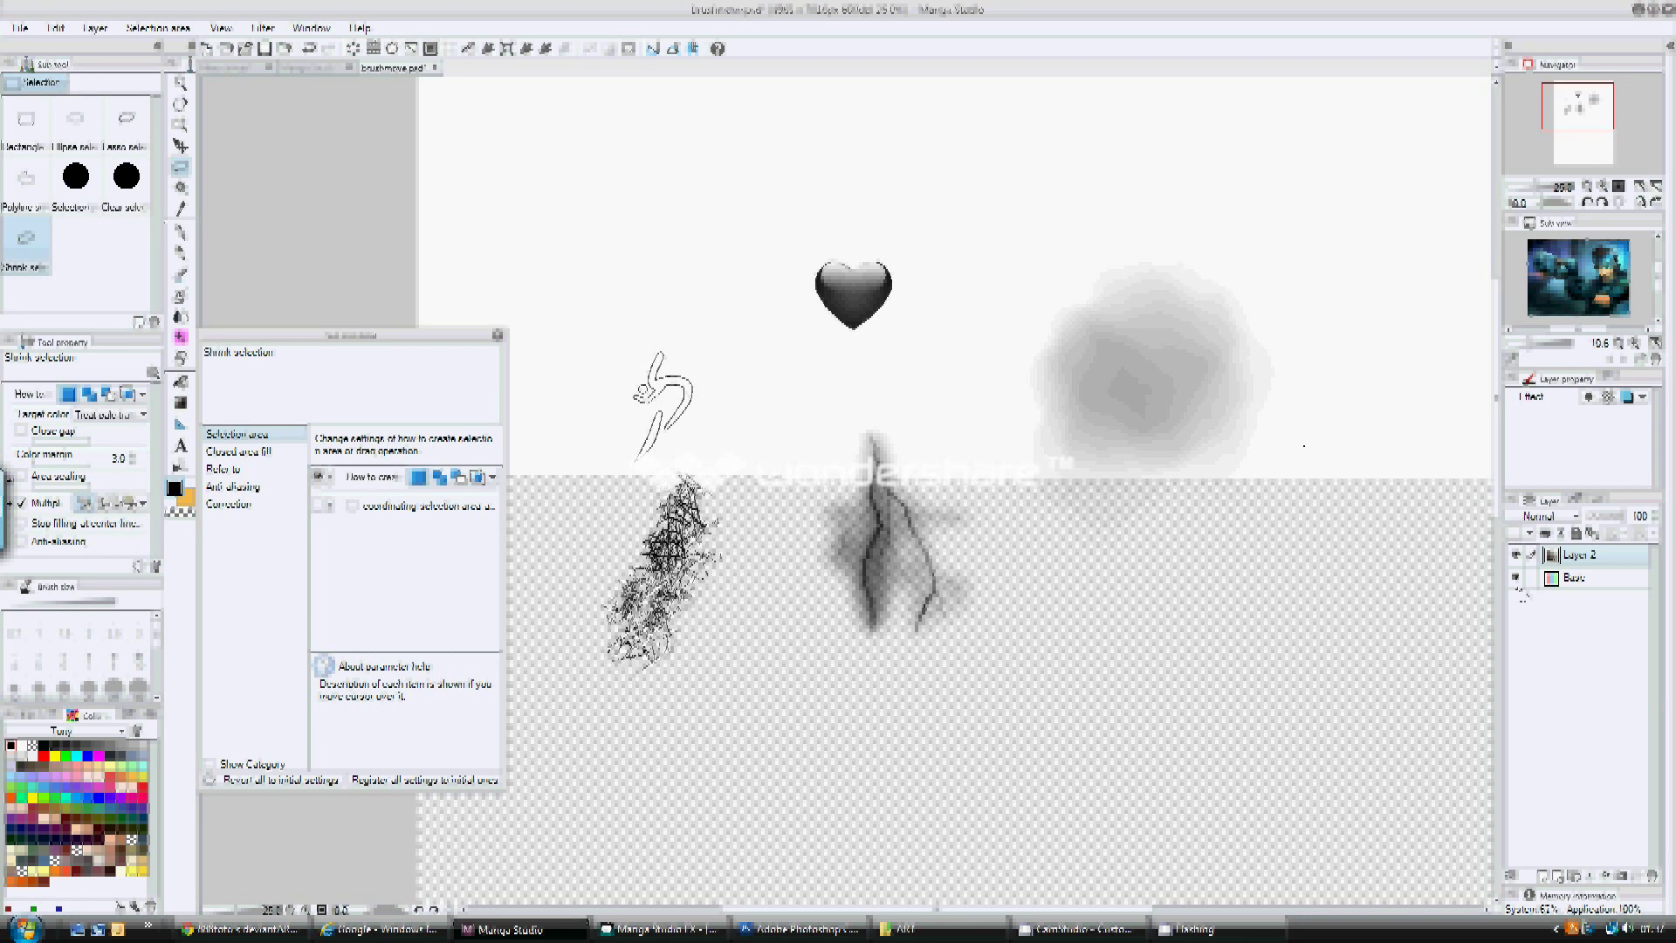
mouse_move(801, 479)
mouse_down()
mouse_move(834, 378)
mouse_move(1022, 477)
mouse_move(807, 473)
mouse_up()
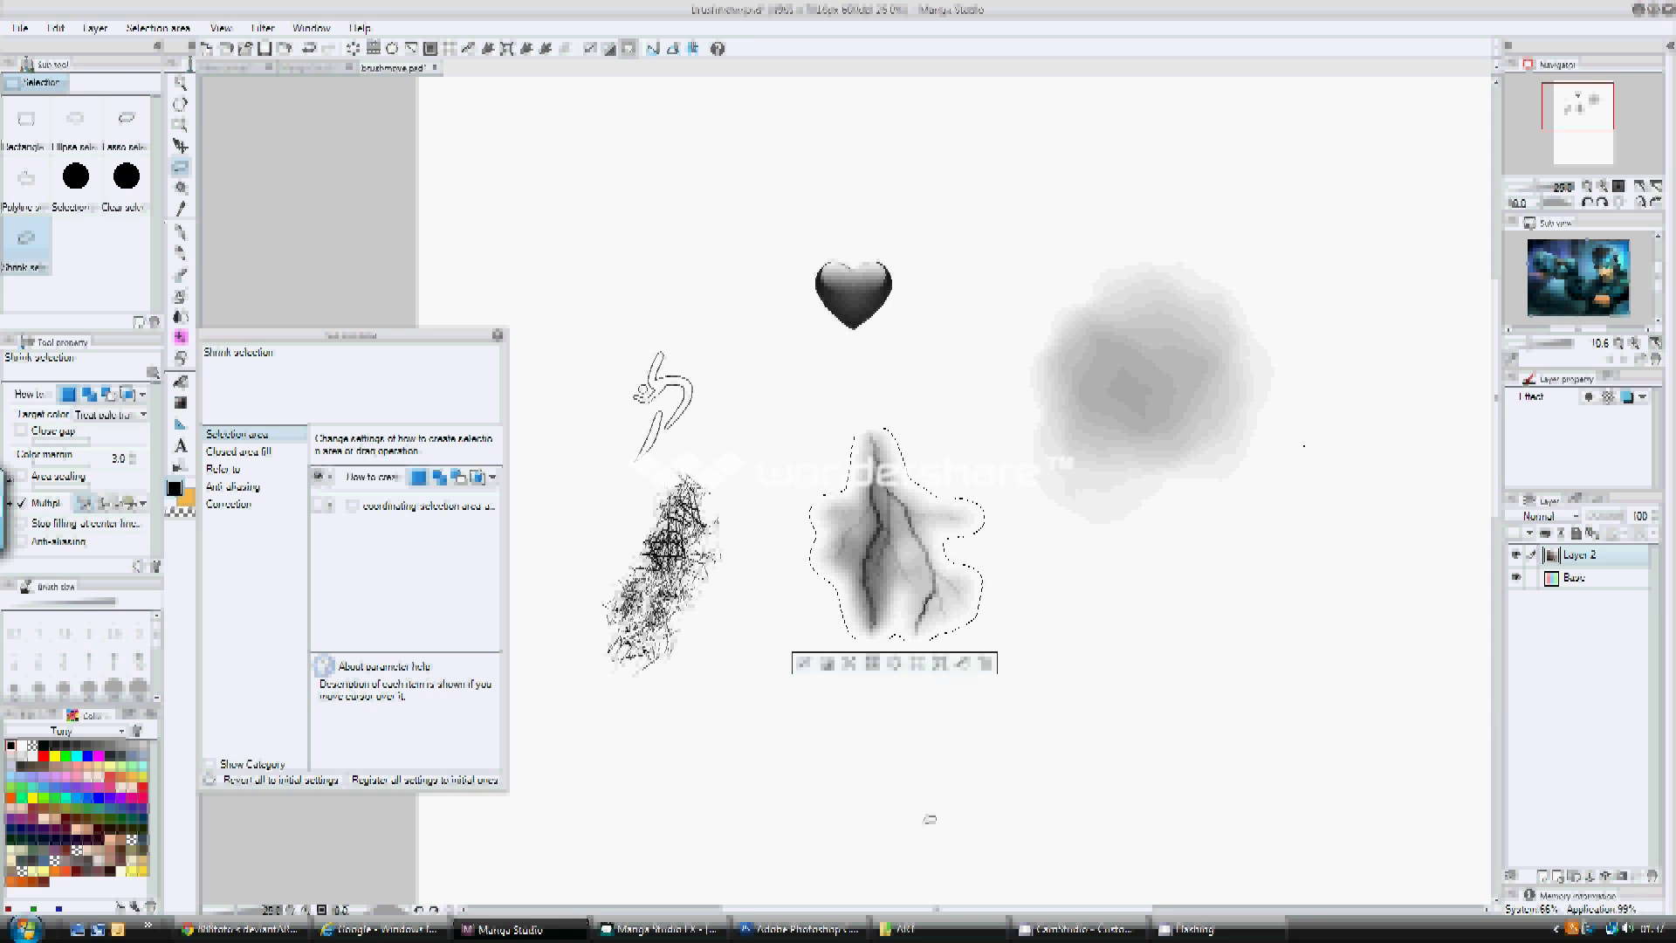
- Register the selected lightning as an image material, name it flash and enable its use for brush tip shape
click(55, 28)
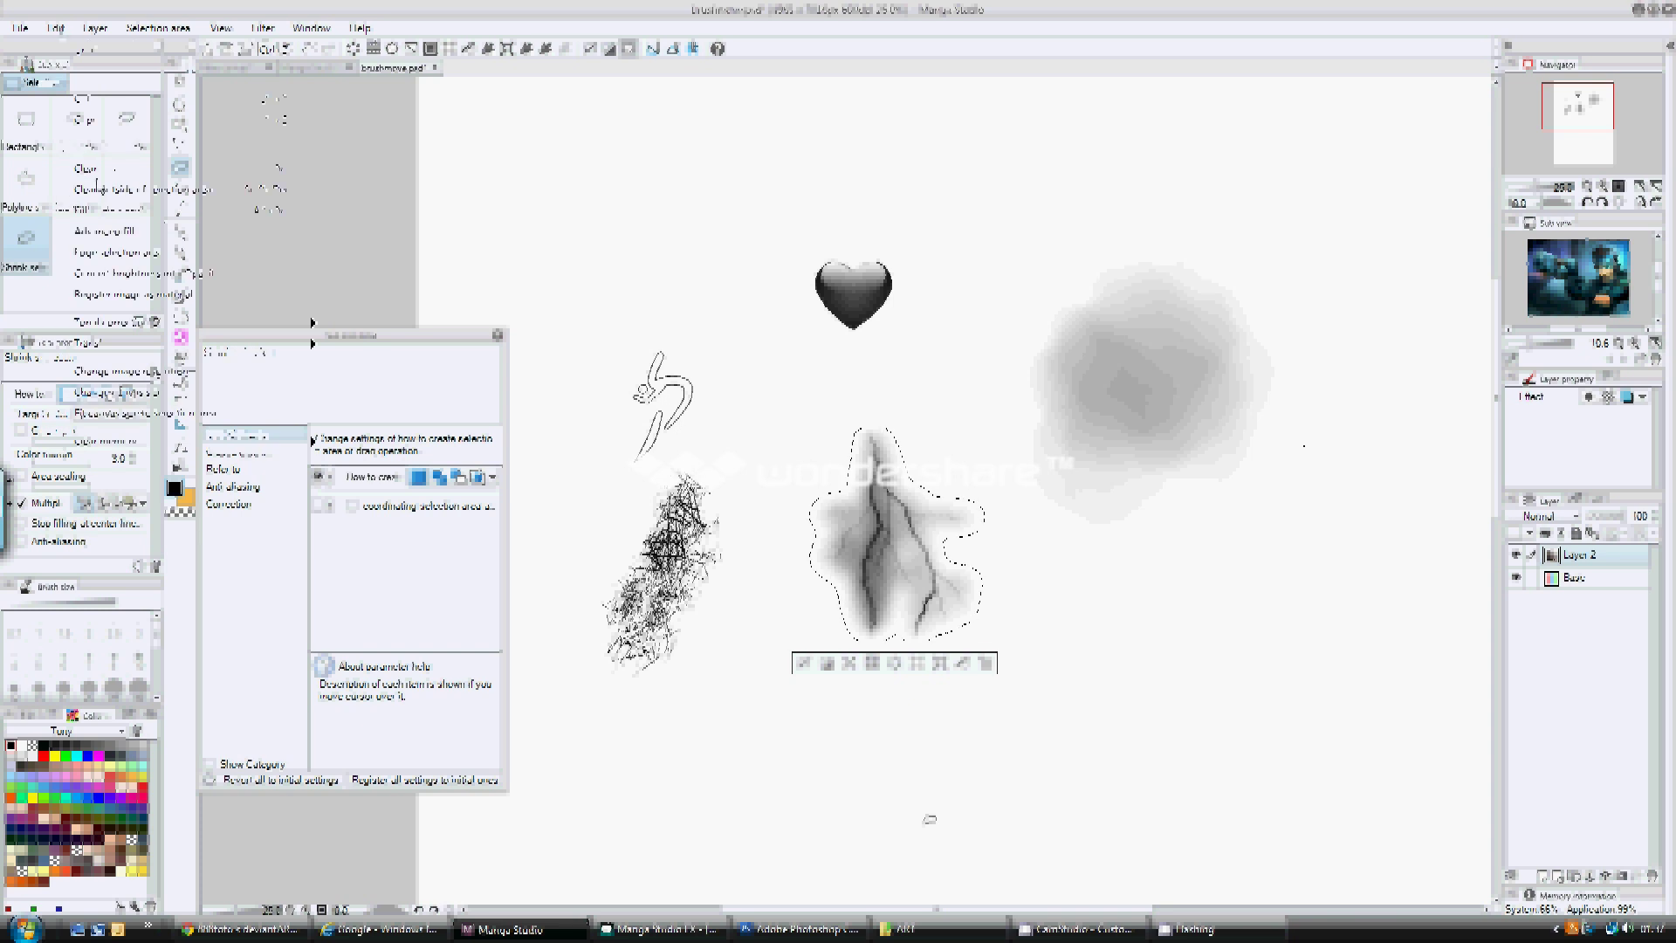
click(149, 295)
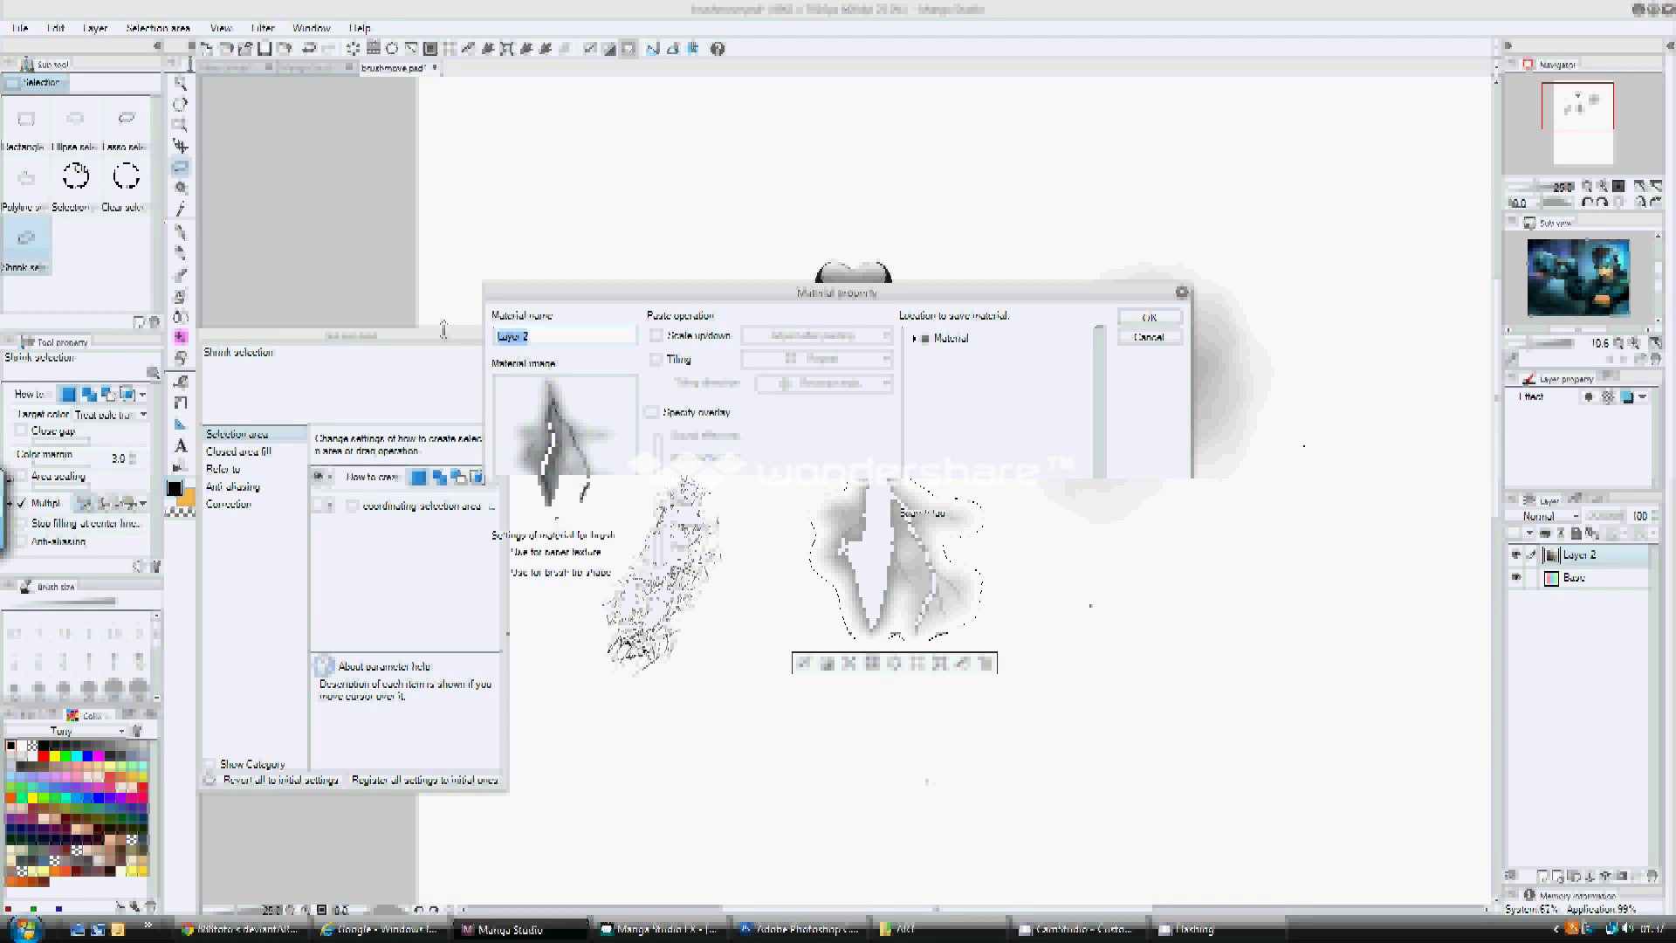
text(fly)
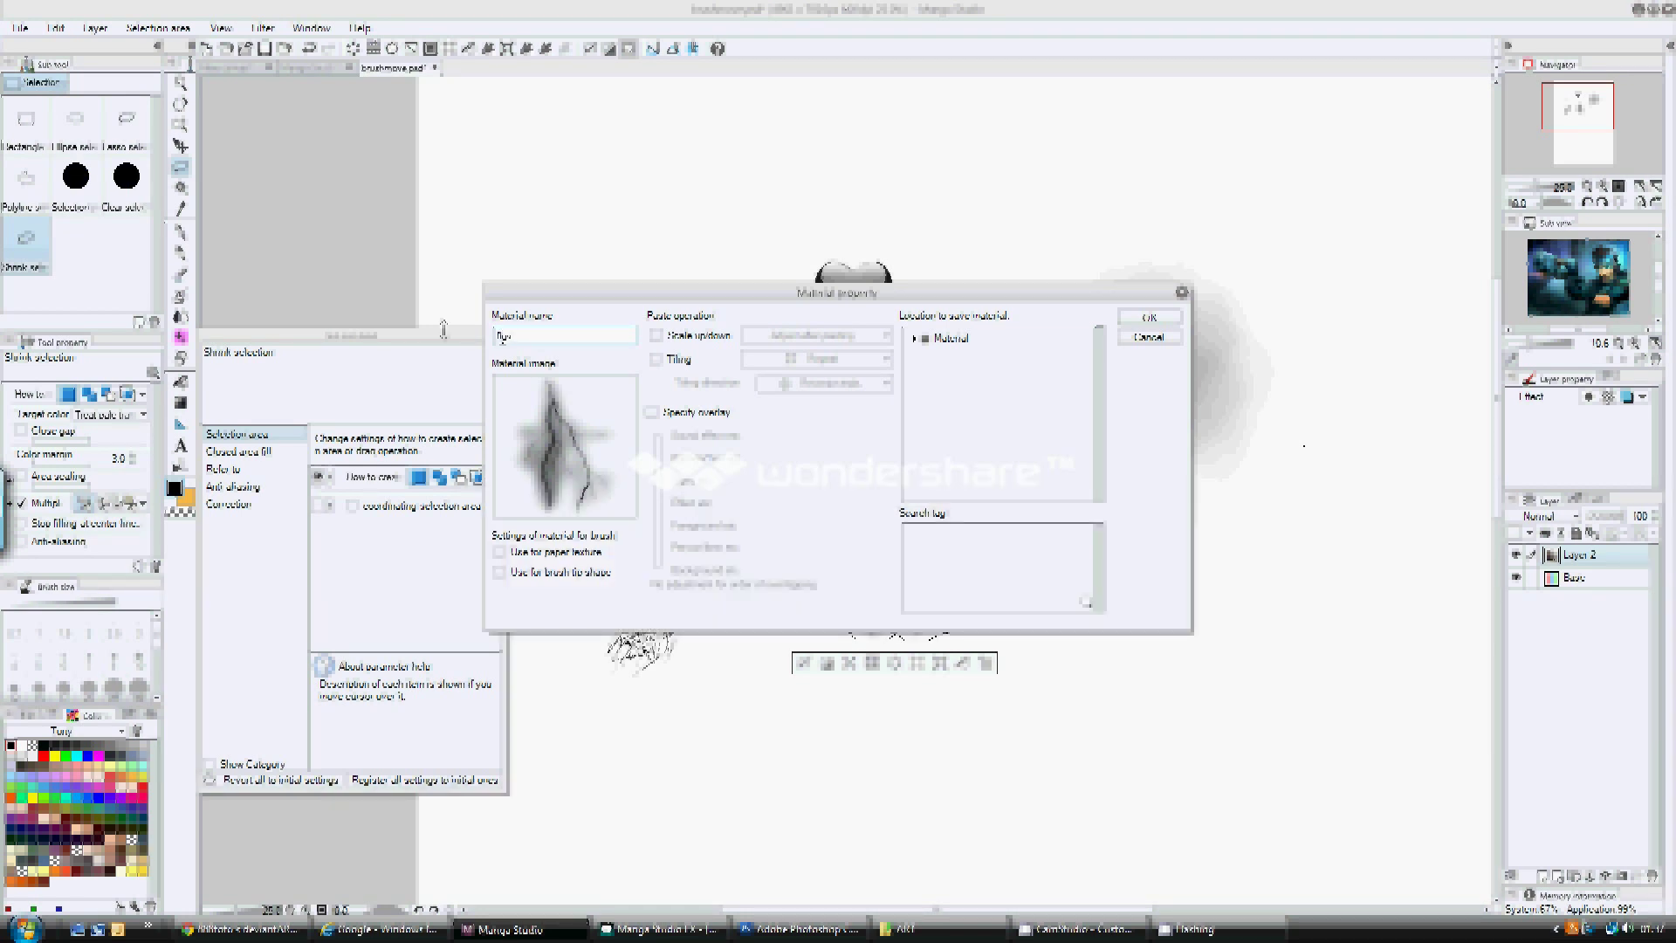
text(sh)
click(500, 573)
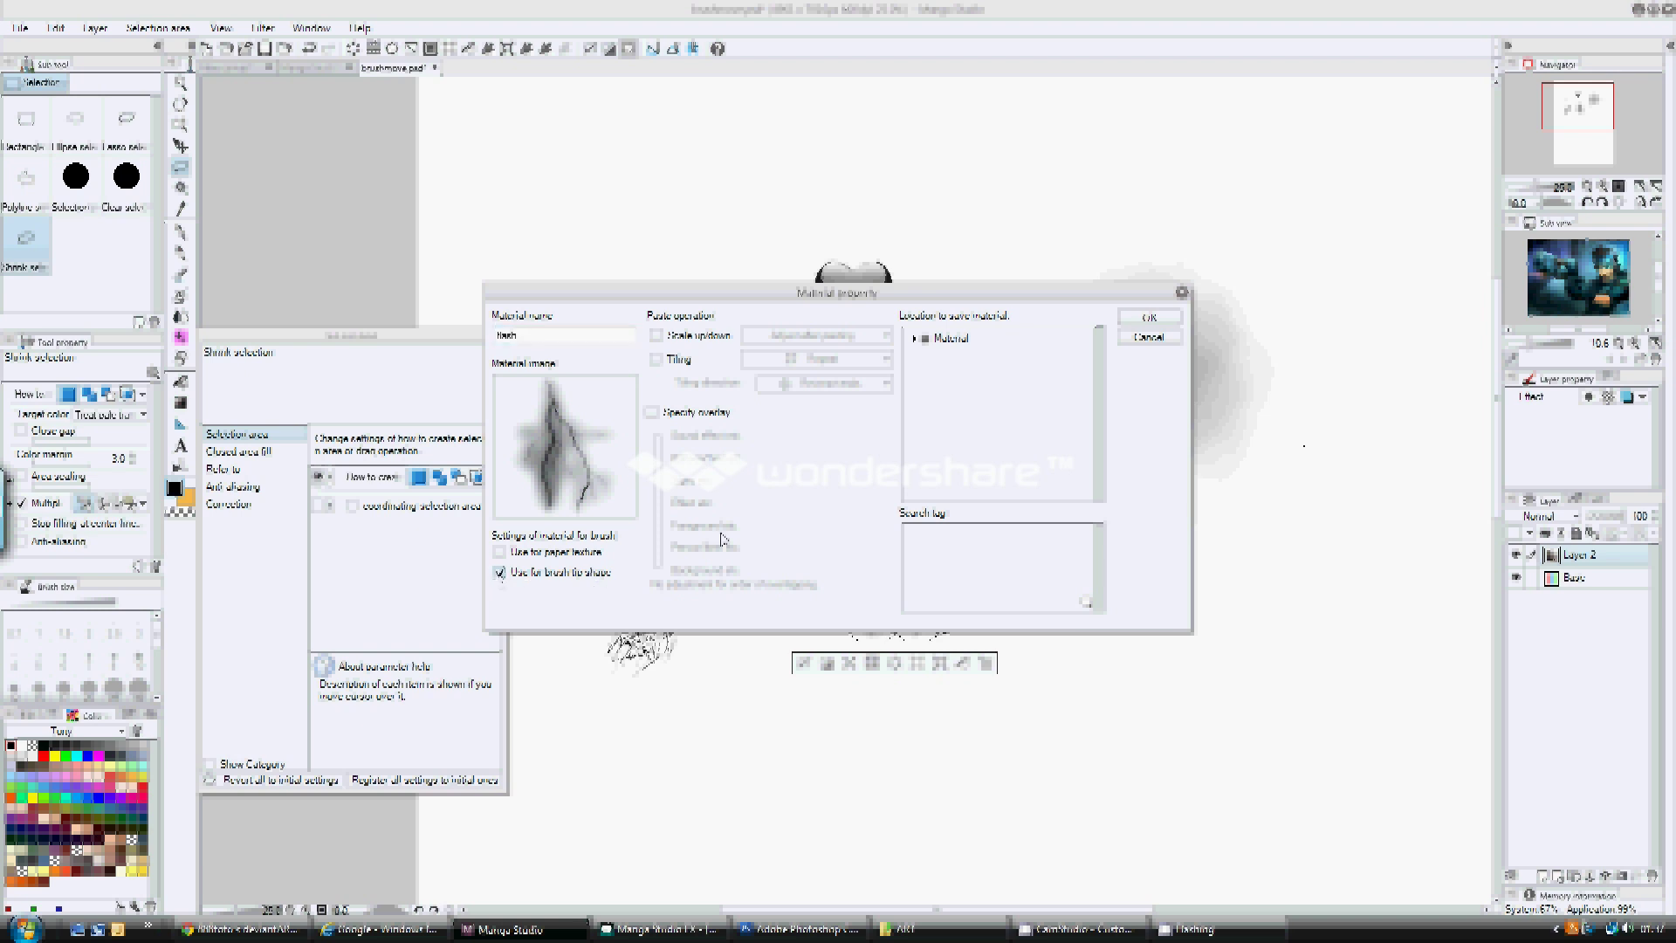
- Save the material under Image material > Brush with a search tag, and clear the selection on the canvas
click(914, 340)
click(924, 423)
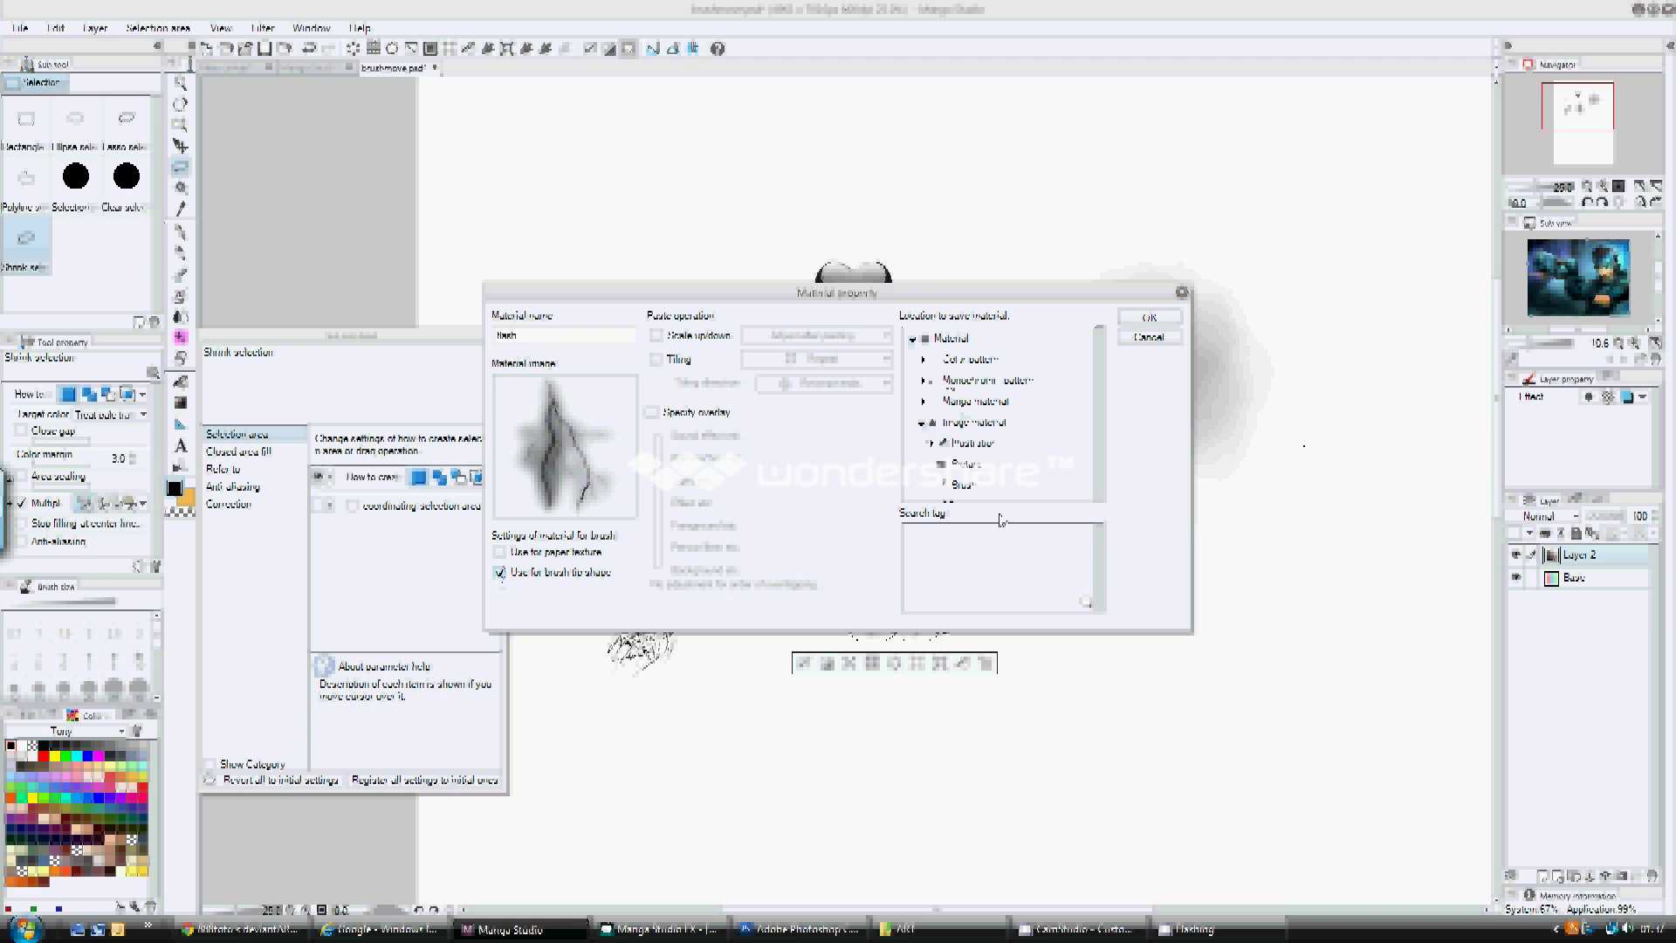
click(966, 487)
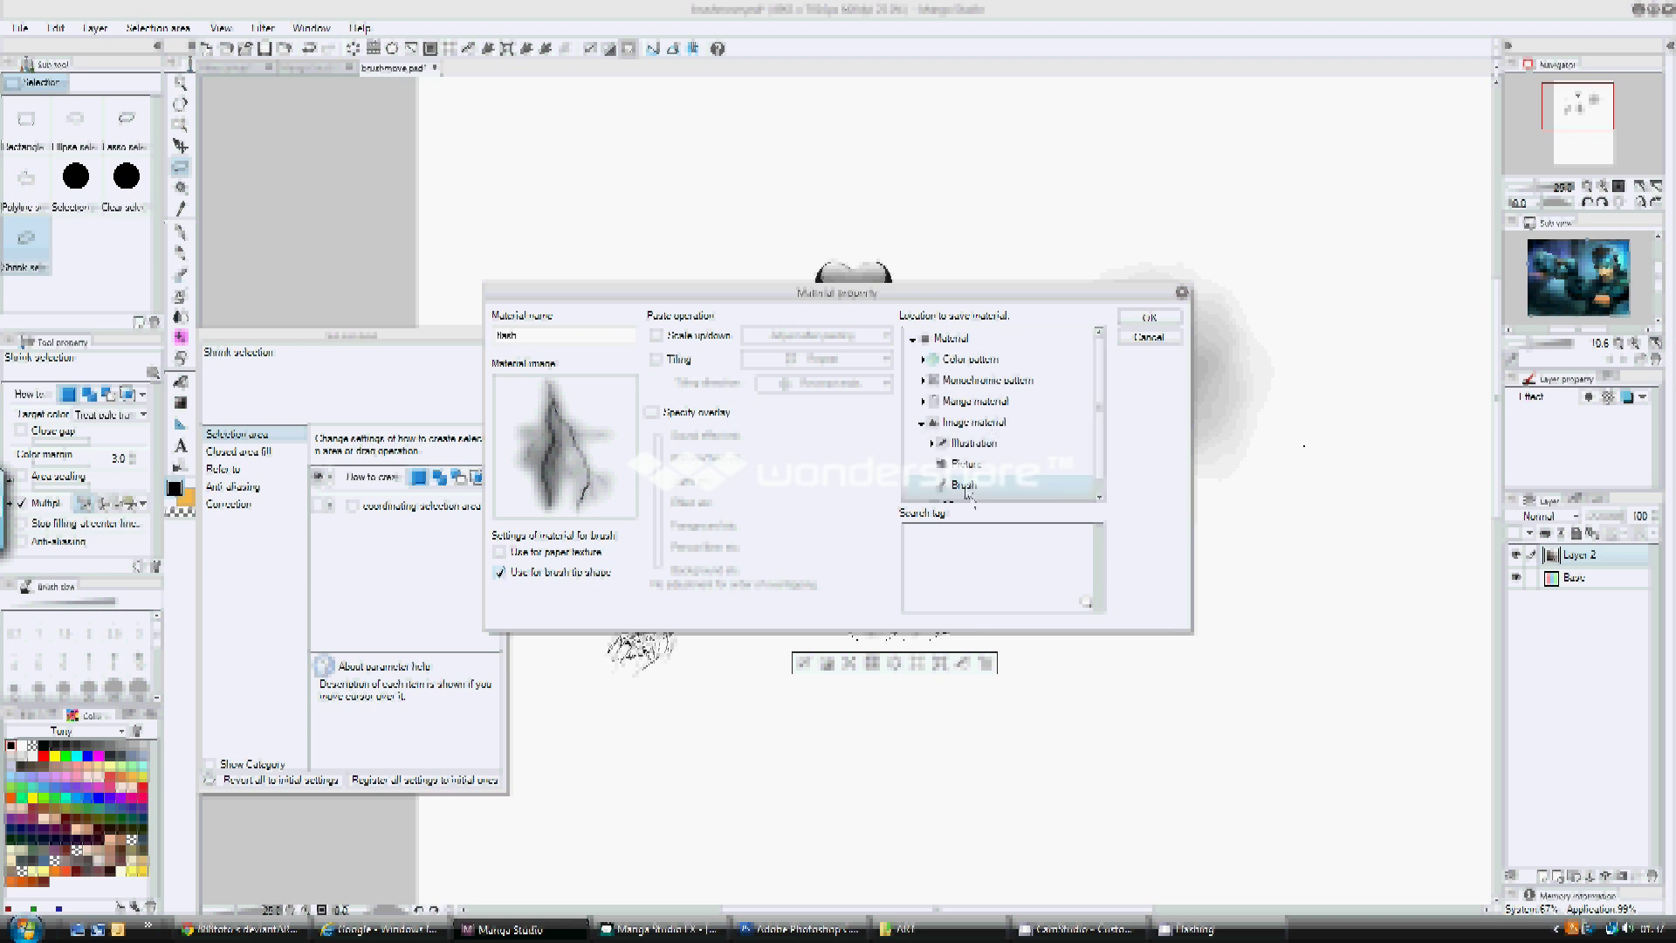
click(1090, 604)
text(to)
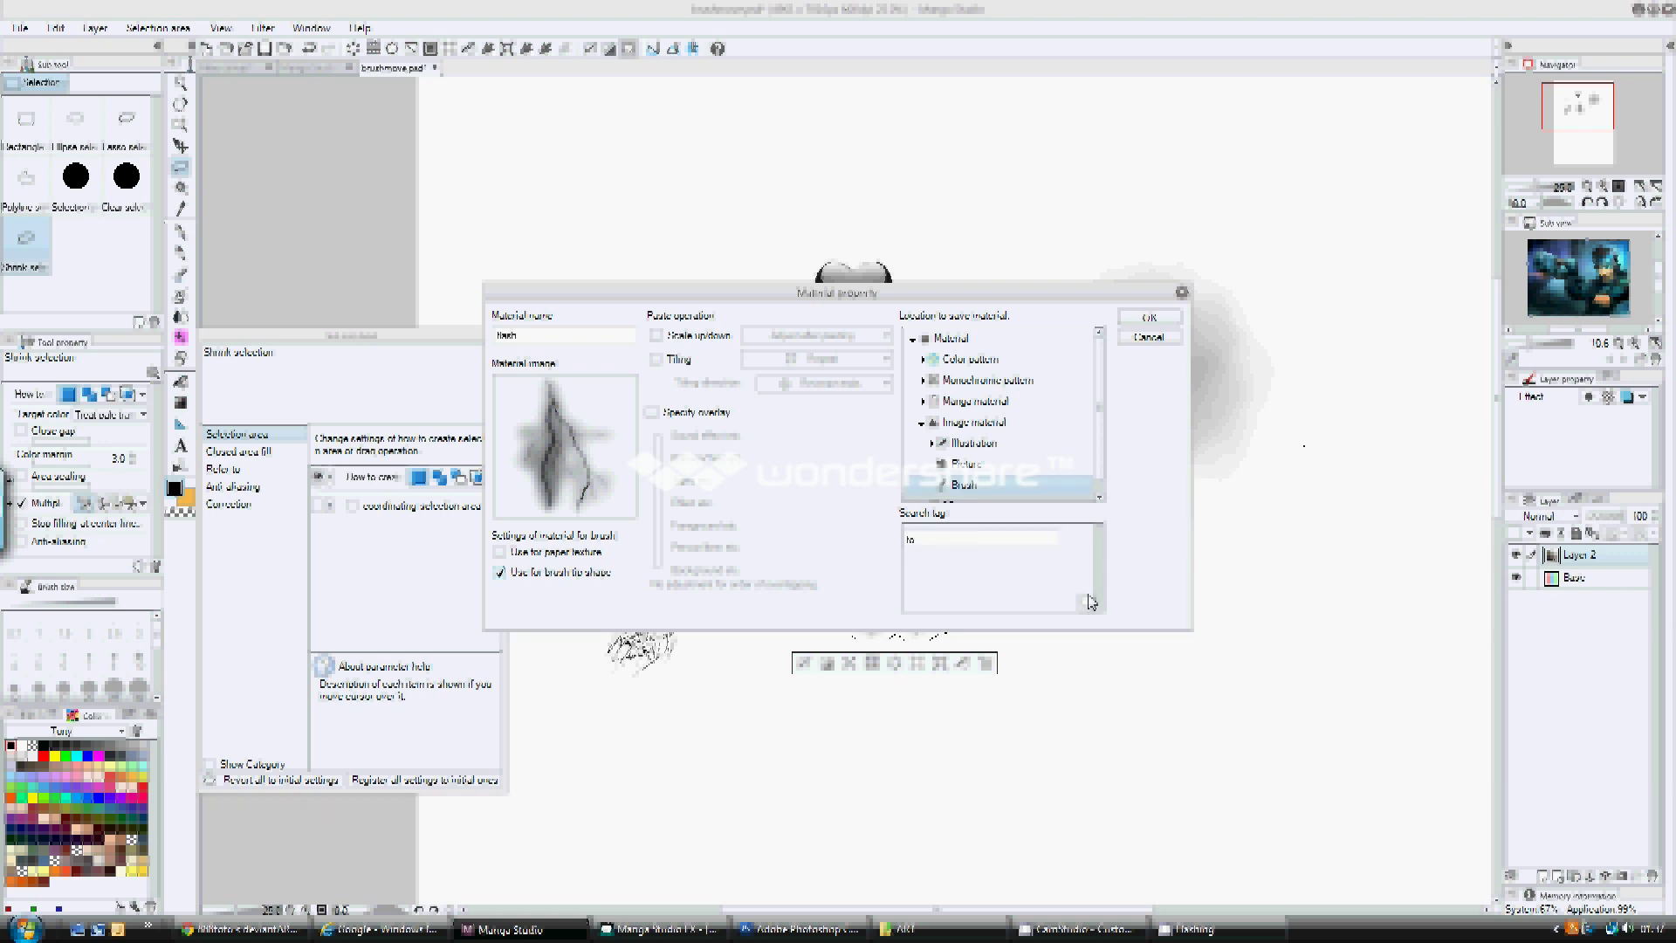
text(tor)
click(1153, 313)
click(1151, 317)
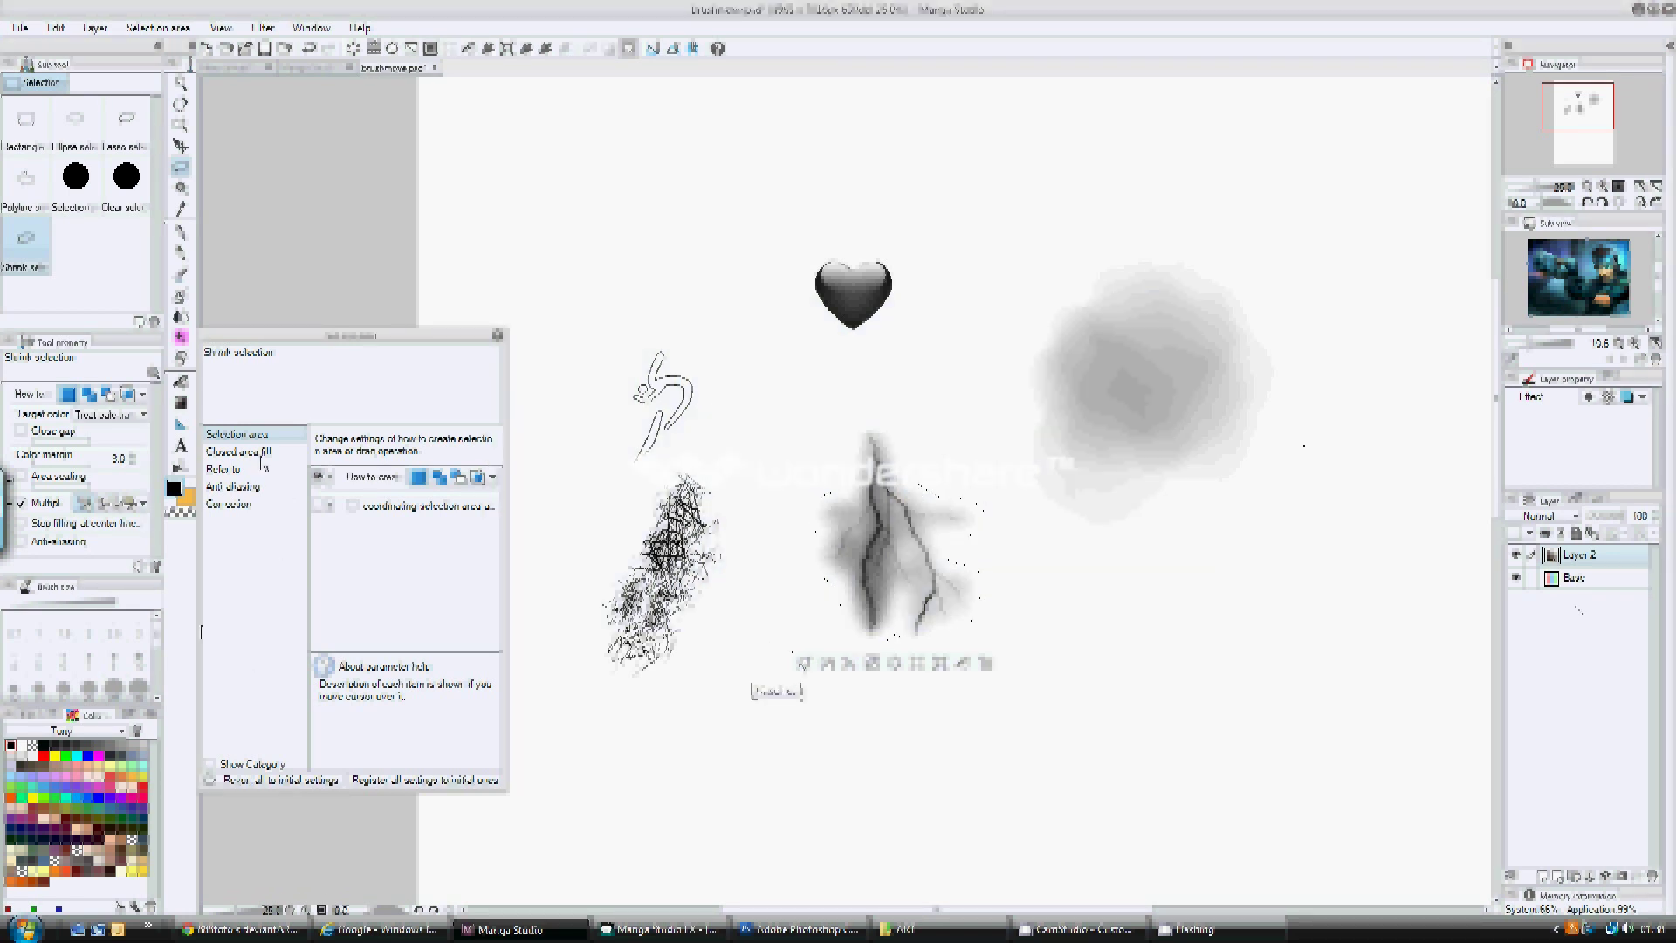
key(ctrl+d)
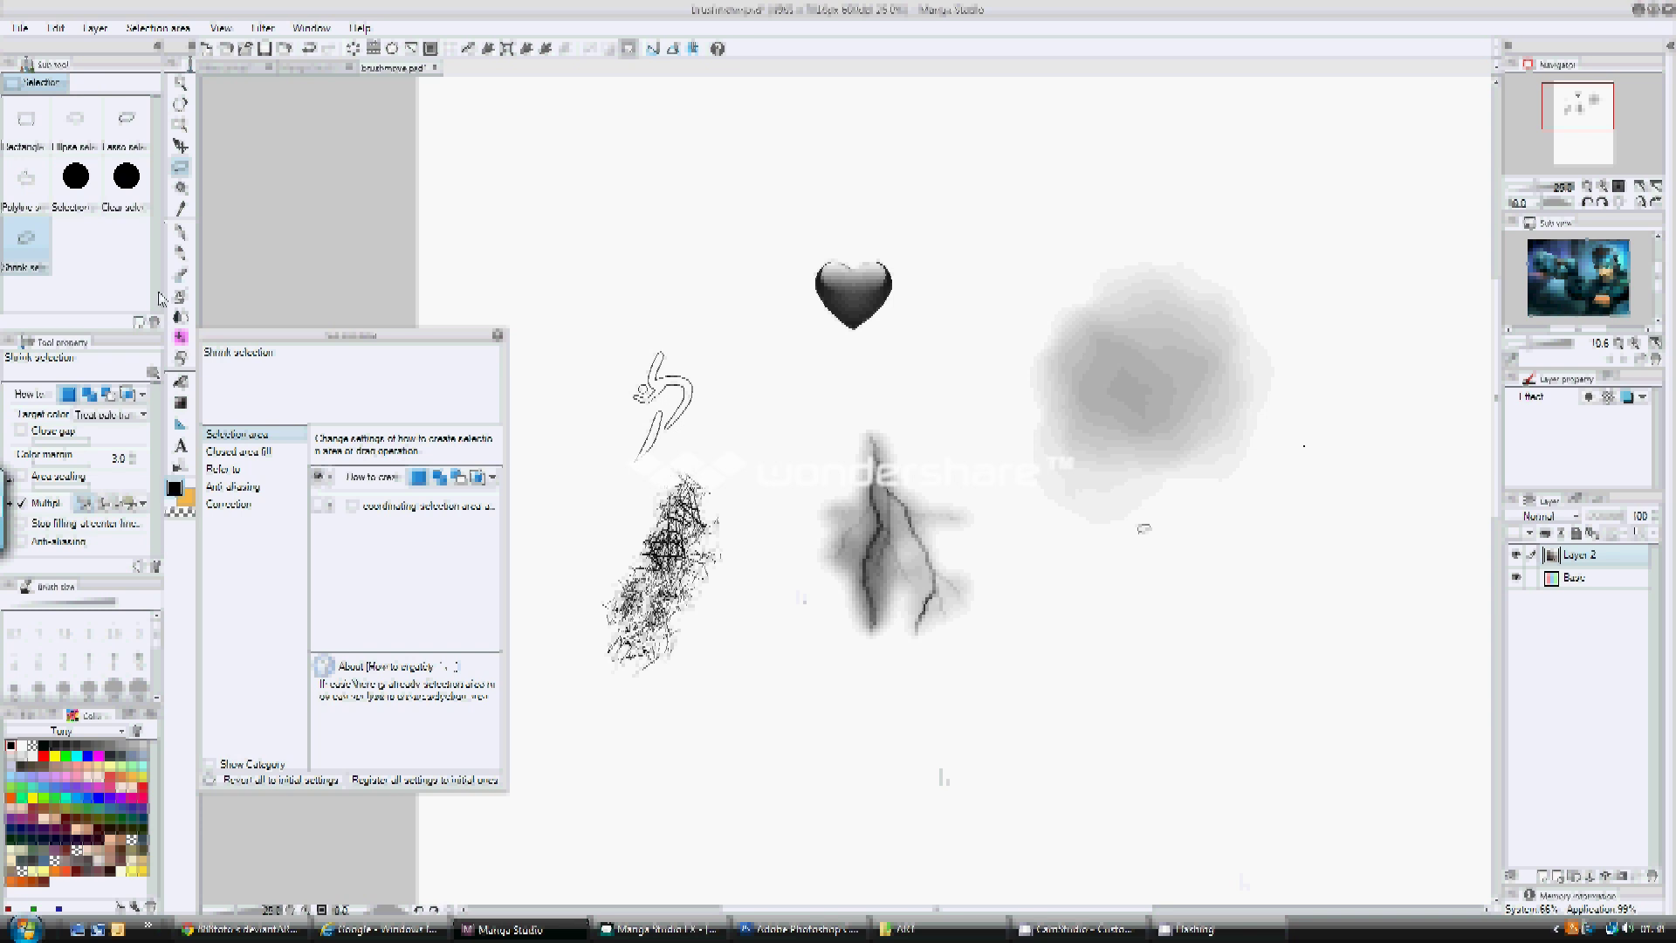
- Duplicate the Wierd effect sub tool and name the copy Flash
click(181, 341)
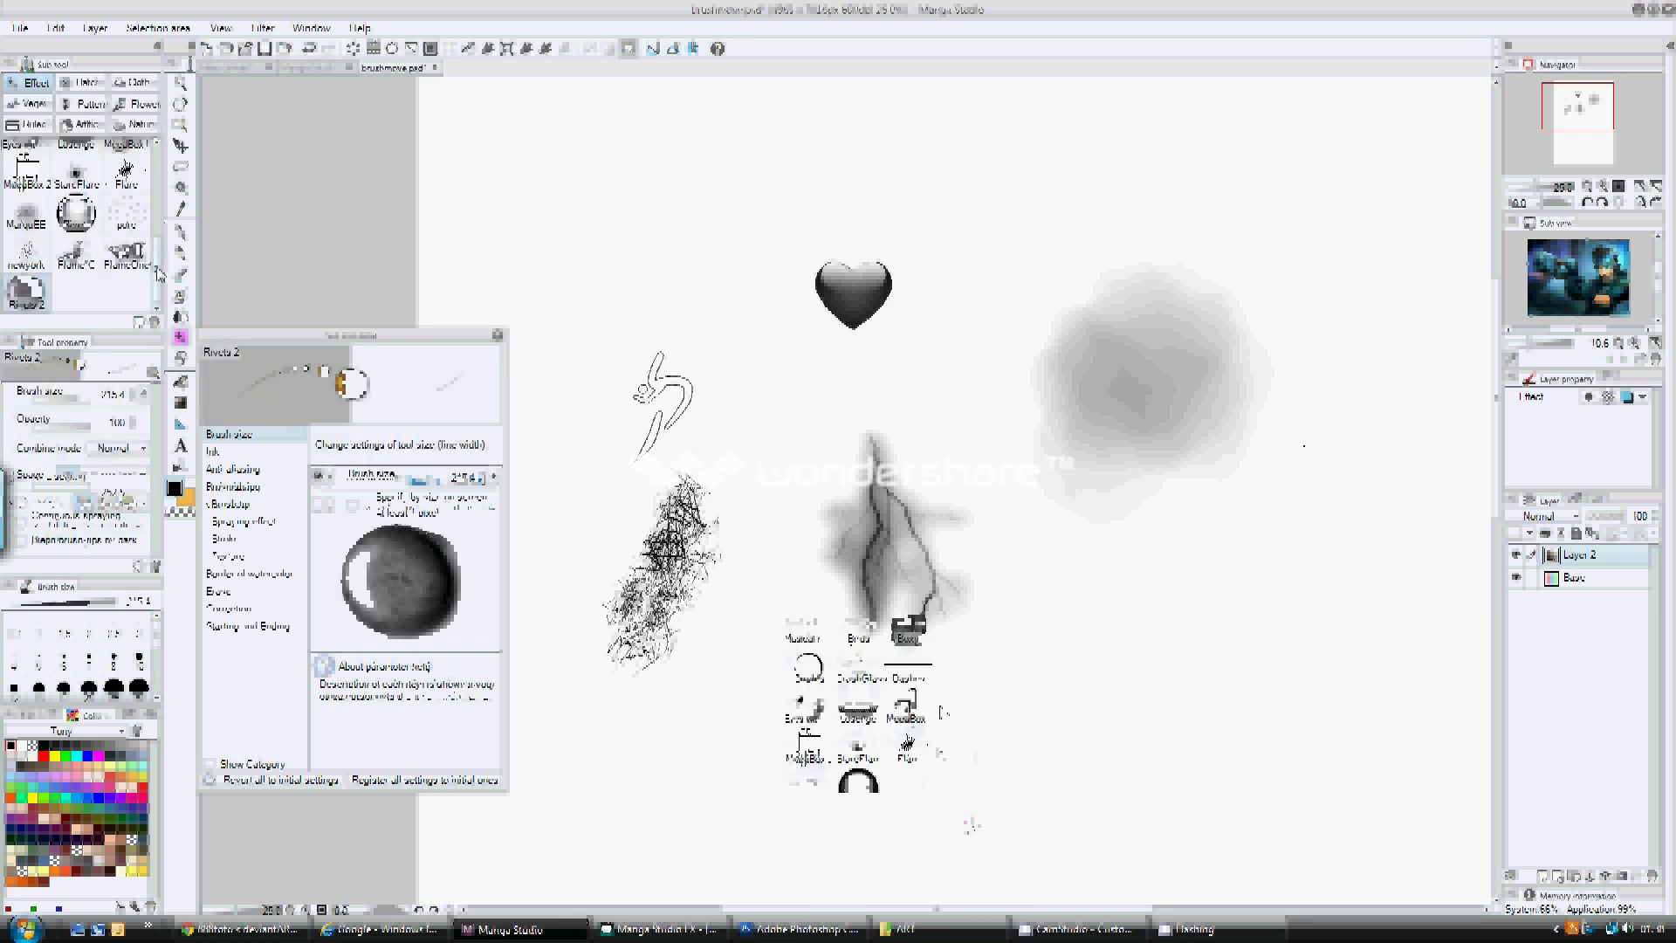
scroll(131, 227, up, 3)
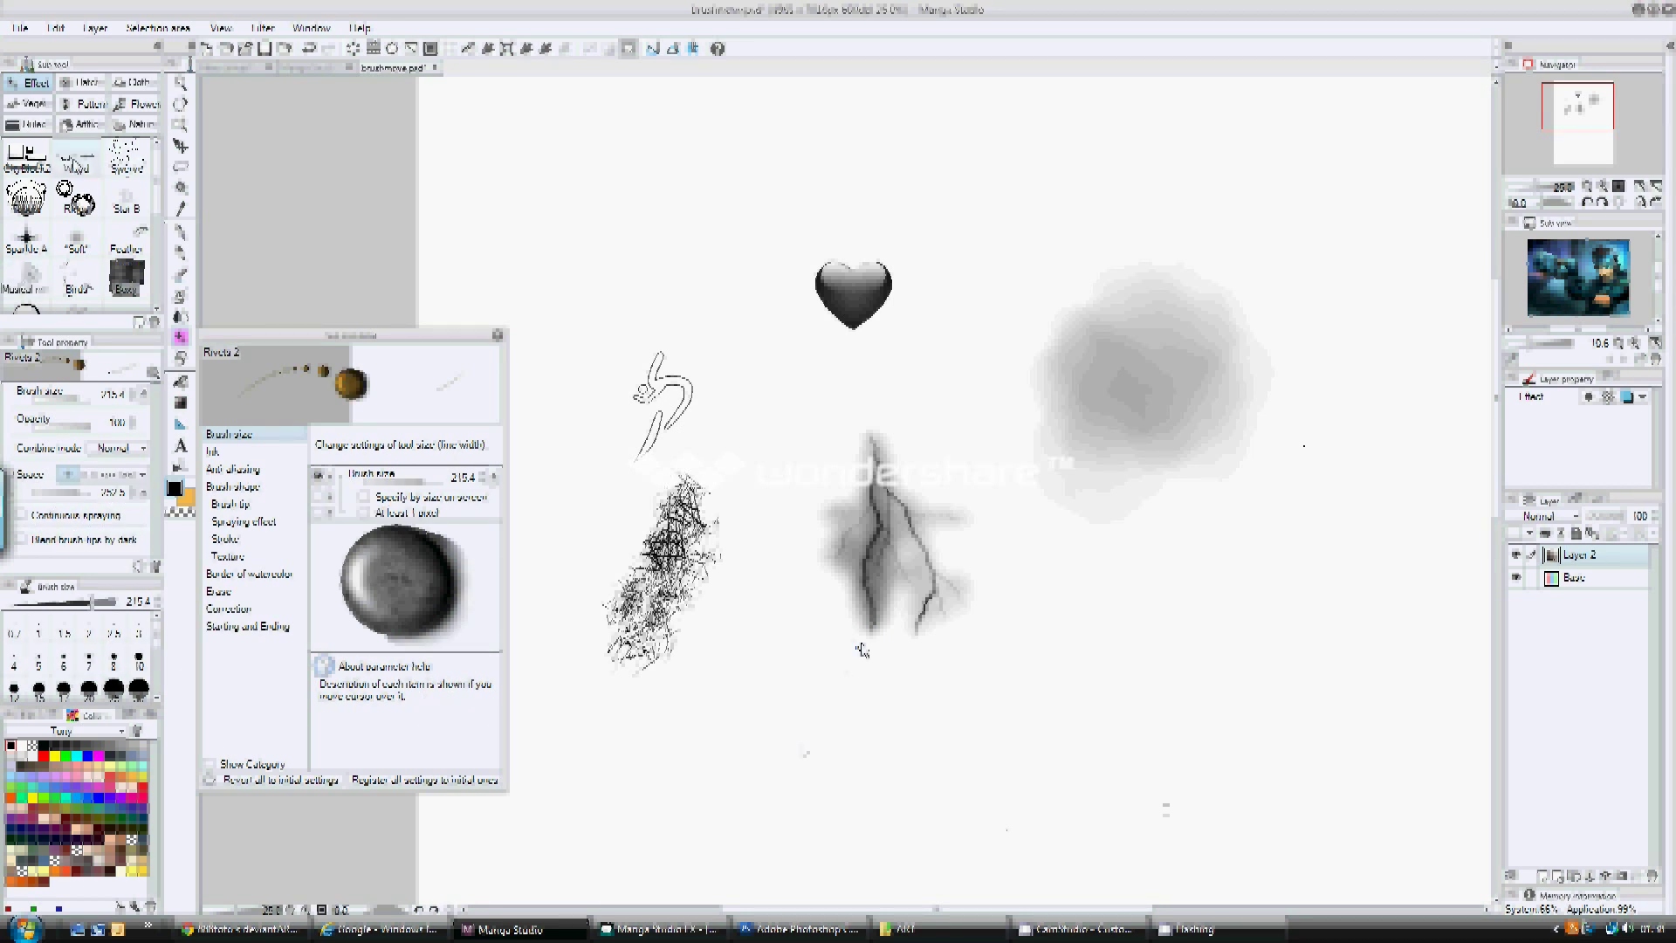
click(80, 166)
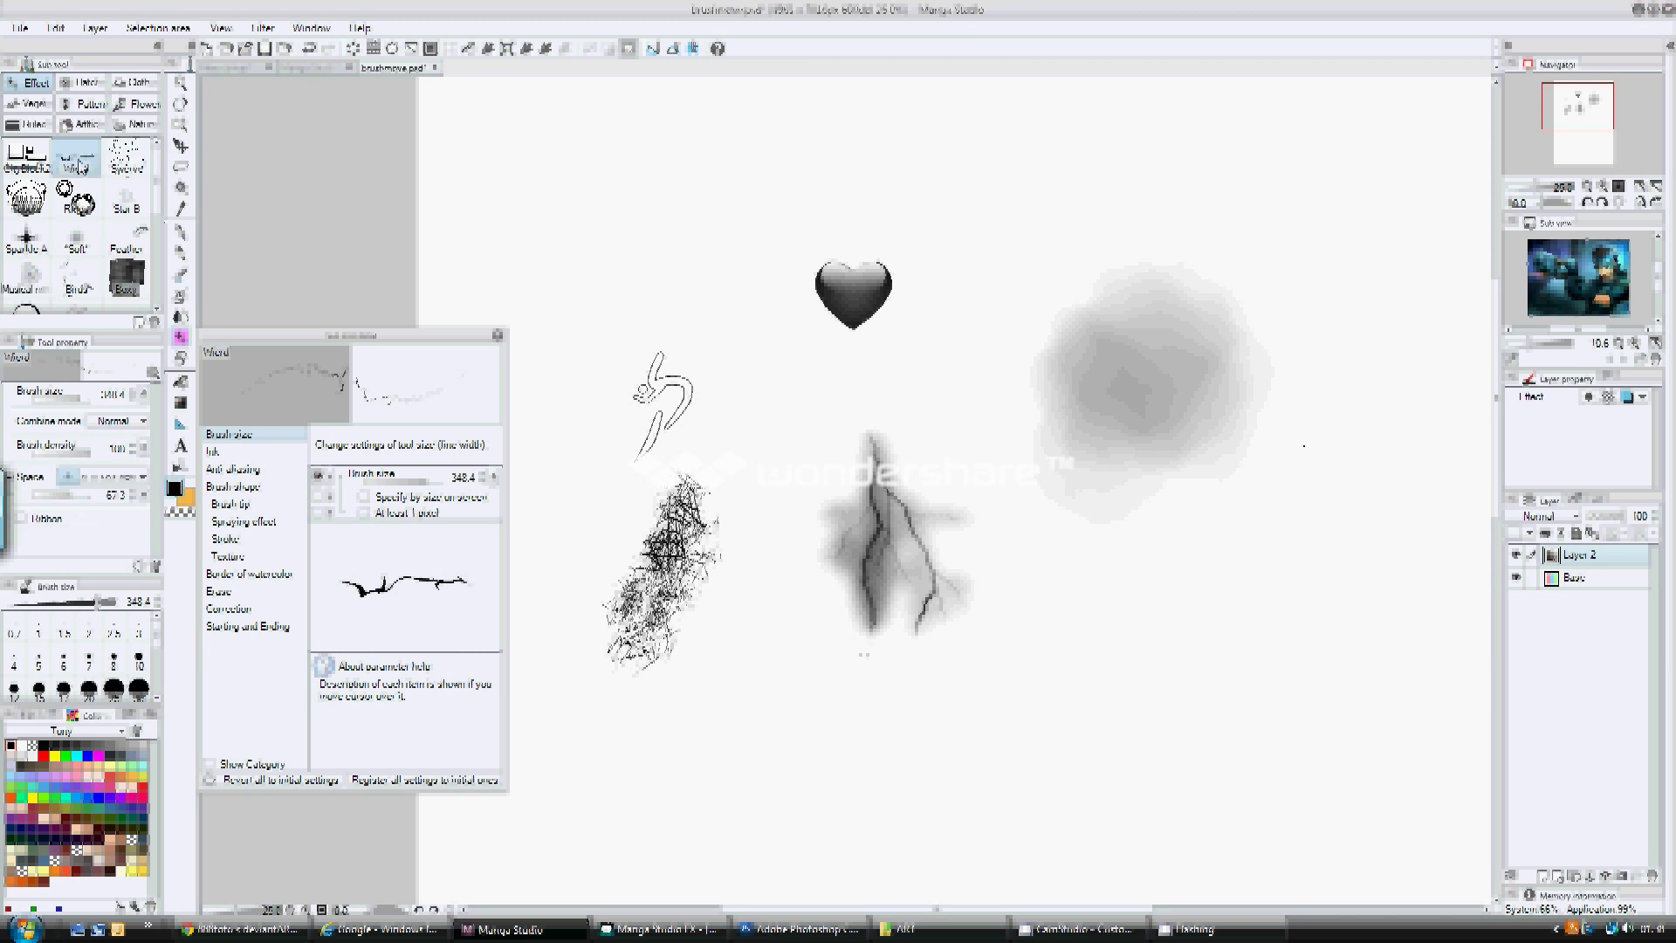
right_click(73, 163)
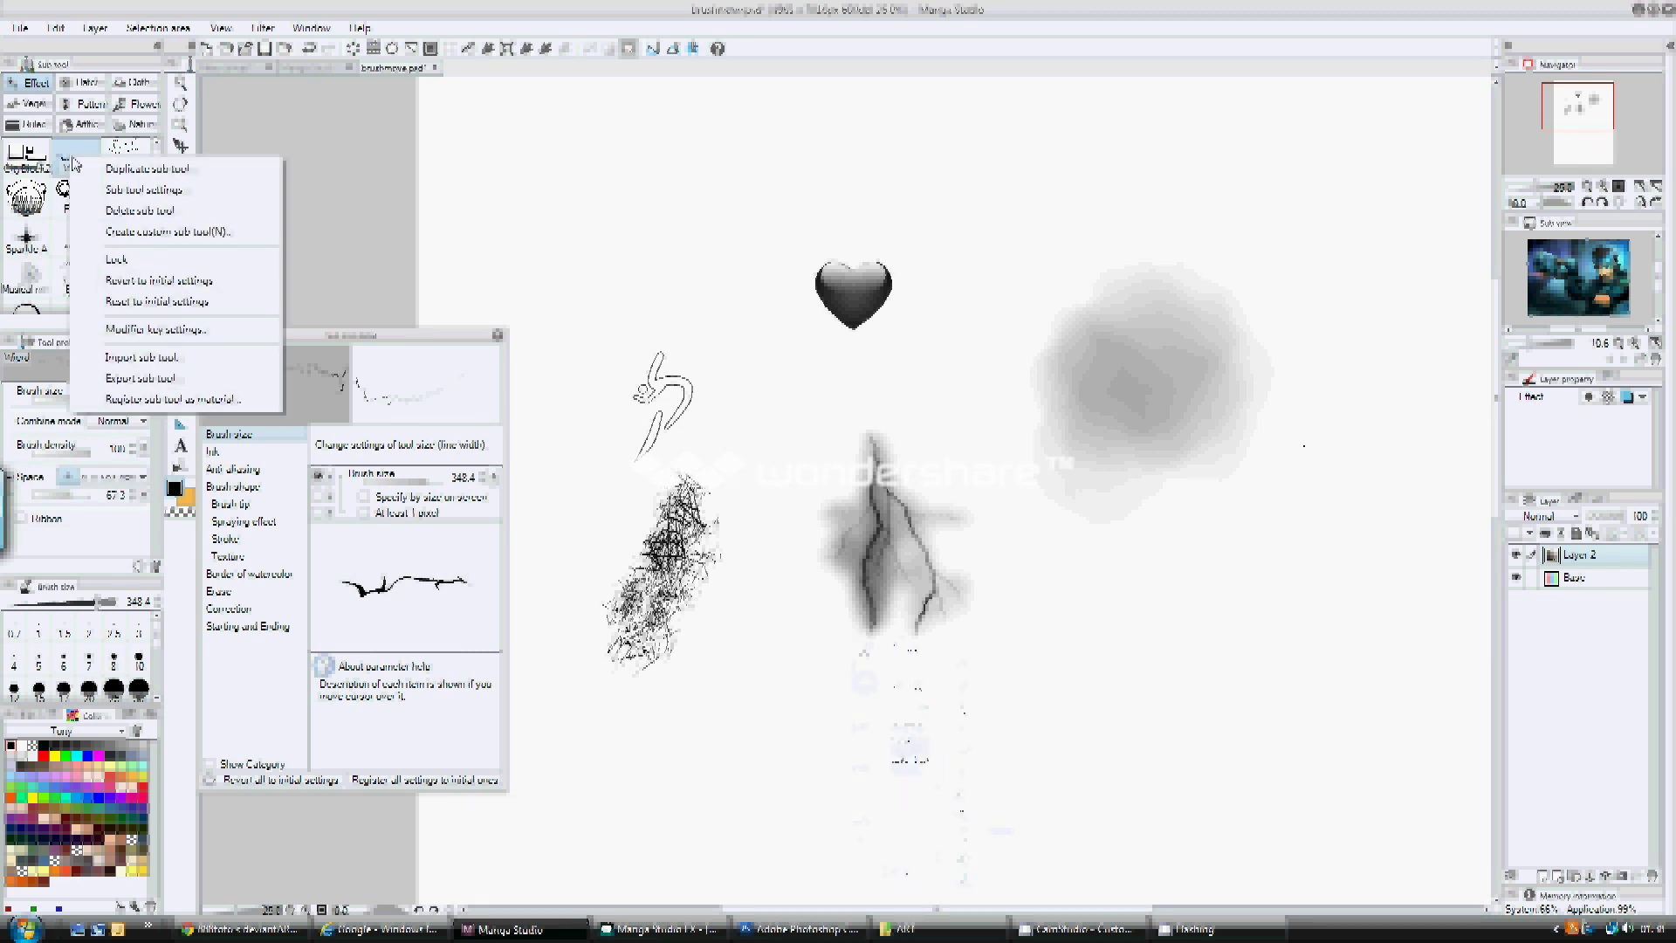
click(151, 169)
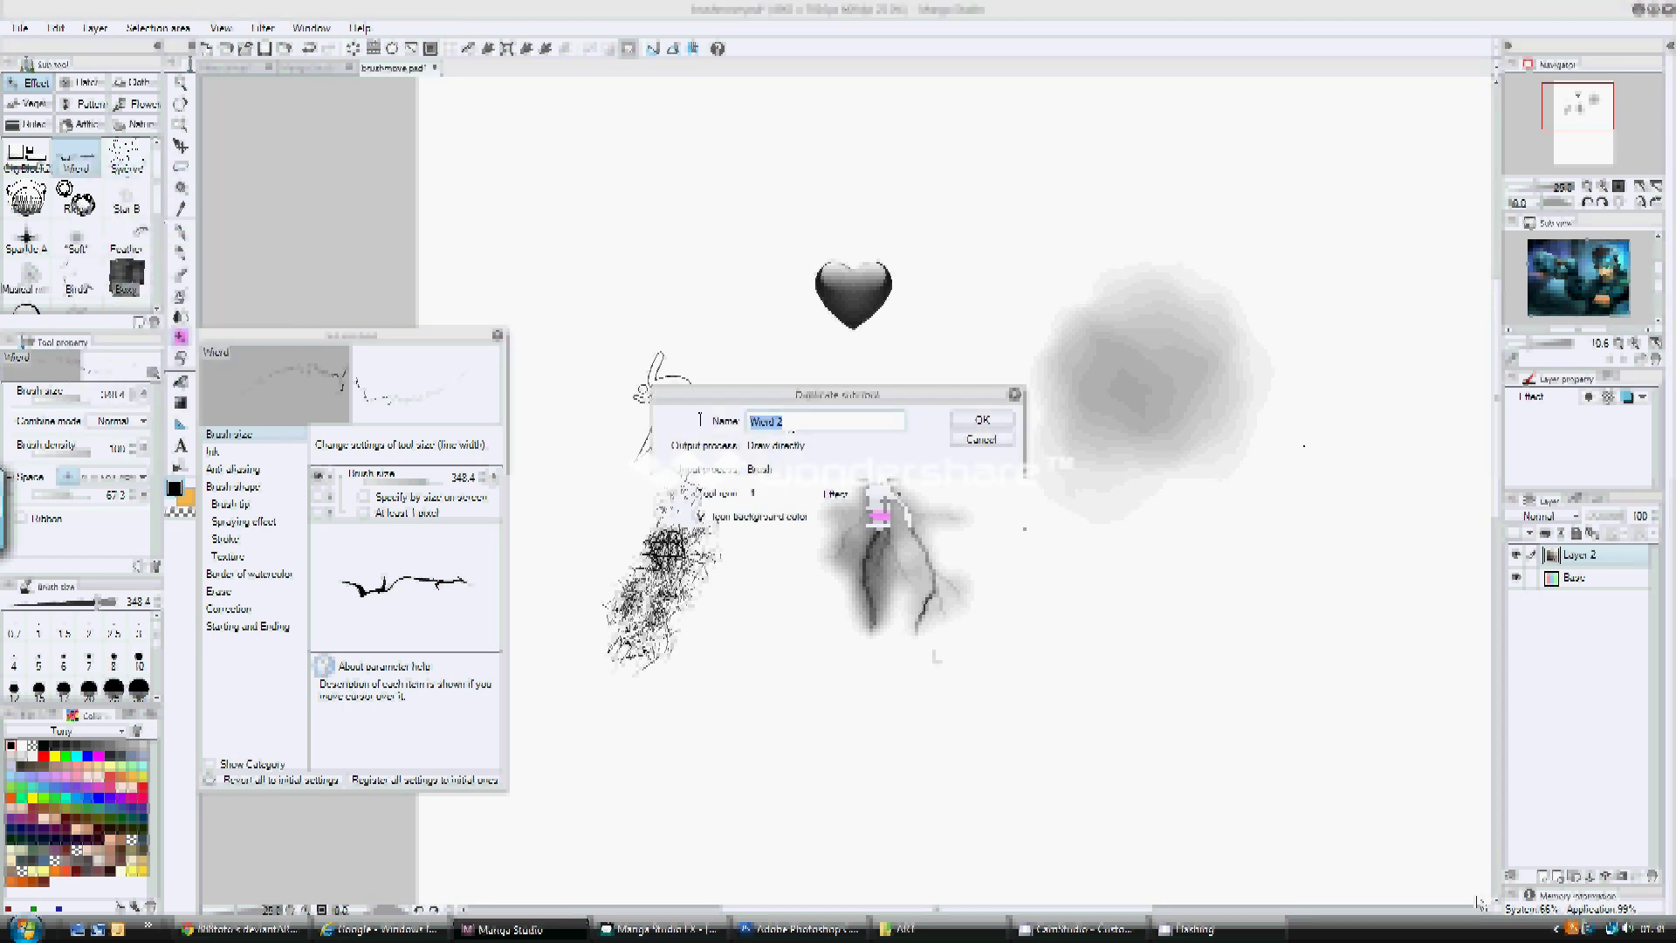
text(F)
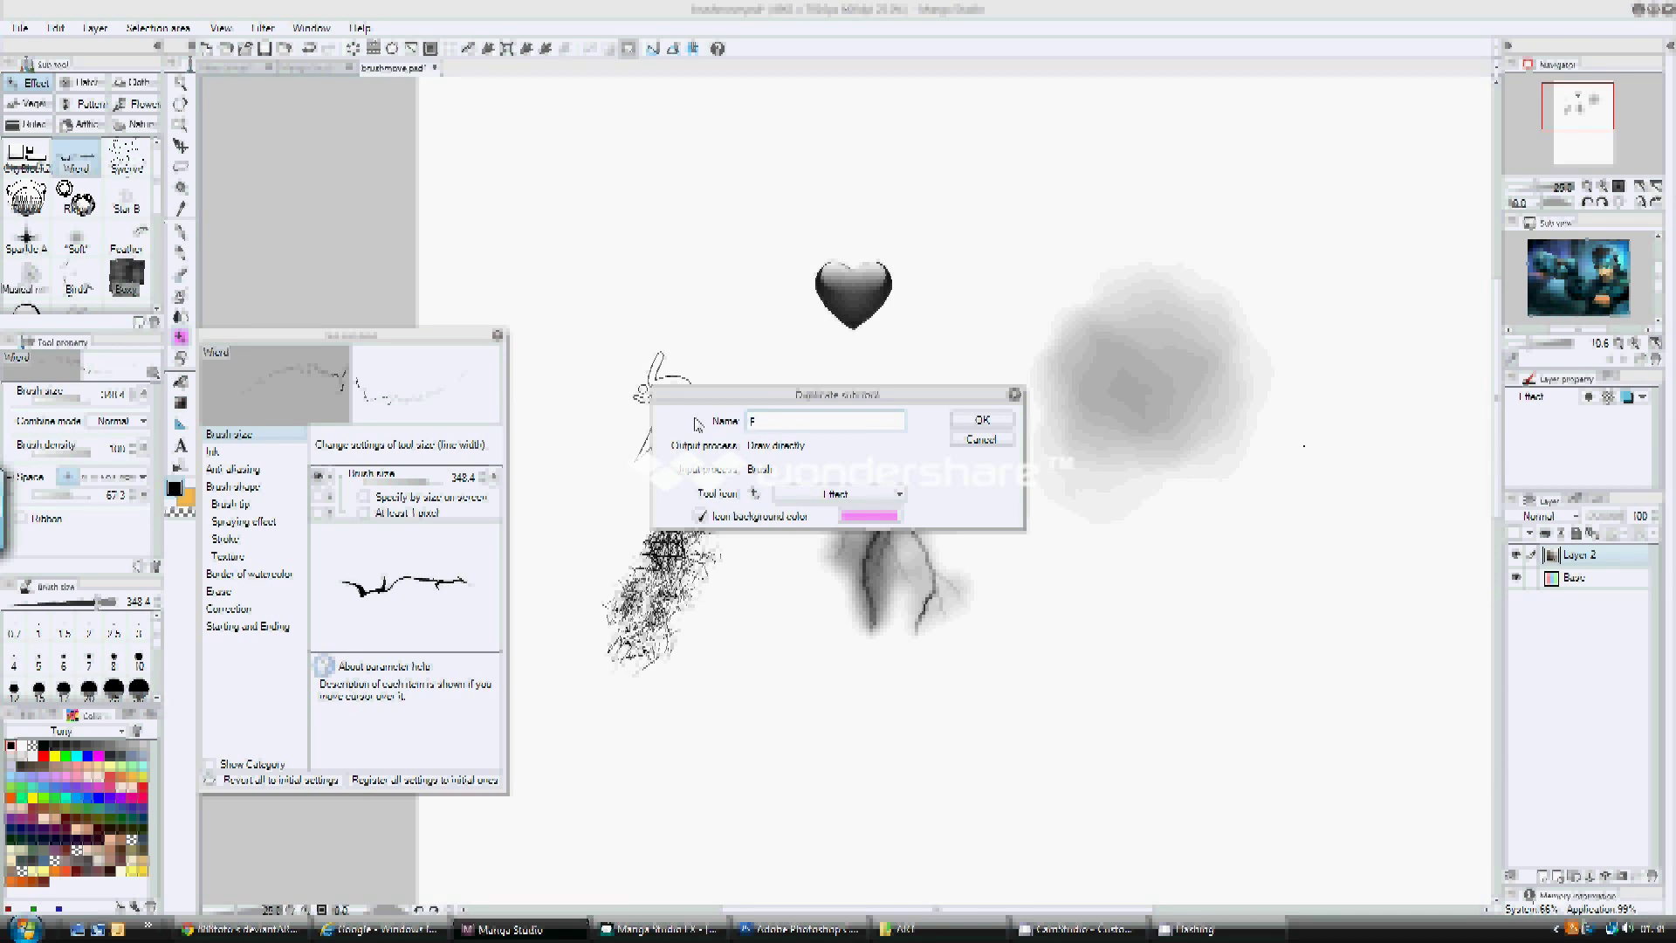
text(lush)
click(984, 421)
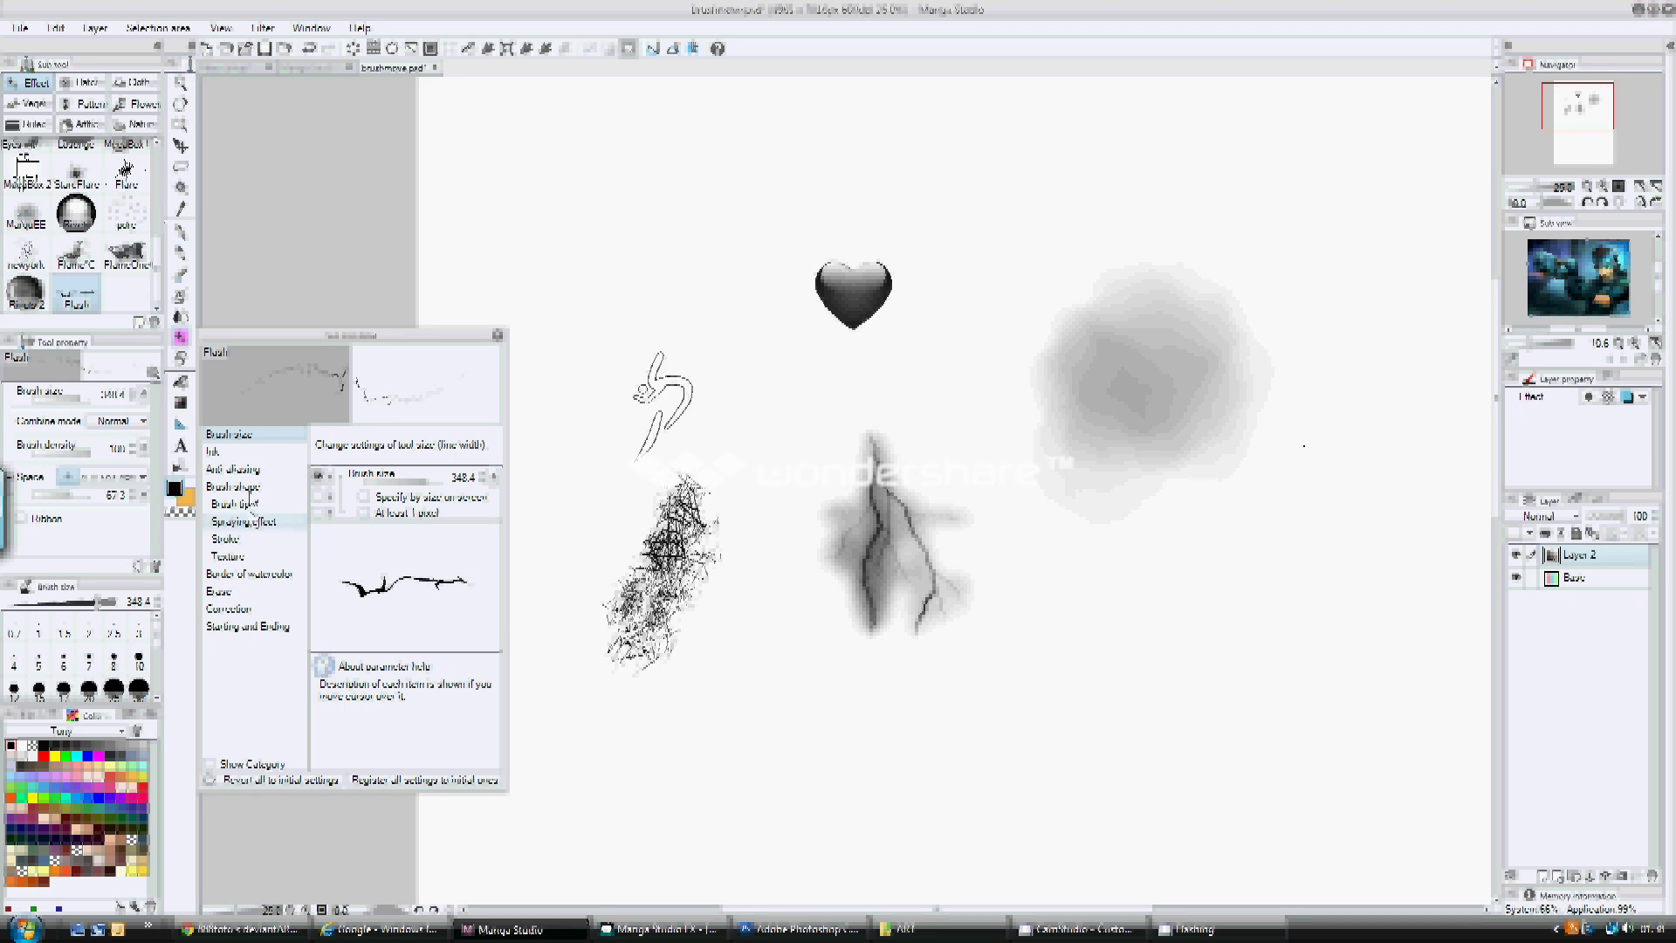
- Replace the new sub tool's brush tip shape with the flash material
click(237, 506)
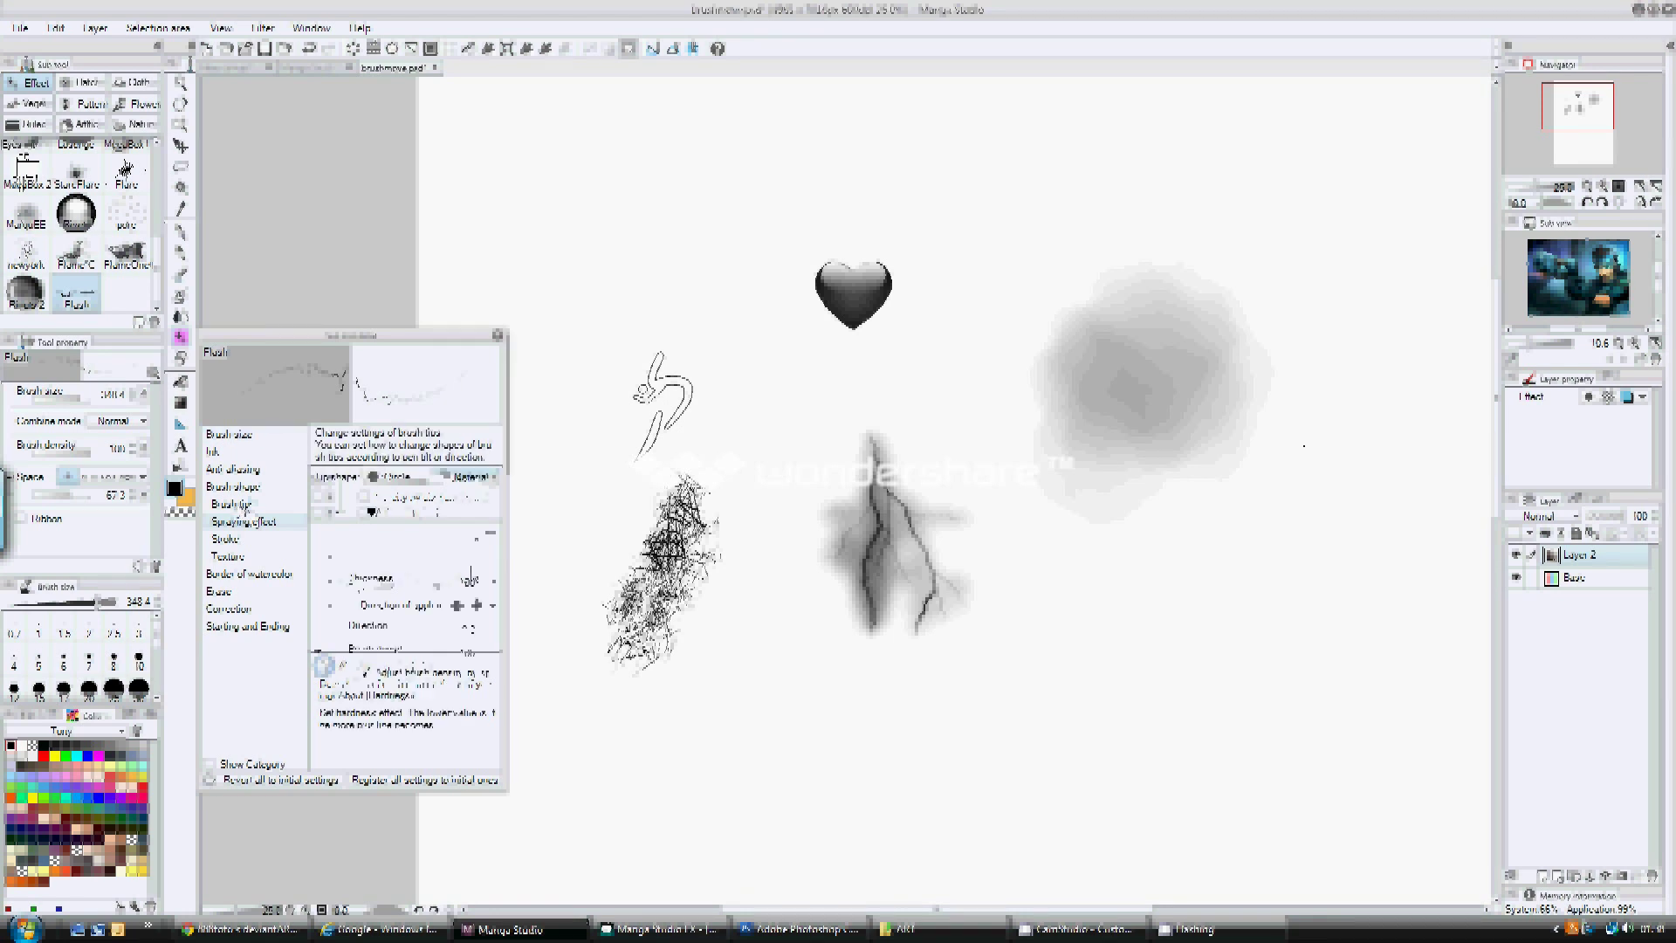
click(371, 517)
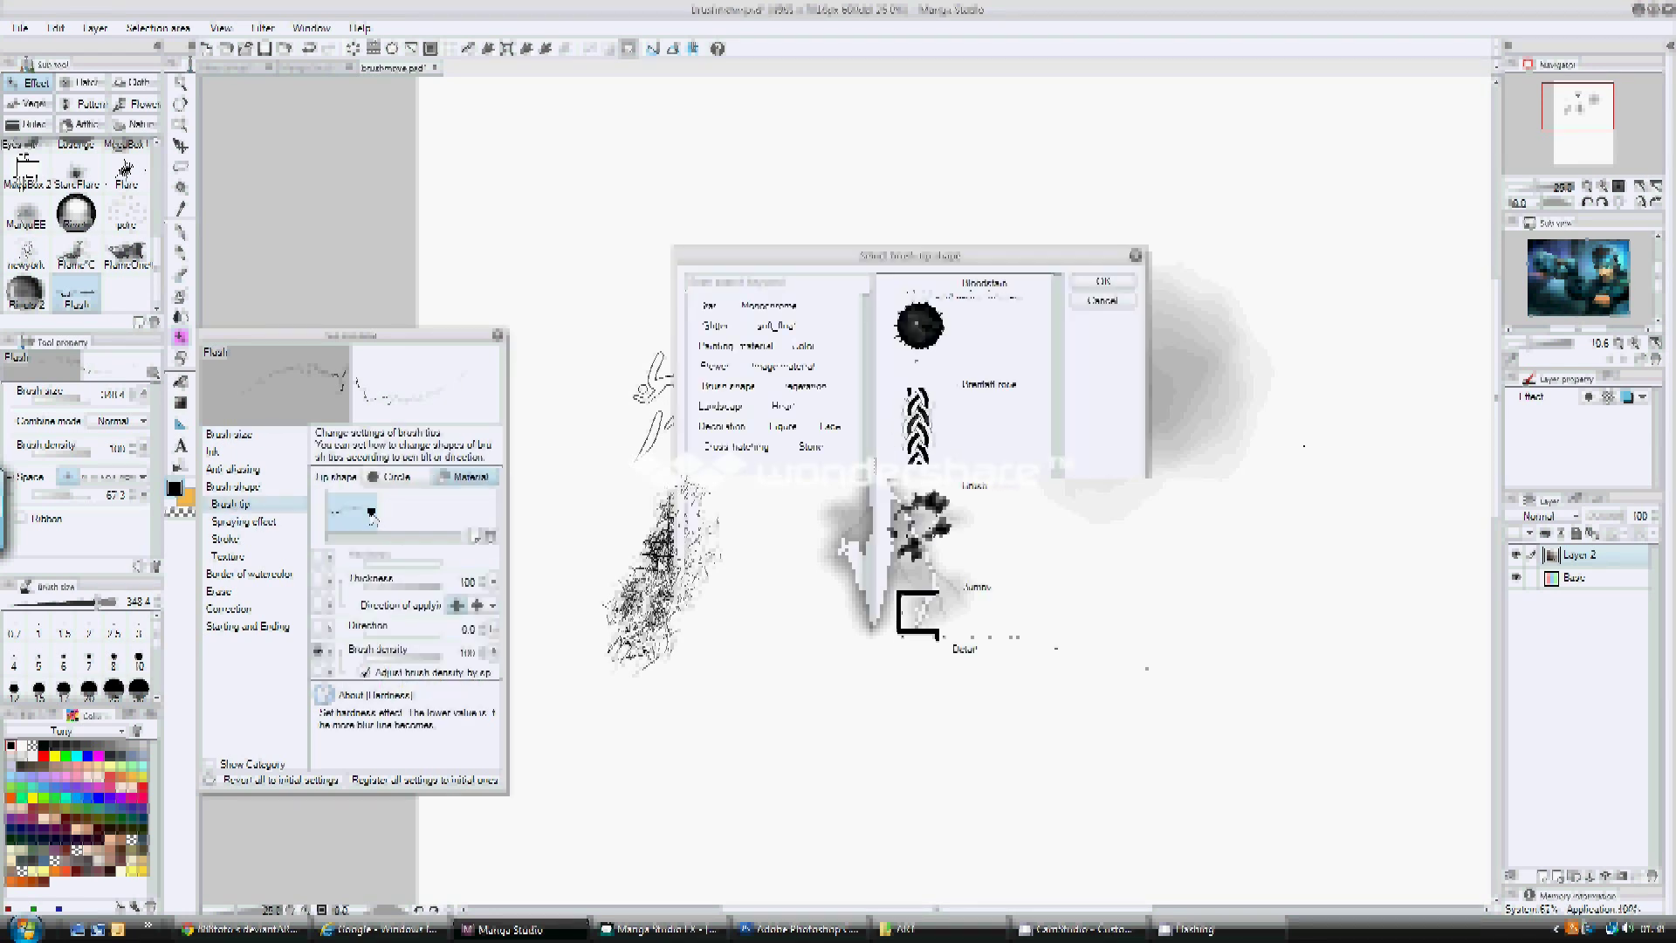
click(786, 487)
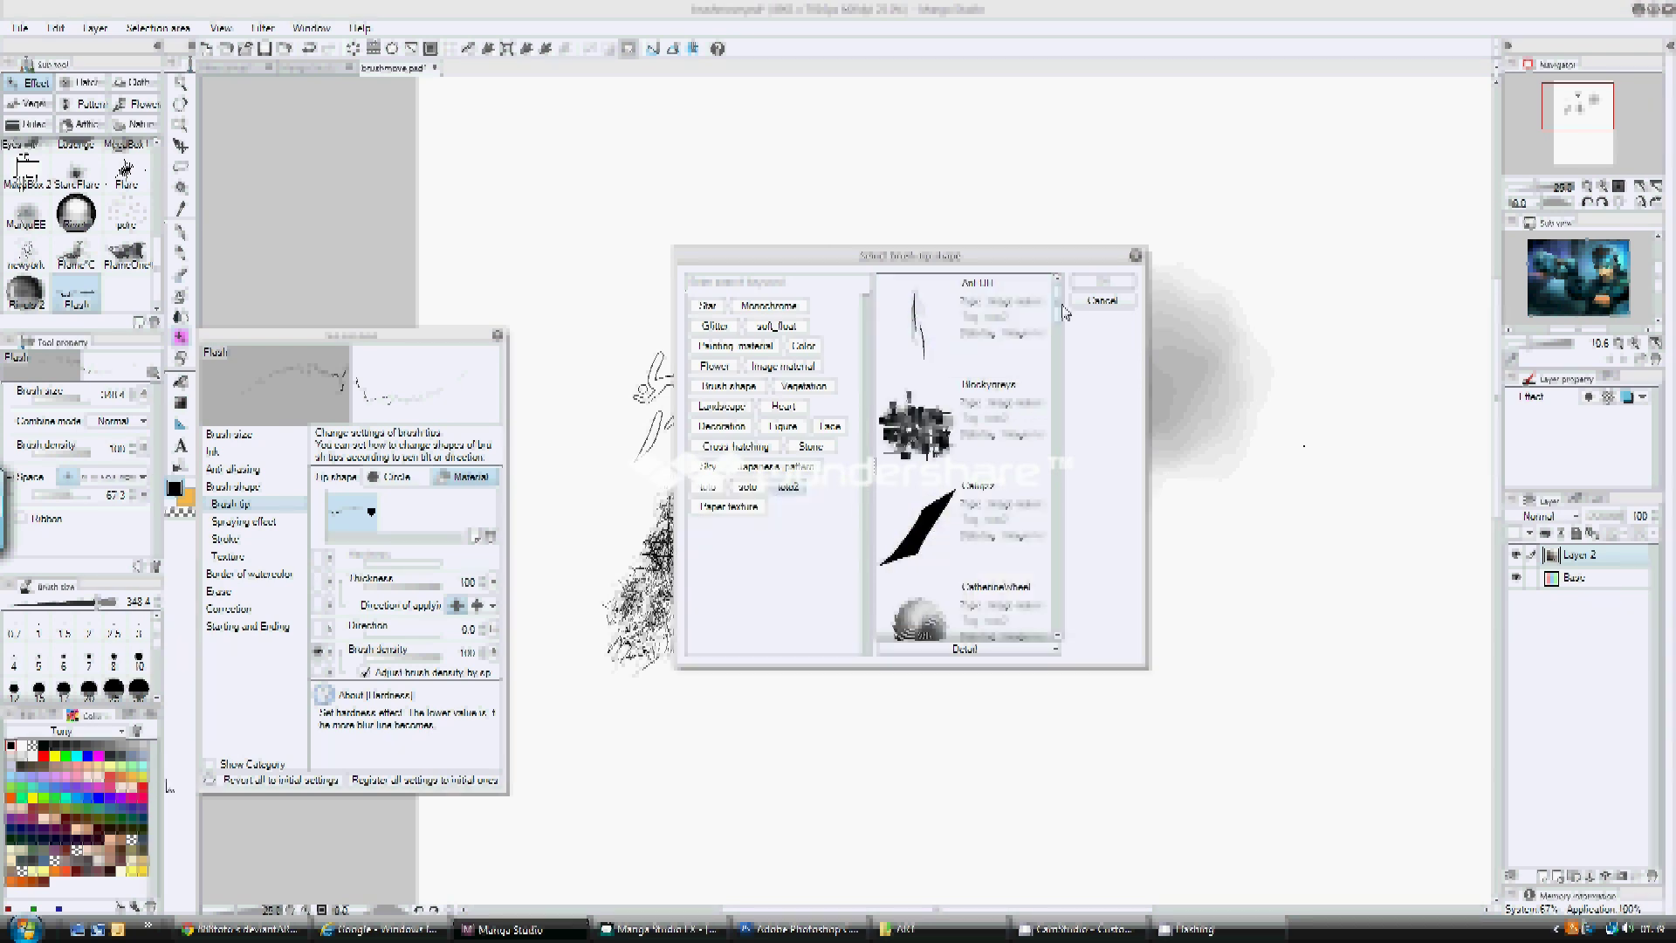
scroll(1065, 371, down, 3)
scroll(1065, 371, down, 5)
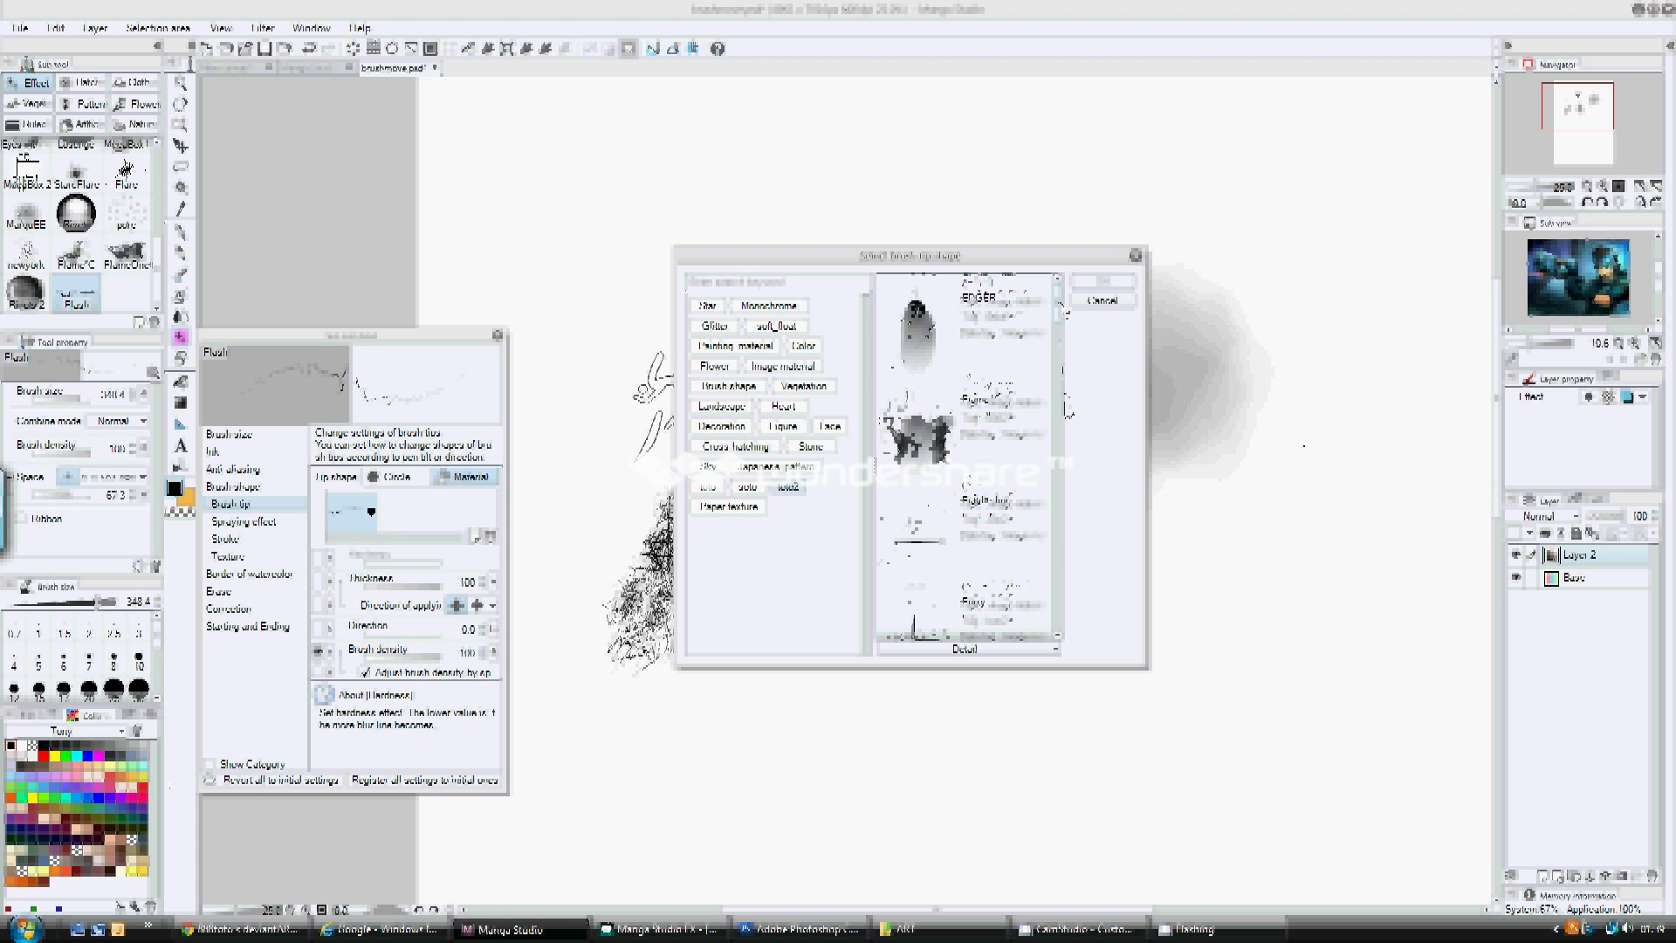
drag(1054, 471, 1037, 560)
click(927, 446)
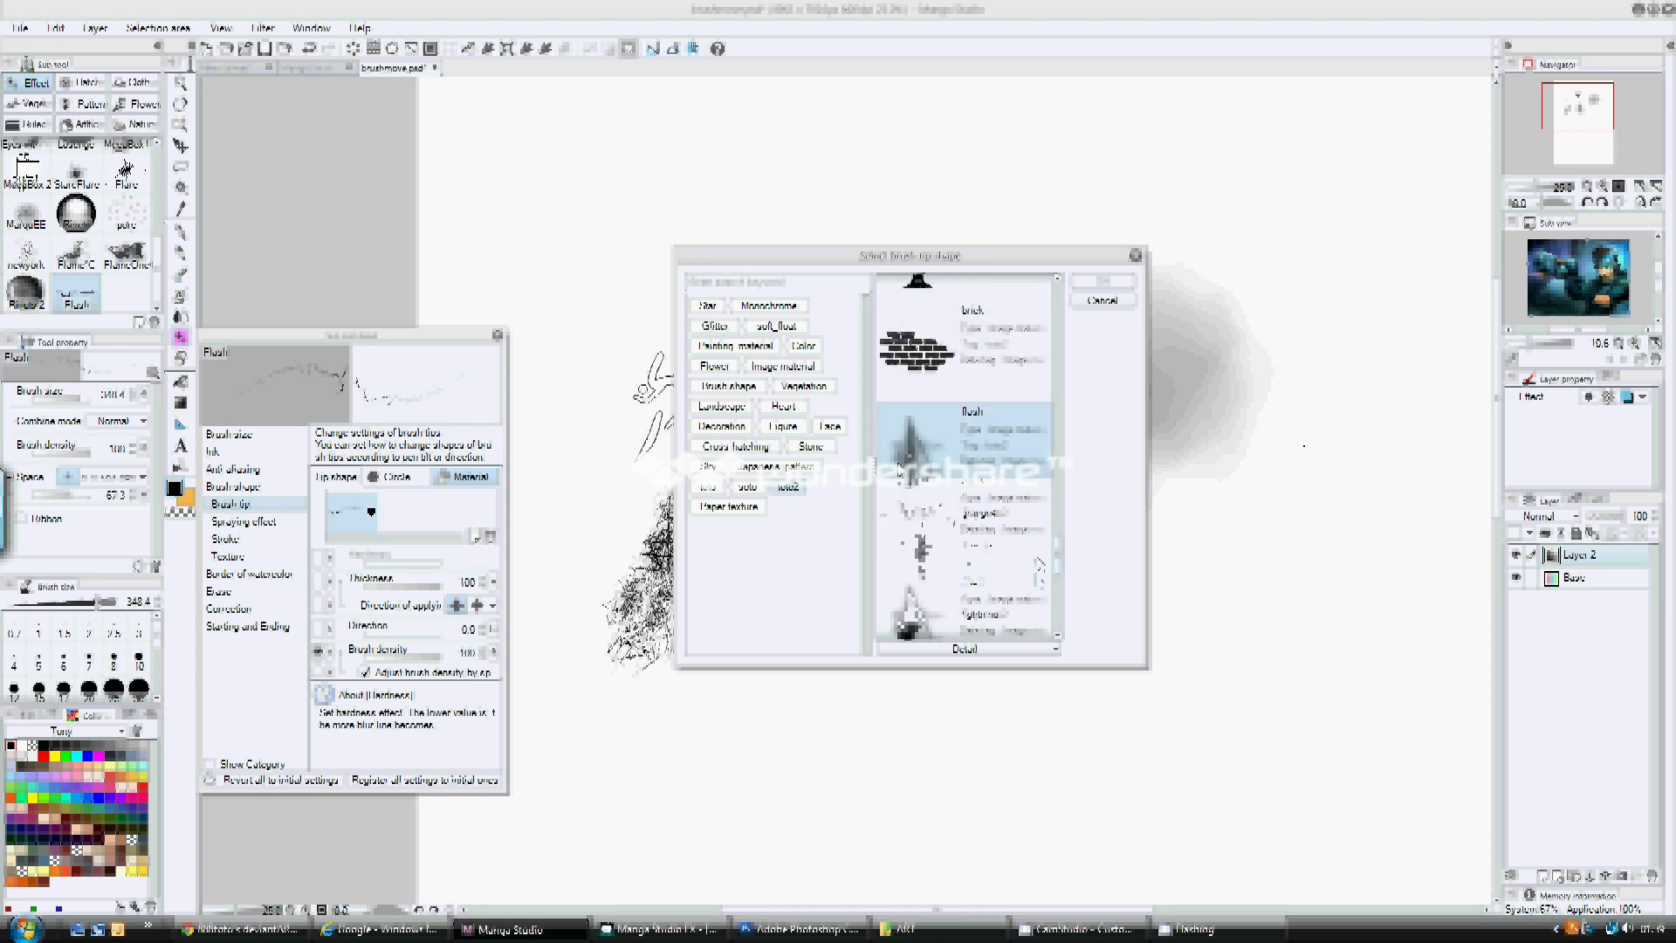
click(1102, 281)
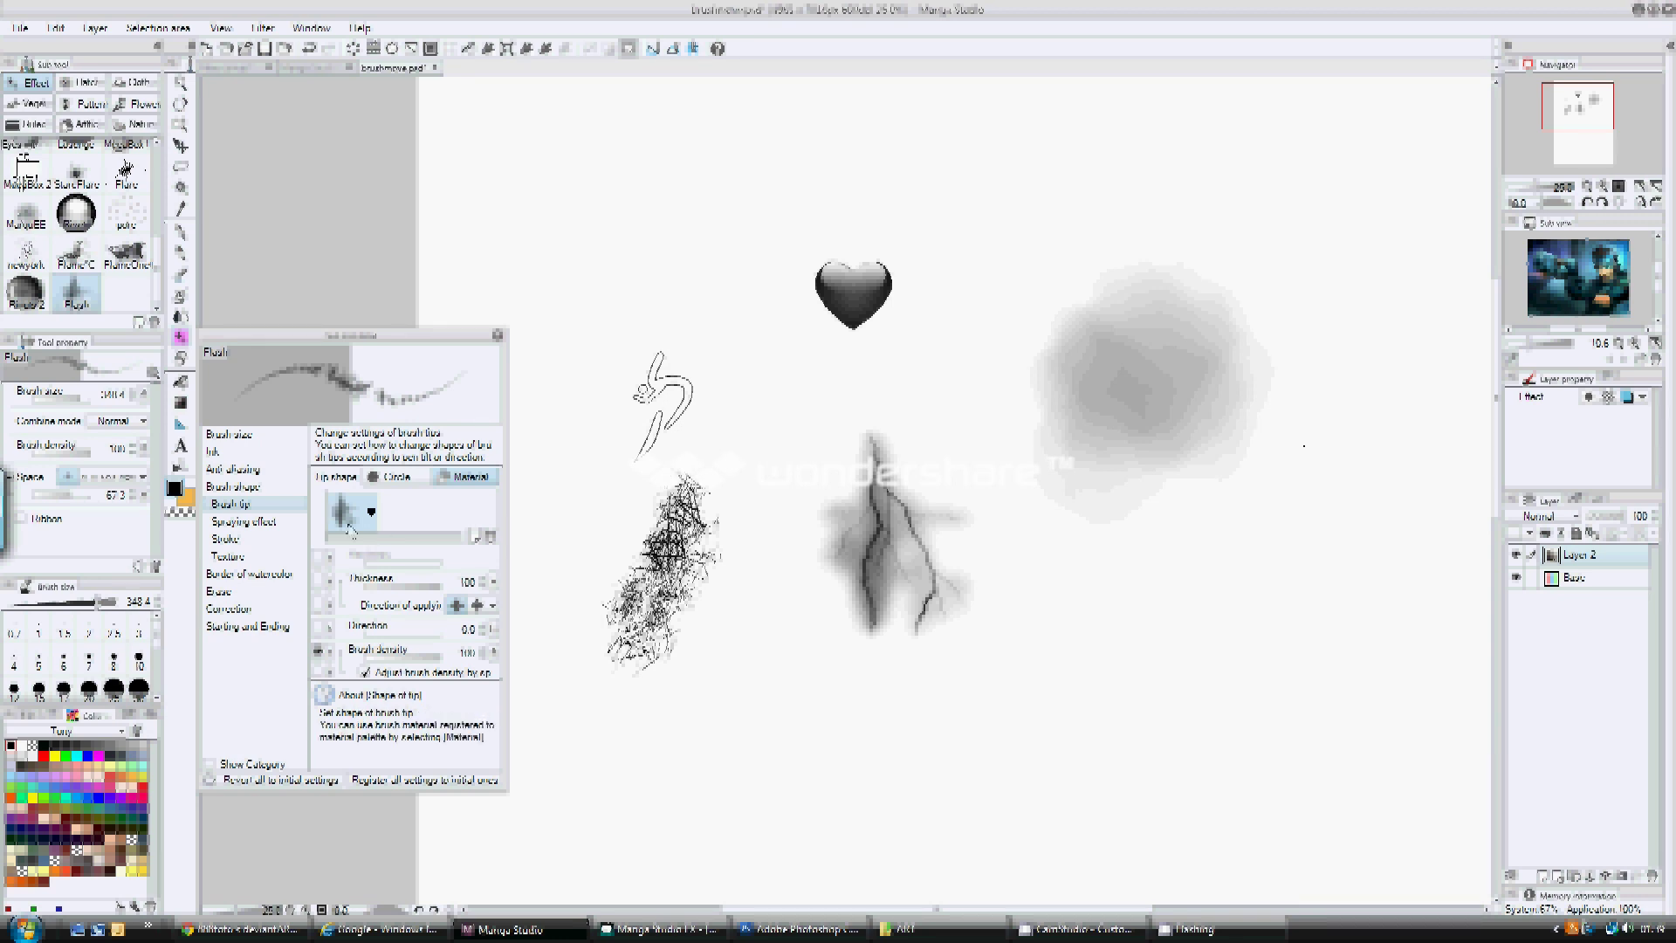
- Try the Flash brush with a few short strokes in the empty area under the round stamp, and undo them
mouse_move(1066, 571)
mouse_down()
mouse_move(1109, 608)
mouse_move(1243, 649)
mouse_up()
drag(1300, 553, 1303, 614)
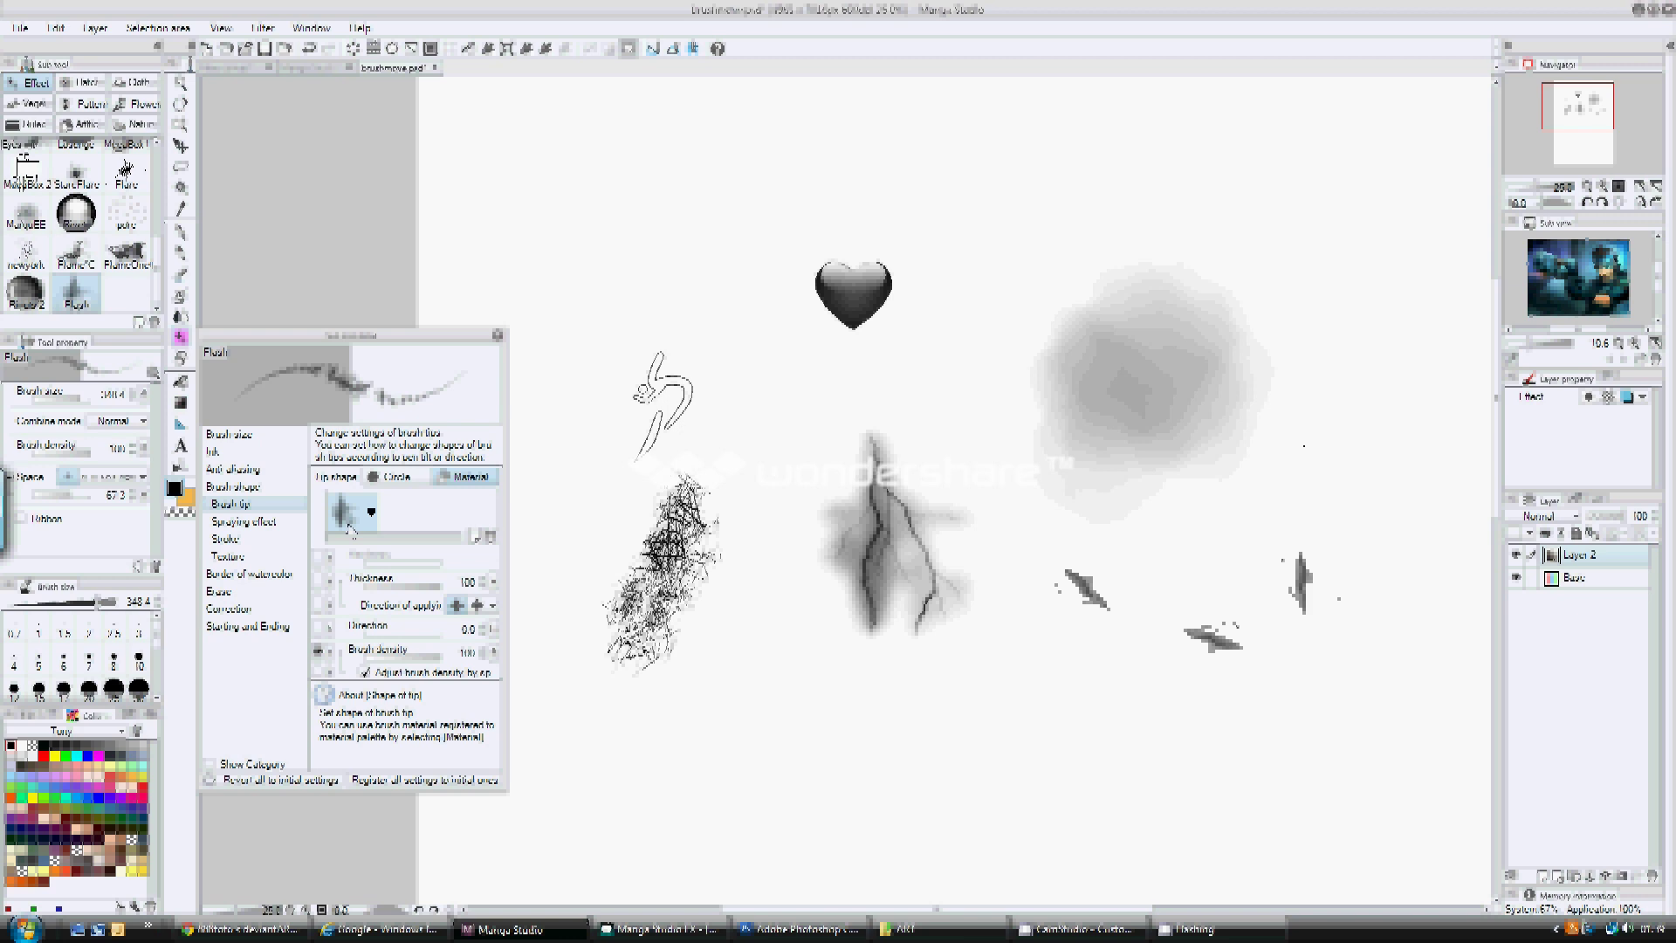
drag(1135, 743, 1191, 724)
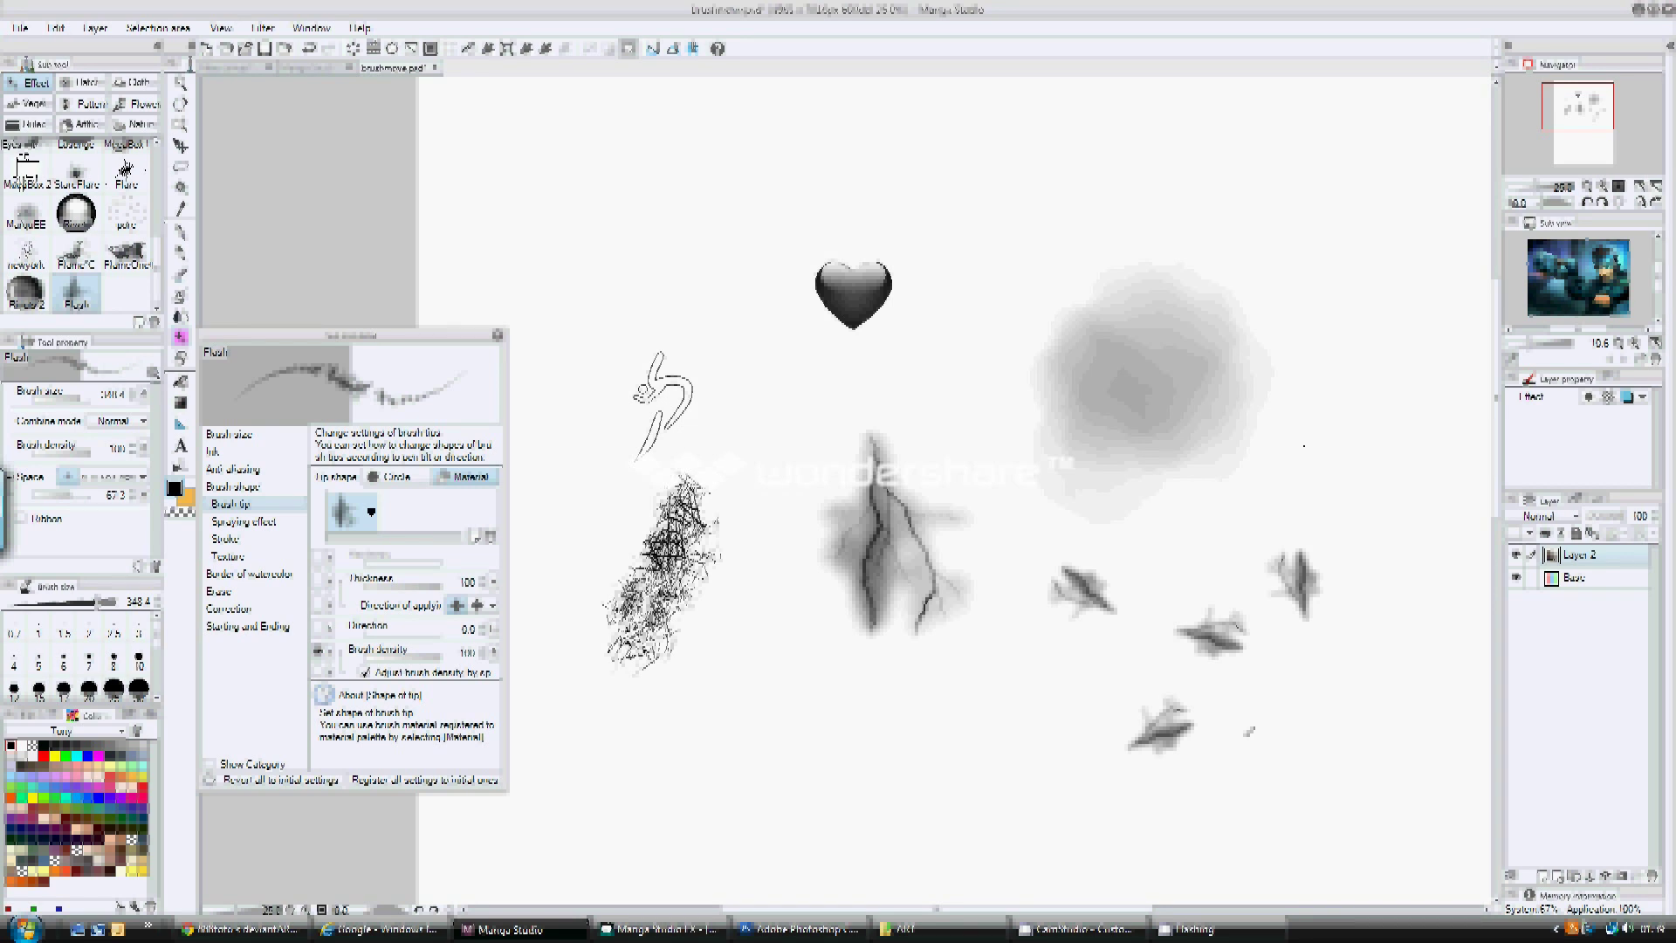
key(ctrl+z)
key(ctrl+z)
key(ctrl+z)
key(ctrl+z)
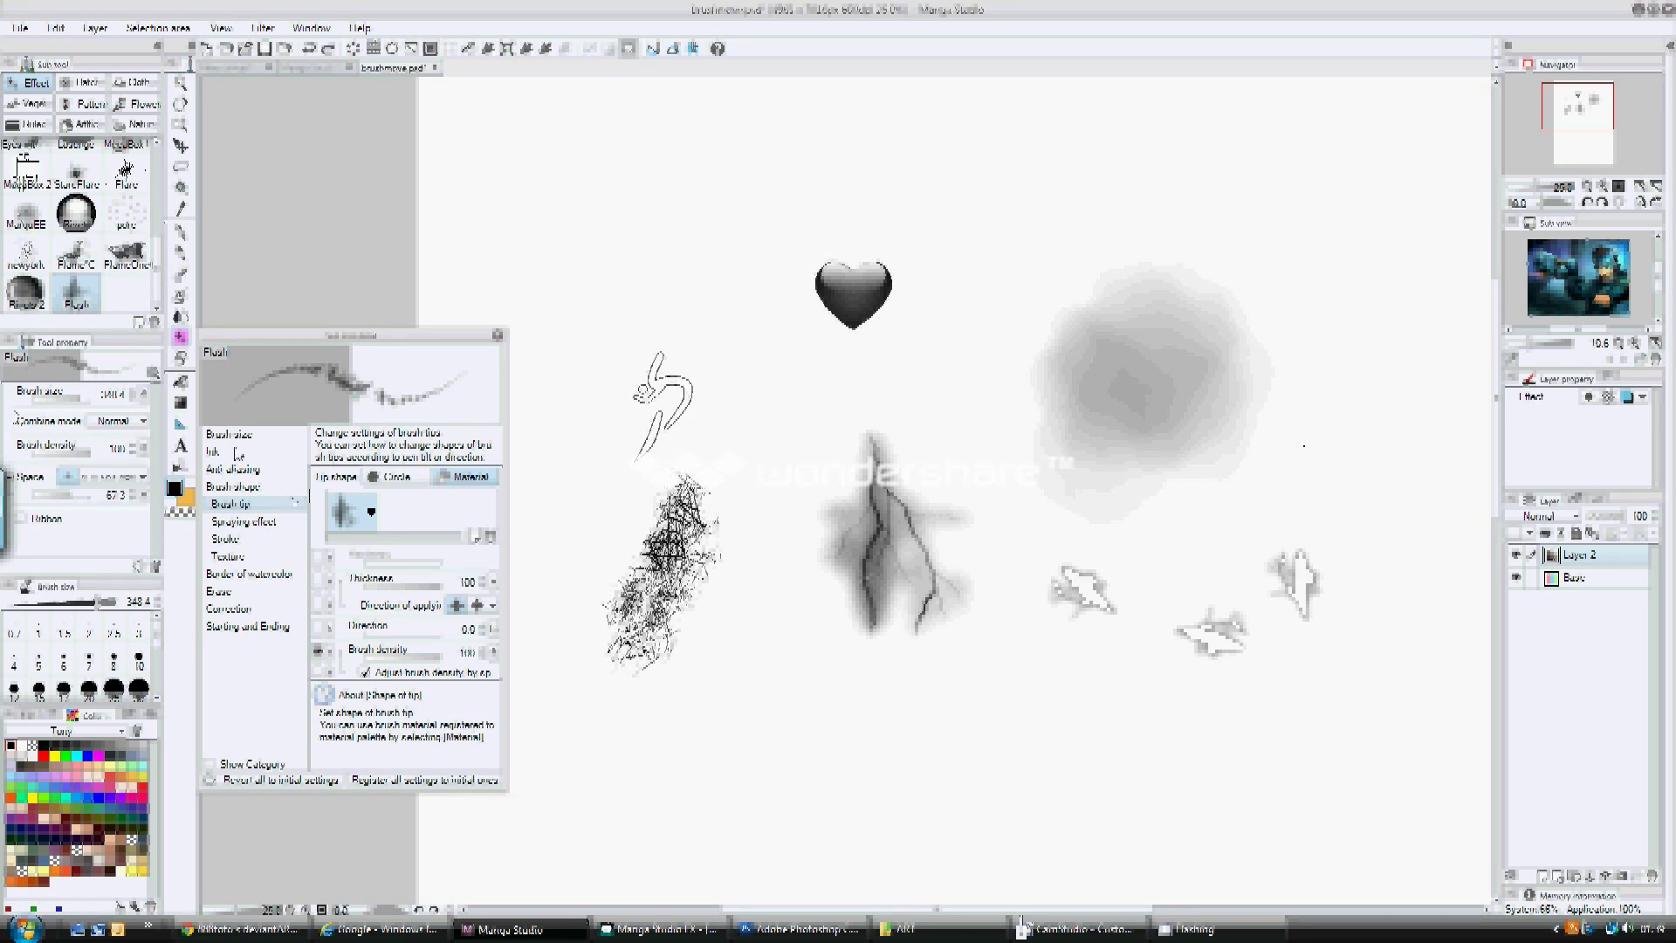
- Set the Flash brush size to 1275 and turn off the effect source that rotates the tip's direction
click(246, 439)
drag(428, 482, 438, 483)
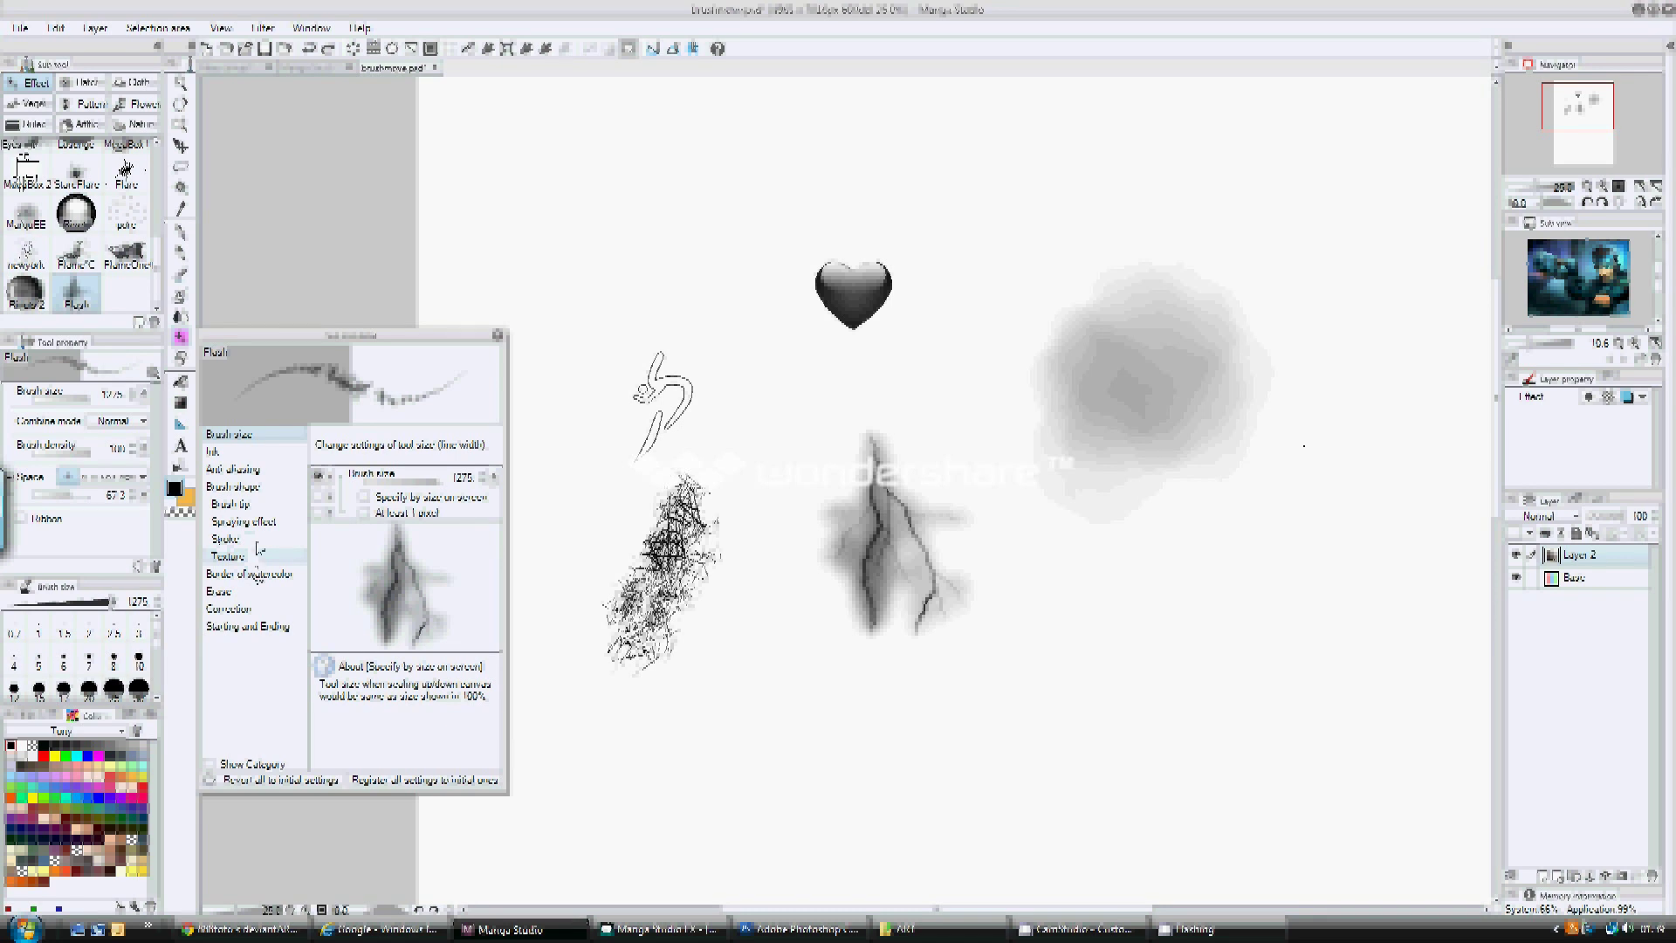
click(230, 505)
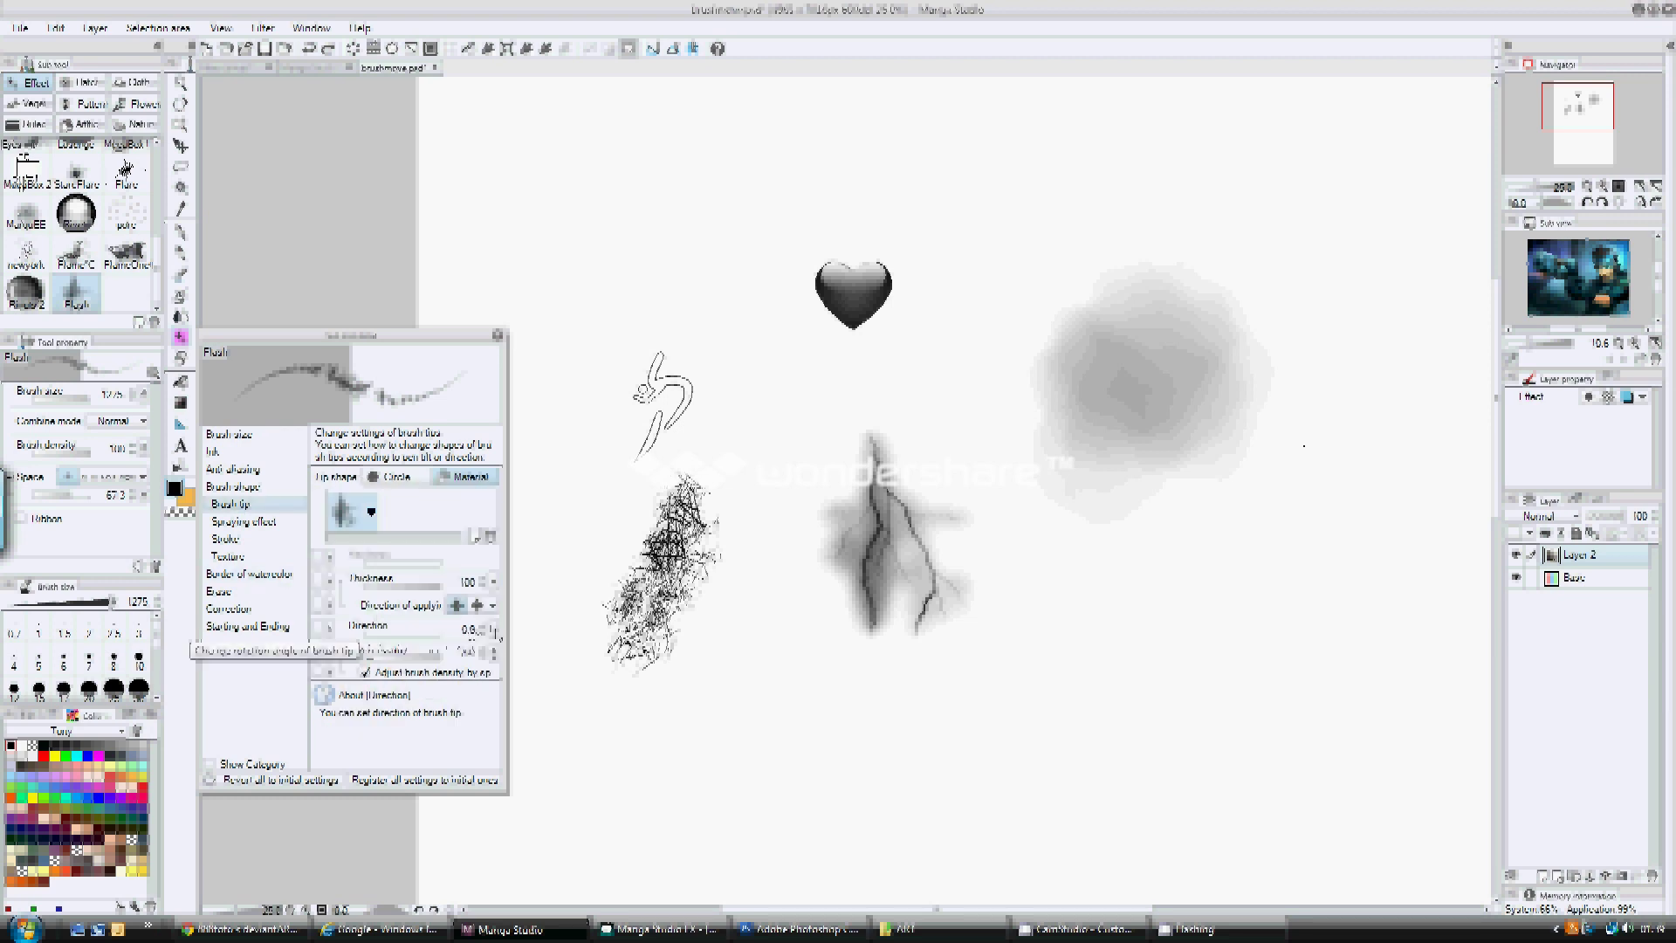
click(494, 630)
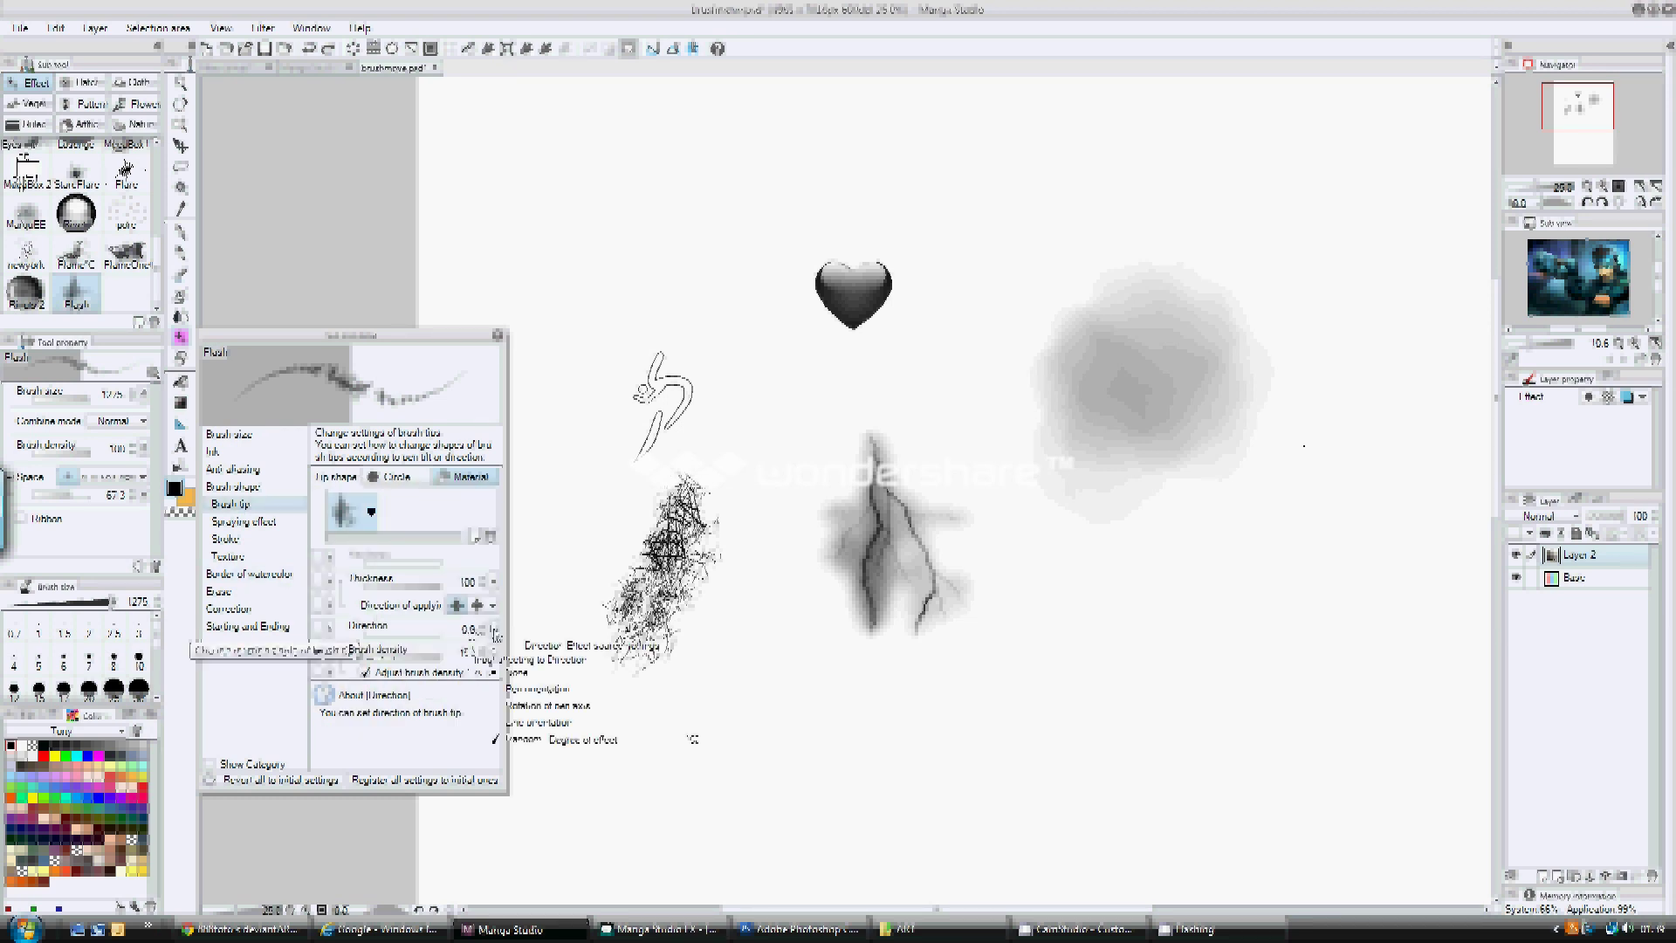
click(494, 740)
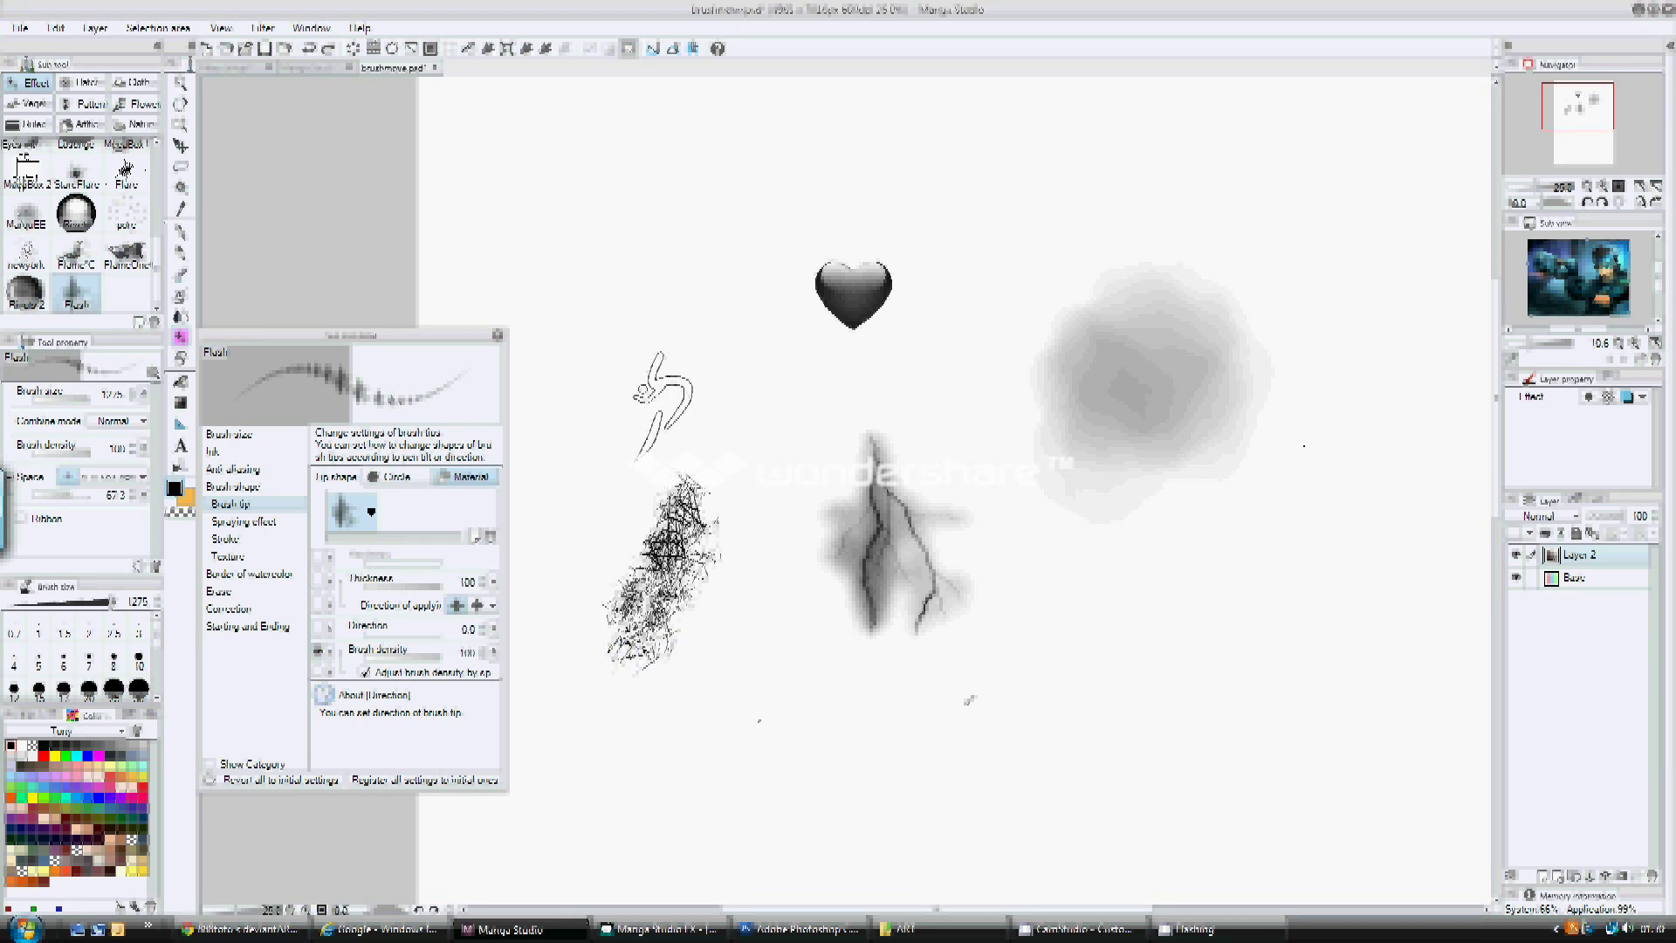
- Fill the Base layer with black using the Refer only editing layer fill
click(1576, 580)
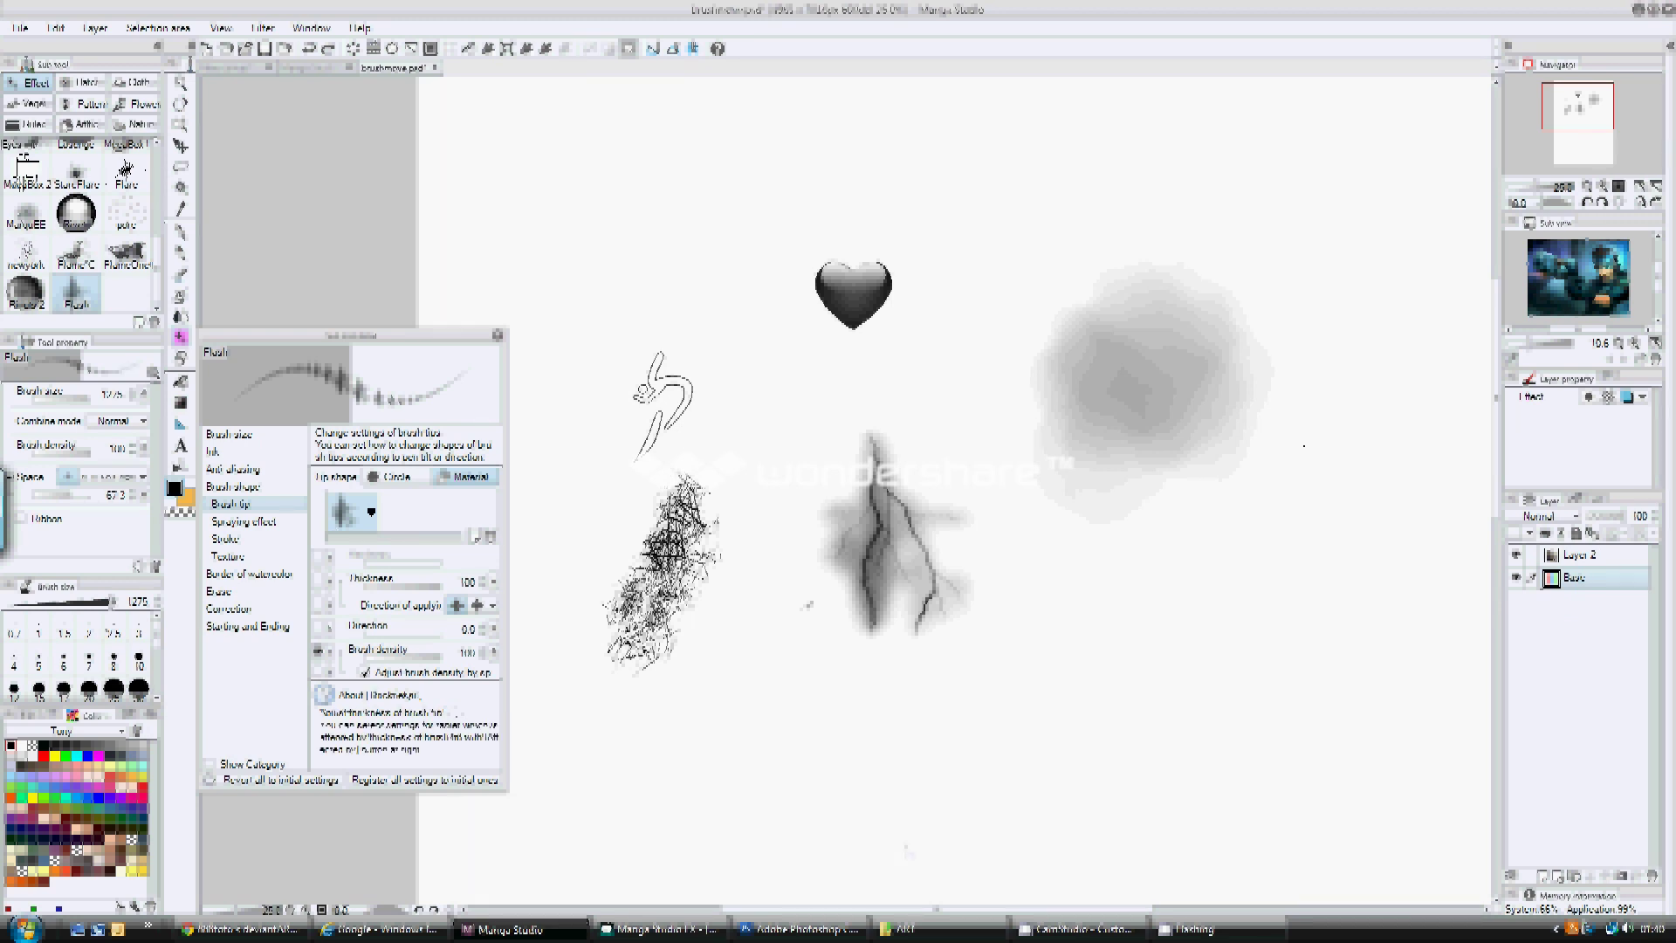
click(182, 381)
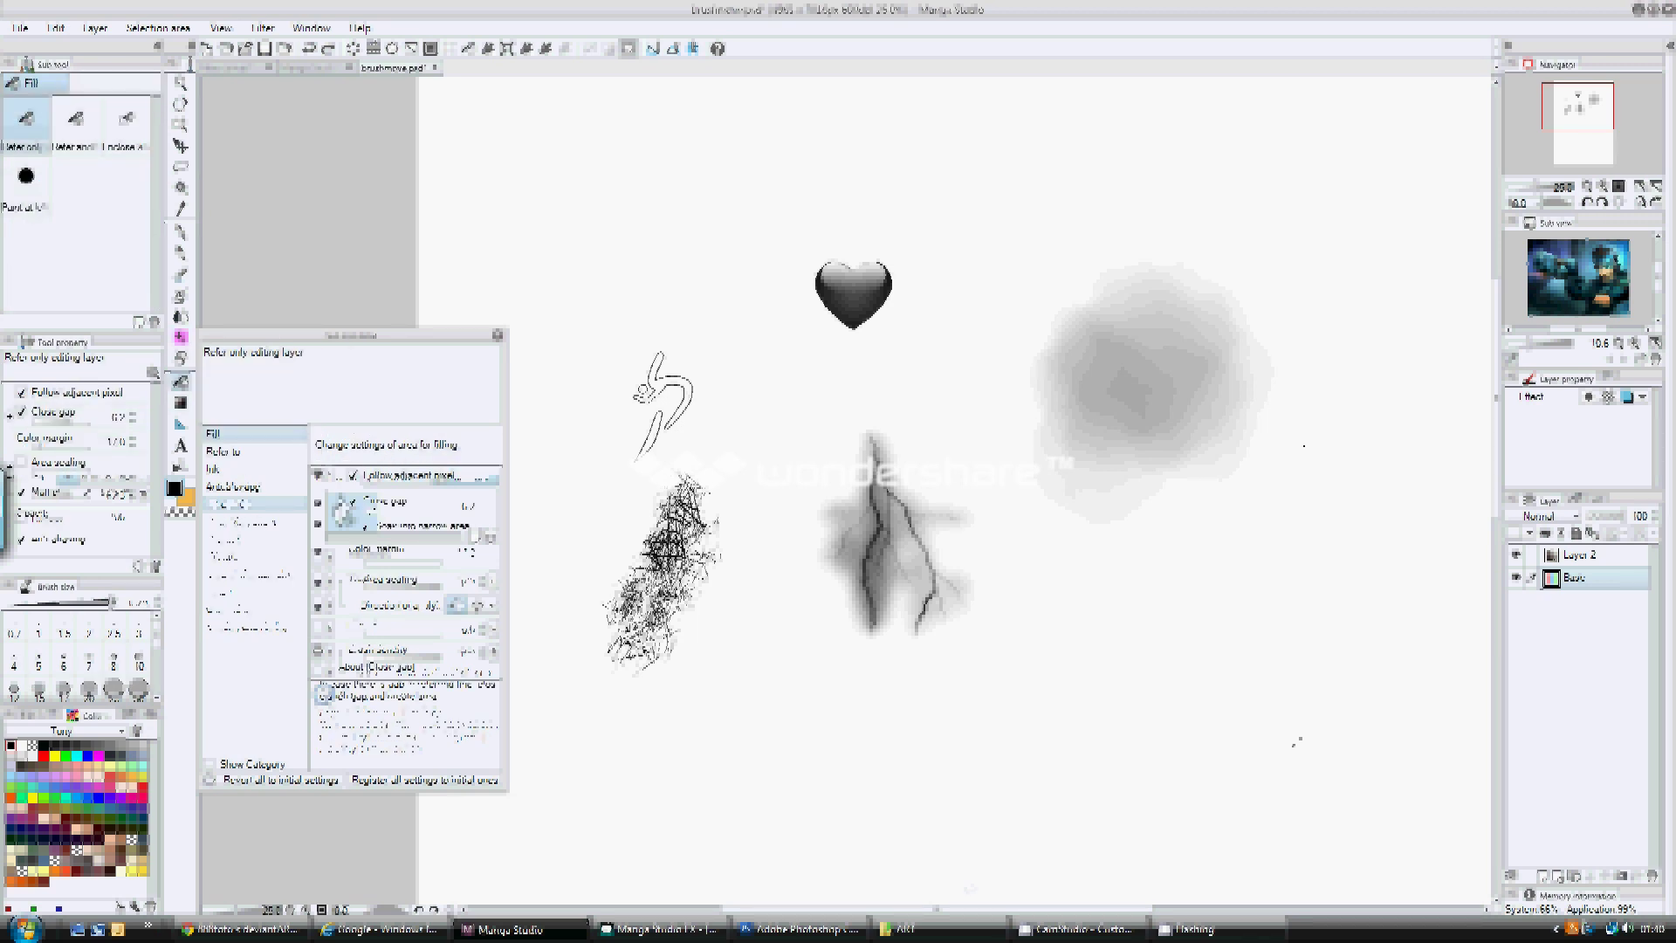
click(1298, 741)
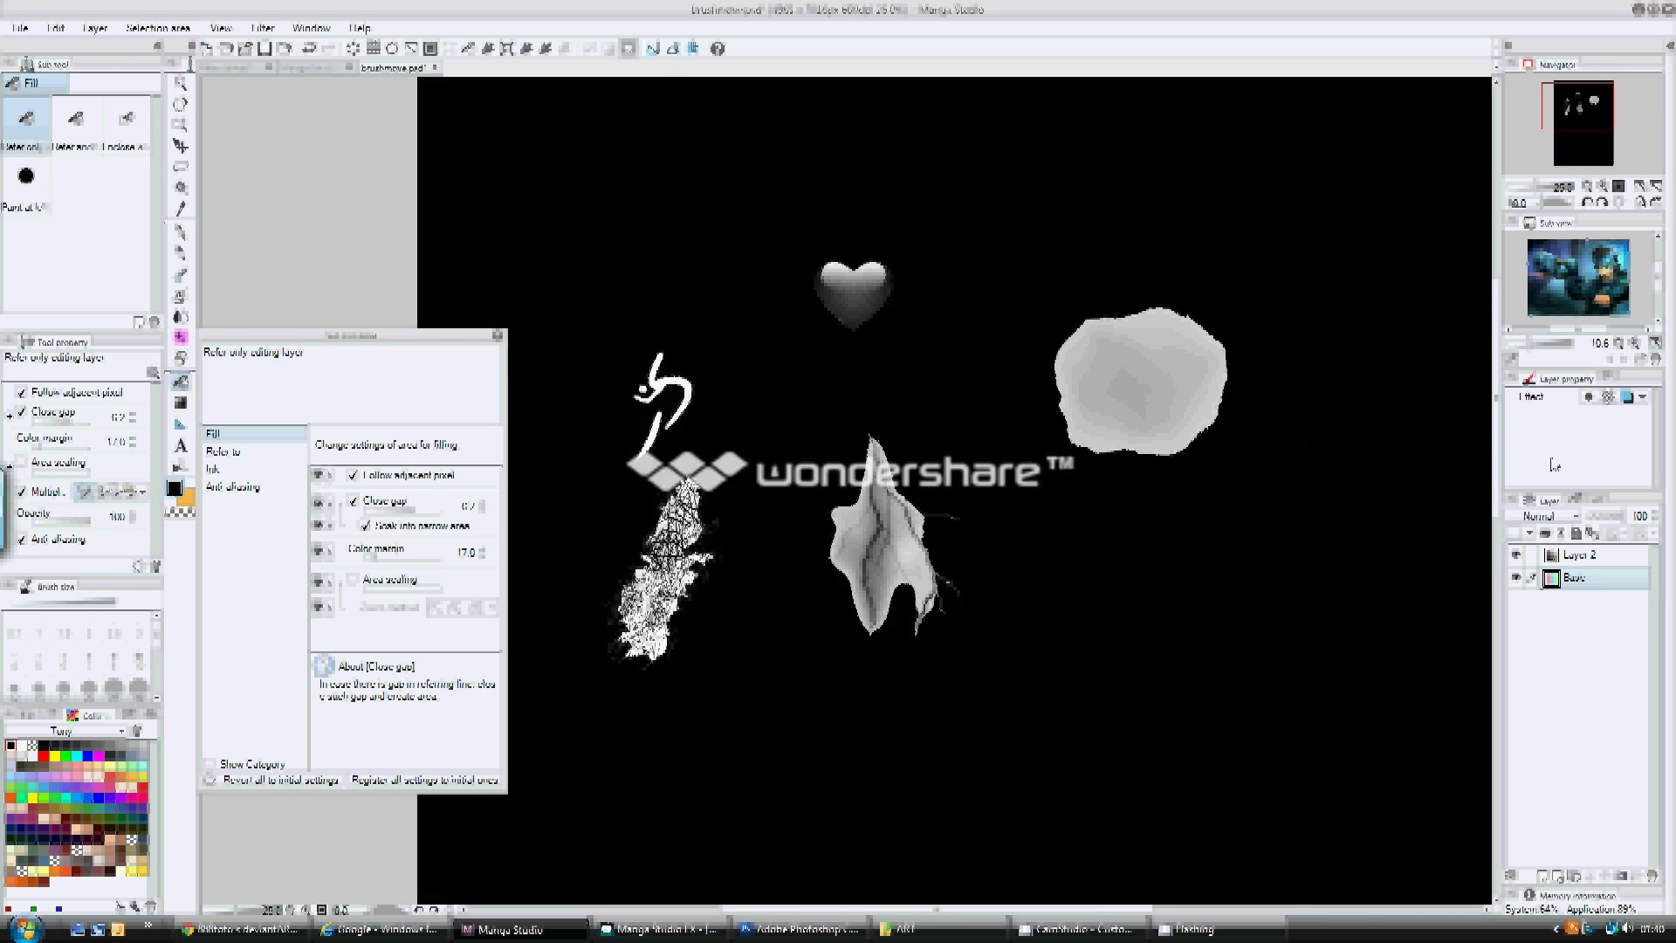
- Stamp three white lightning bolts with the Flash brush on the empty black area below the existing stamps
drag(1496, 362, 1497, 399)
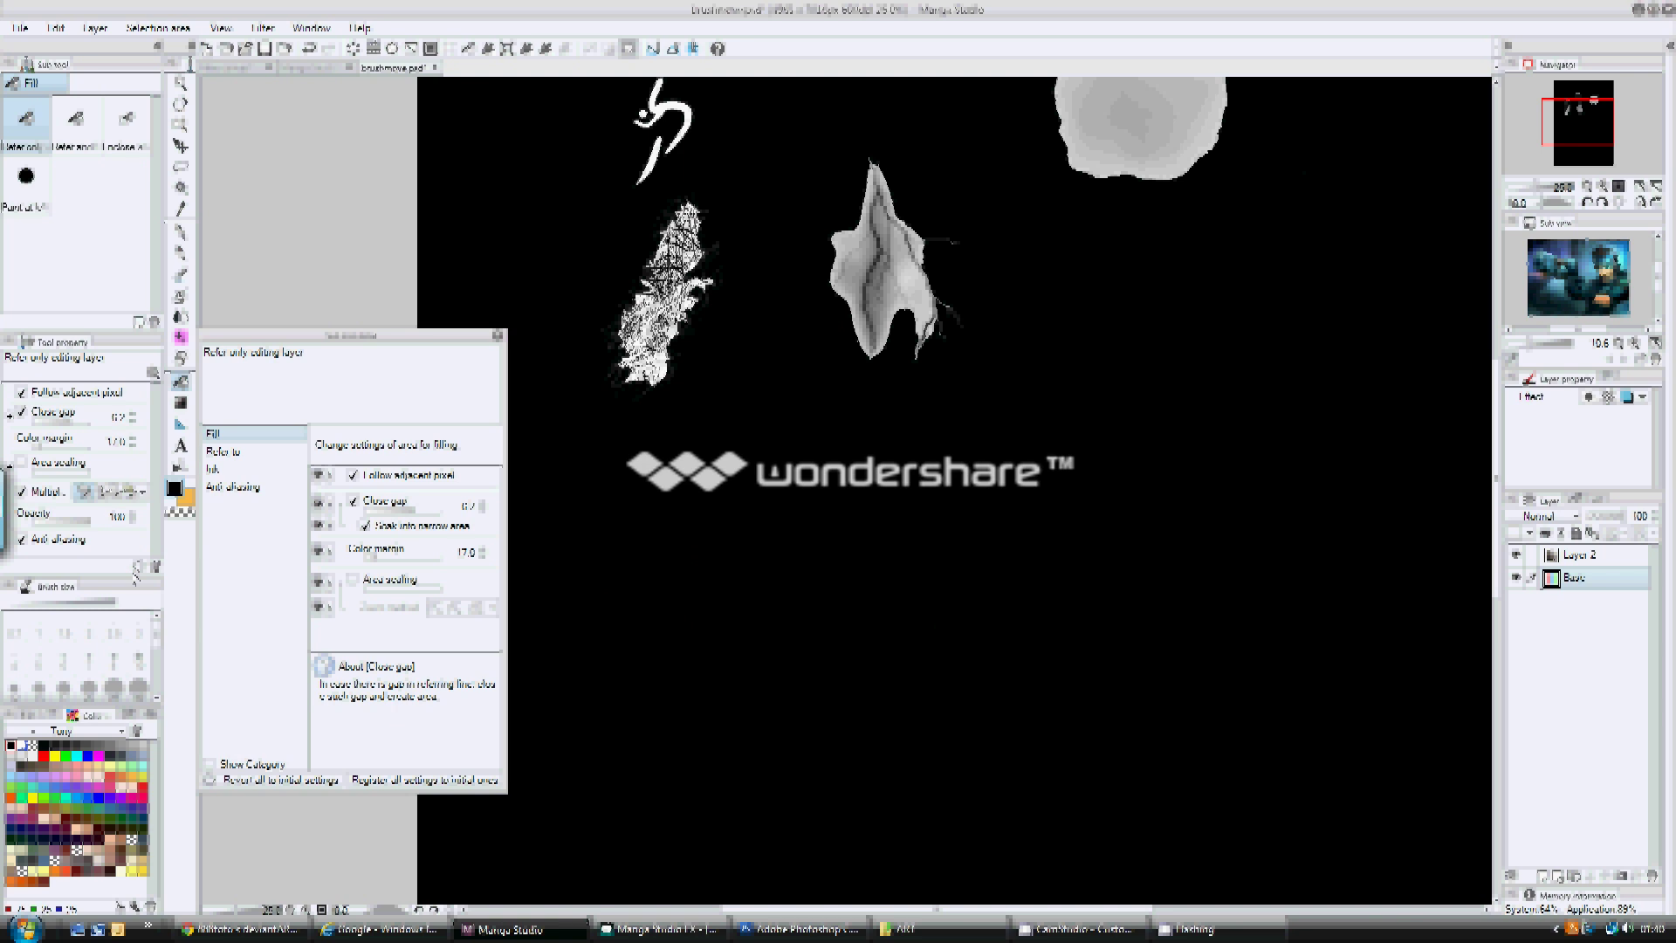
click(22, 745)
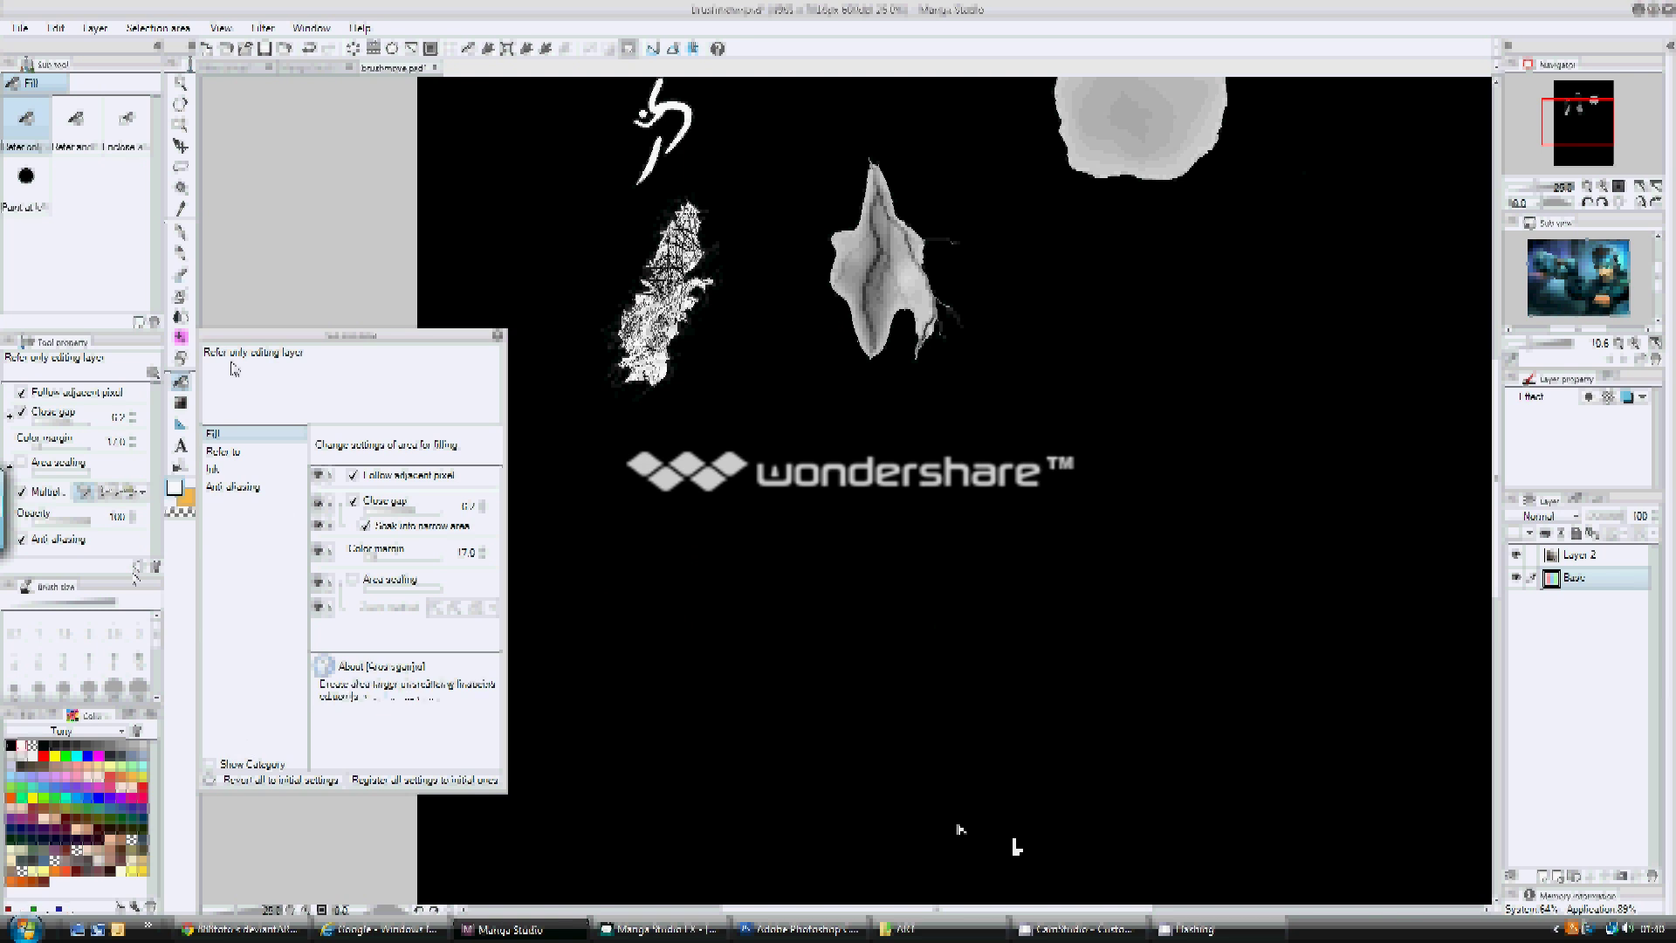
click(182, 343)
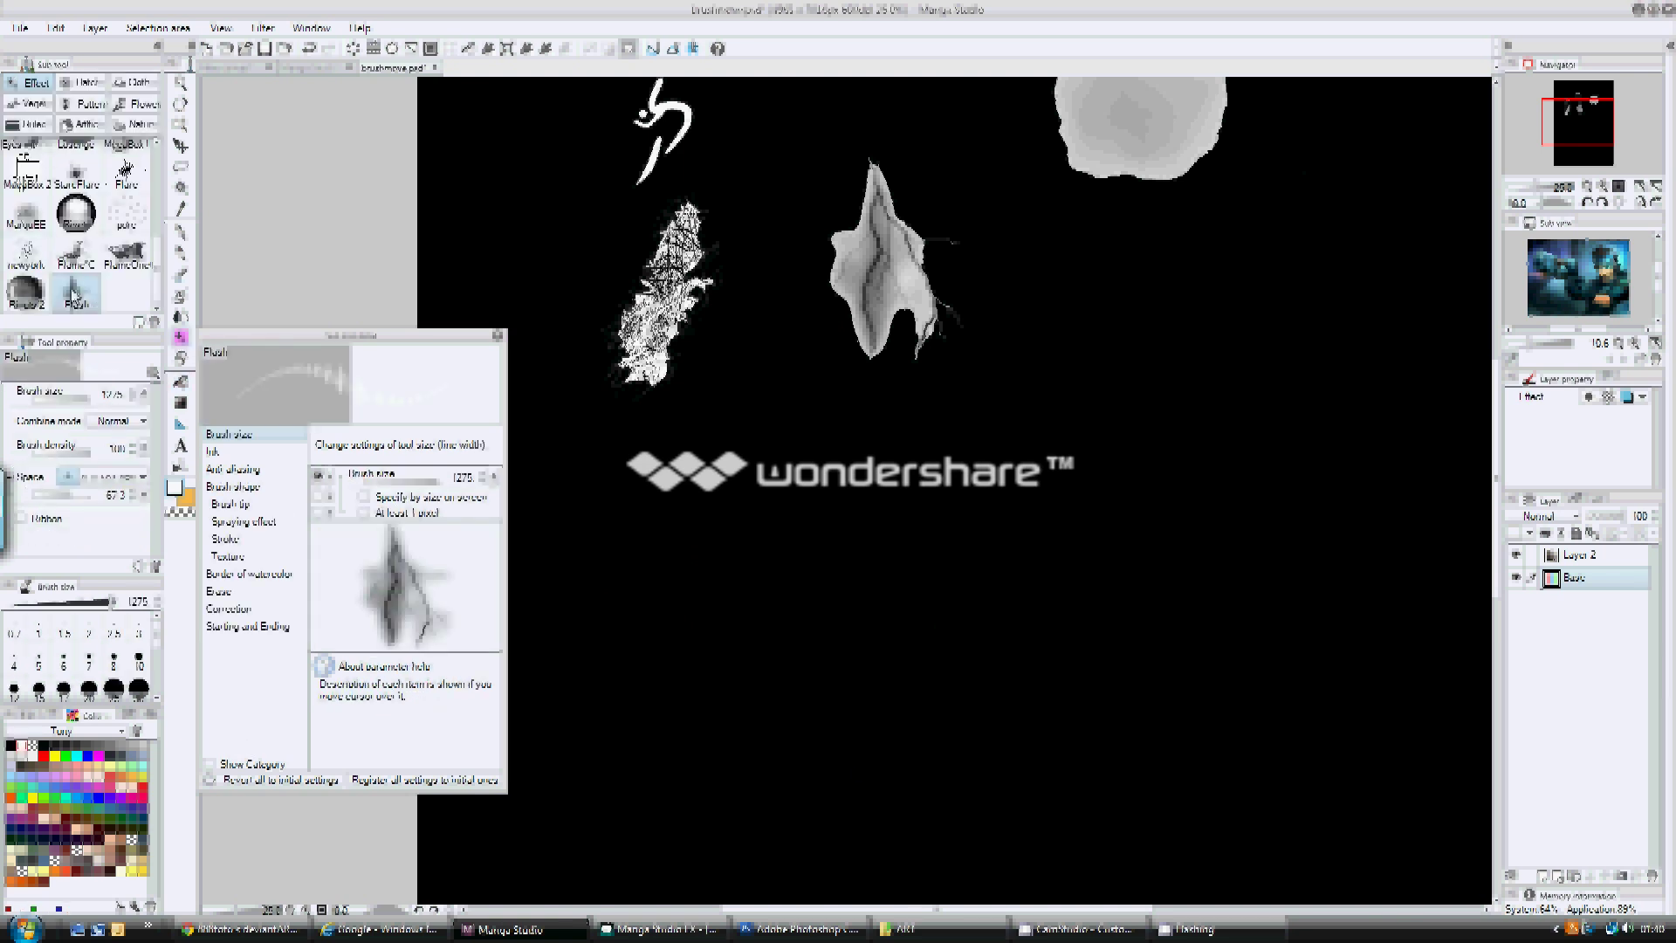
click(1115, 602)
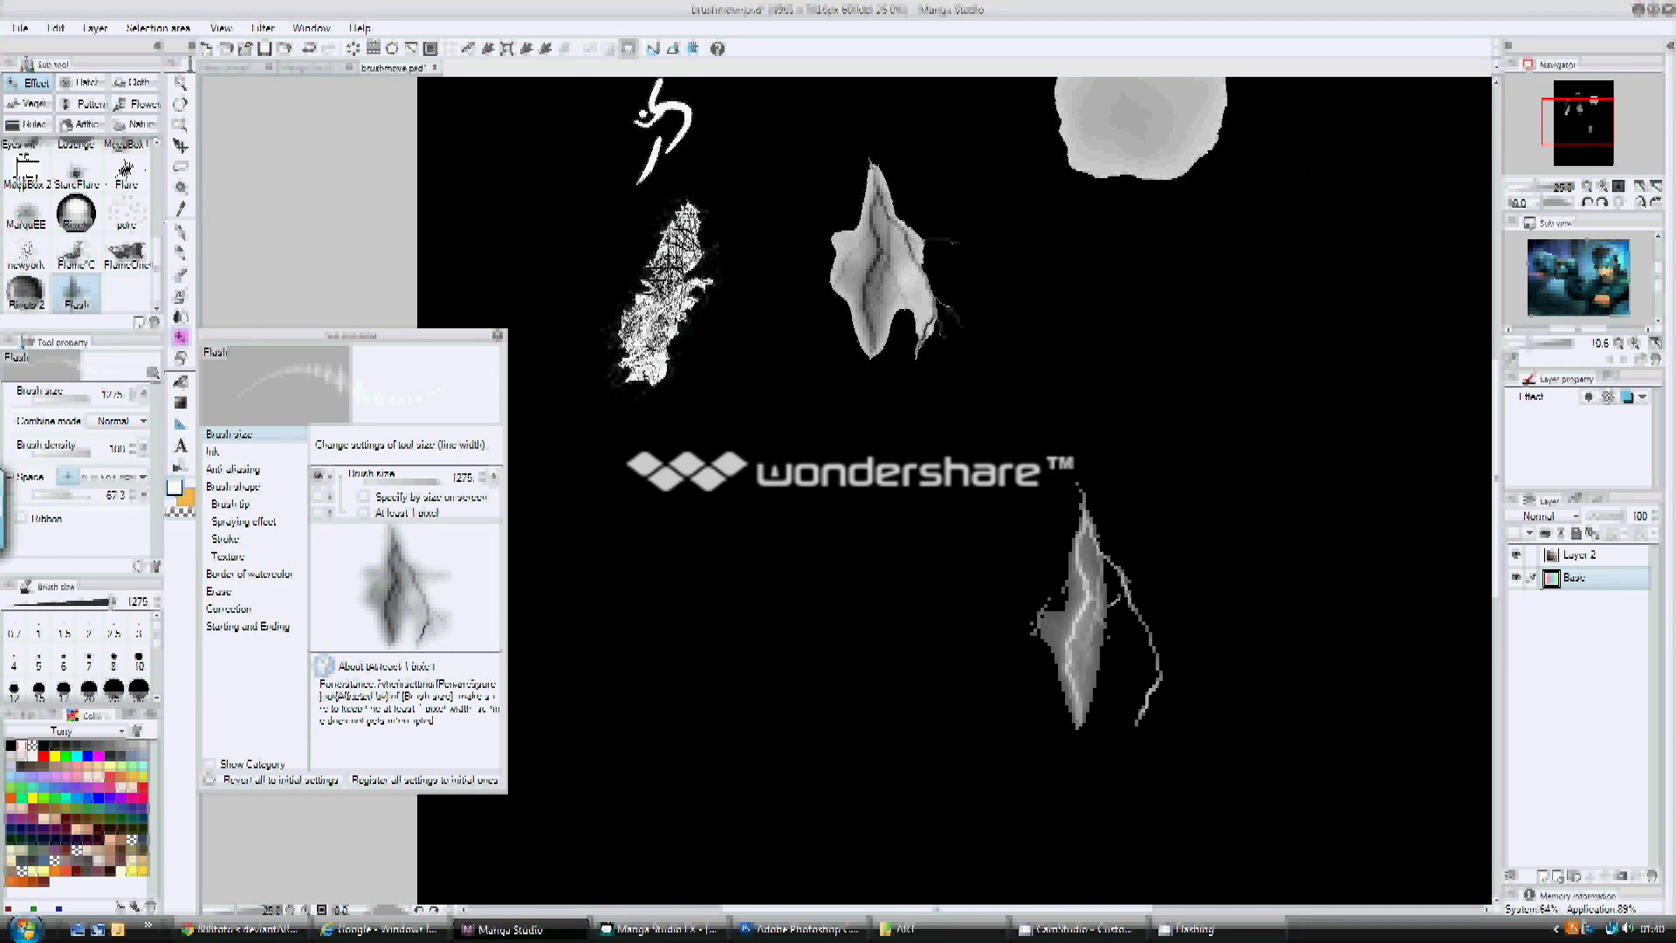
click(875, 673)
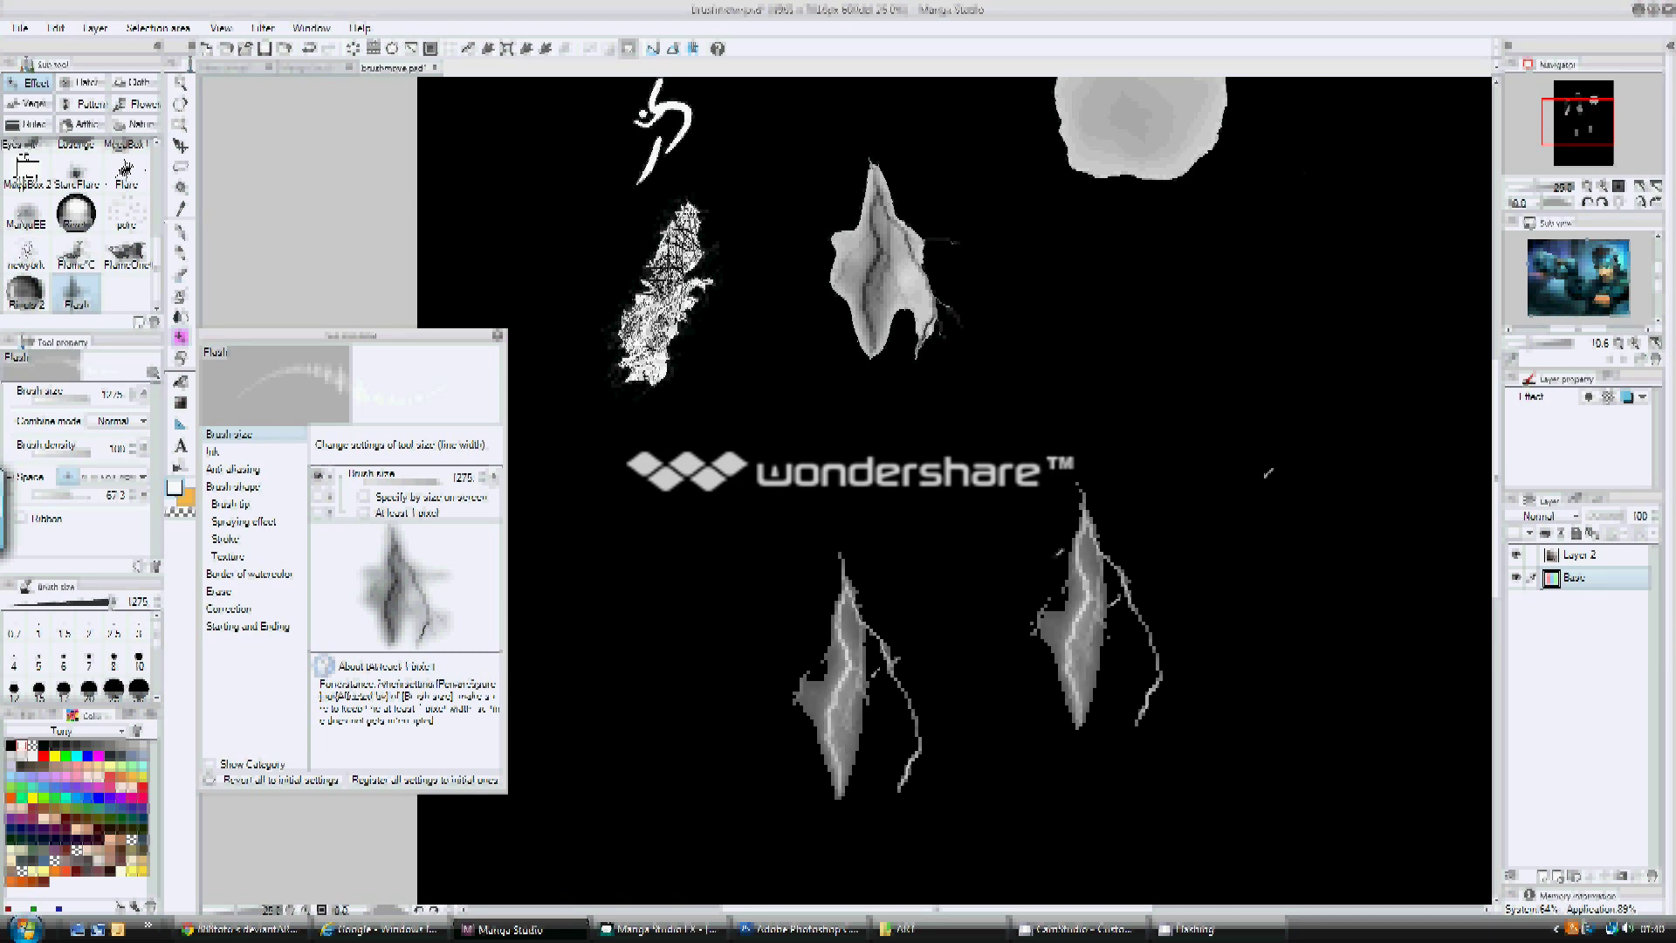
click(1266, 467)
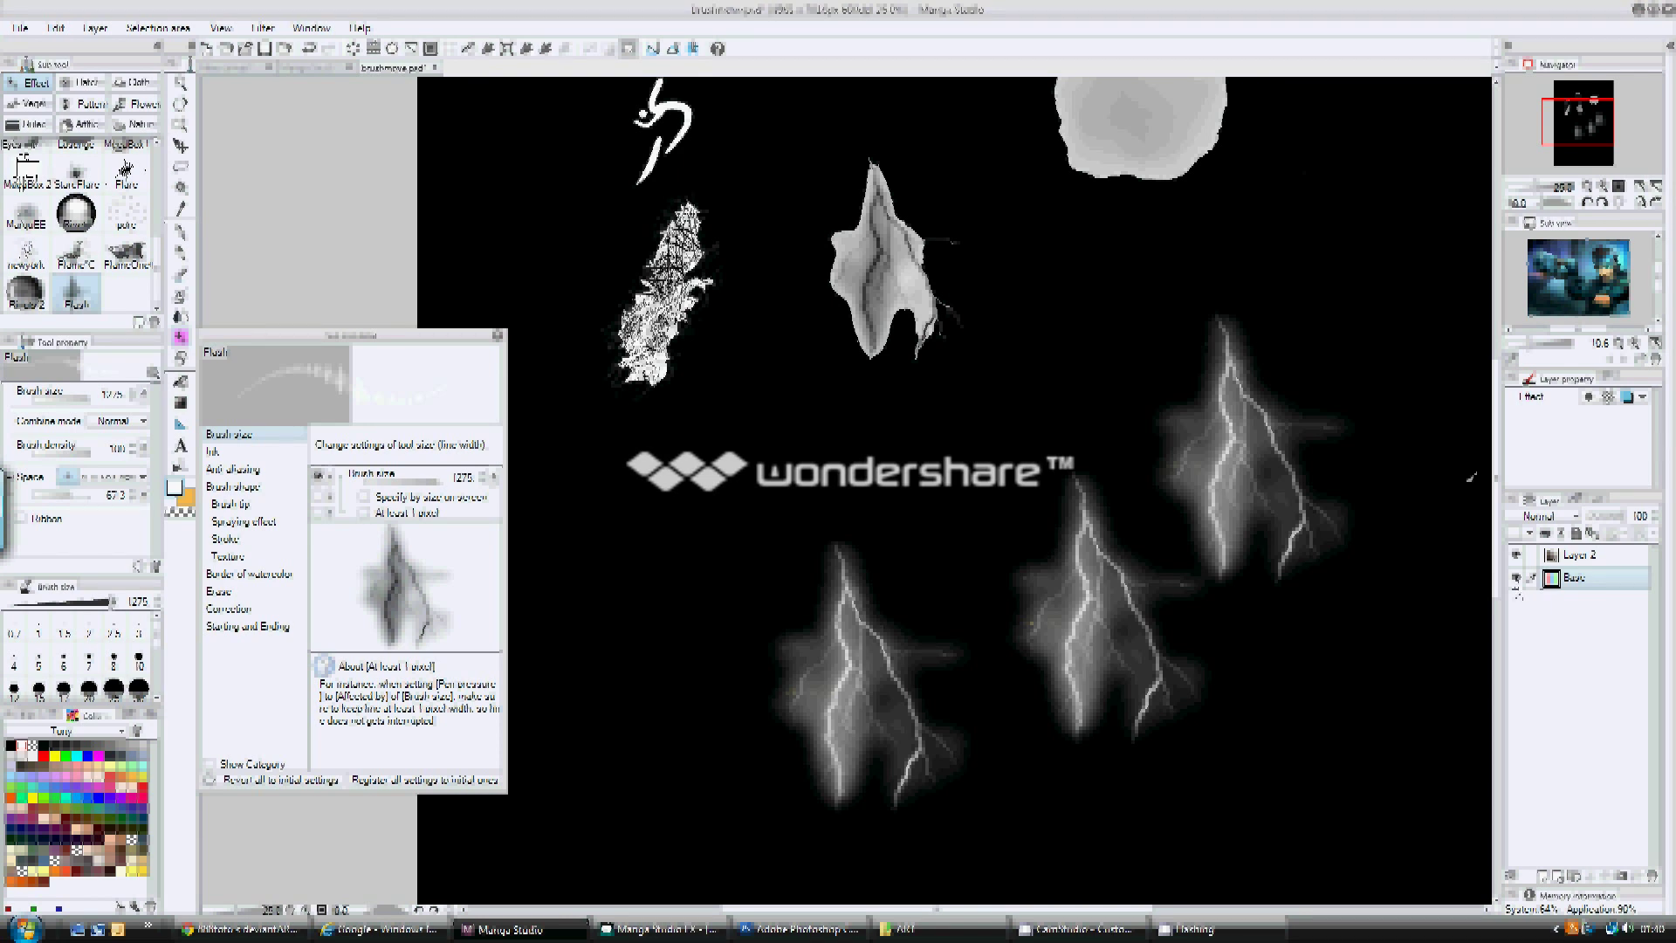
drag(1496, 537, 1496, 458)
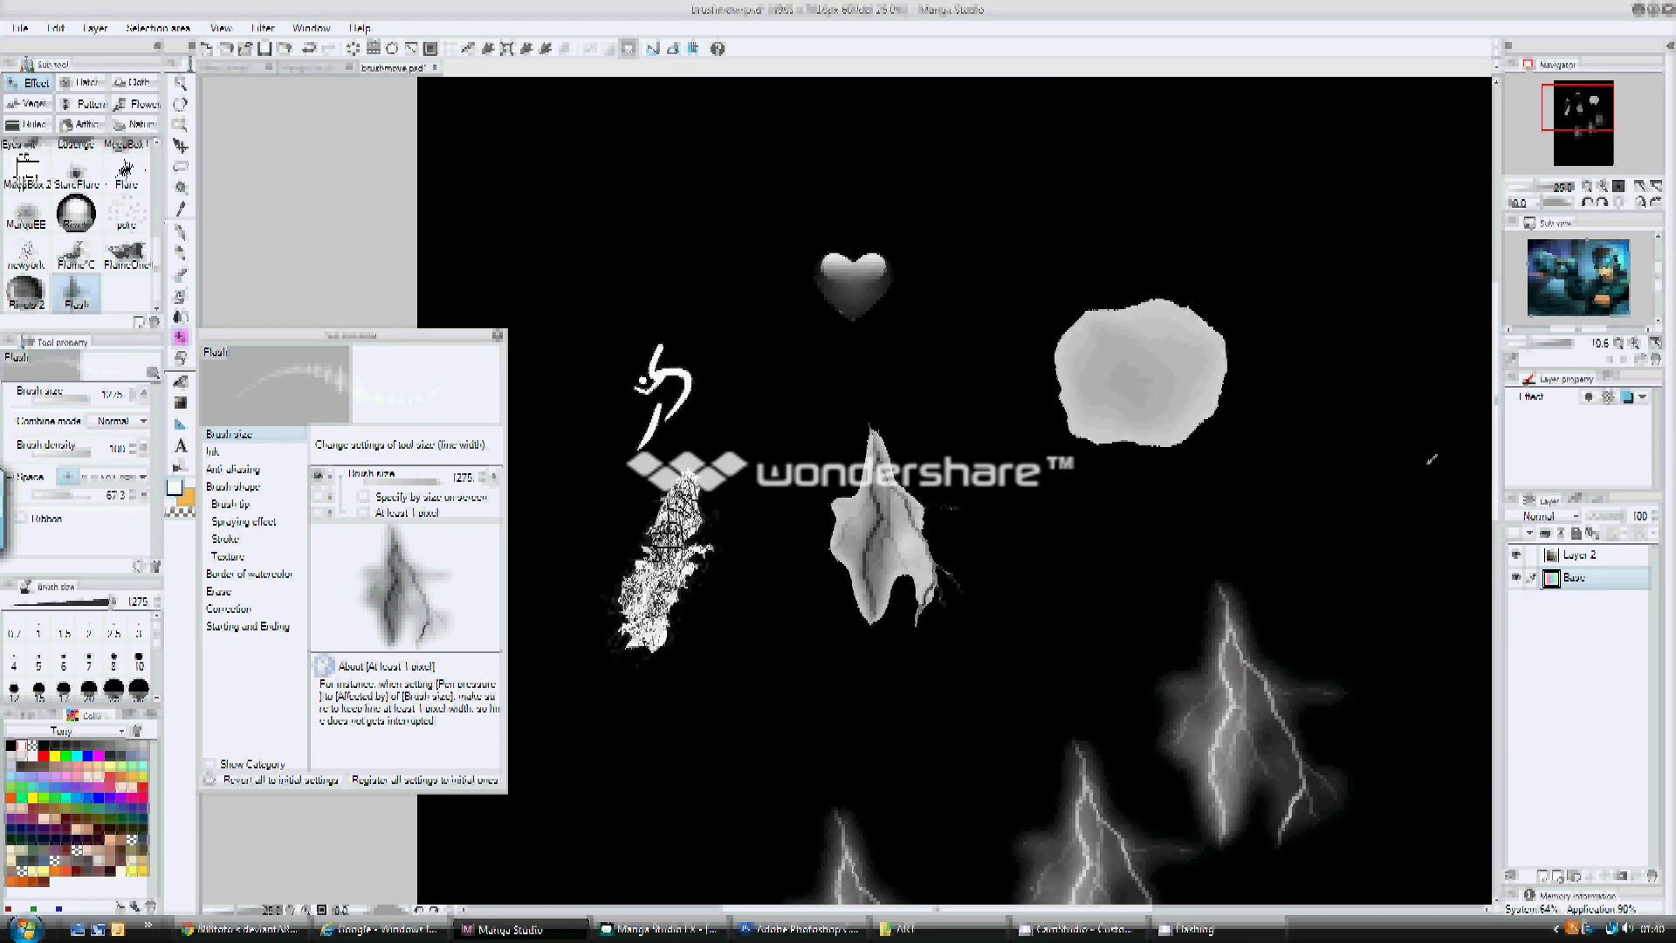